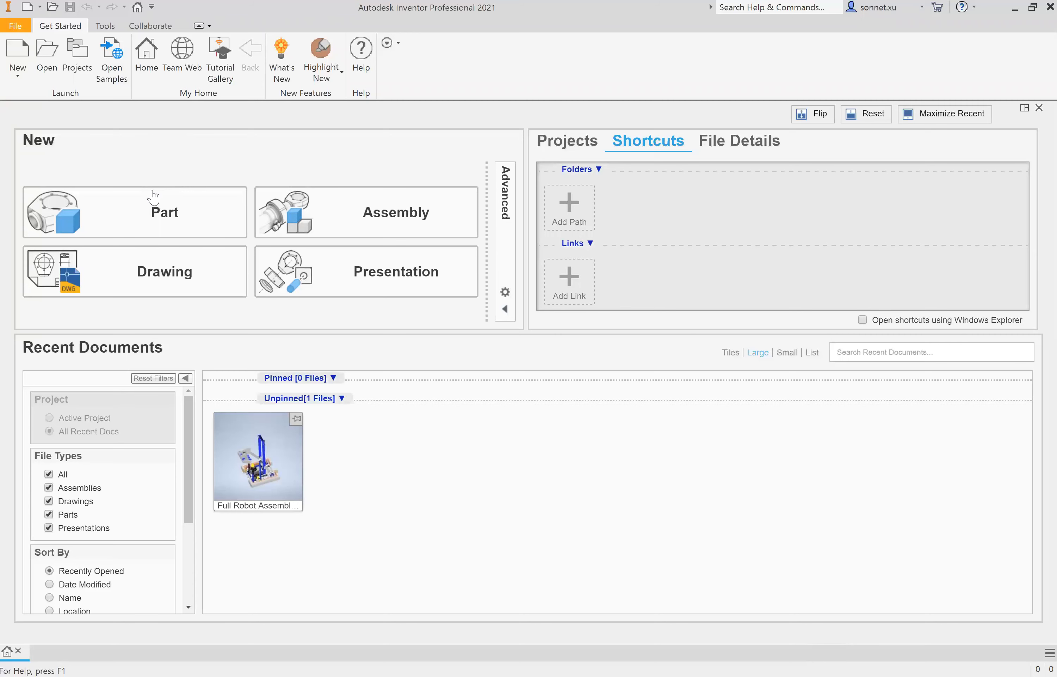
- Create a new part and start a 2D sketch on the front XY plane
click(149, 204)
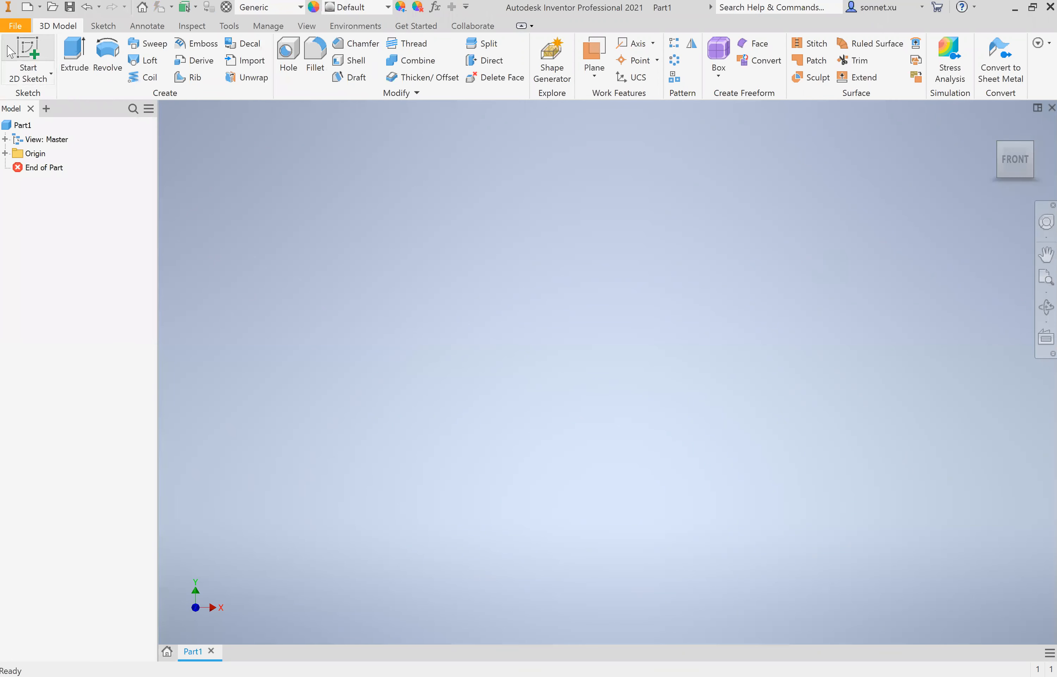
click(31, 51)
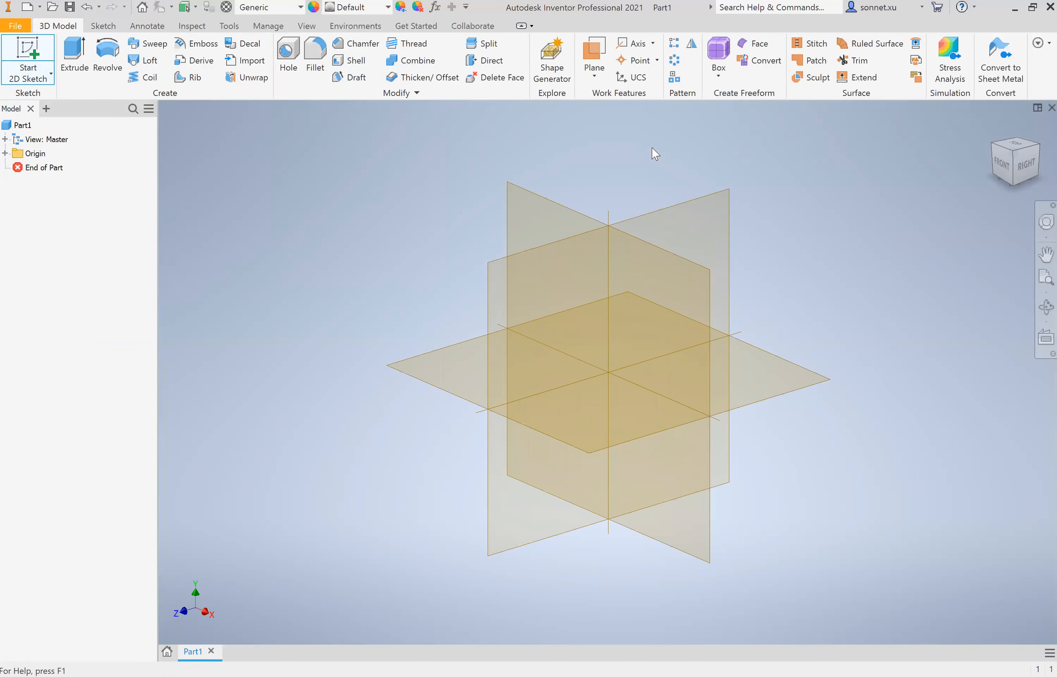
click(670, 274)
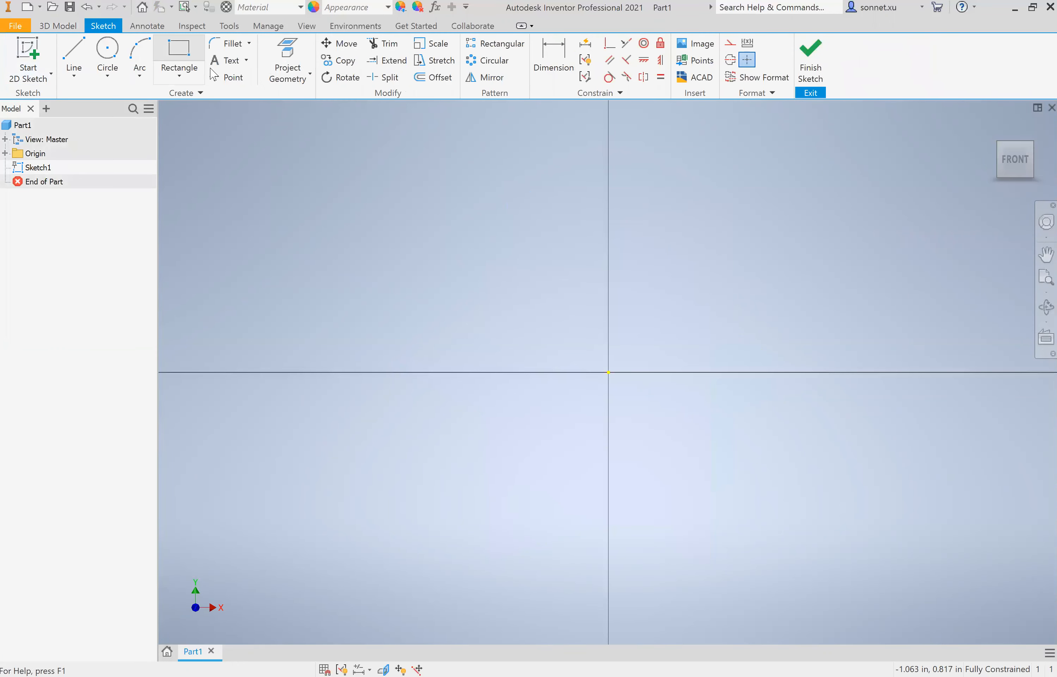
- Draw a rectangle with one corner at the origin, 1 in wide and 2 in high
click(608, 371)
text(1)
key(Tab)
click(756, 170)
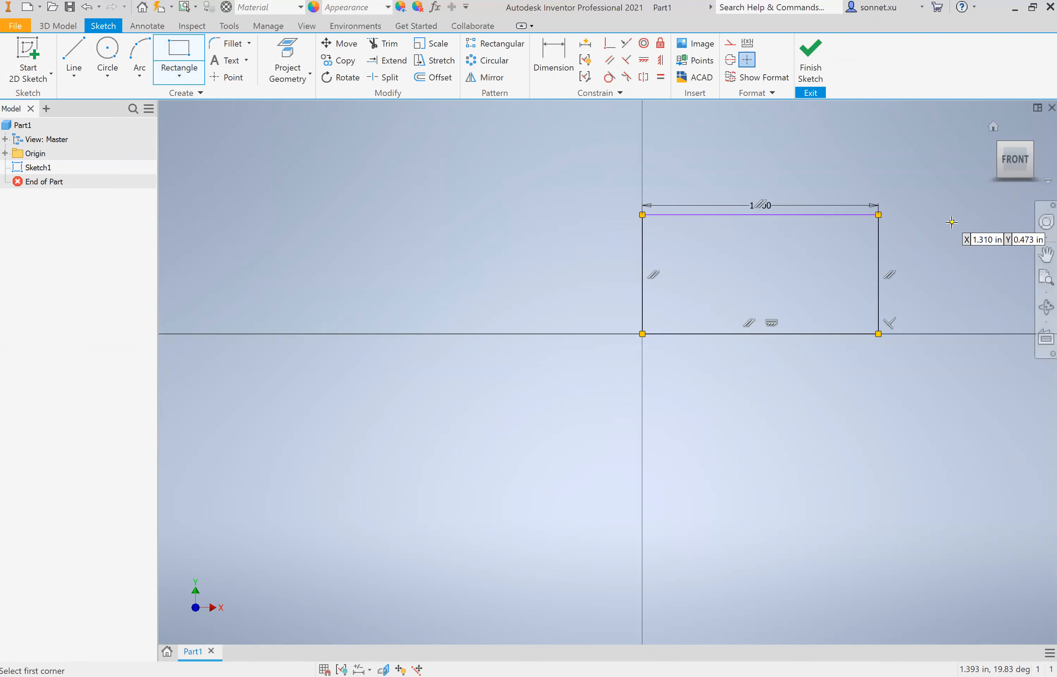
middle_drag(952, 222, 841, 370)
key(d)
click(768, 401)
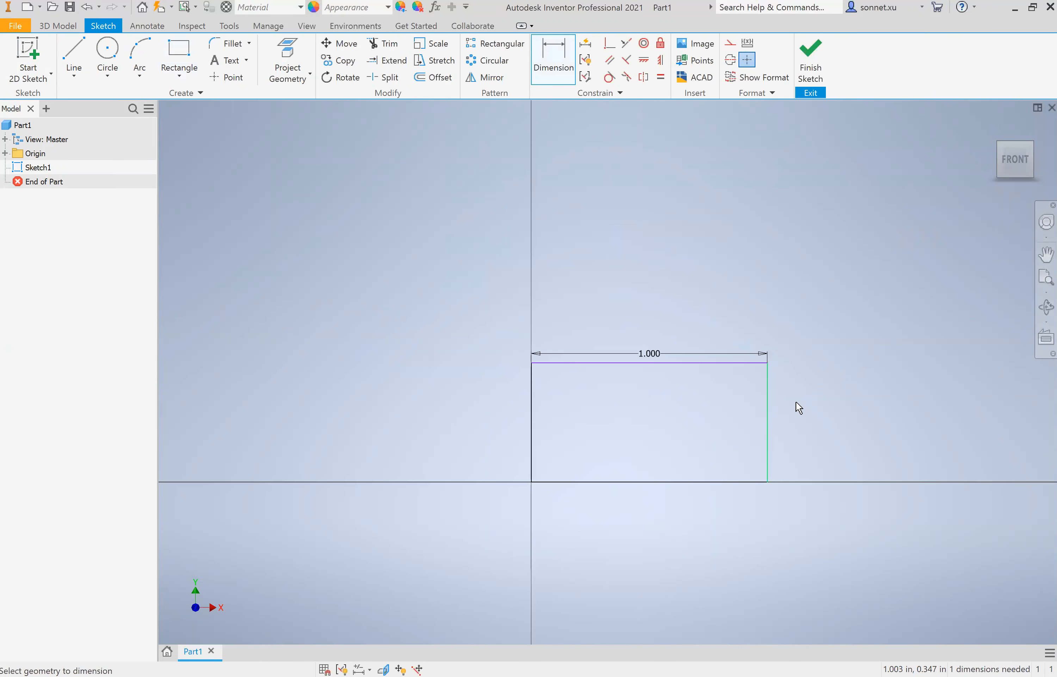
click(799, 407)
text(2)
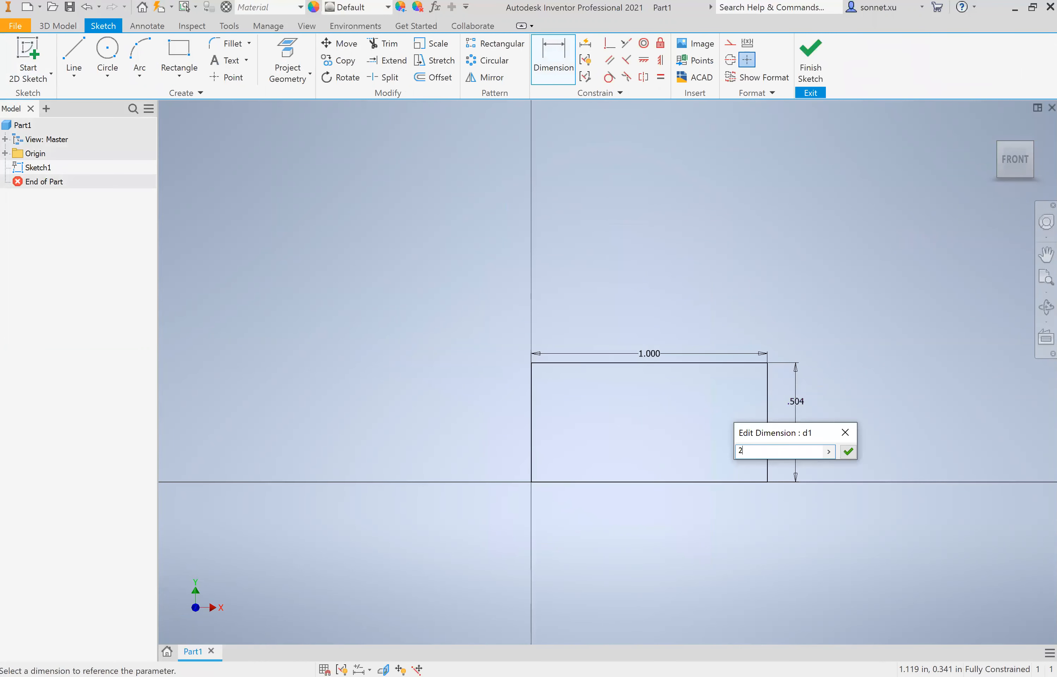
key(Return)
mouse_move(850, 441)
middle_down()
mouse_move(796, 476)
mouse_move(668, 605)
middle_up()
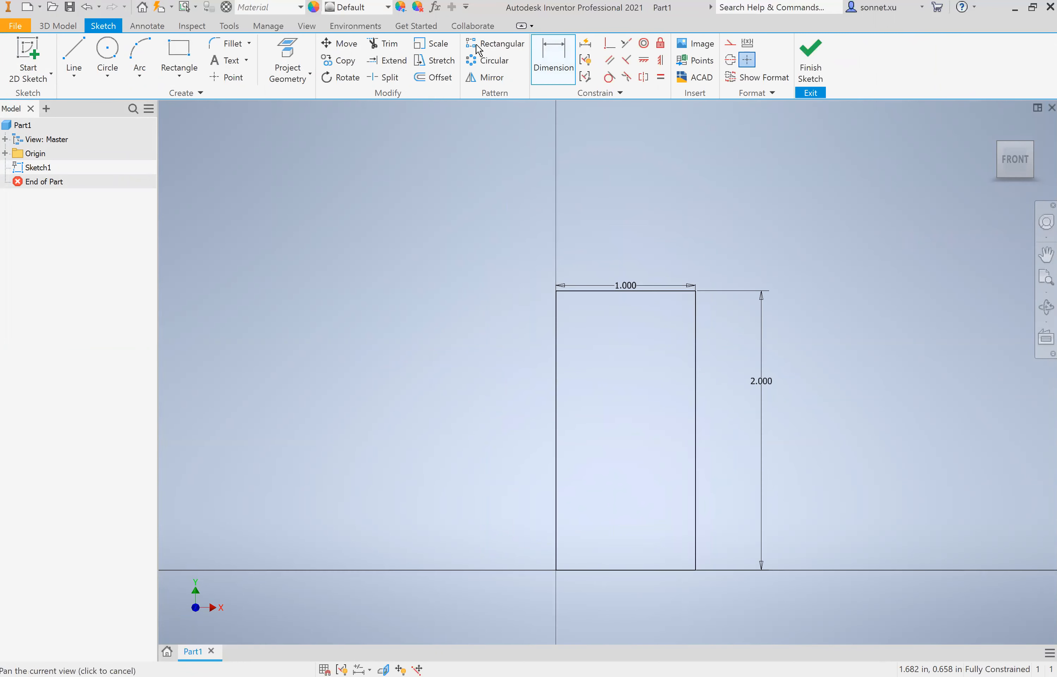
- Offset the rectangle inward by 0.1 in to form the tube's wall
click(420, 78)
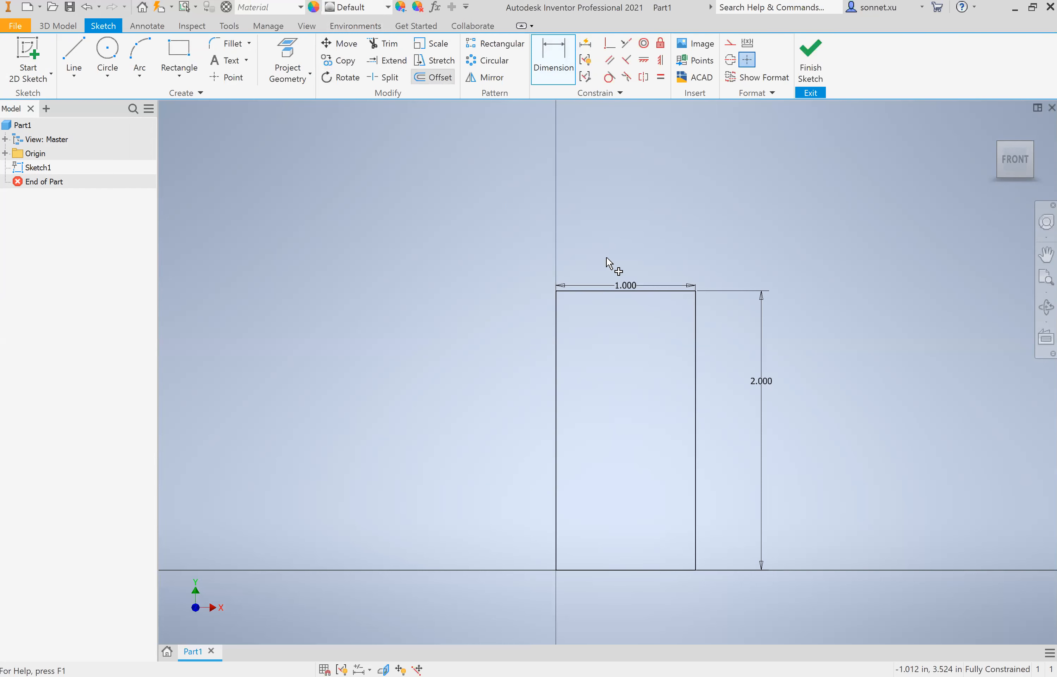
click(633, 292)
text(0.1)
key(Return)
- Extrude the ring-shaped profile between the two rectangles 10 in to form a hollow tube
key(e)
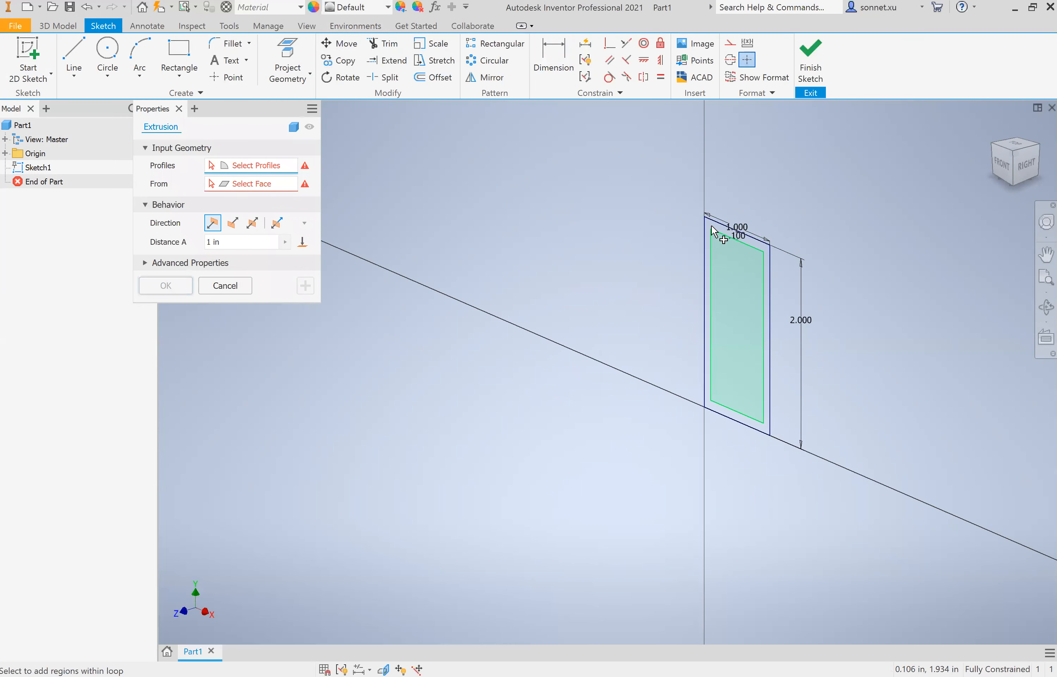
scroll(713, 229, up, 5)
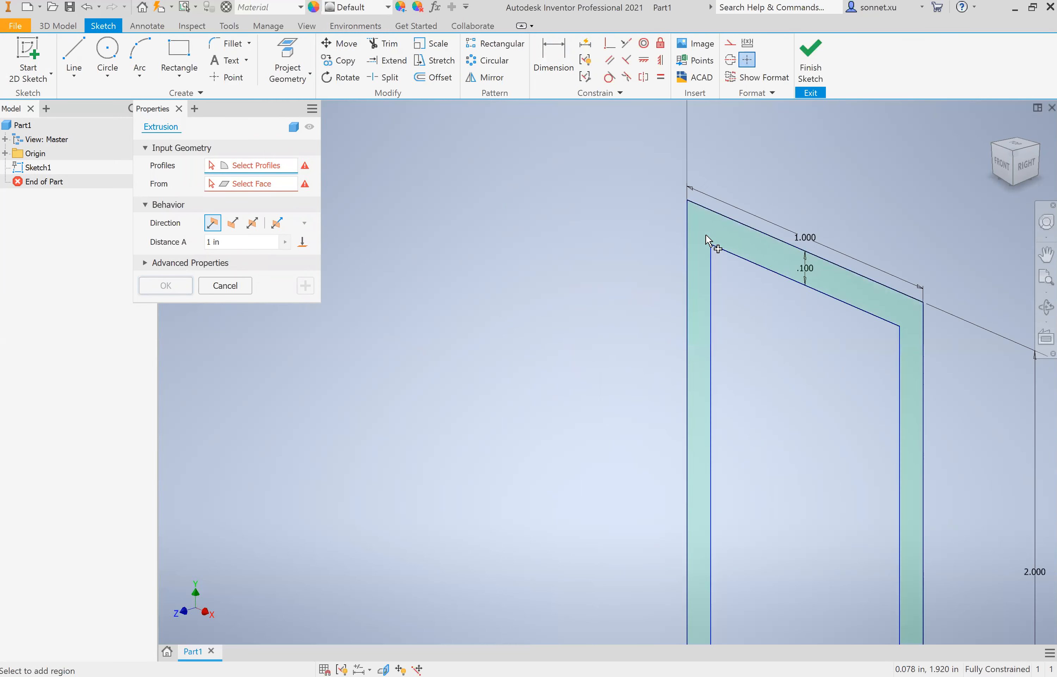
click(707, 237)
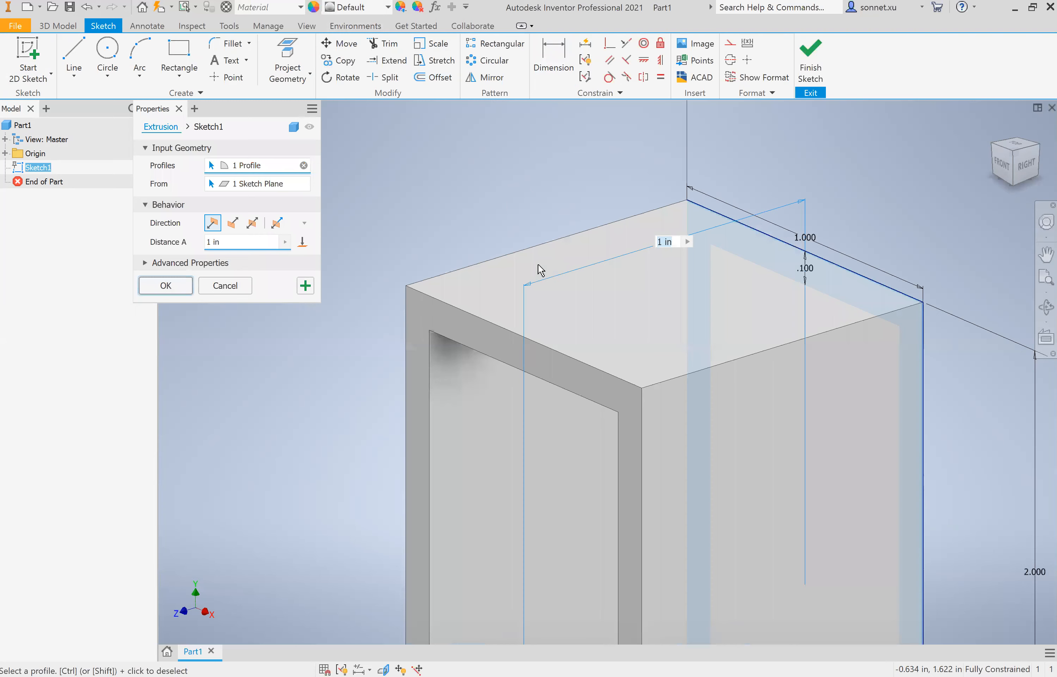
text(10)
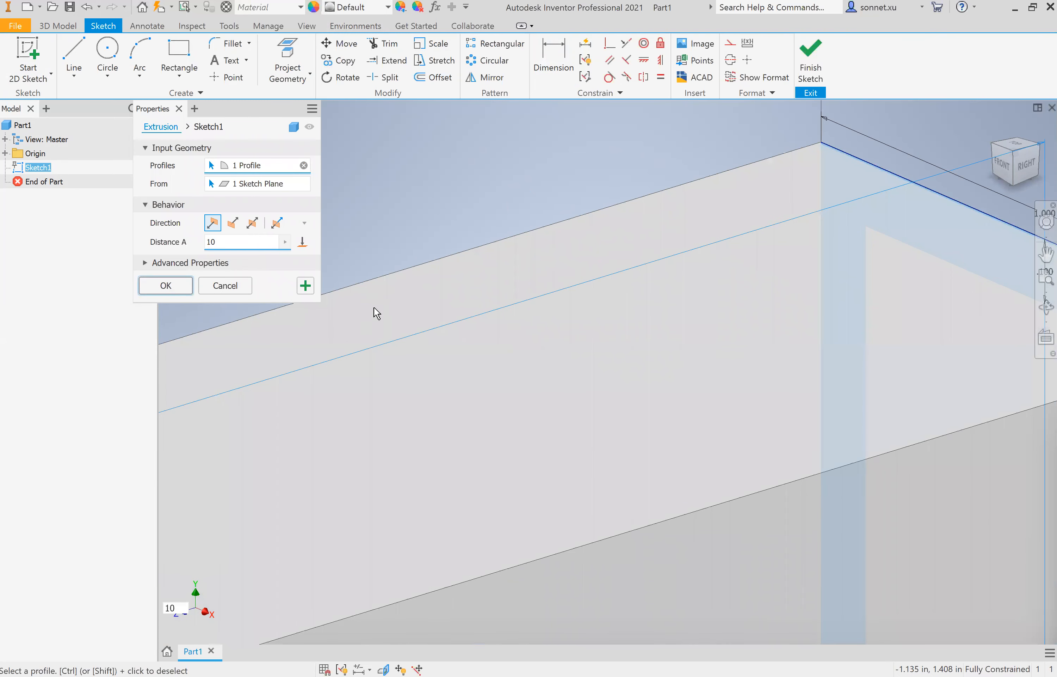
click(166, 286)
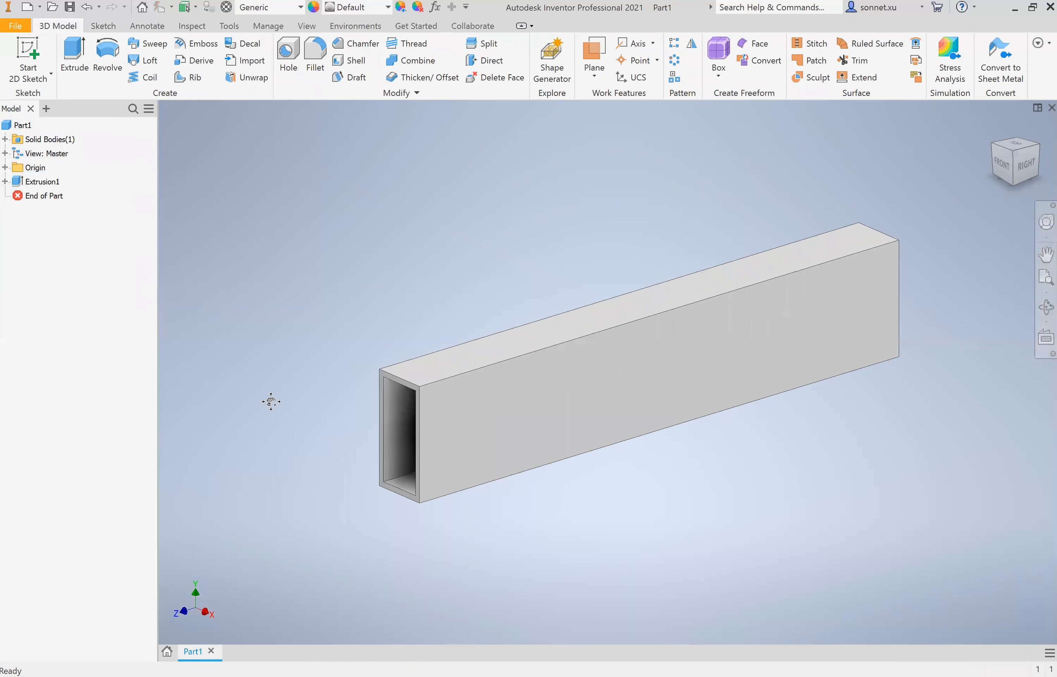
- Start a sketch on the tube's narrow top face and draw a 0.188 in diameter circle near its back end
click(28, 53)
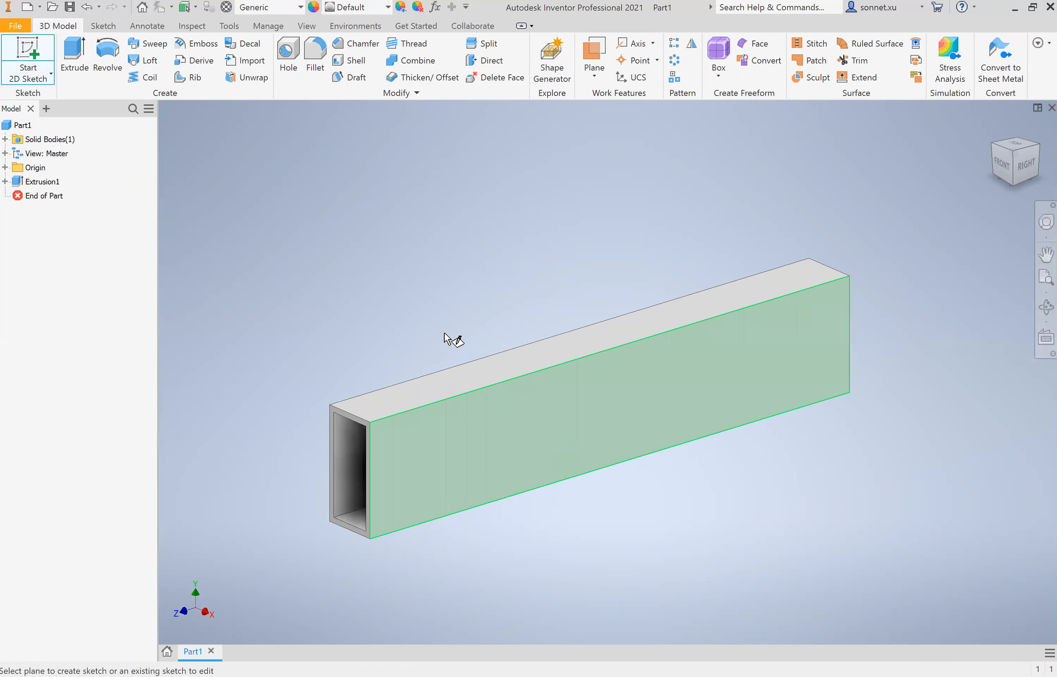
click(420, 393)
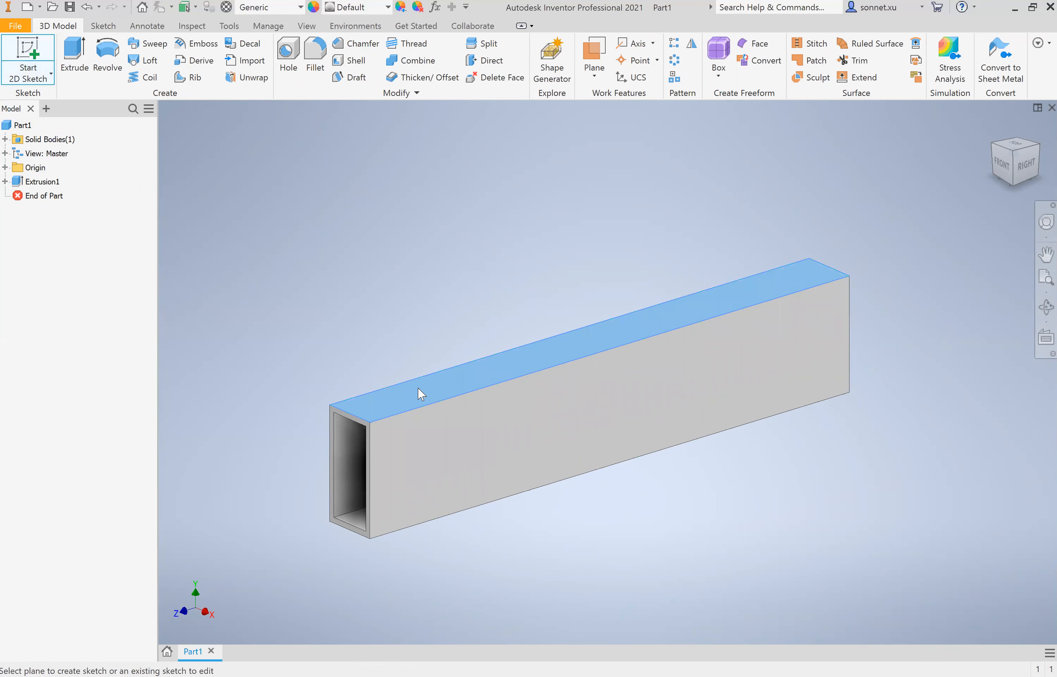
click(106, 50)
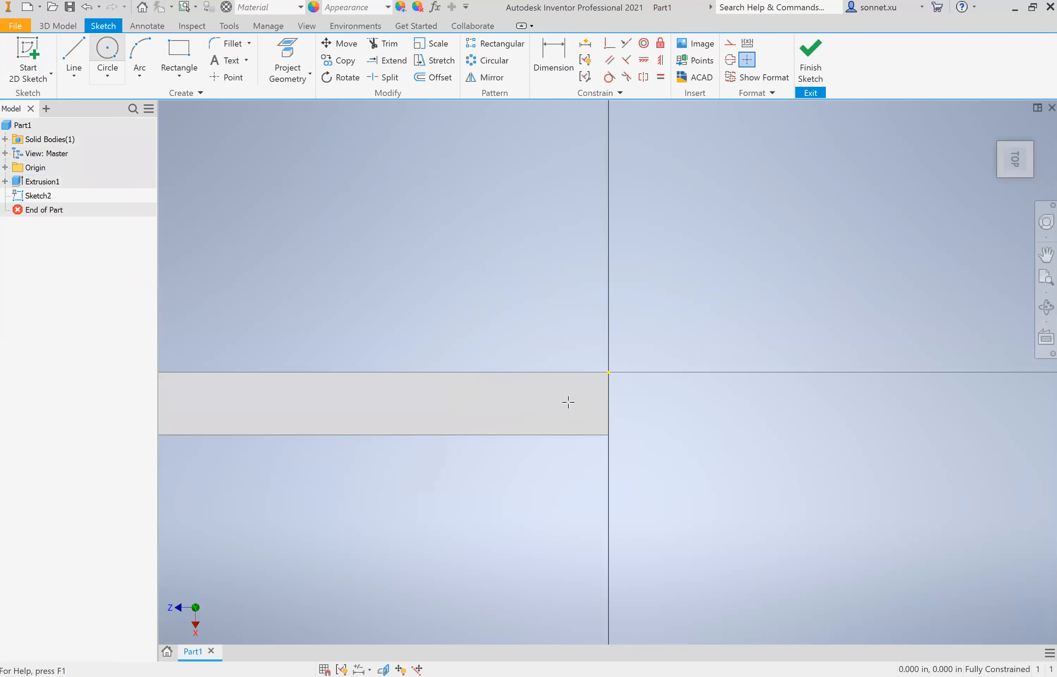
click(568, 401)
text(0.188)
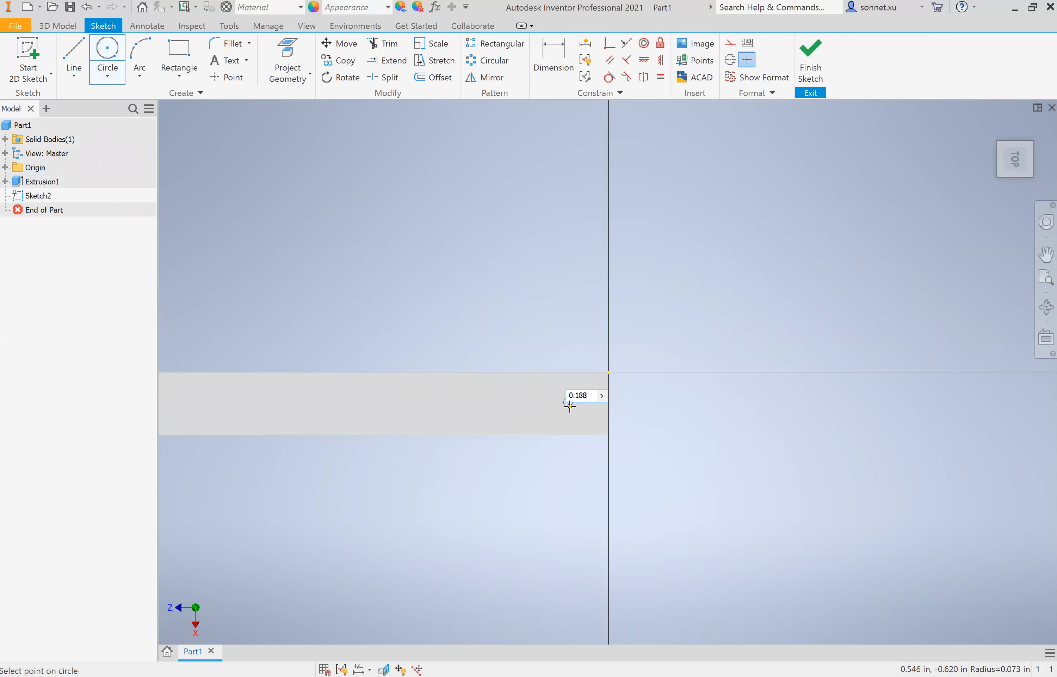
key(Return)
scroll(570, 405, up, 5)
key(d)
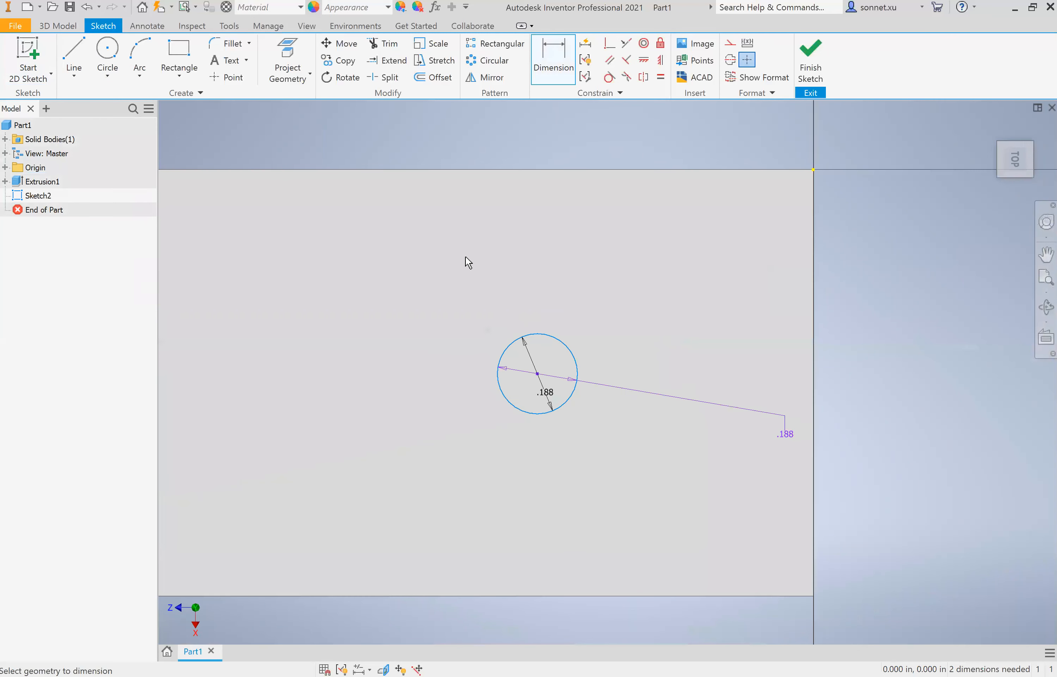
key(Escape)
- Project the edges of the tube's top face into the sketch
key(p)
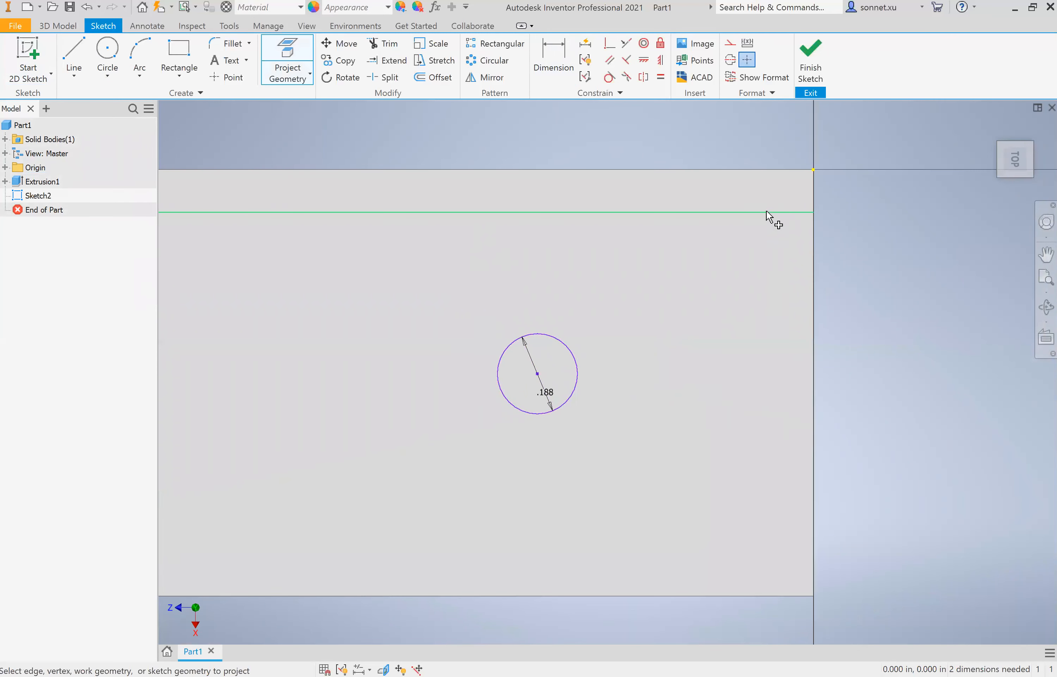
click(749, 173)
click(815, 227)
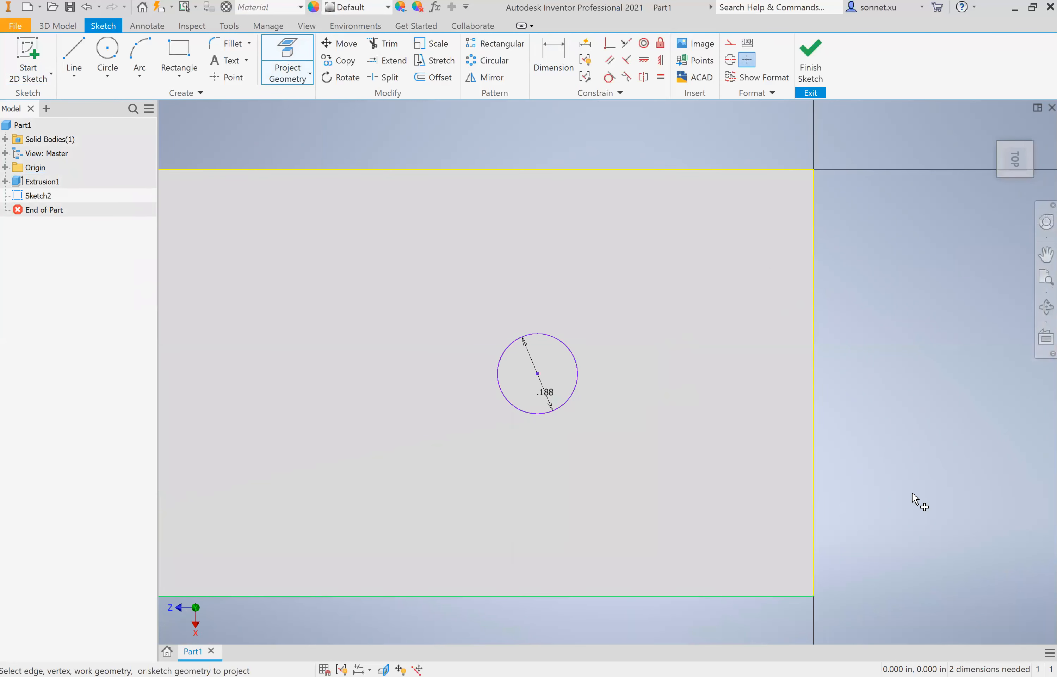
scroll(919, 502, down, 3)
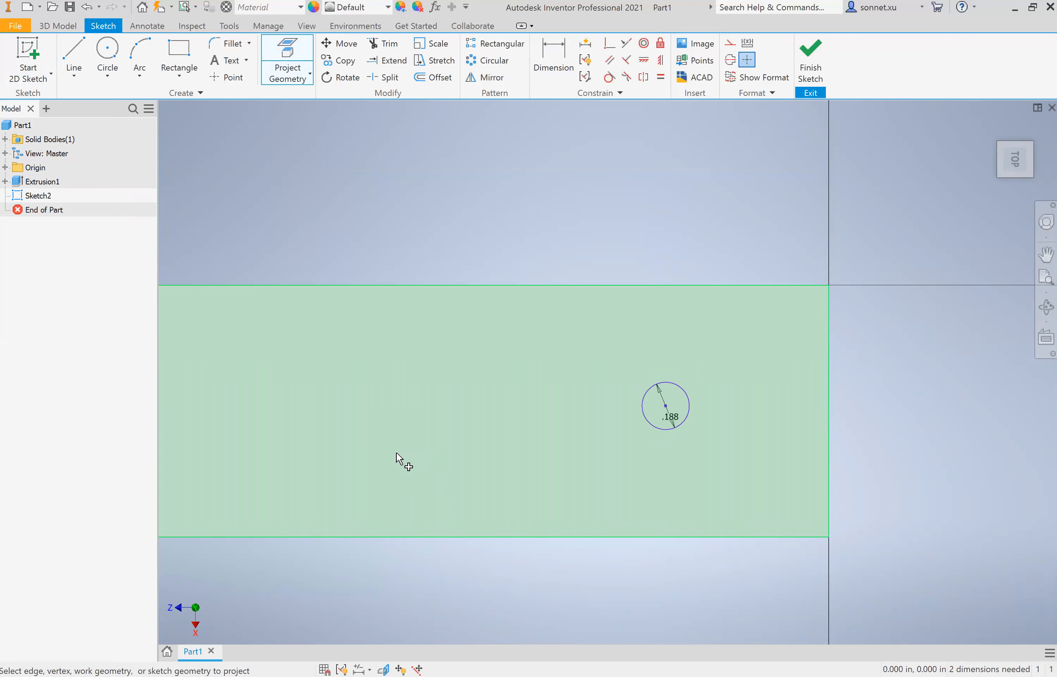
click(470, 446)
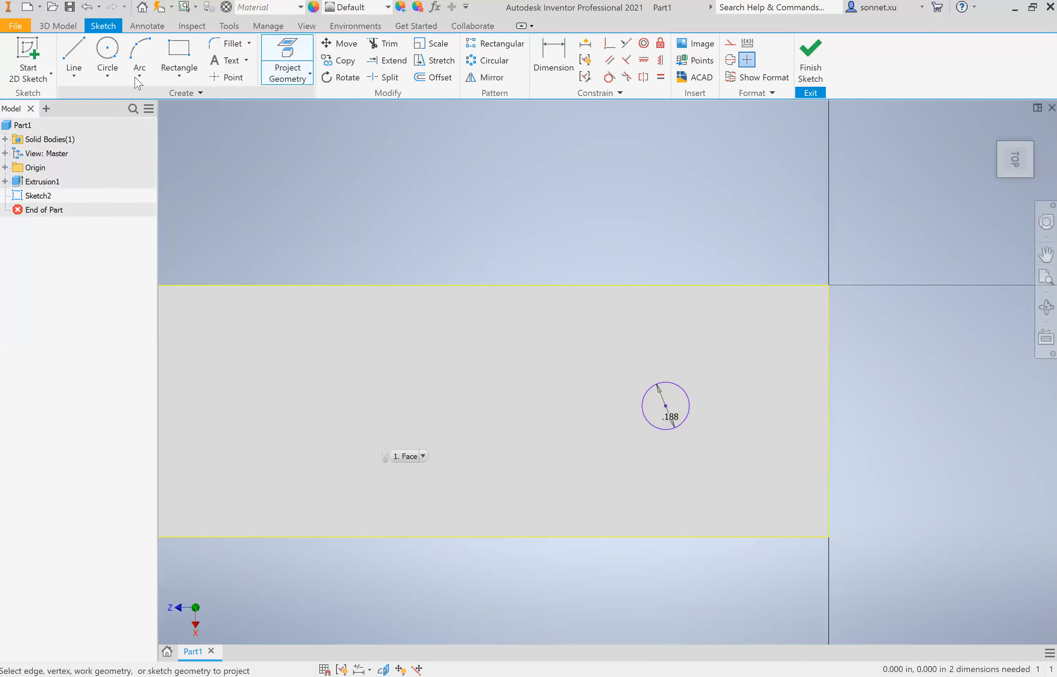
key(Escape)
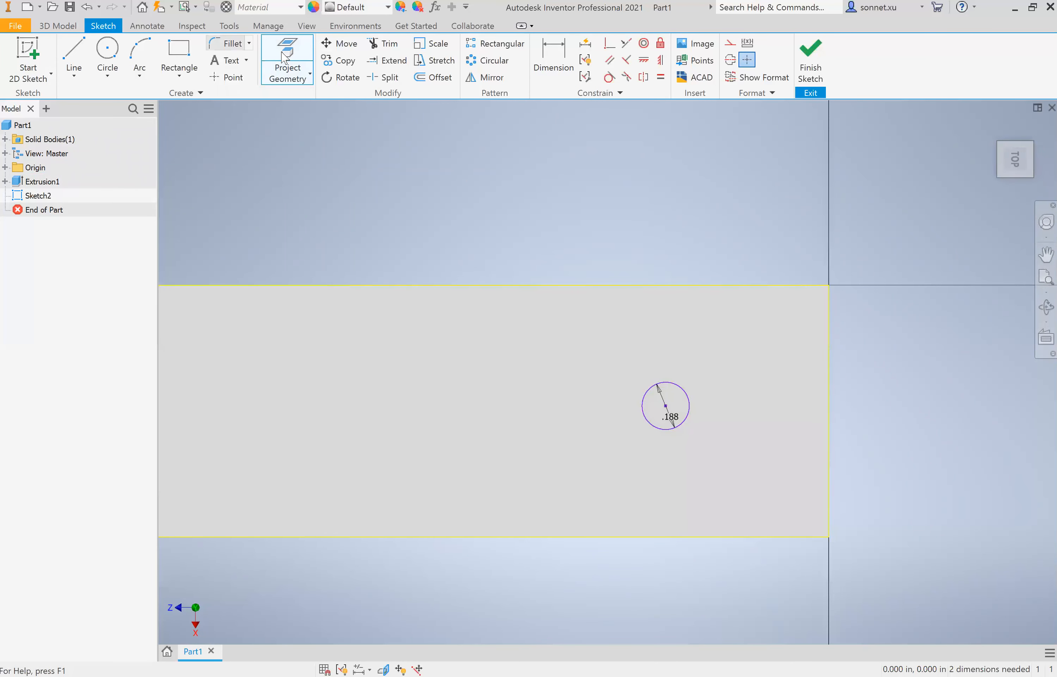
- Dimension the circle's center 0.5 in from the long edge and 0.5 in from the end edge of the top face
click(565, 67)
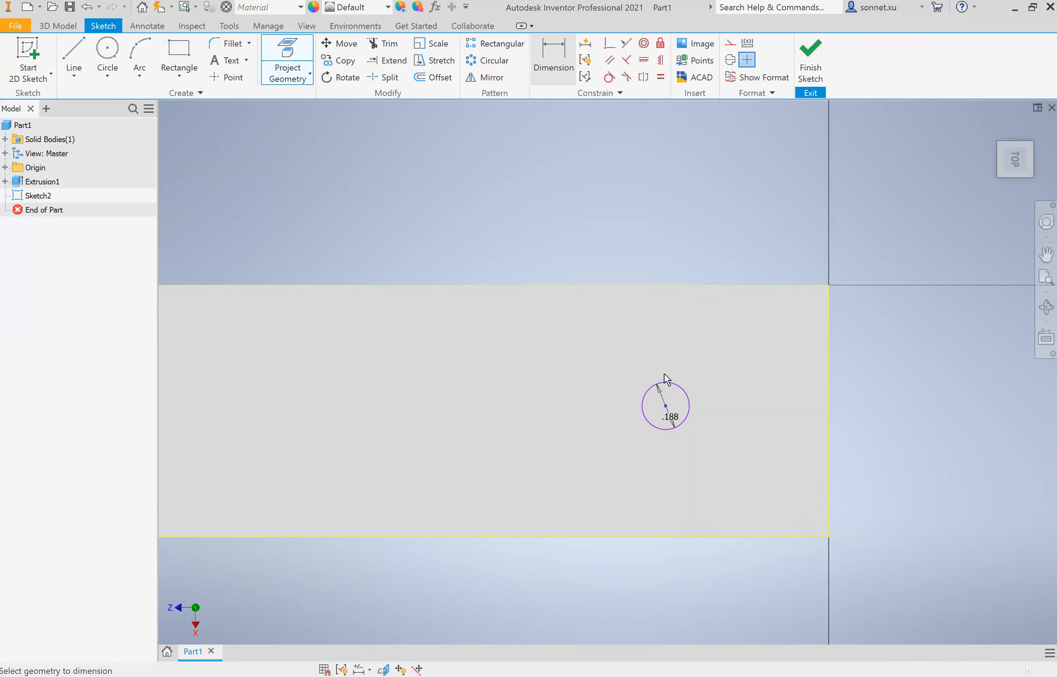
click(669, 285)
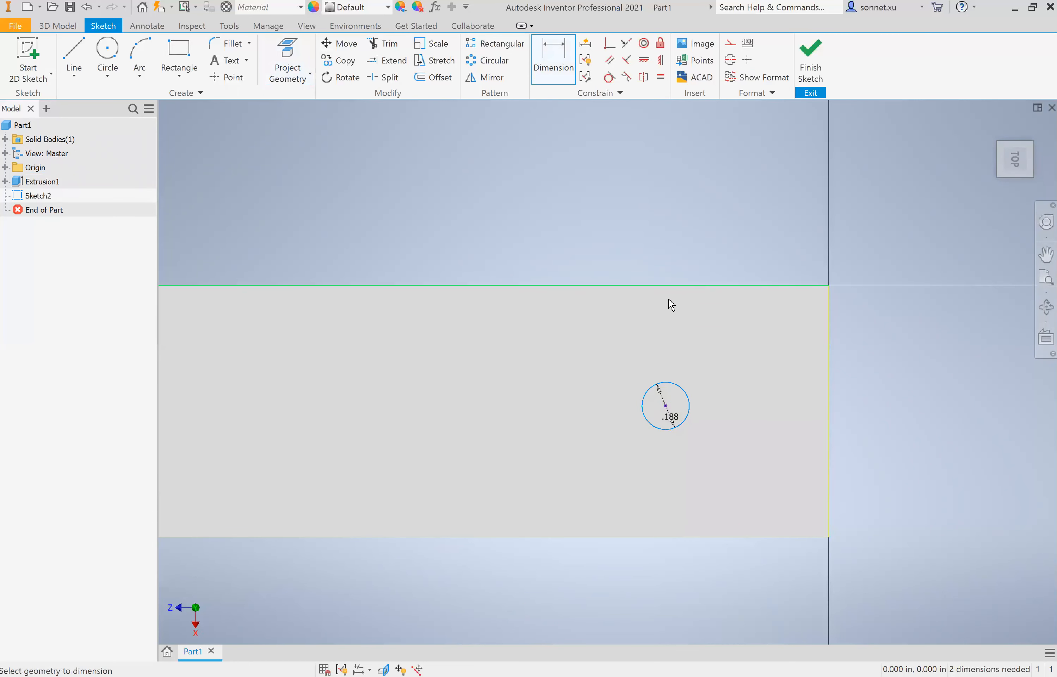
click(670, 340)
text(0.5)
key(Return)
click(684, 421)
click(830, 420)
click(791, 420)
text(0)
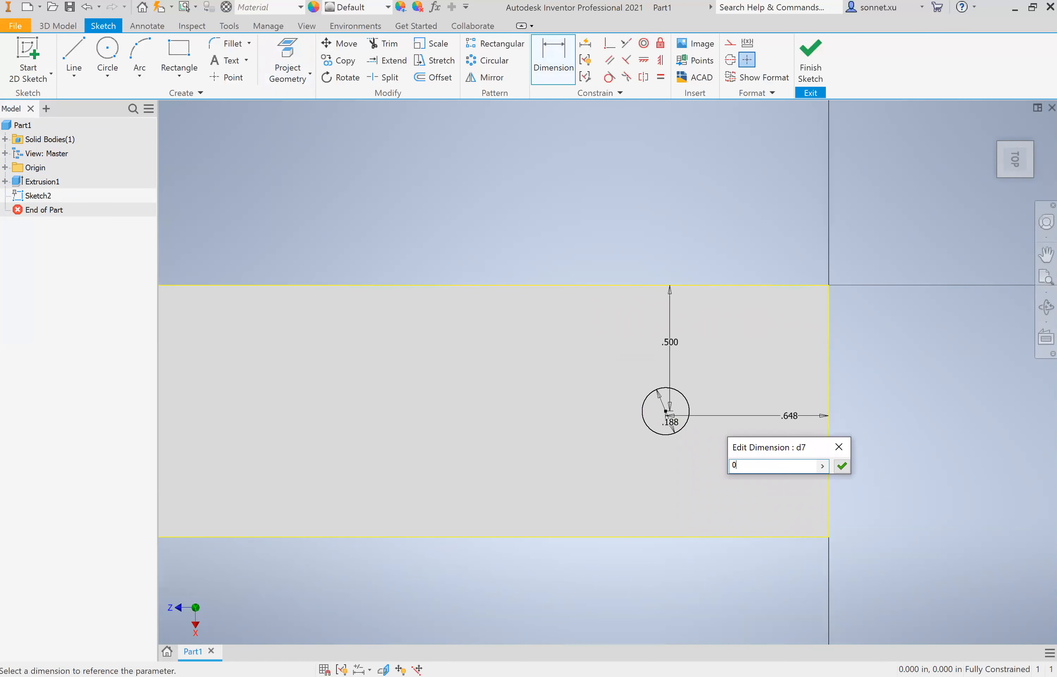
text(.5)
key(Return)
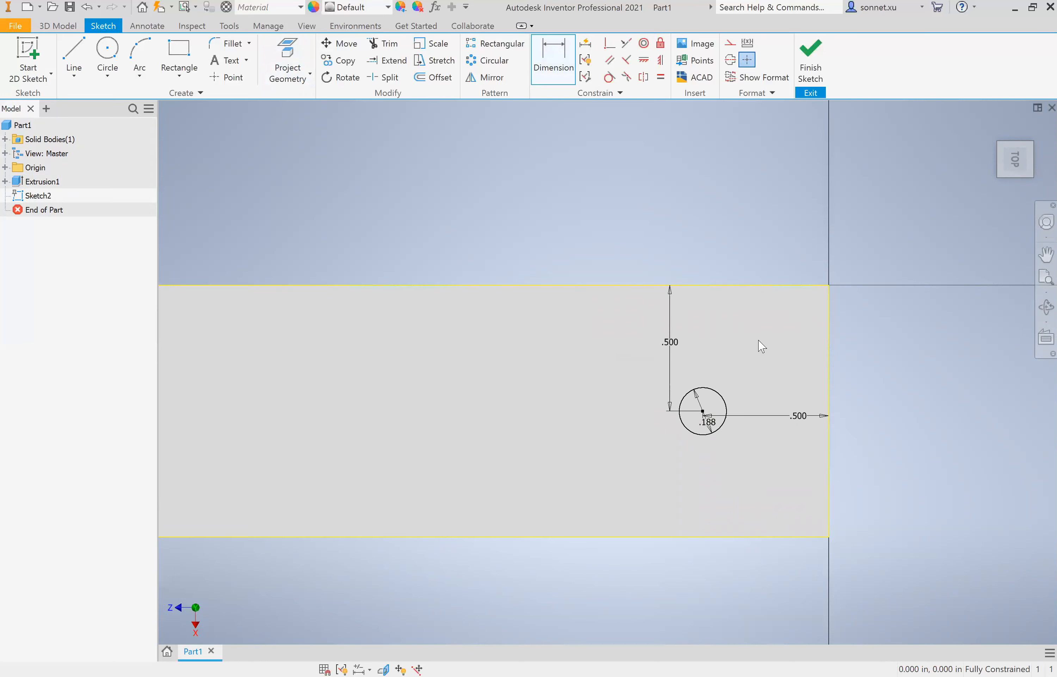
- Cut the circle downward through all of the tube with an extrusion
key(F6)
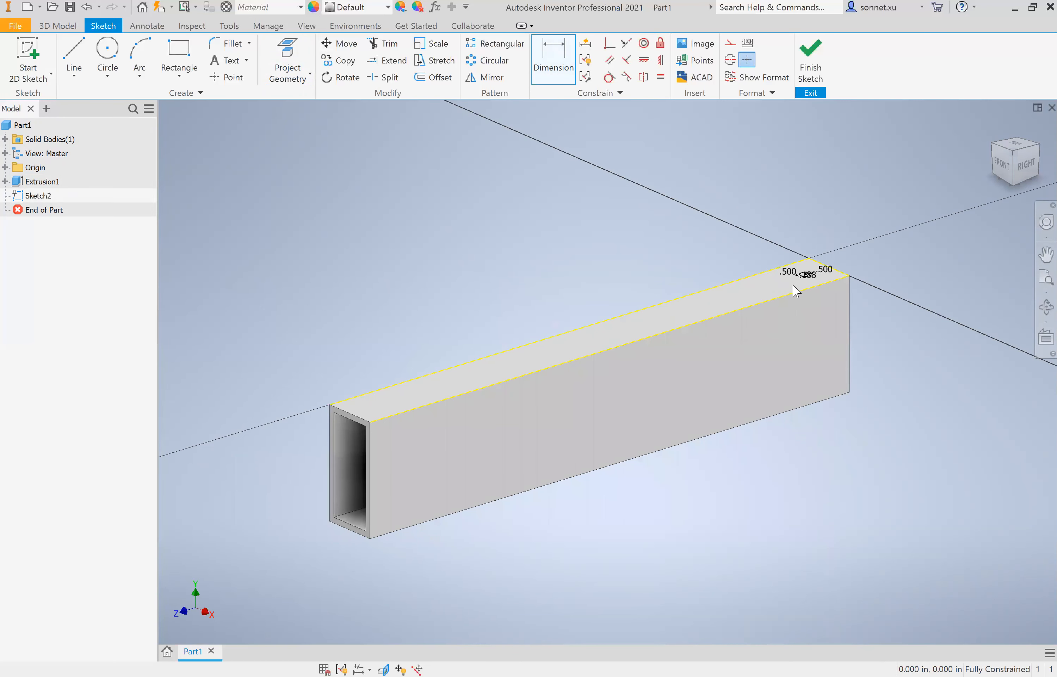
key(e)
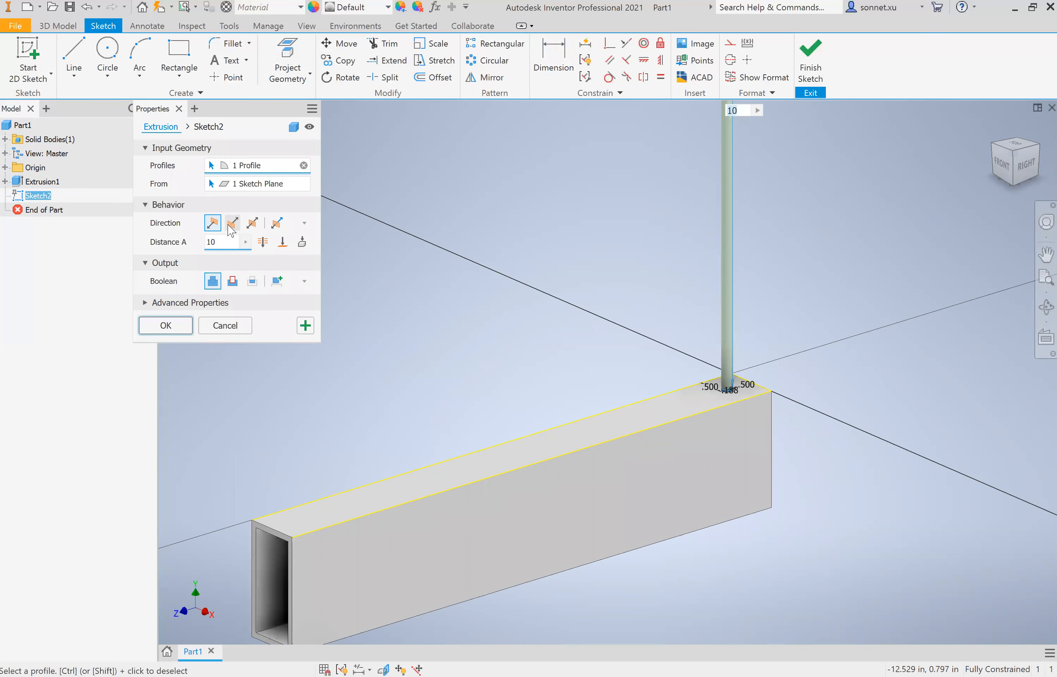
click(229, 226)
click(231, 283)
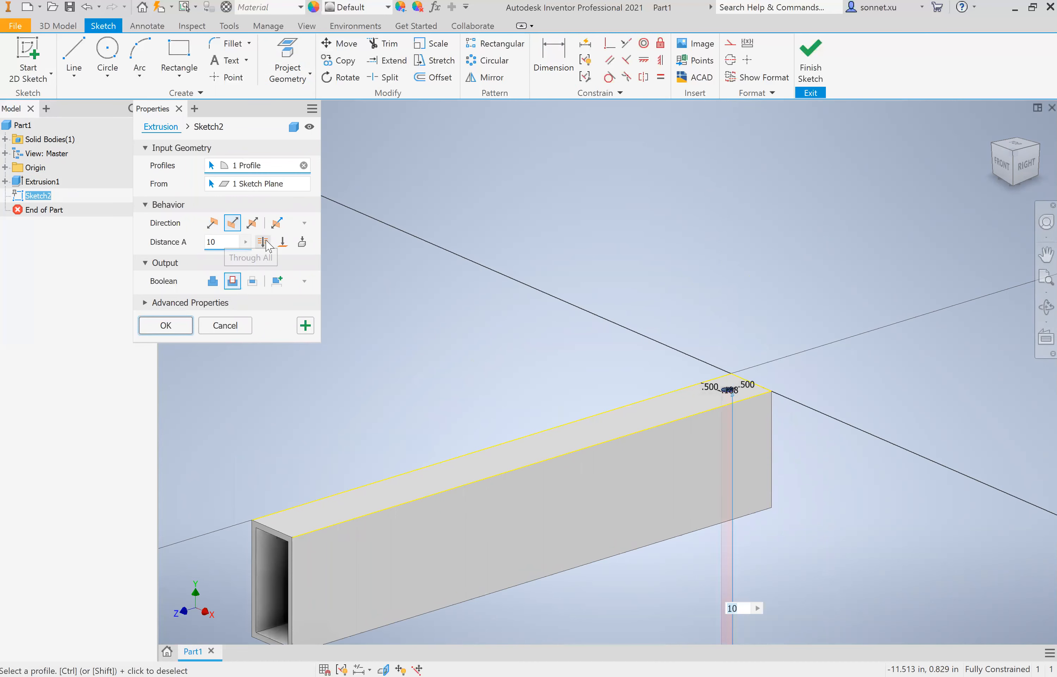
click(263, 242)
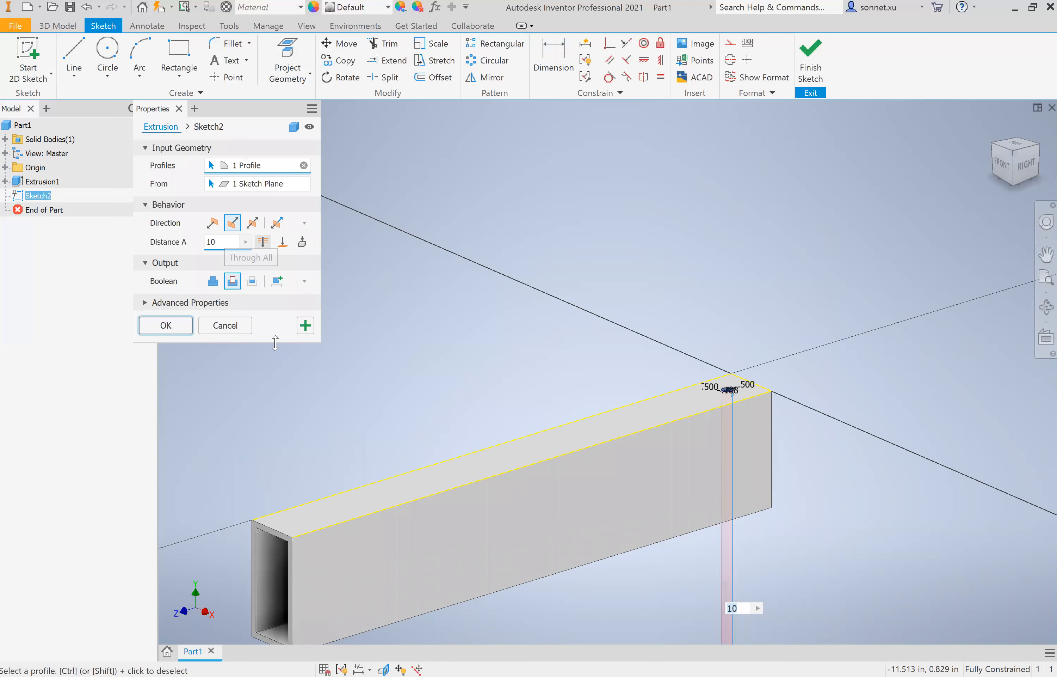
click(182, 328)
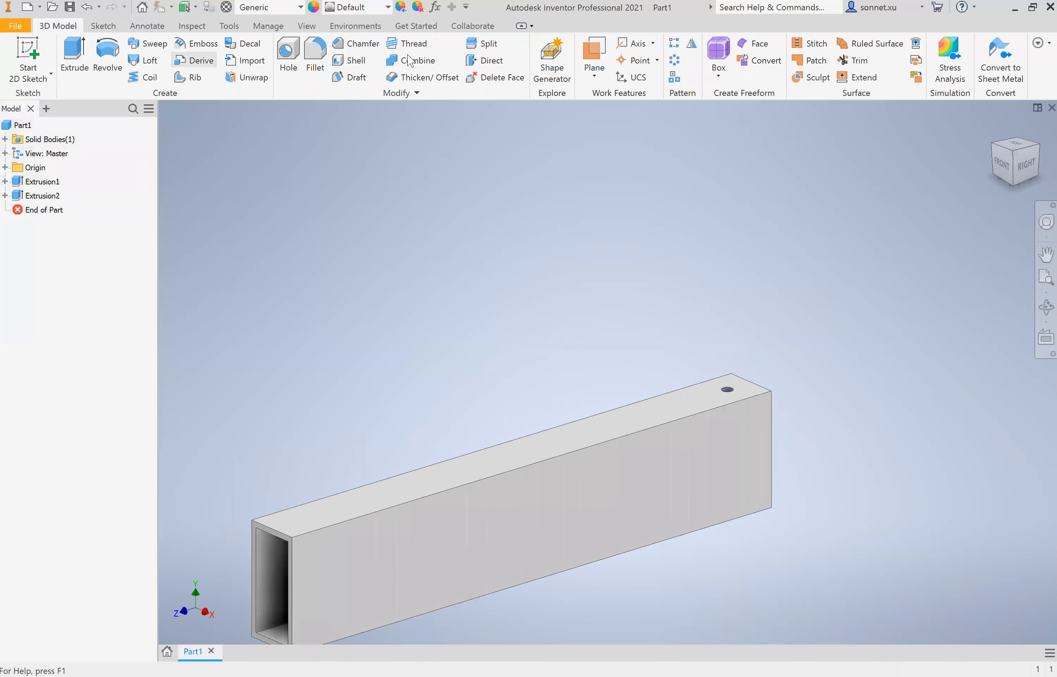
- Create a rectangular pattern of the hole cut along the tube's long top edge with 10 occurrences at 1.0 in spacing
click(674, 49)
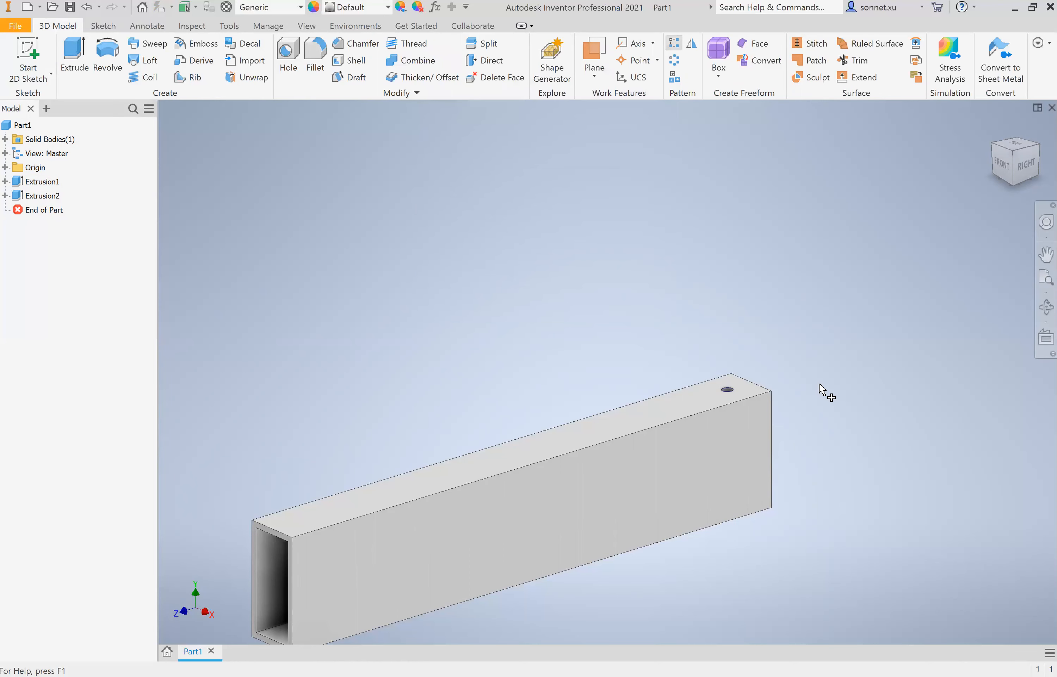
scroll(753, 394, up, 3)
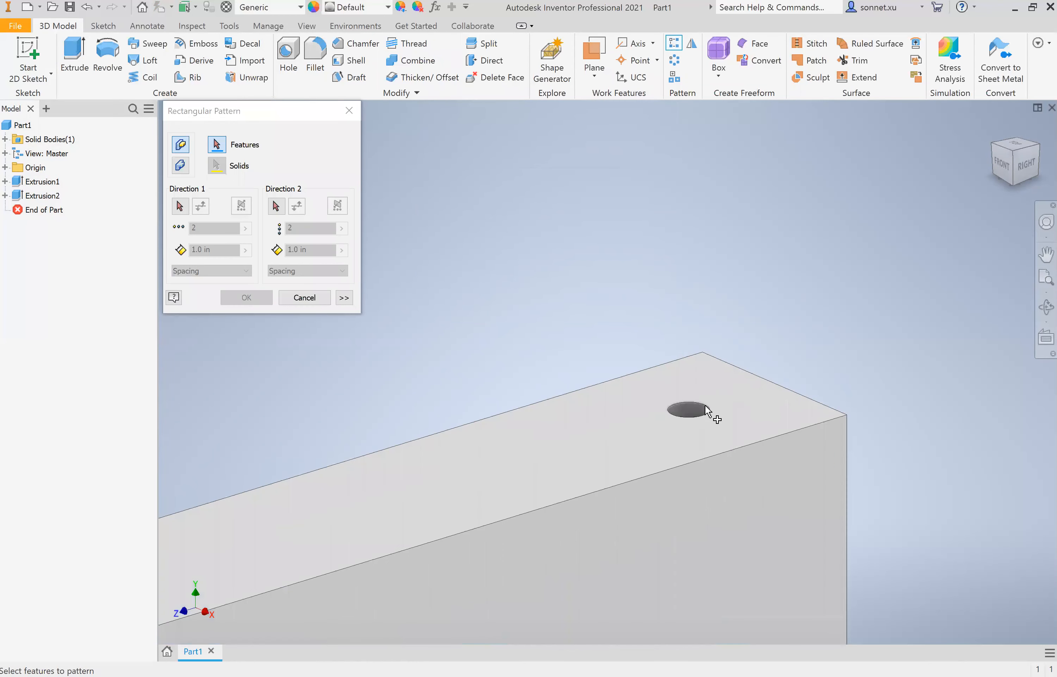
click(631, 422)
scroll(829, 316, down, 2)
scroll(890, 331, down, 1)
middle_drag(890, 332, 924, 319)
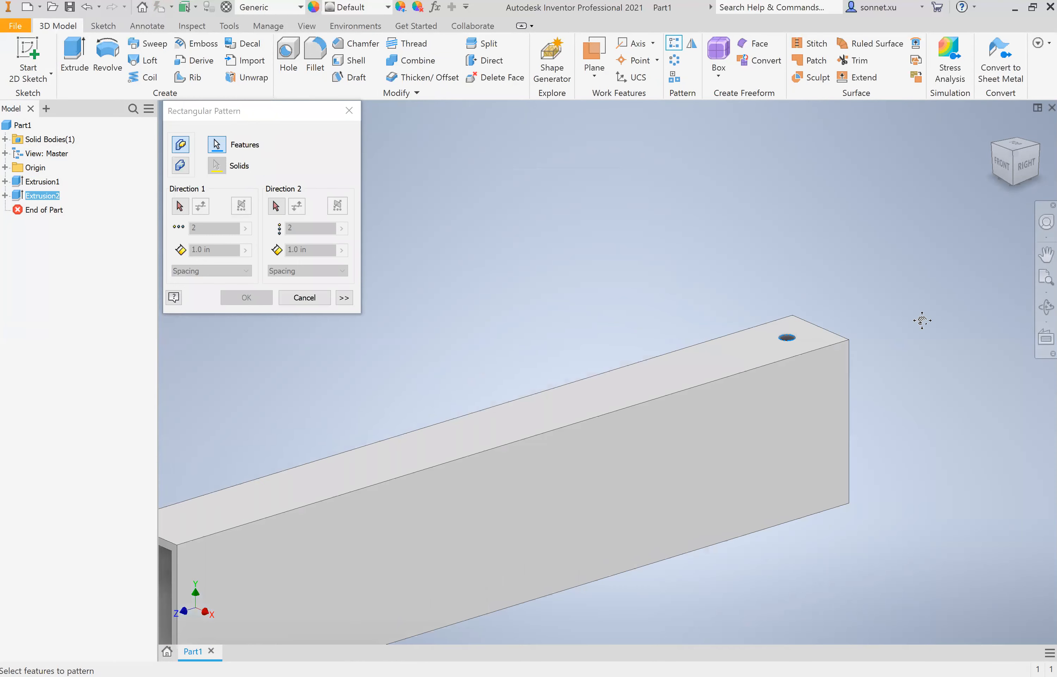
click(175, 209)
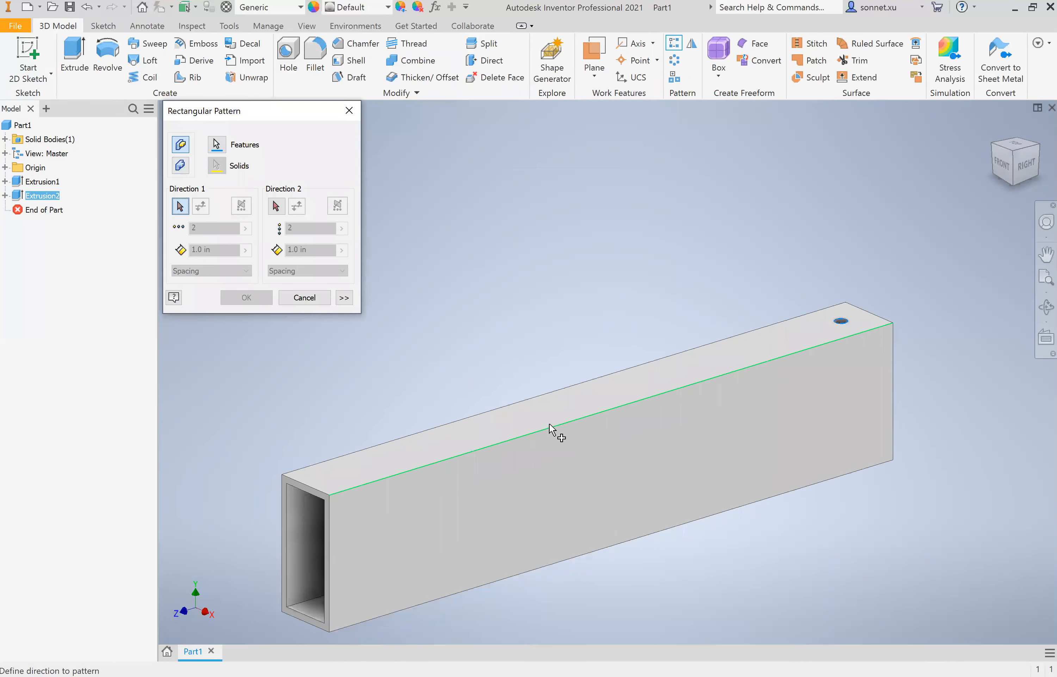
click(551, 429)
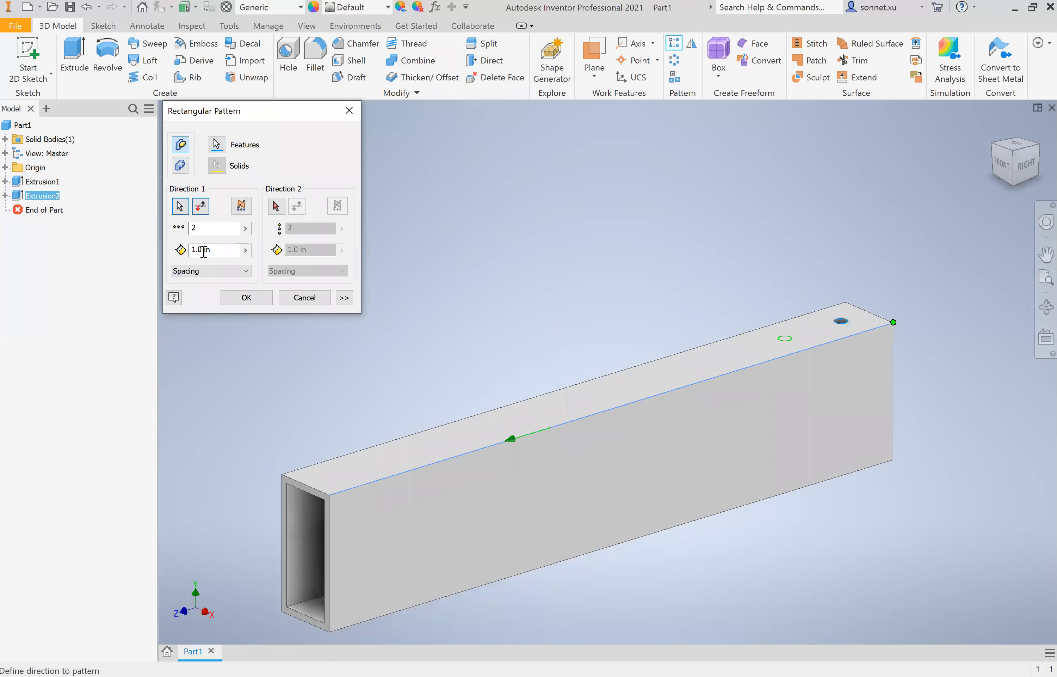
drag(198, 228, 178, 223)
text(10)
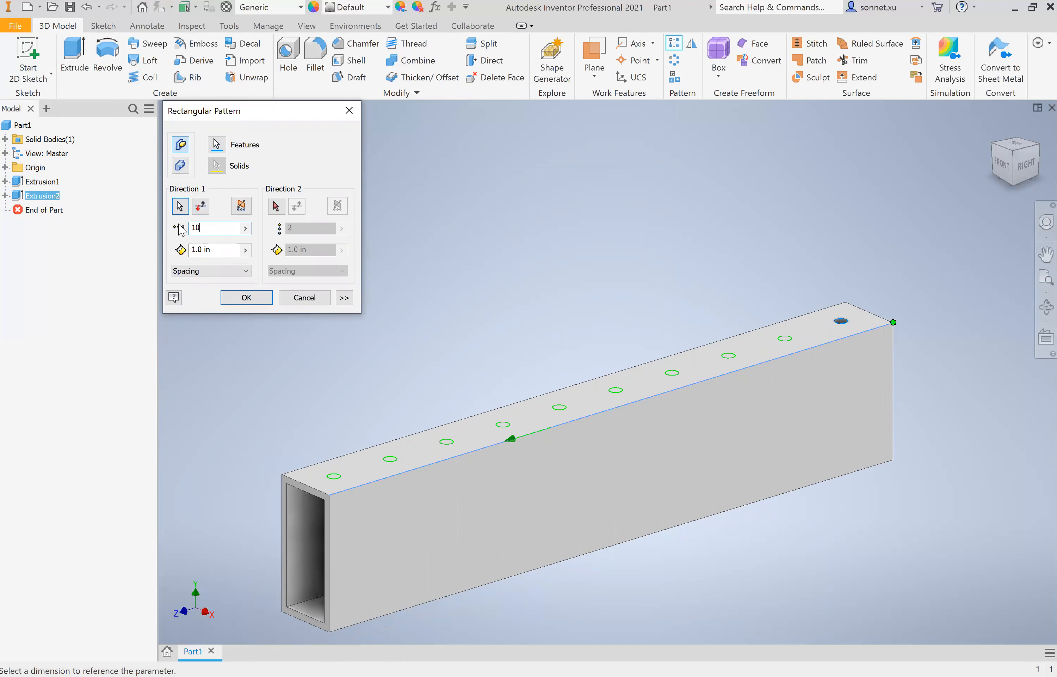
click(234, 299)
middle_drag(552, 338, 637, 276)
- Save the part as versaframe in the CAD 2020 Bootcamp folder inside FRC CAD 226
key(ctrl+s)
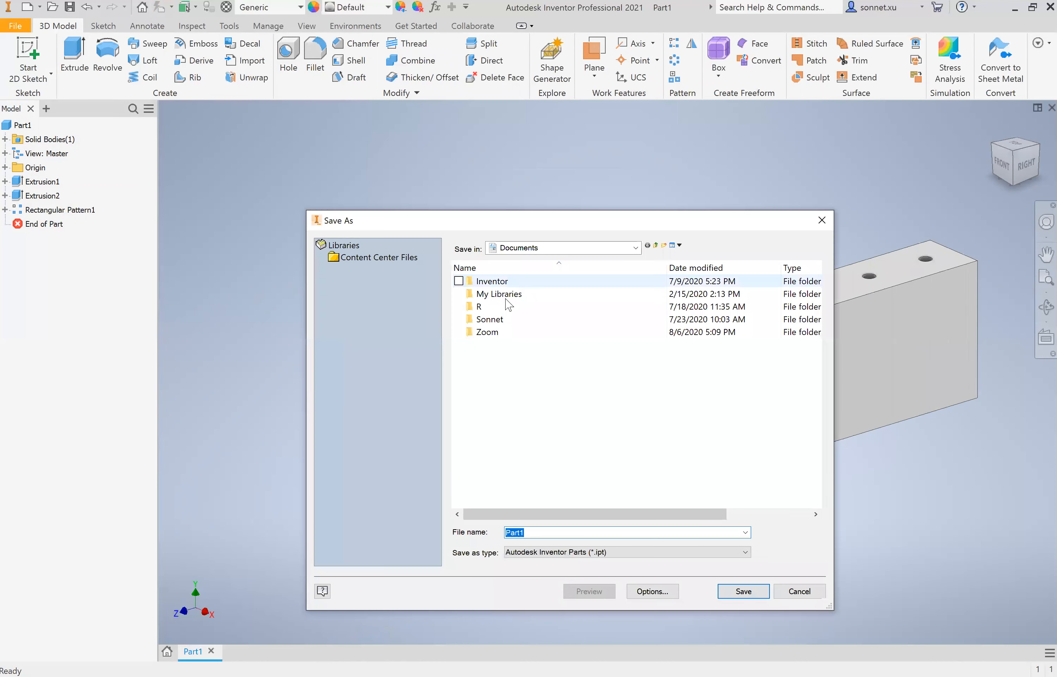
double_click(489, 319)
double_click(500, 280)
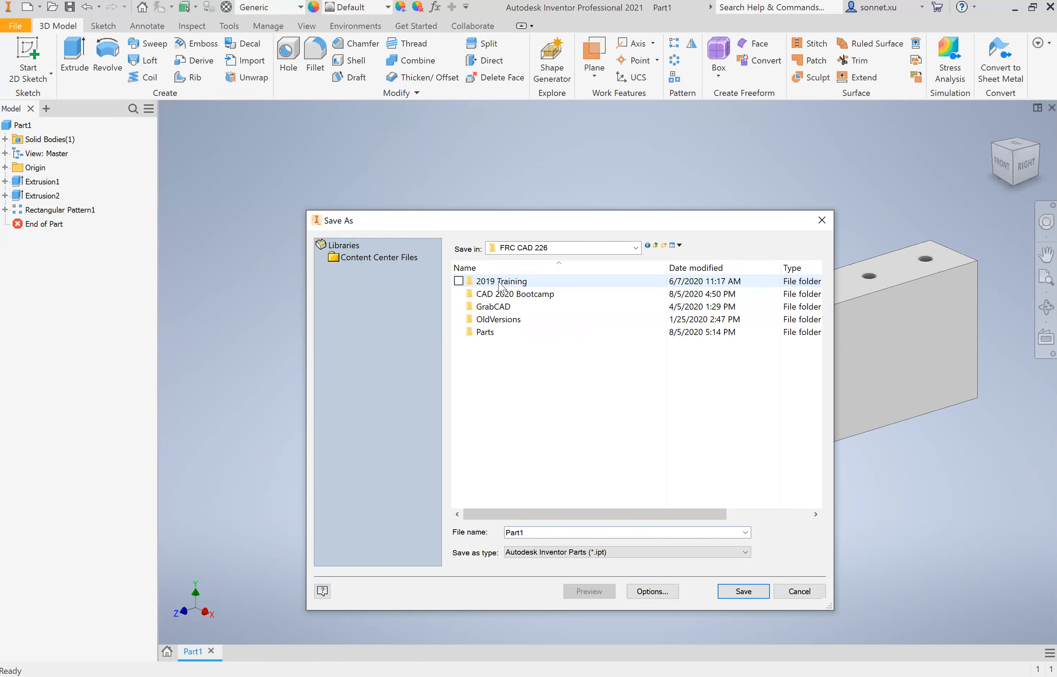
double_click(512, 293)
double_click(533, 530)
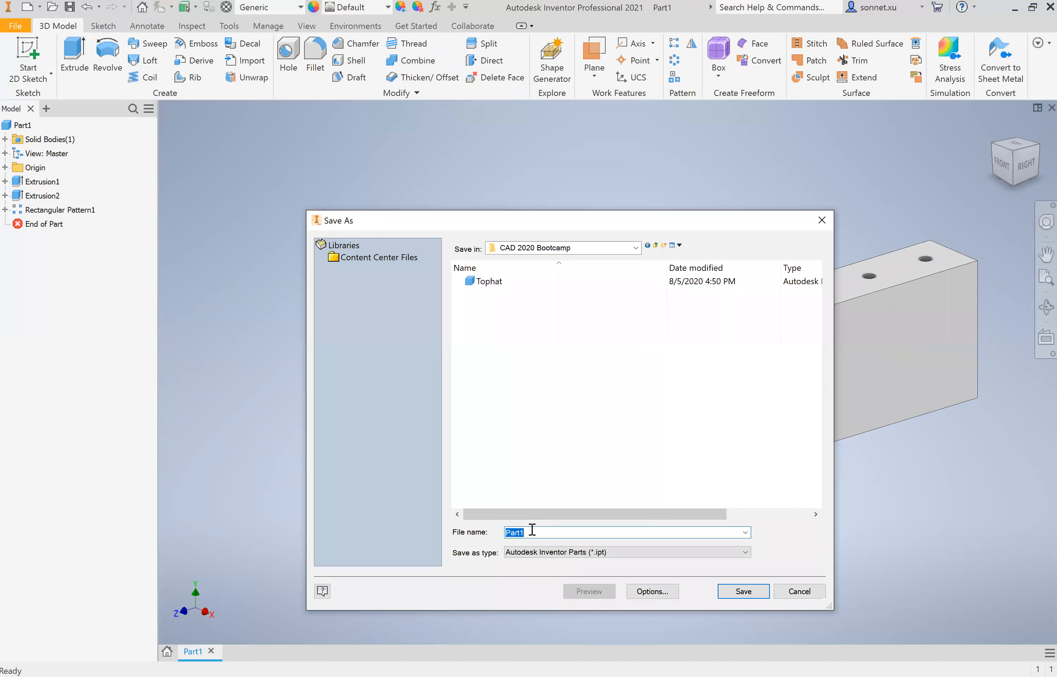
text(versaframe)
click(743, 591)
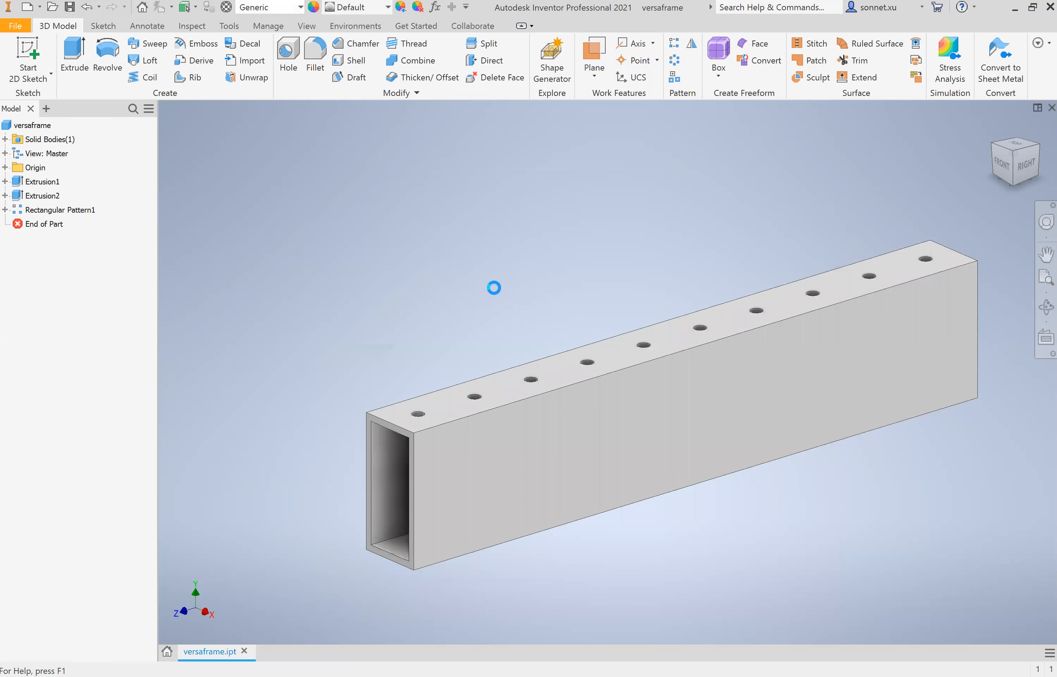
- Assign the Aluminum 6061 material to the tube and close the part file
click(272, 8)
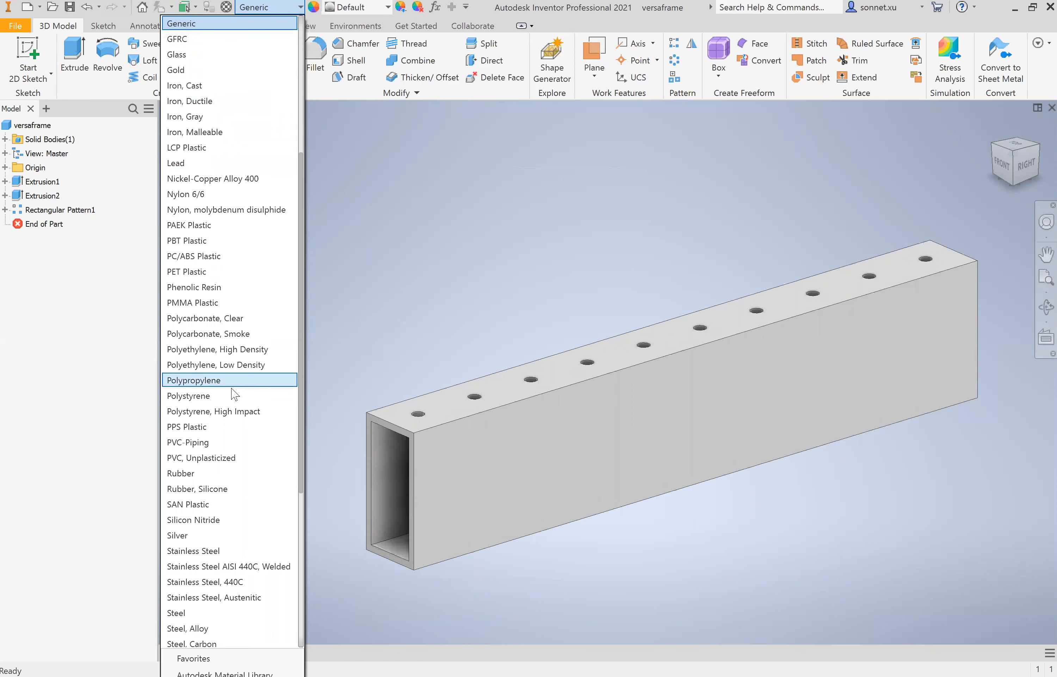
scroll(234, 393, down, 3)
scroll(209, 177, up, 9)
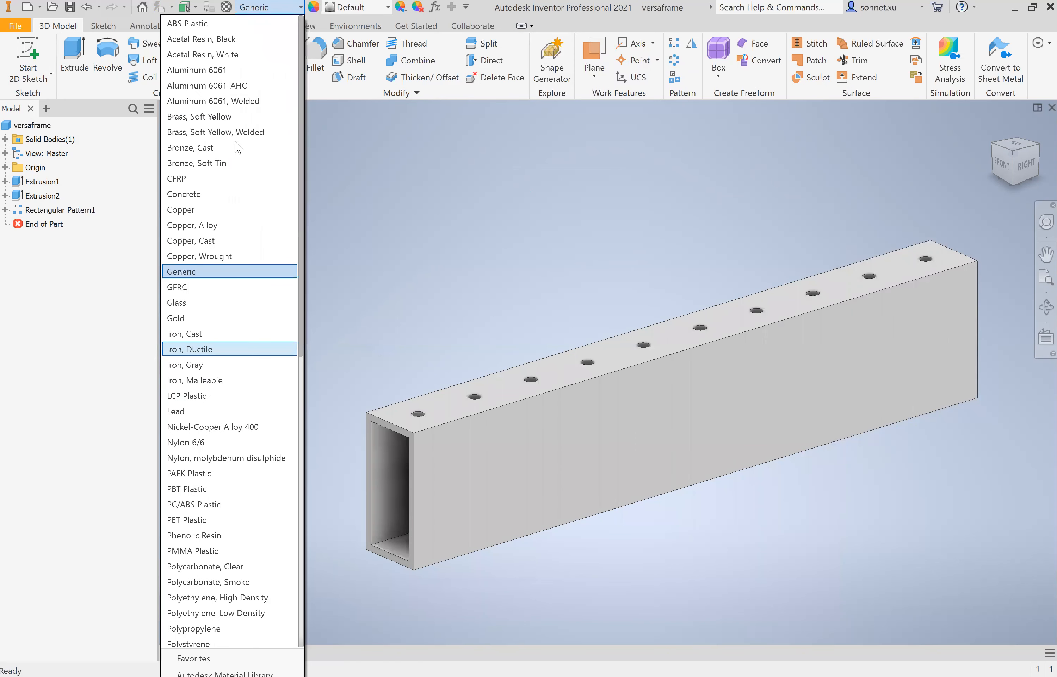
click(230, 70)
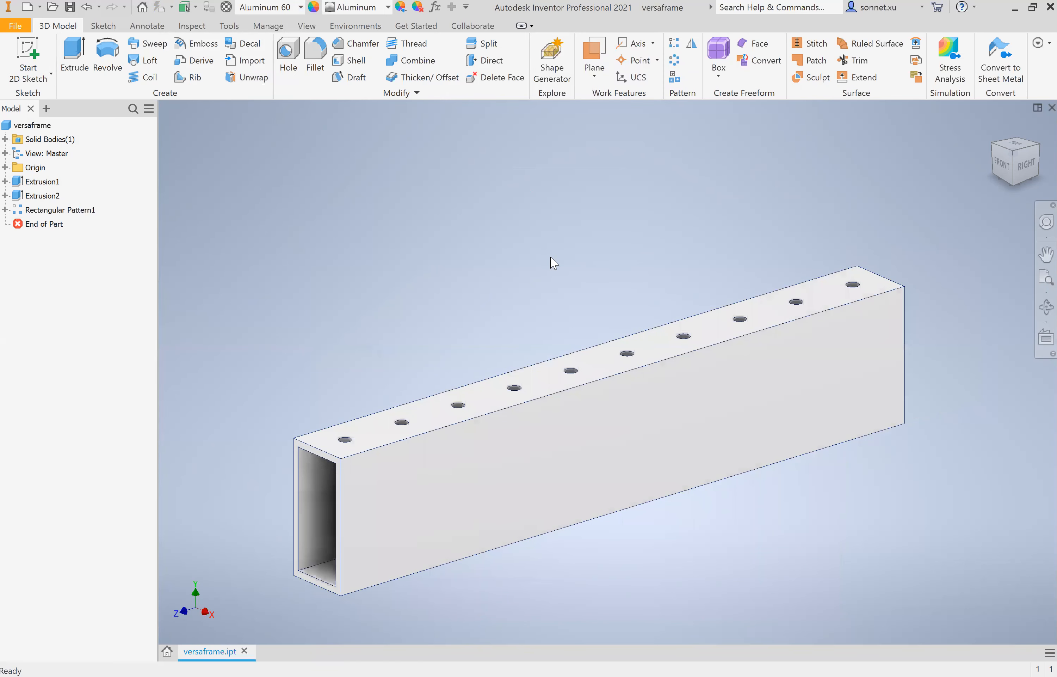
middle_drag(535, 221, 601, 198)
click(246, 651)
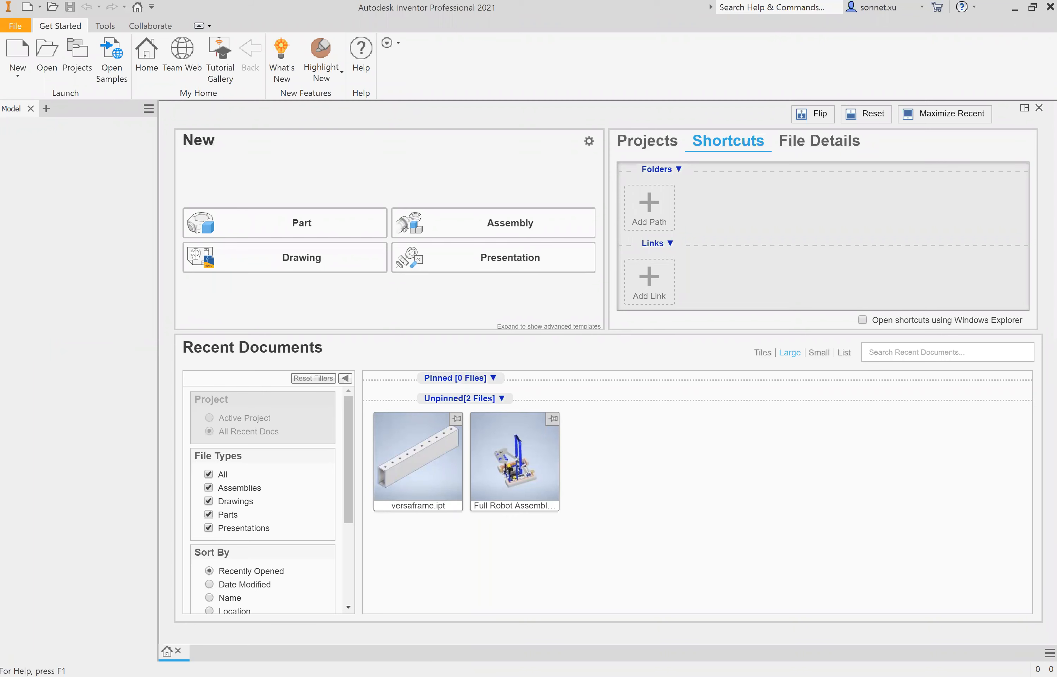
- Import the 1 x 2 x 0.050 Pre-Drilled VersaFrame Aluminum Tube Stock STEP file from Downloads as a converted model
mouse_move(416, 454)
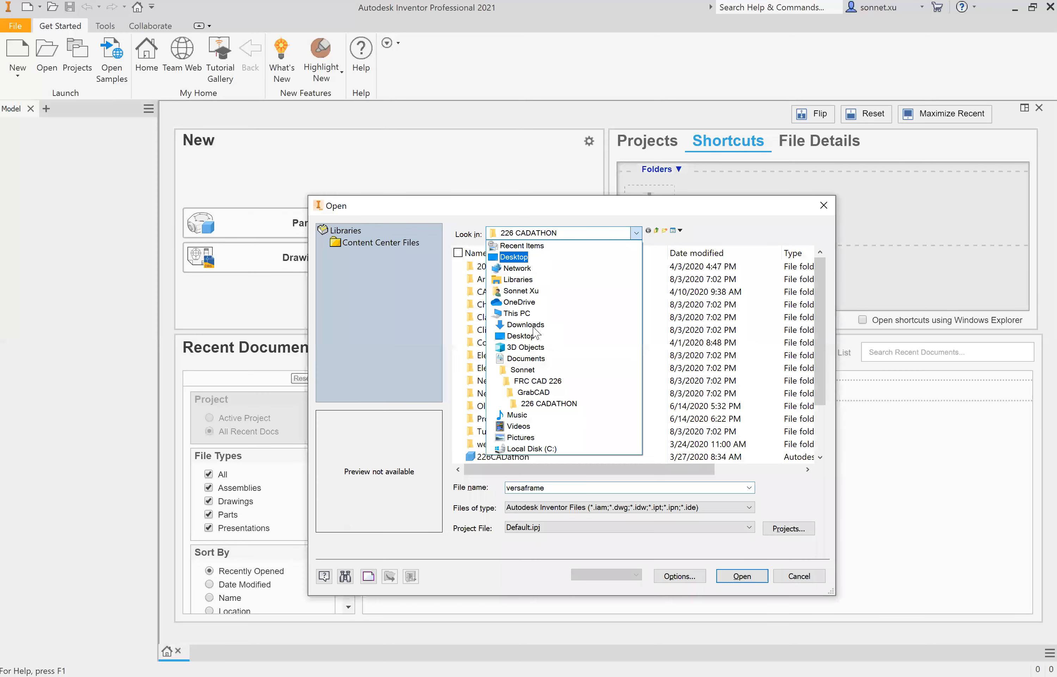
click(520, 322)
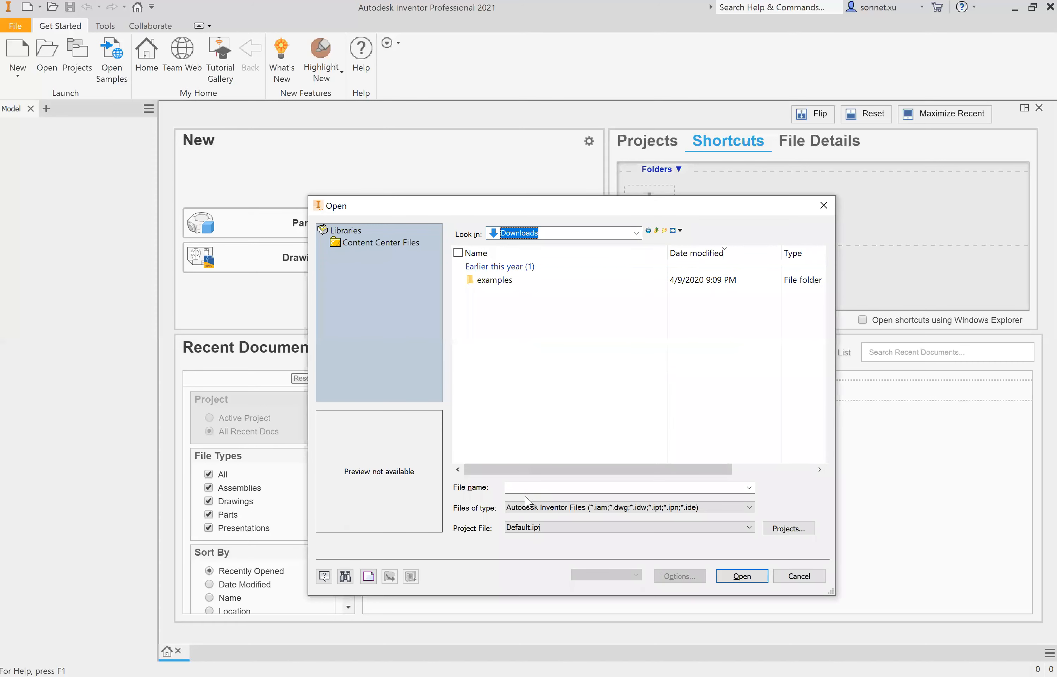
click(529, 507)
click(525, 500)
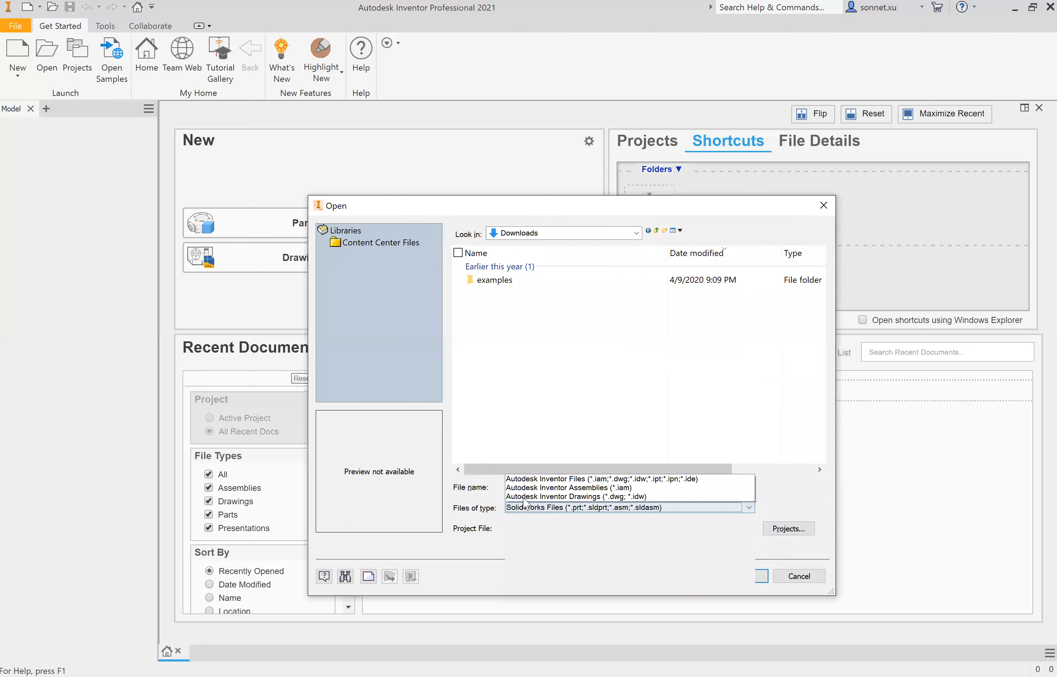
click(502, 281)
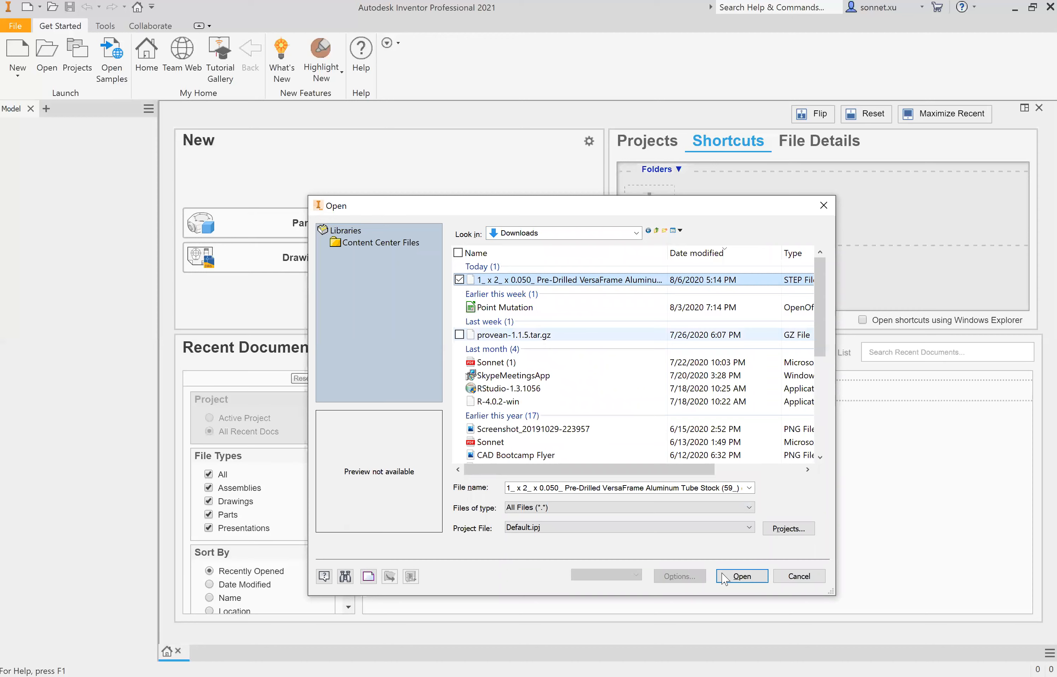
click(743, 579)
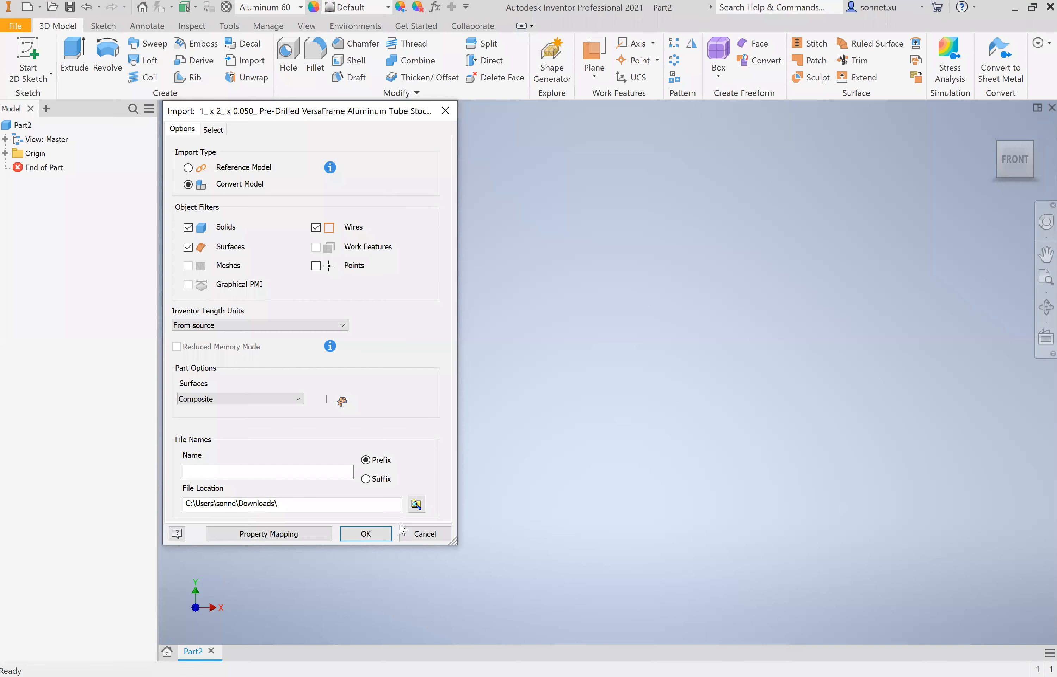
click(380, 537)
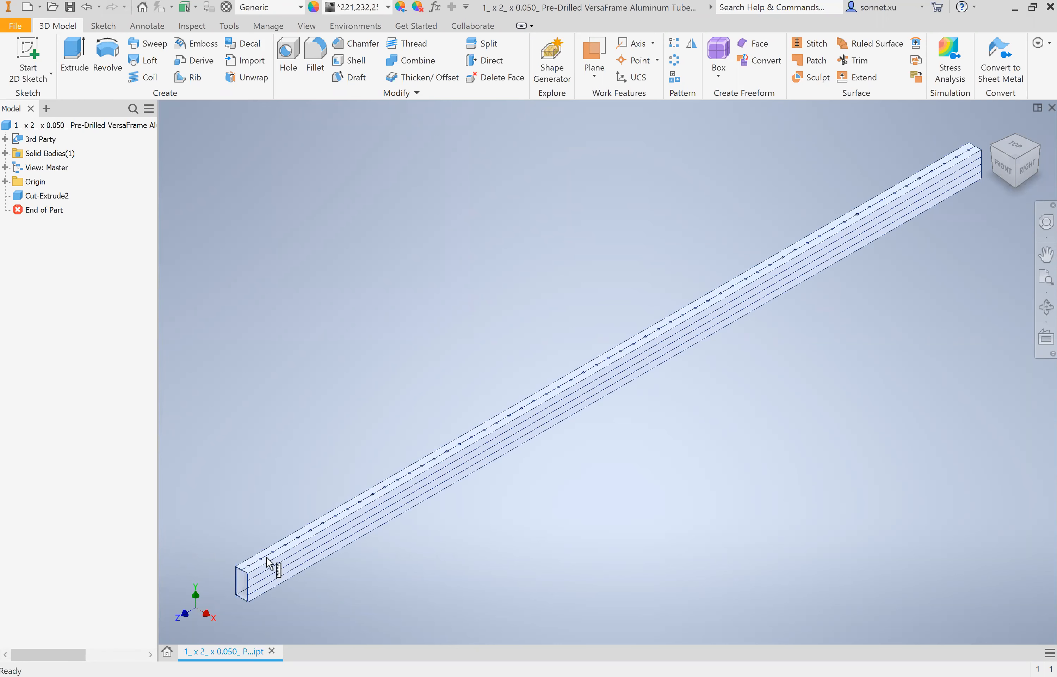
- Measure the length of the imported tube's long top edge
scroll(248, 548, down, 5)
scroll(241, 531, down, 3)
click(241, 531)
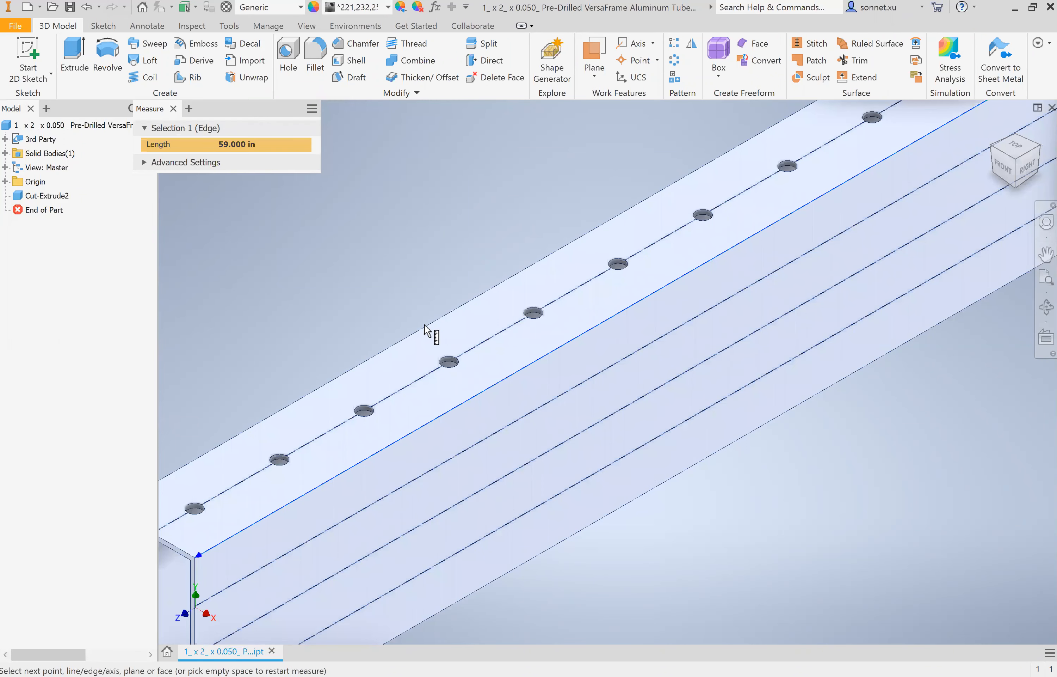
scroll(585, 521, up, 5)
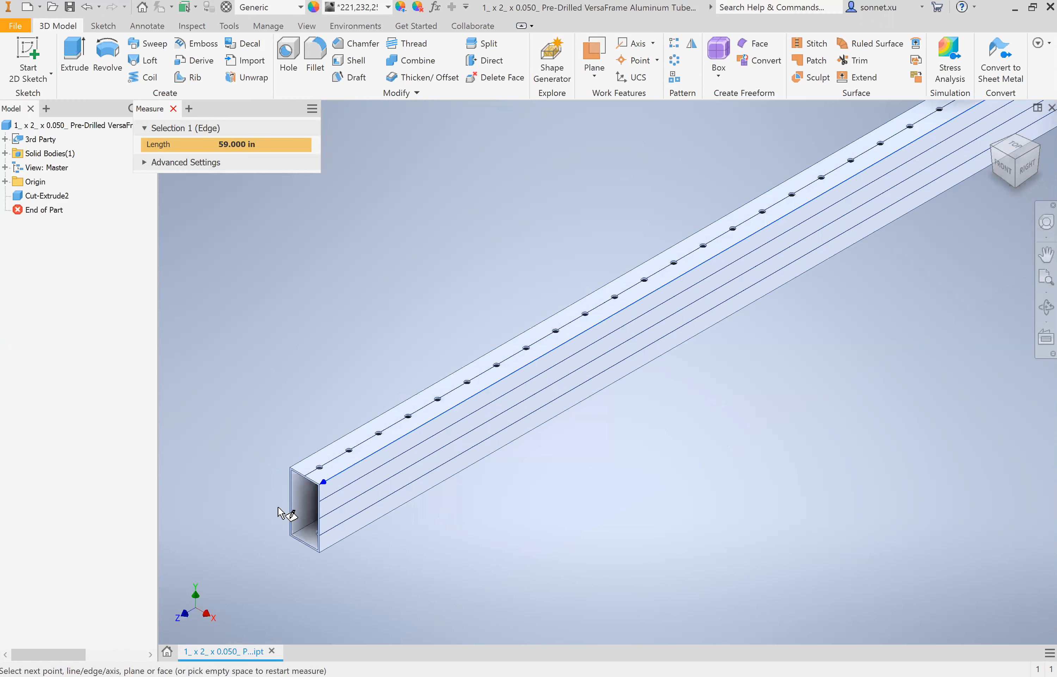
- Create a sketch on the tube's front end face, project the face's edges into it and finish the sketch
key(s)
scroll(280, 513, down, 6)
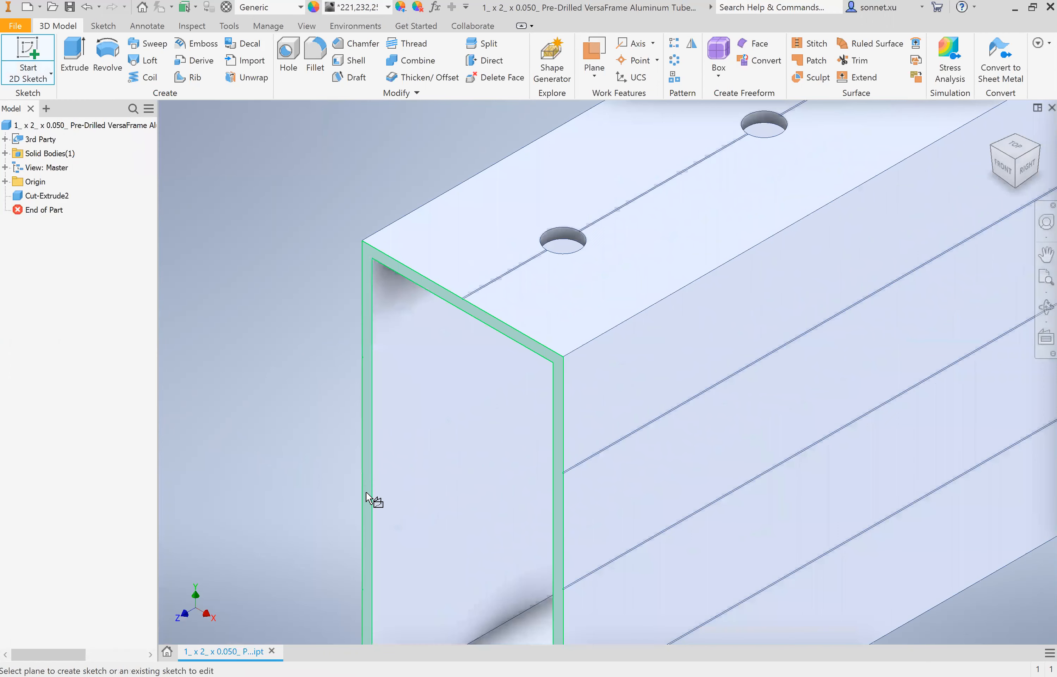
click(291, 482)
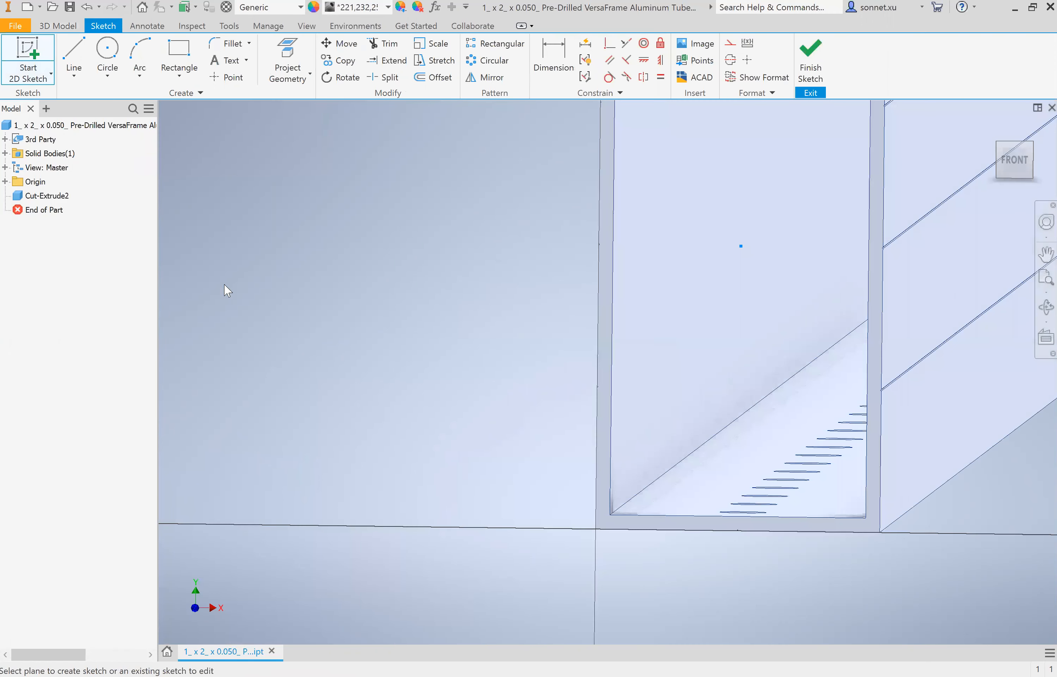
key(p)
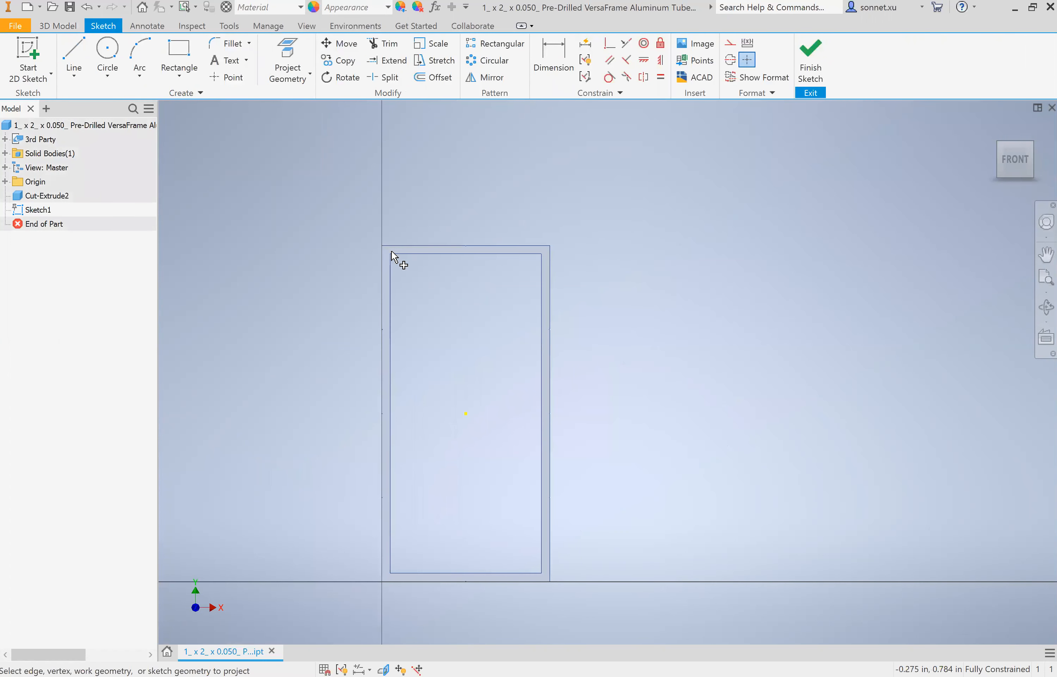
scroll(387, 248, down, 5)
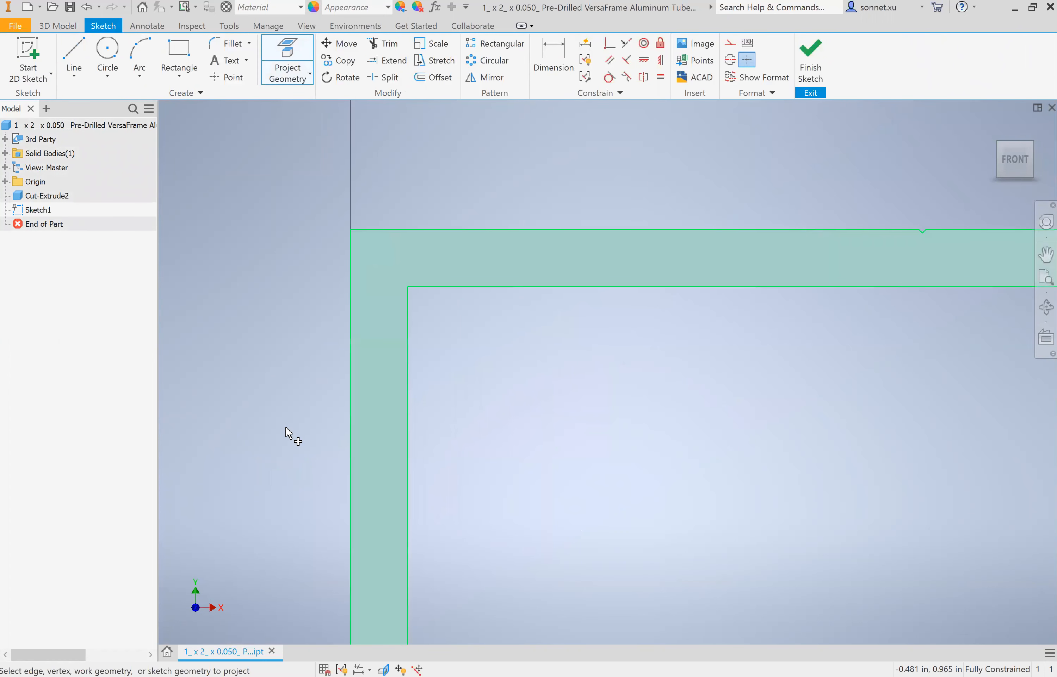
scroll(687, 541, up, 6)
middle_drag(687, 540, 797, 436)
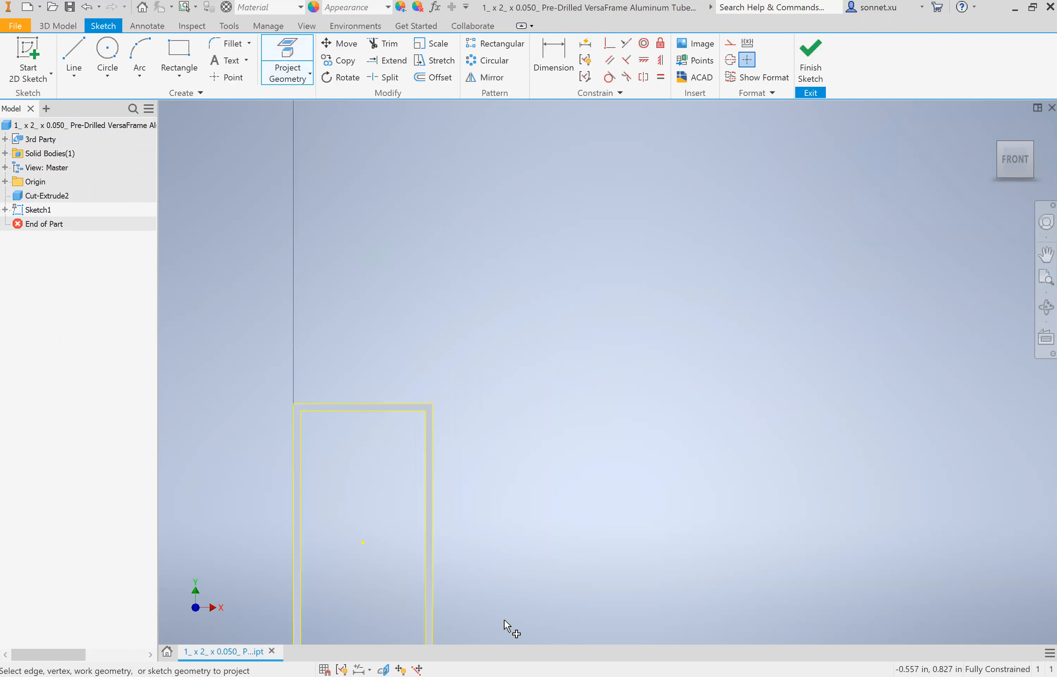
scroll(511, 609, up, 1)
middle_drag(601, 542, 680, 480)
scroll(680, 480, down, 1)
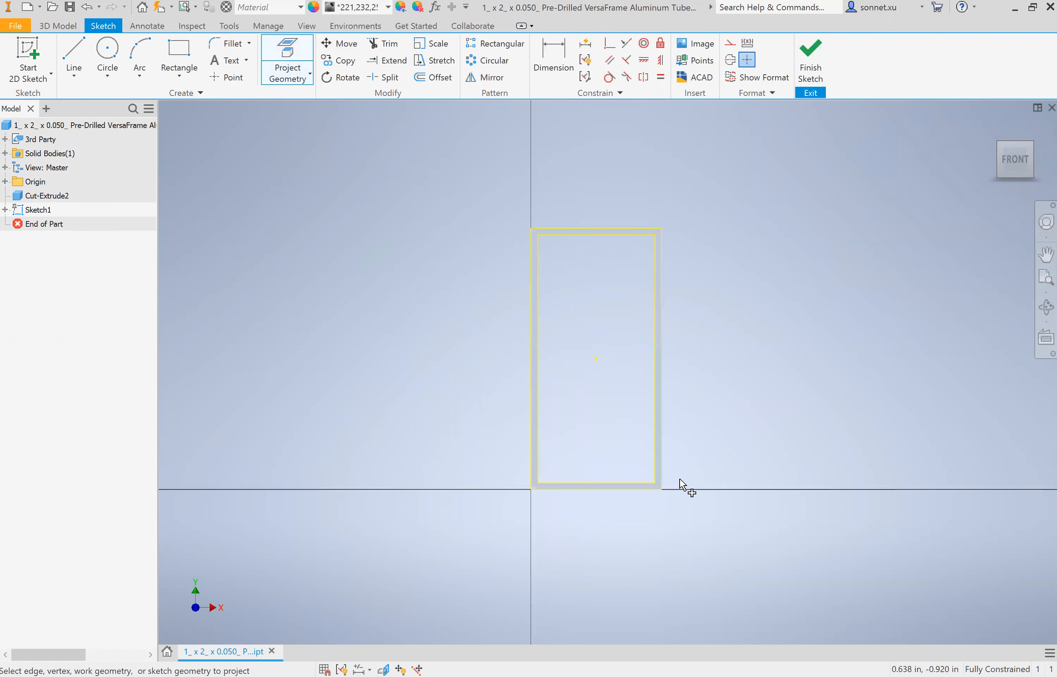
click(822, 76)
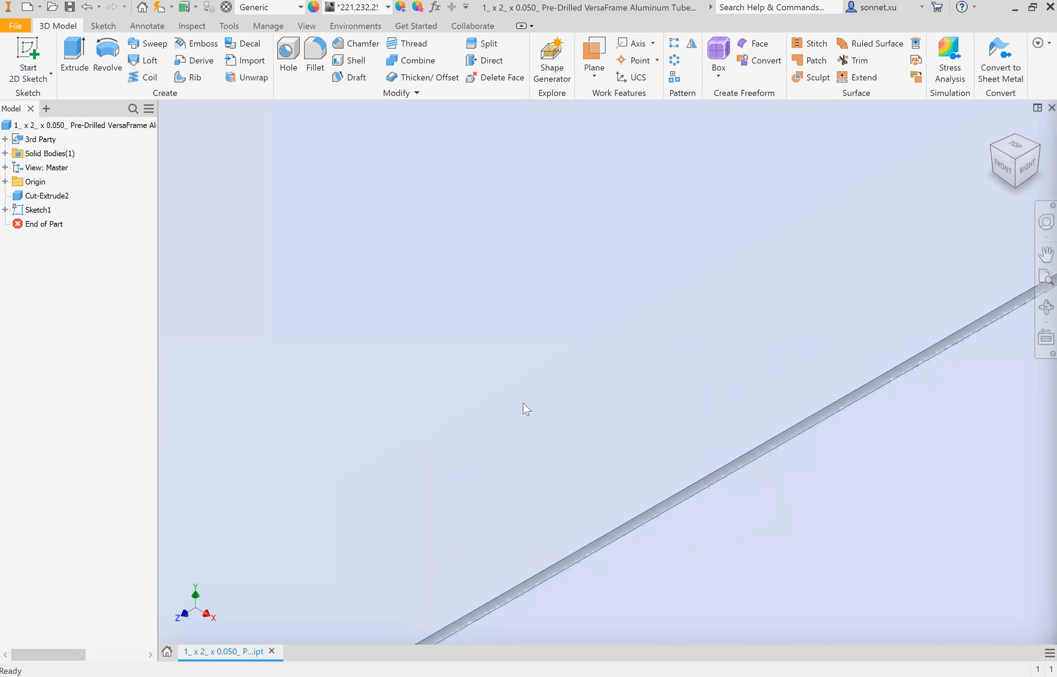
- Cut the projected end profile 49 in into the tube in the flipped direction and measure the remaining tube's long top edge
scroll(524, 403, up, 5)
middle_drag(525, 403, 409, 418)
click(35, 50)
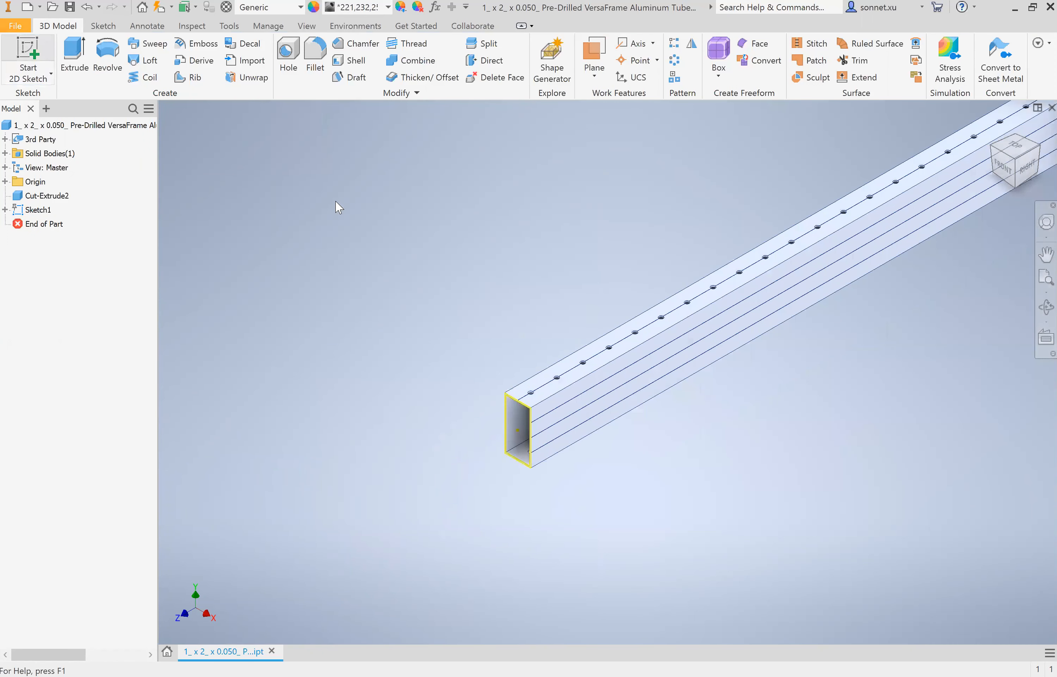
scroll(537, 437, down, 7)
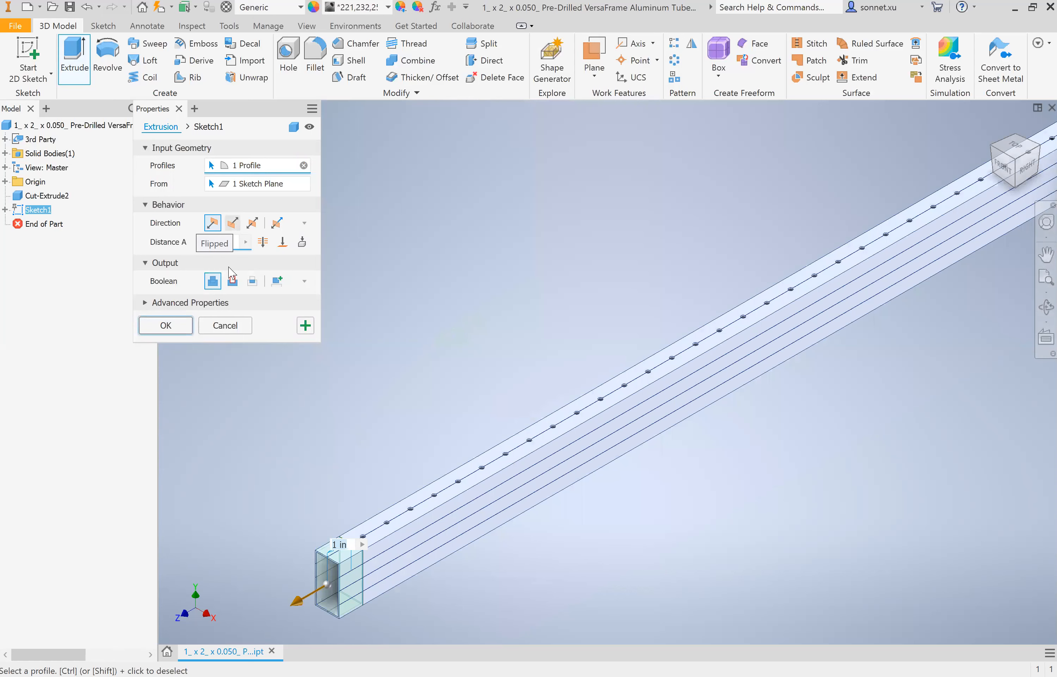
text(49)
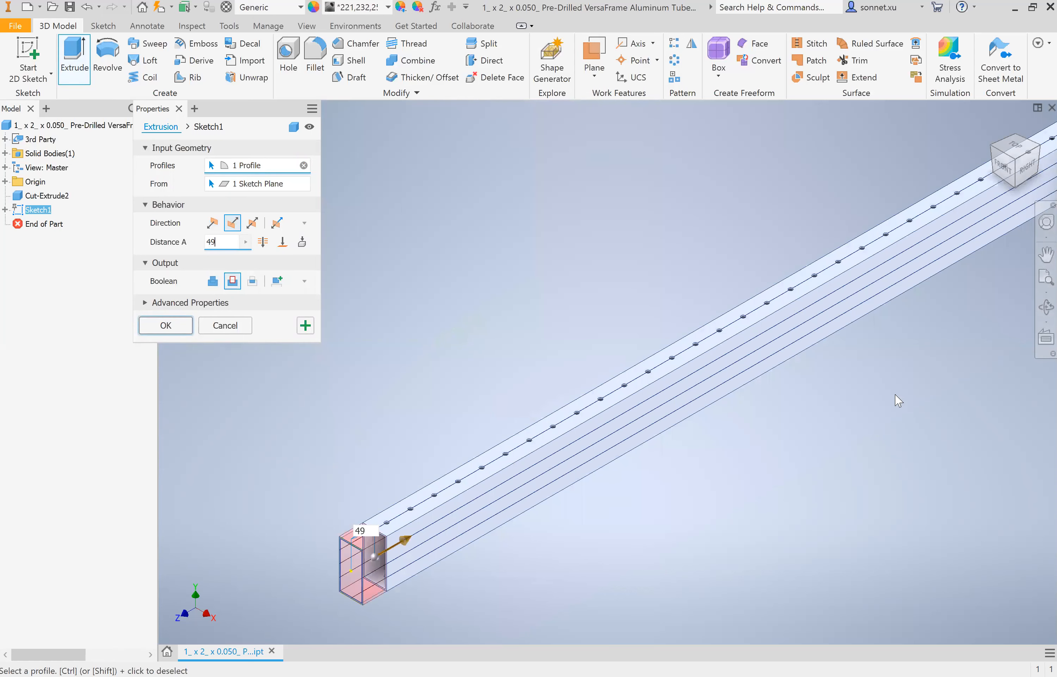
key(Return)
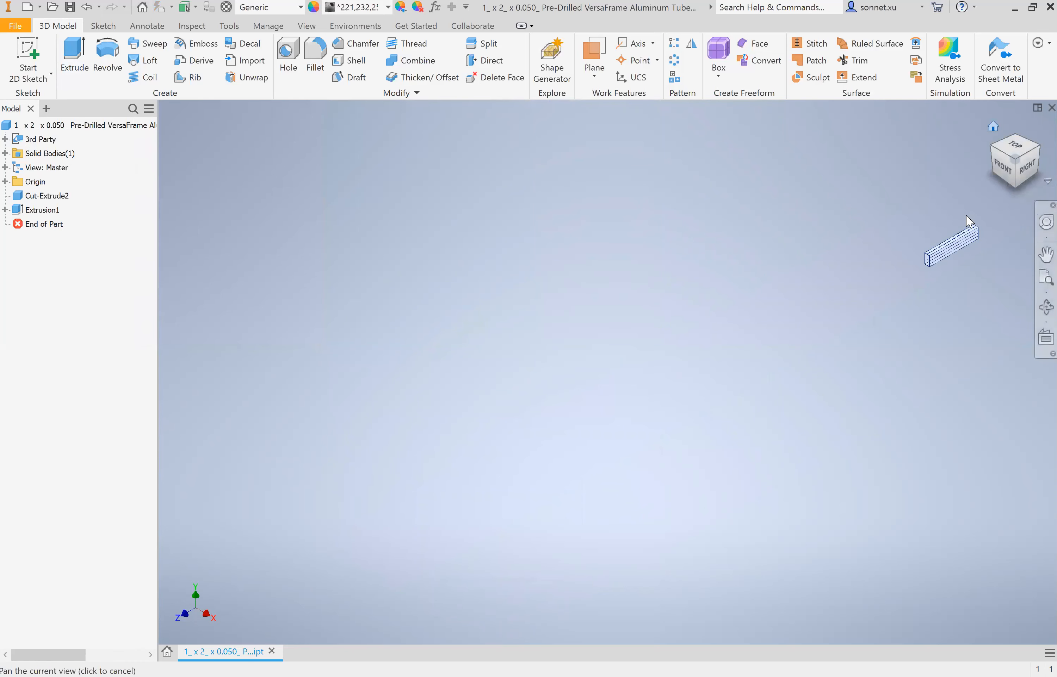
middle_click(970, 221)
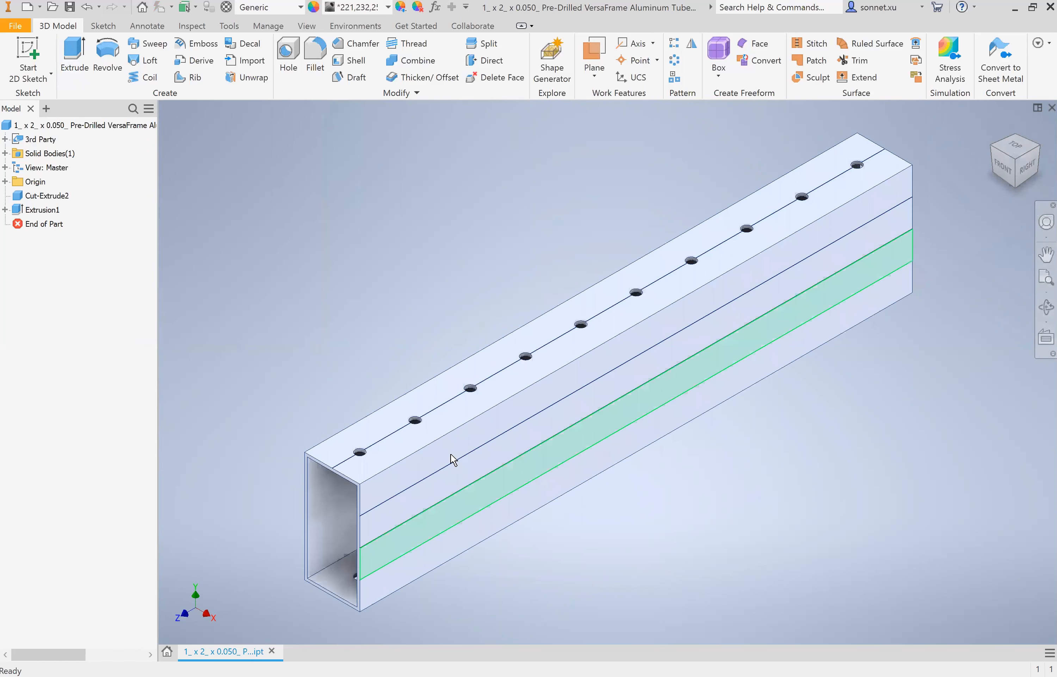
click(432, 442)
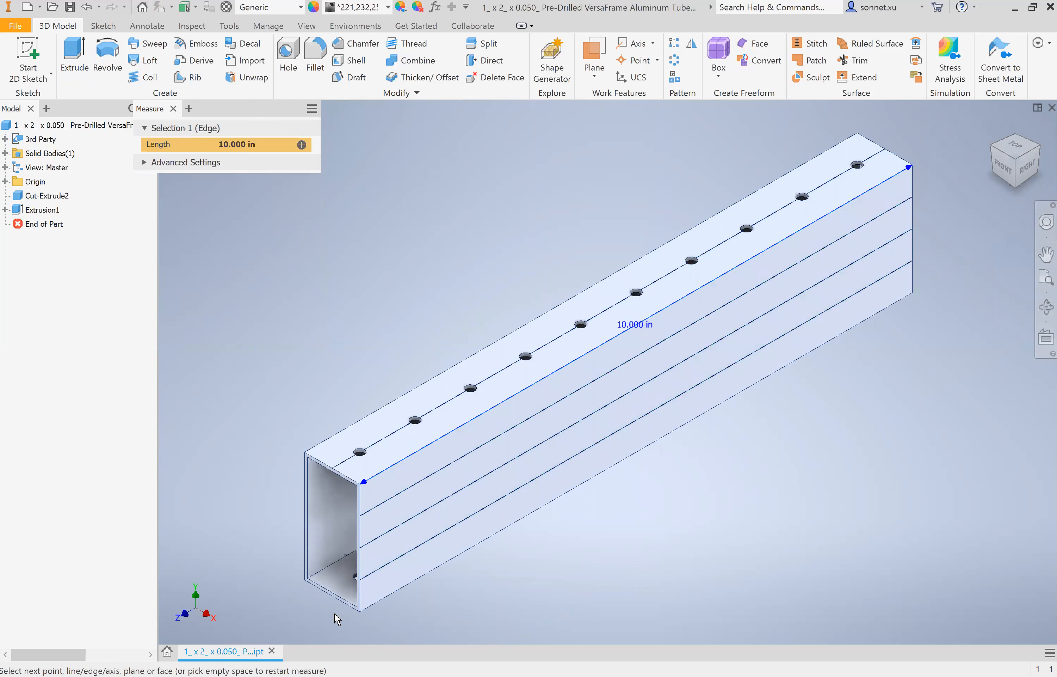
- Close the cut-down tube part and create a new assembly
key(Escape)
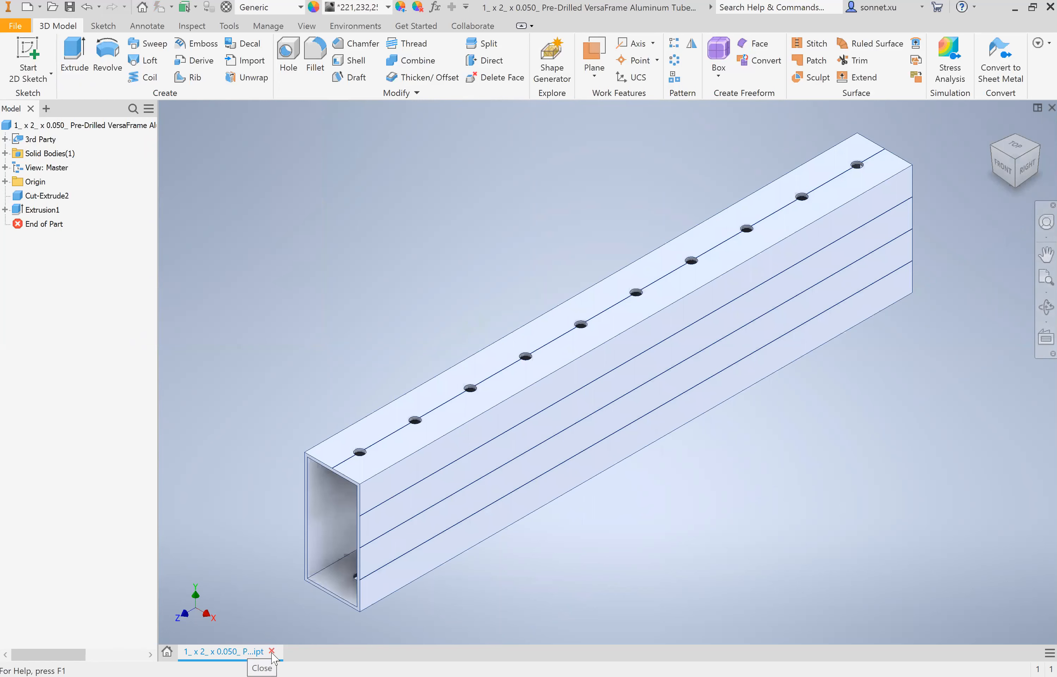
click(272, 651)
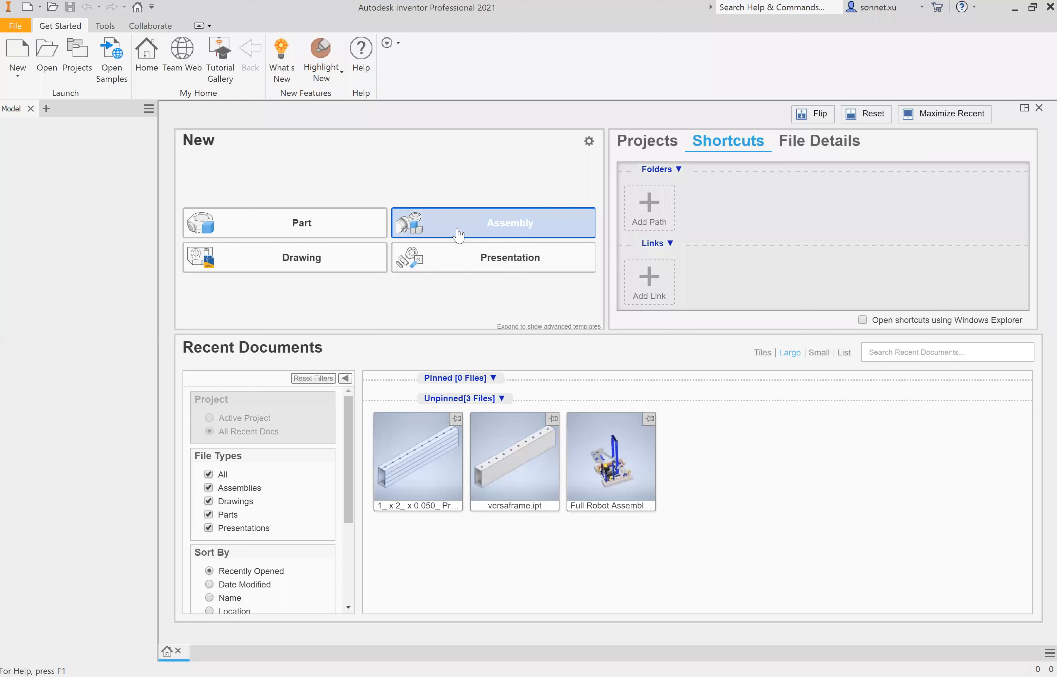
click(458, 235)
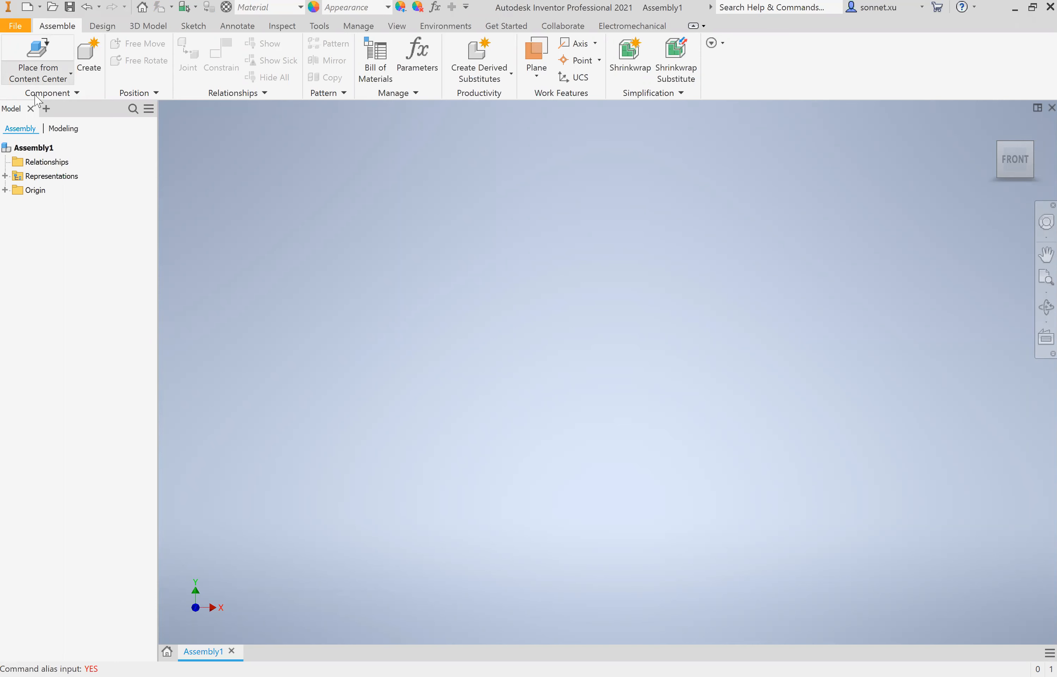
- Insert the versaframe part from the CAD 2020 Bootcamp folder and place two parallel copies of it in the assembly
click(510, 236)
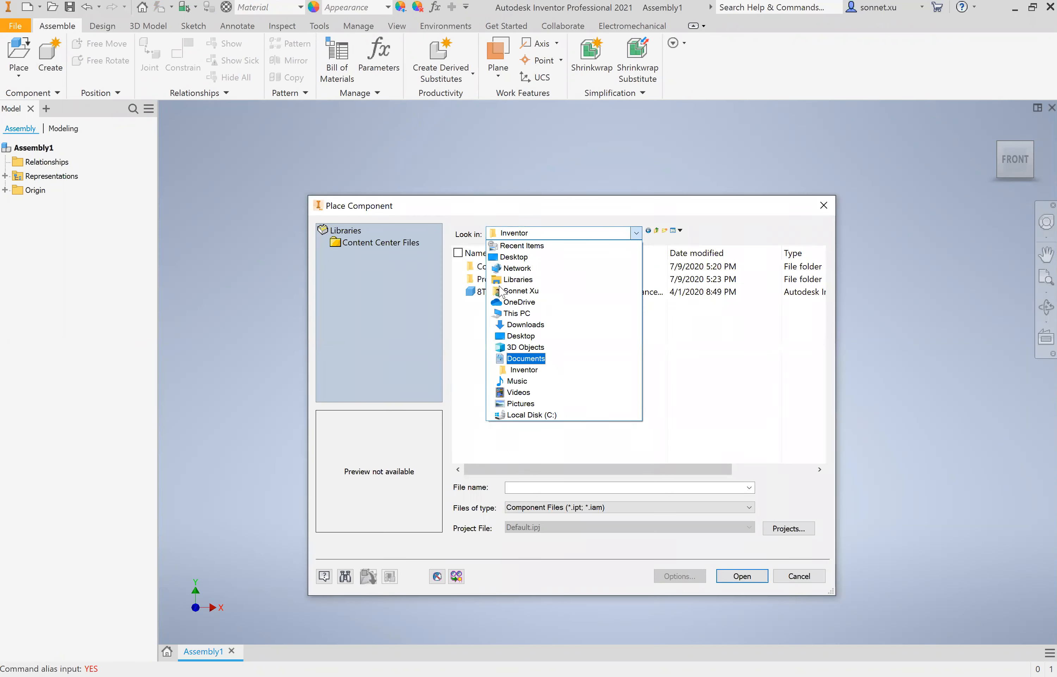
click(484, 272)
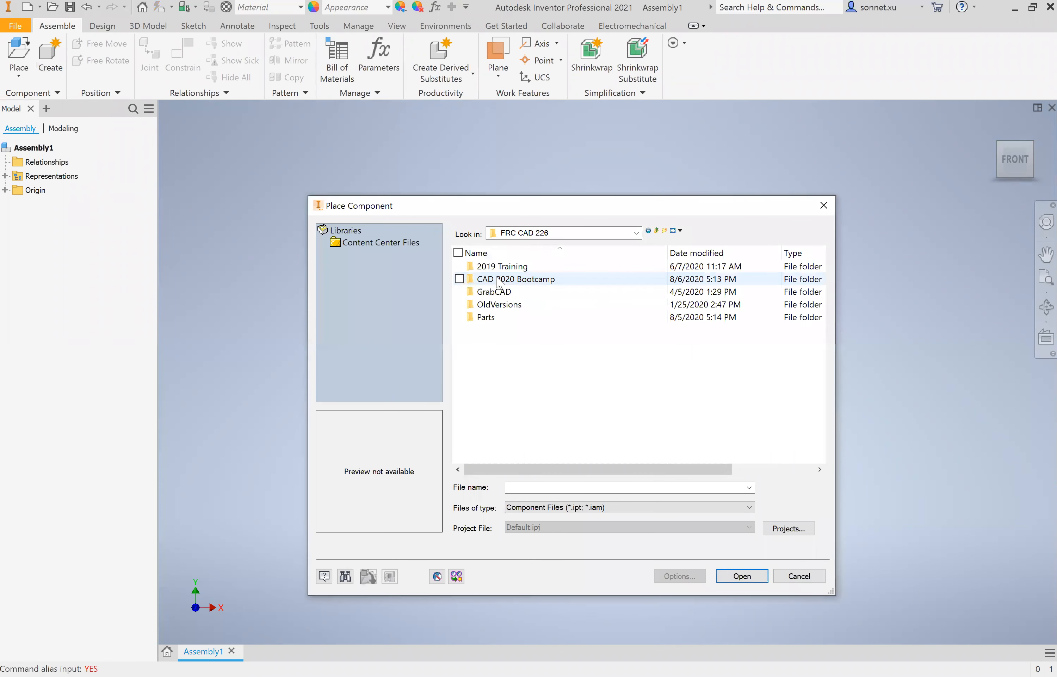
double_click(501, 280)
click(498, 293)
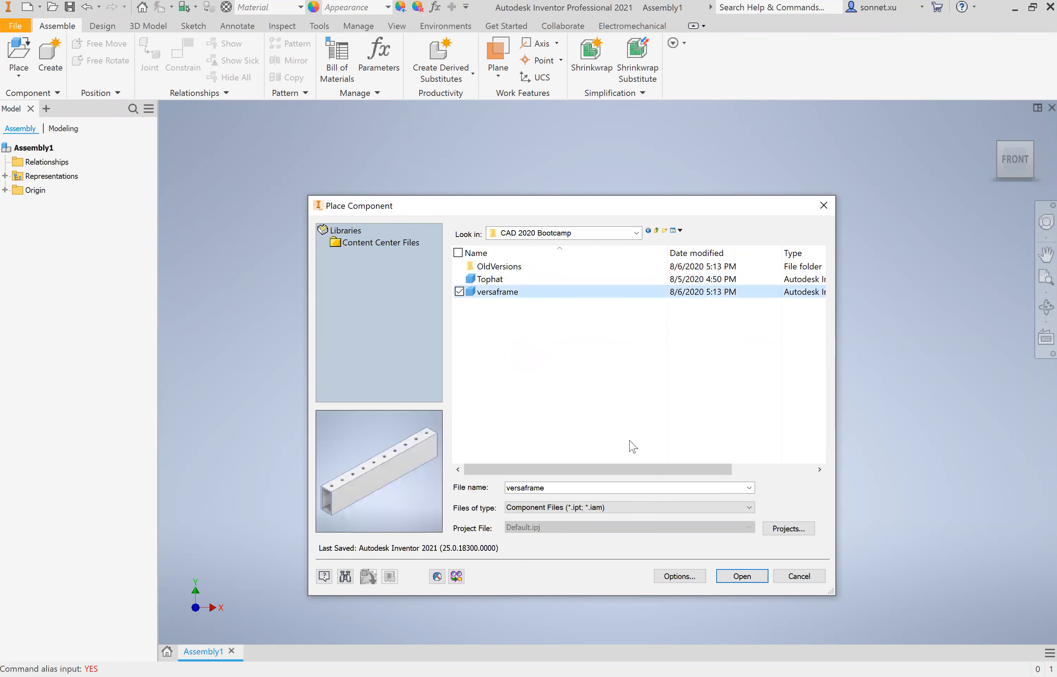
click(740, 576)
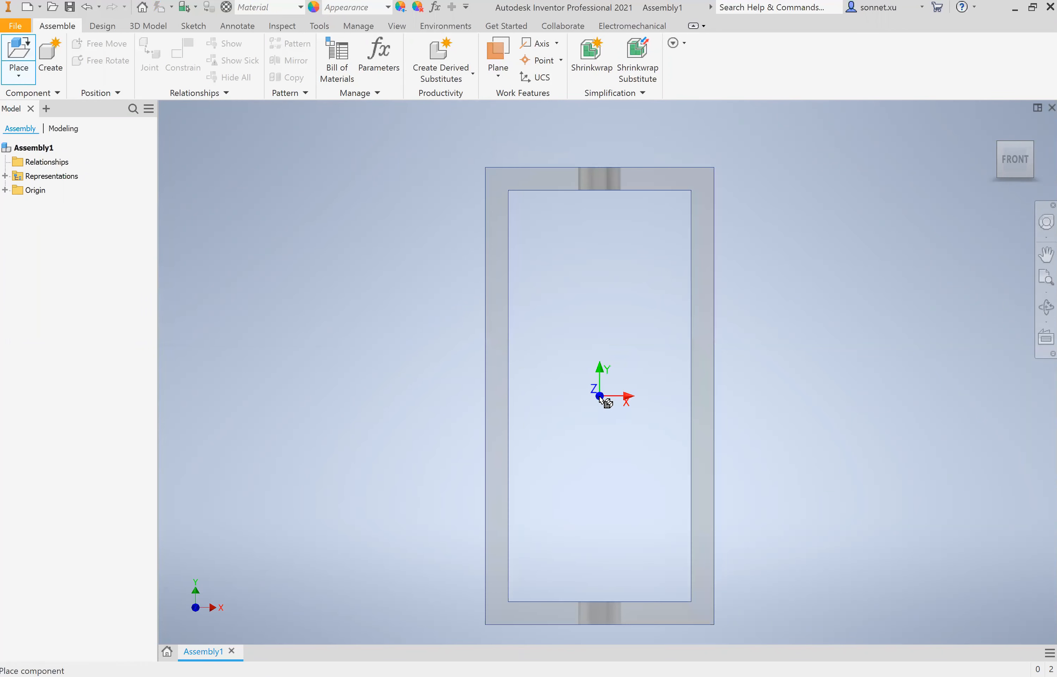
click(548, 342)
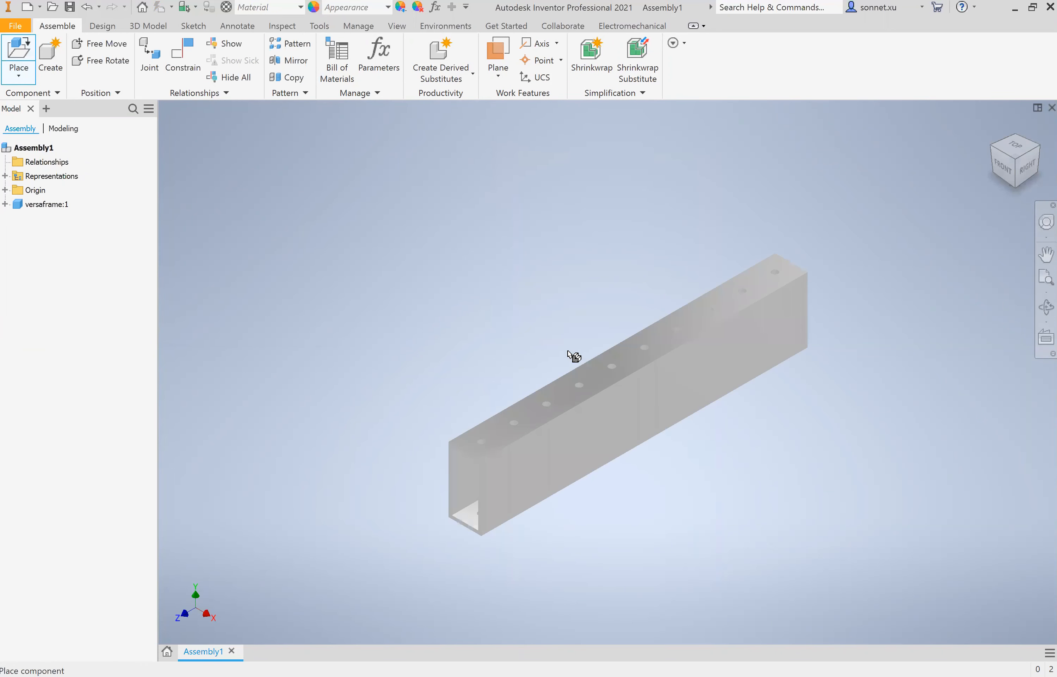
scroll(496, 323, up, 3)
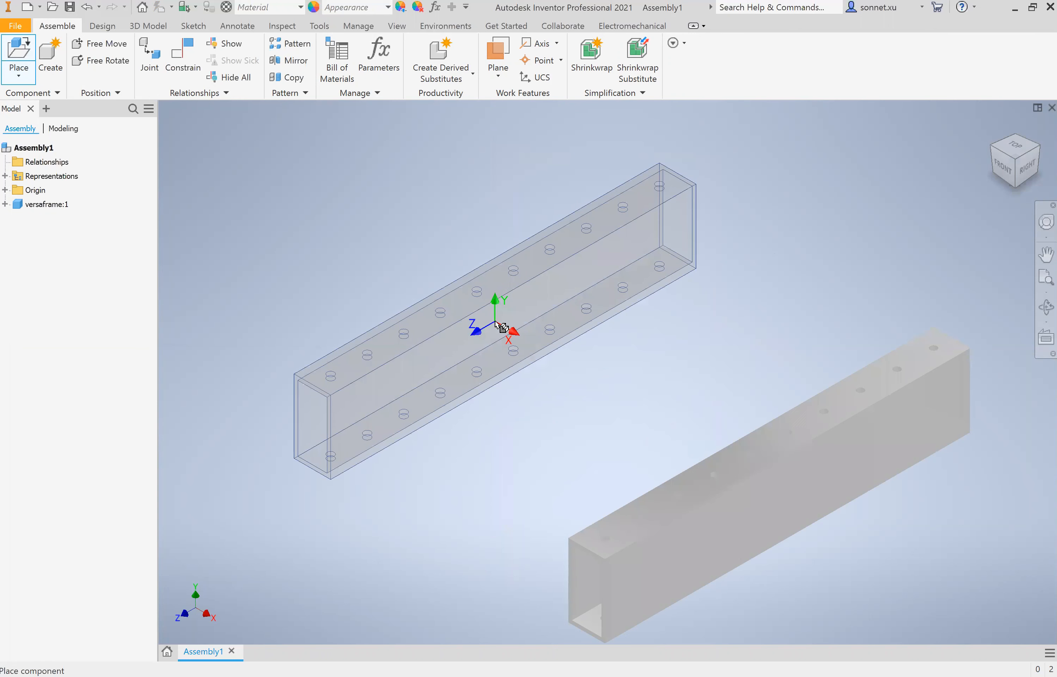
scroll(497, 324, down, 3)
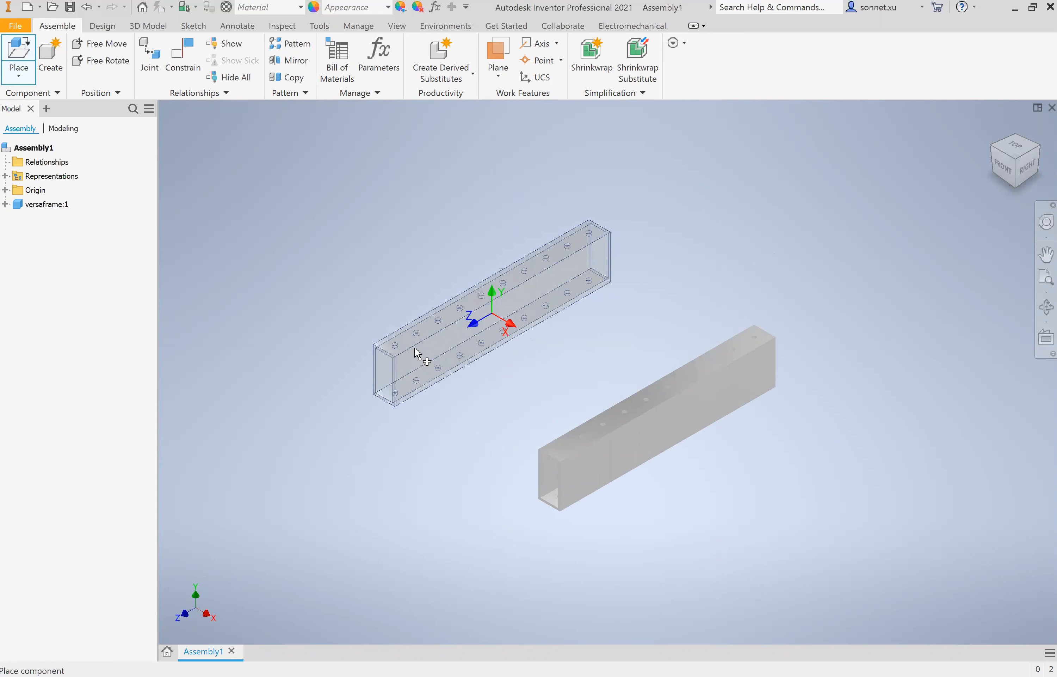
click(545, 357)
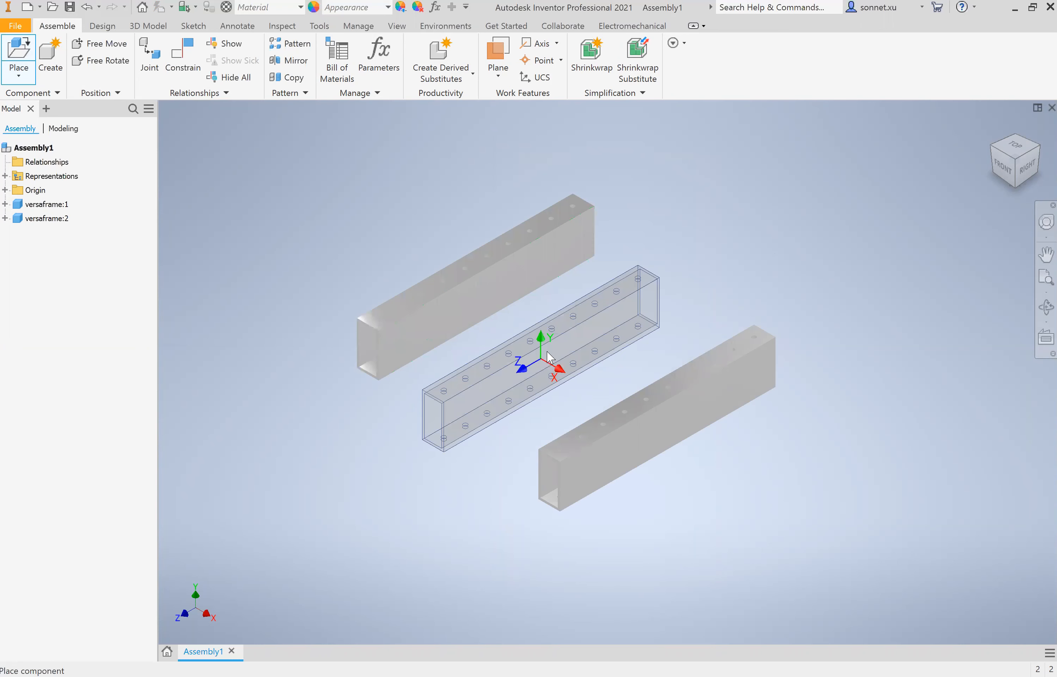
- Rotate the tube 90° about Y and place four crosswise copies, plus two copies turned back lengthwise
right_click(549, 355)
click(540, 325)
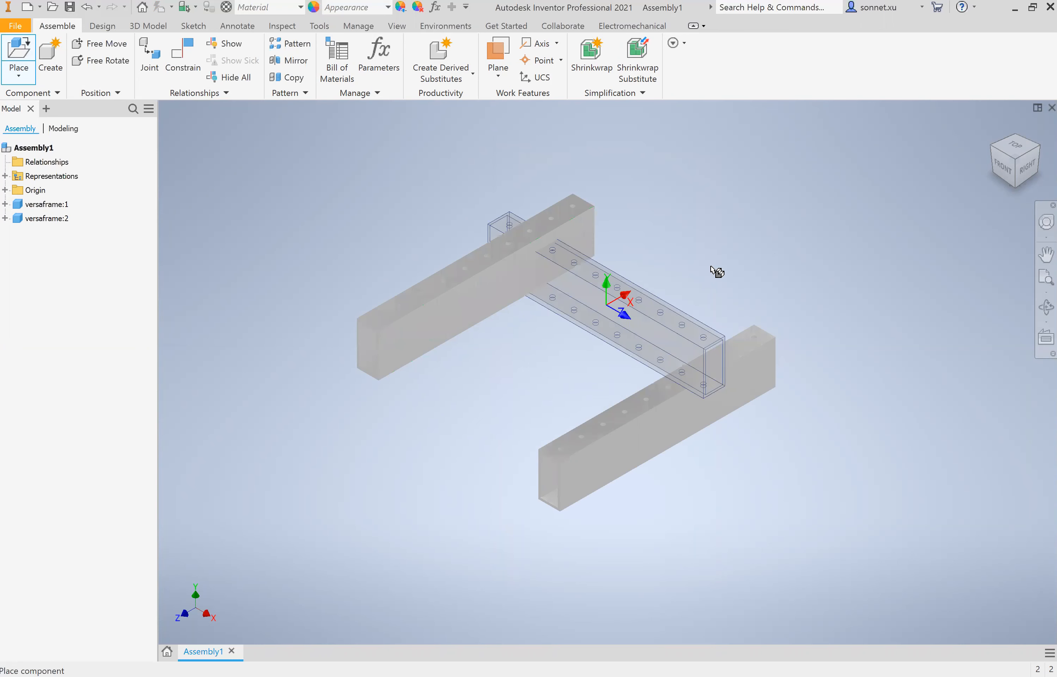
click(738, 270)
click(438, 490)
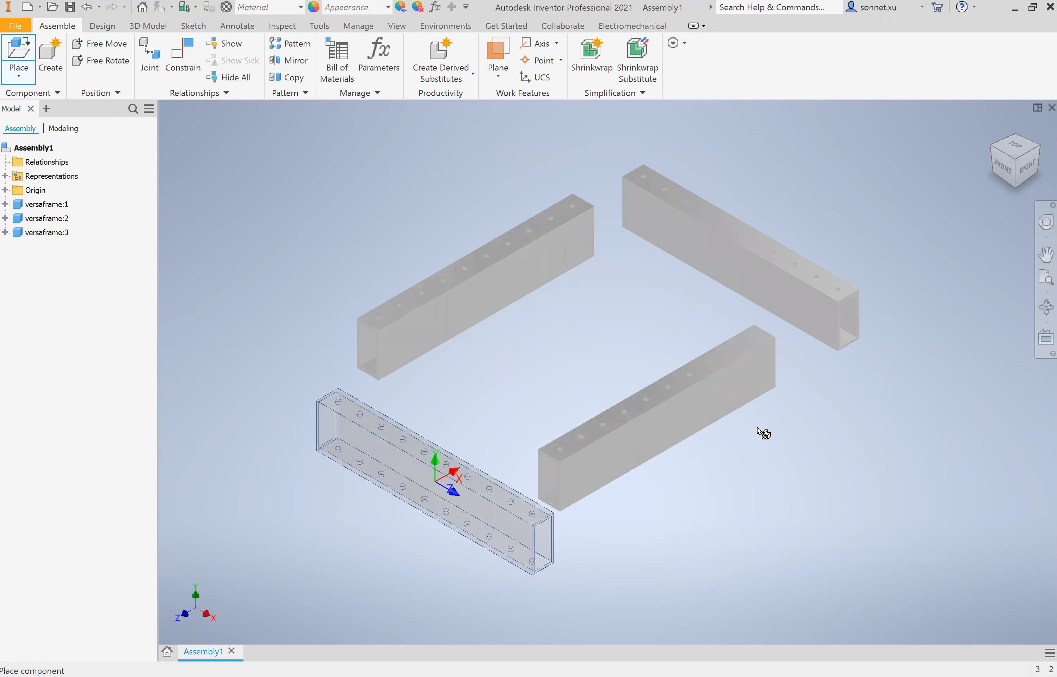
click(733, 459)
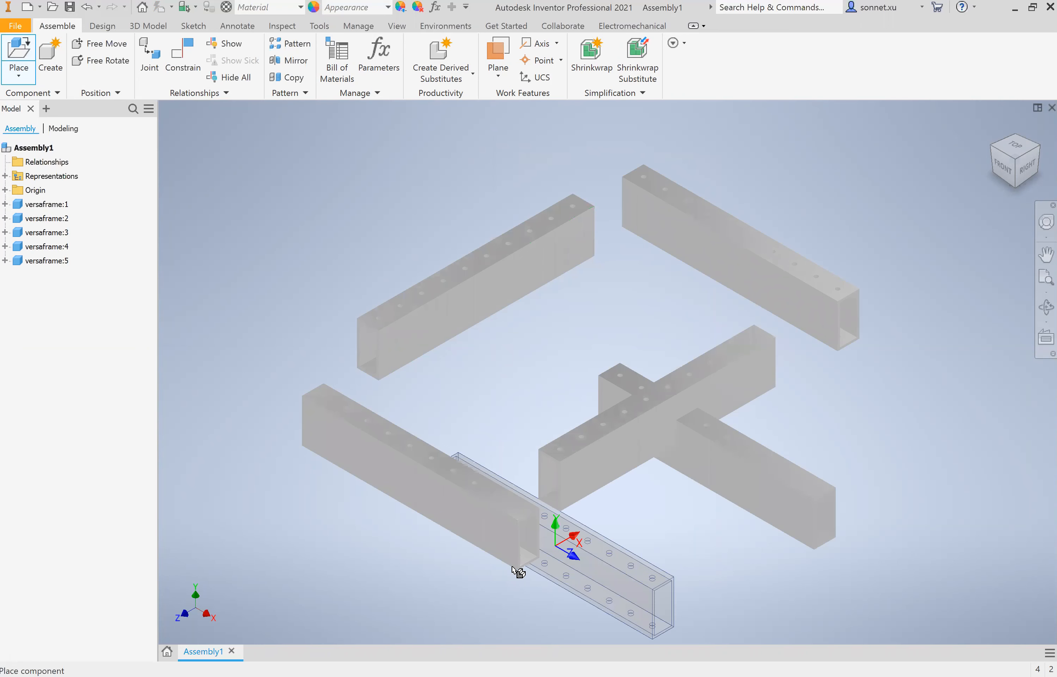
click(515, 570)
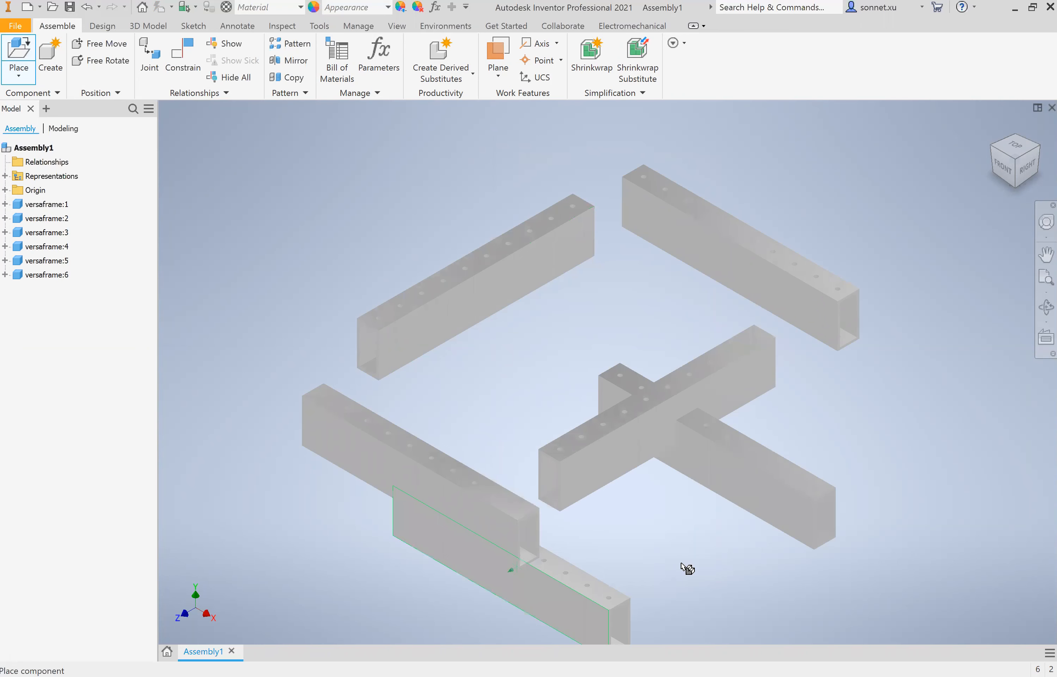
click(740, 550)
click(504, 399)
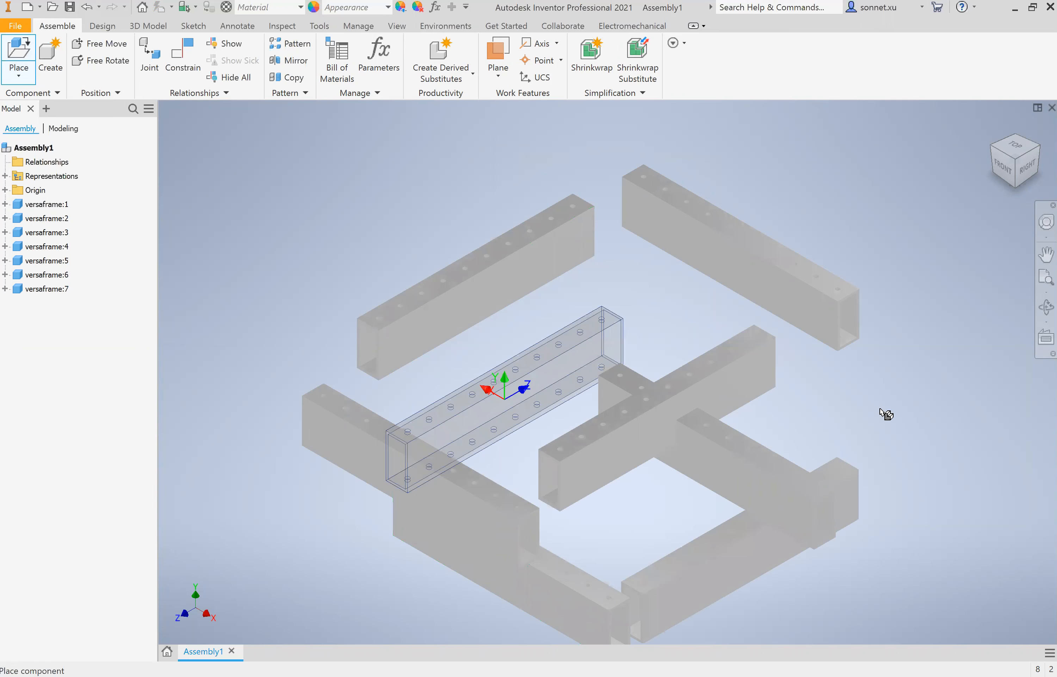
- Rotate the tube 90° about X, place four upright copies around the frame's outside and finish placing components
right_click(861, 406)
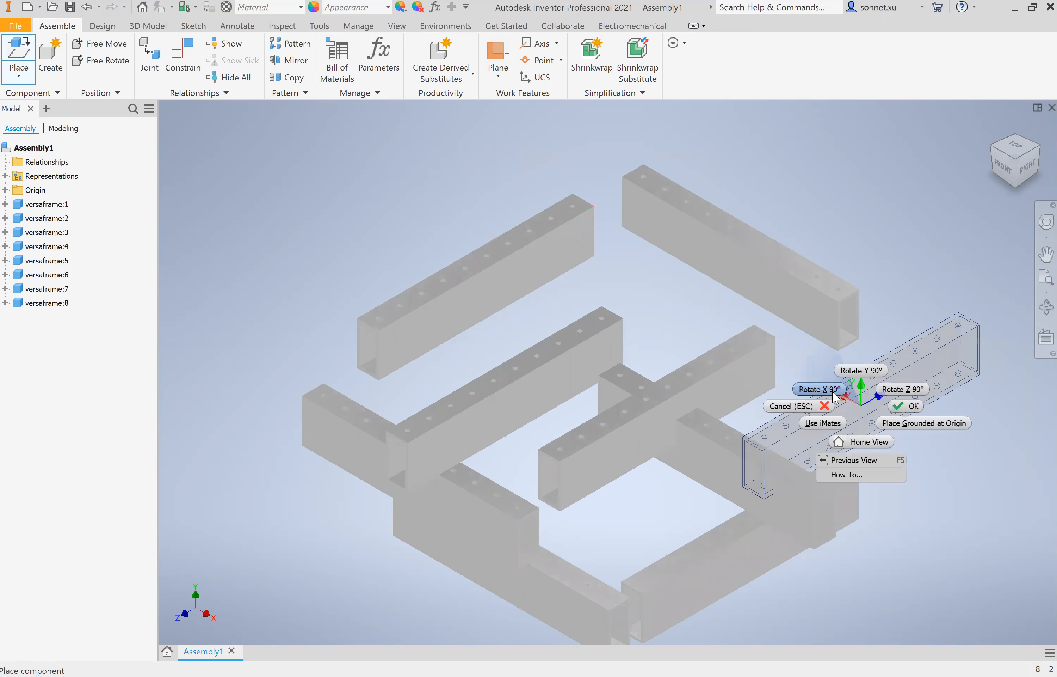
click(900, 406)
click(587, 171)
click(294, 340)
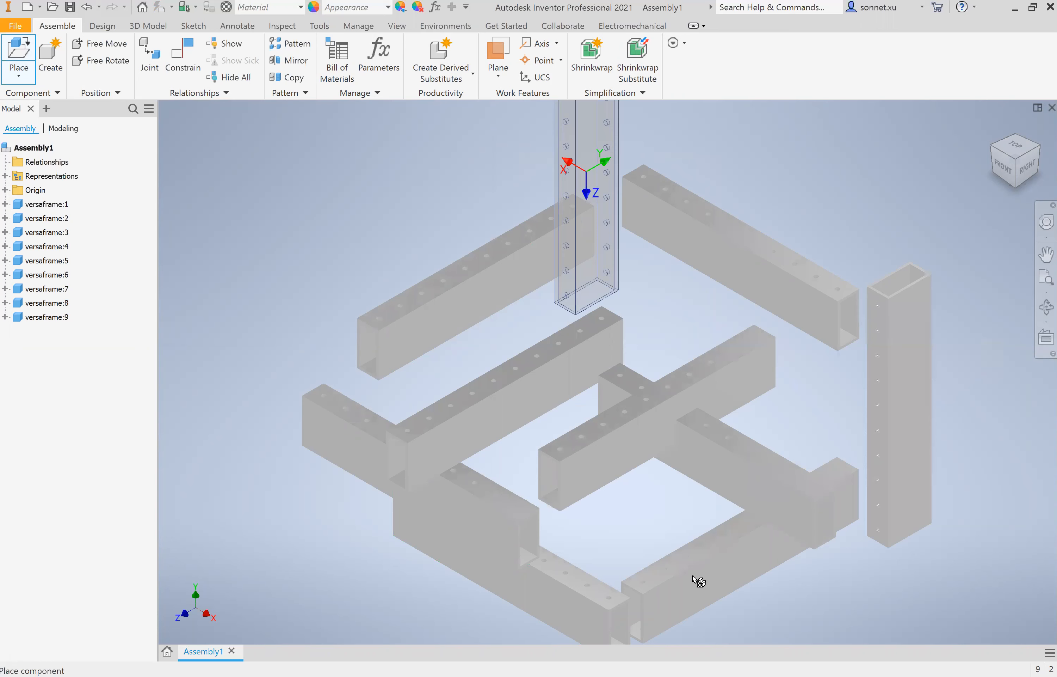
click(699, 547)
scroll(699, 547, down, 5)
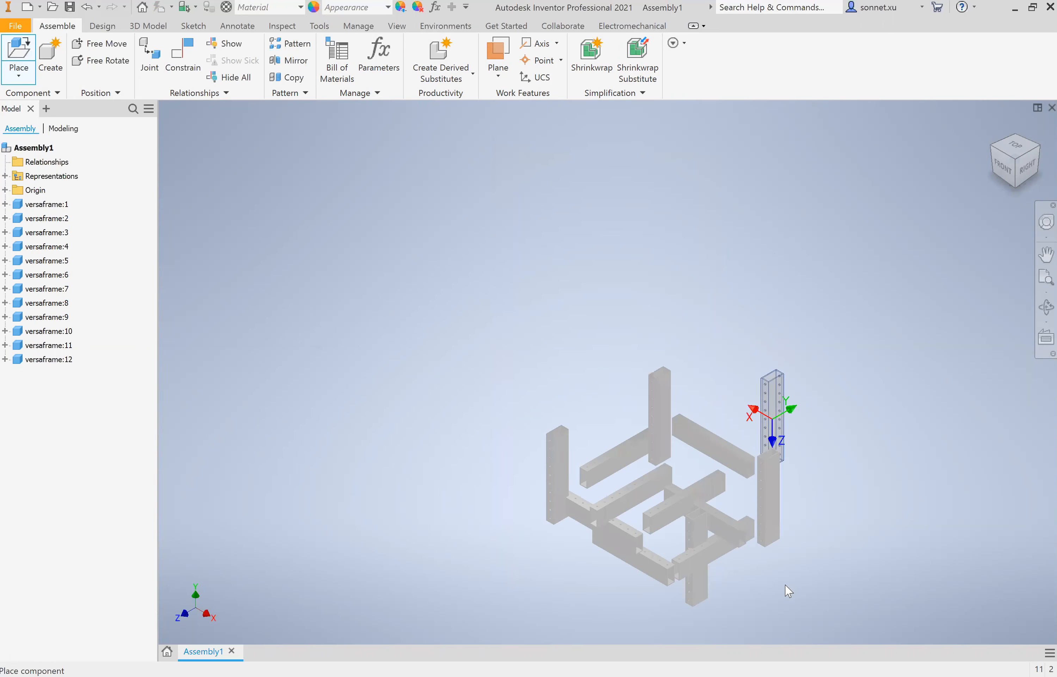
key(Escape)
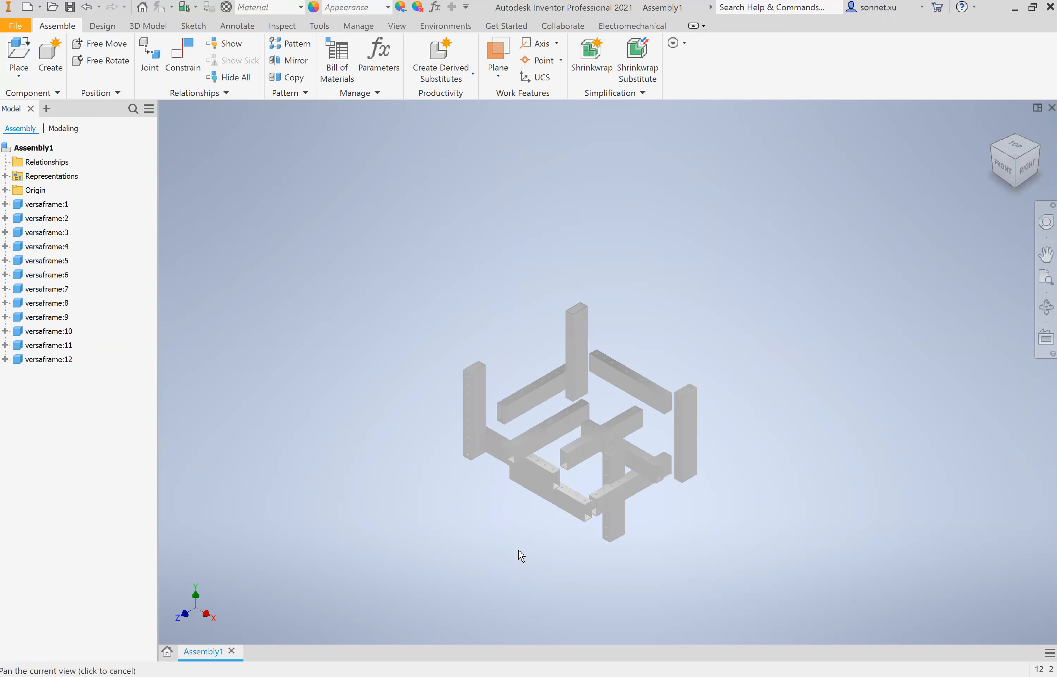
- Ground the lowest crosswise tube, versaframe:6, so it stays fixed in the assembly
scroll(520, 556, up, 3)
right_click(518, 551)
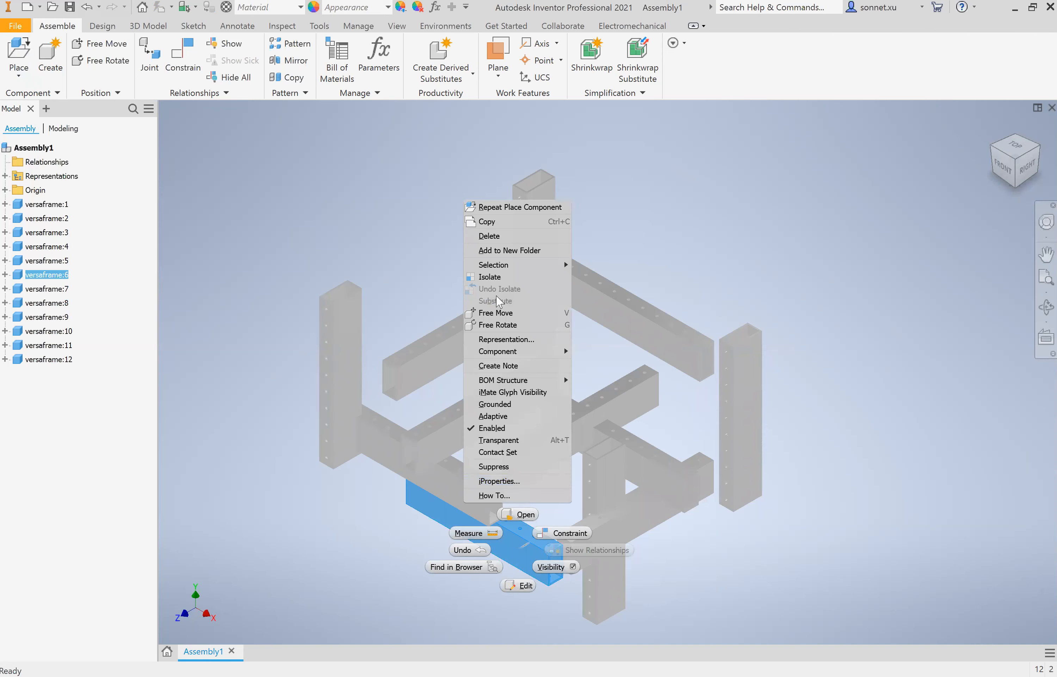
click(482, 405)
click(420, 554)
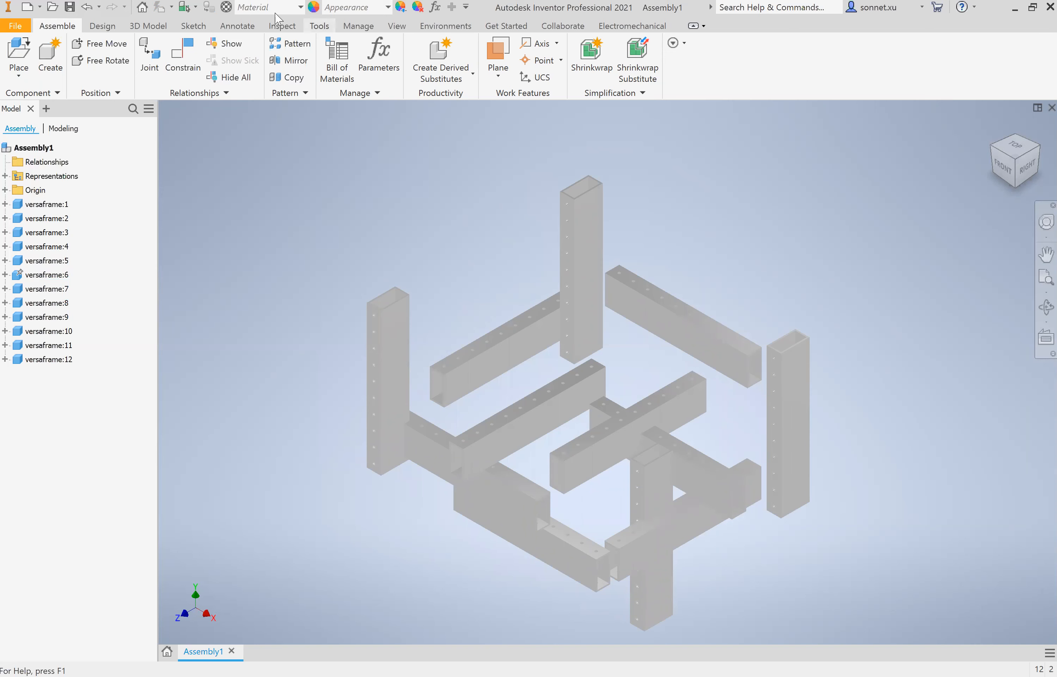
- Set the assembly's visual style to Shaded with Edges
click(392, 28)
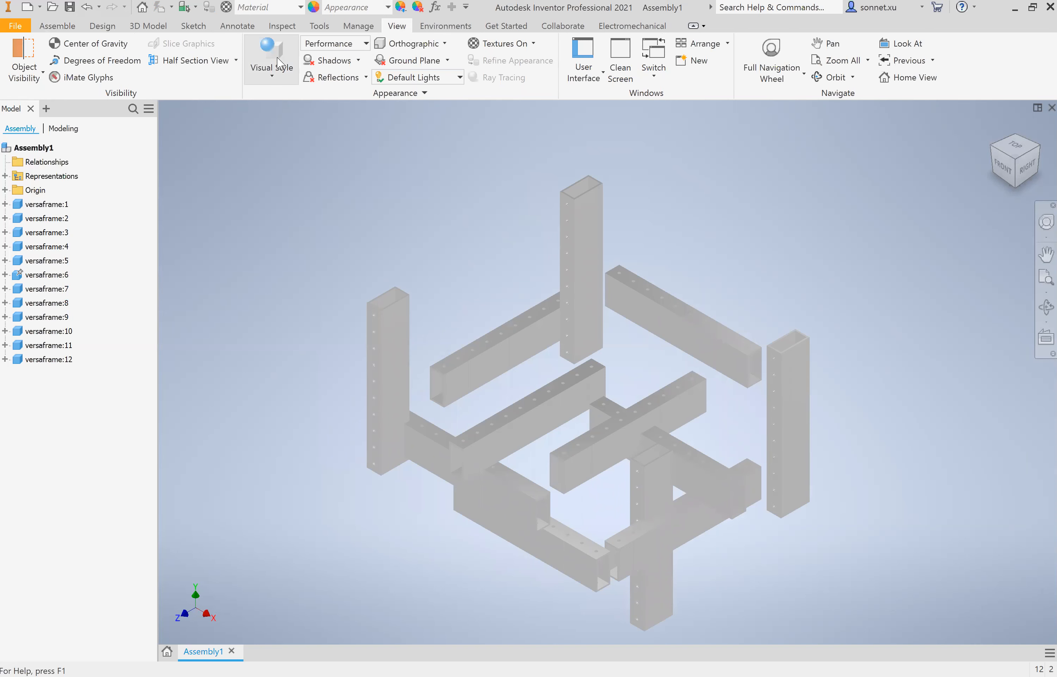
click(280, 63)
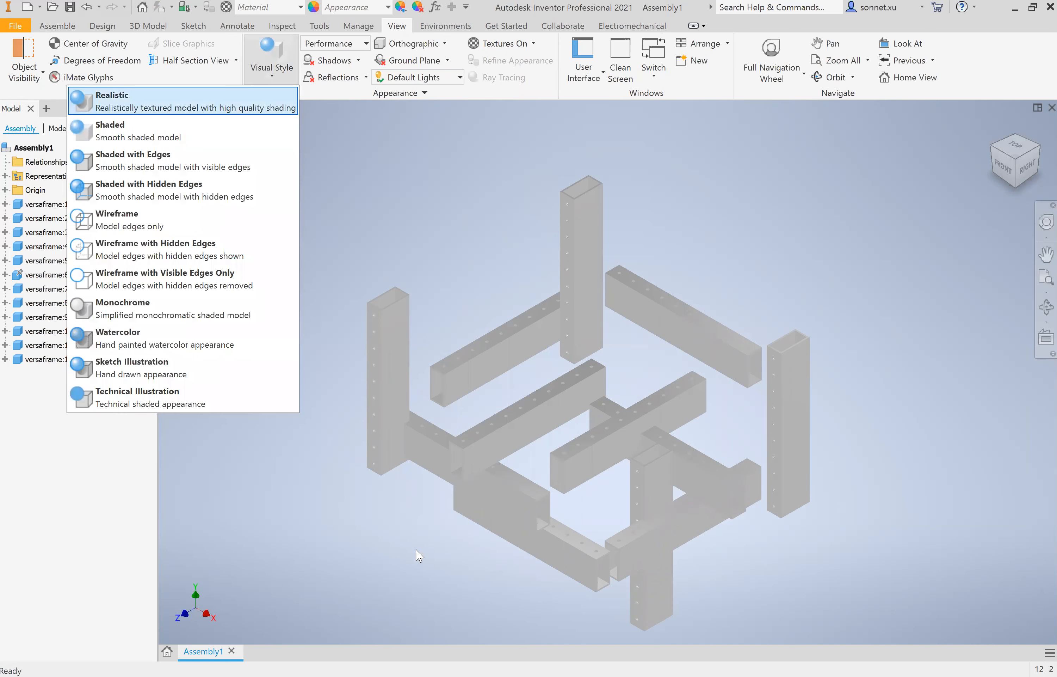
click(142, 168)
scroll(434, 422, down, 1)
middle_drag(410, 523, 389, 510)
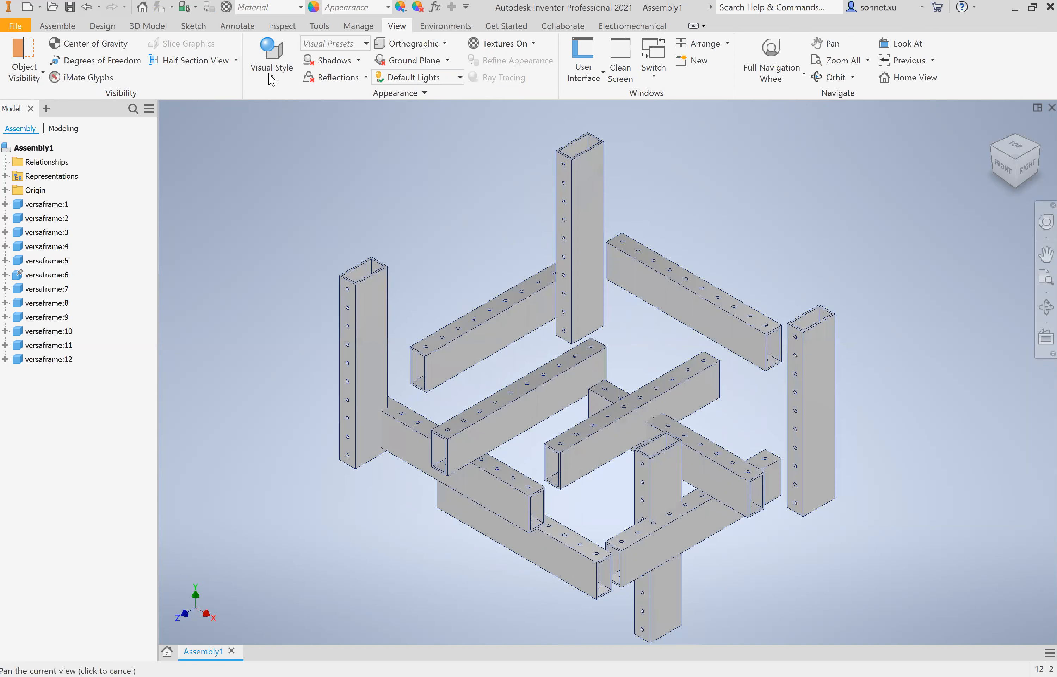
click(58, 25)
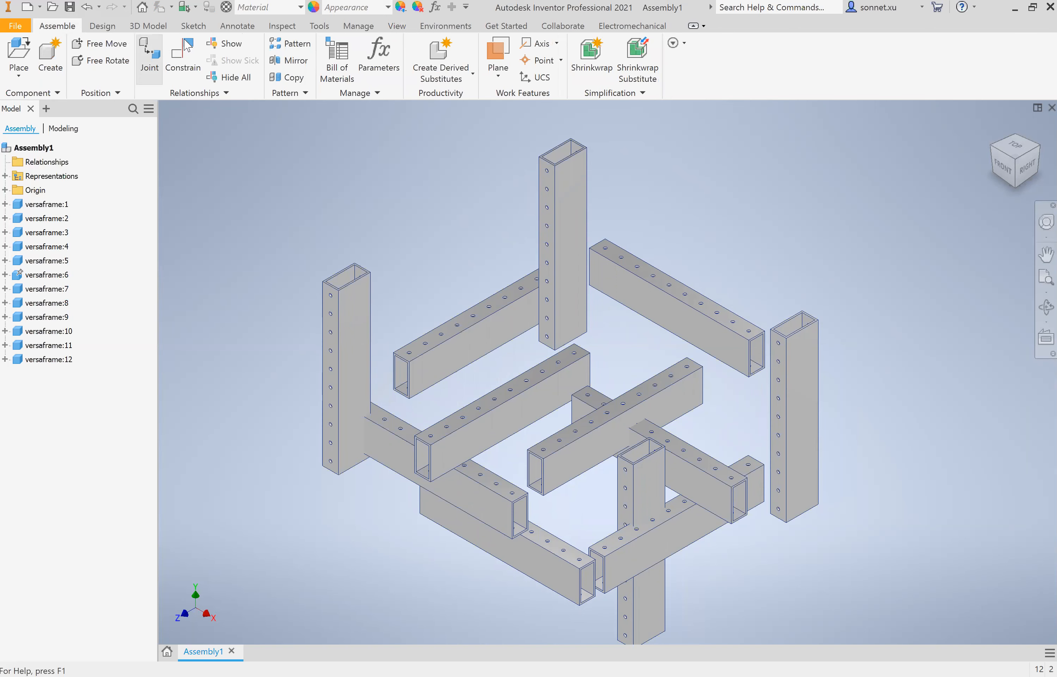
click(188, 45)
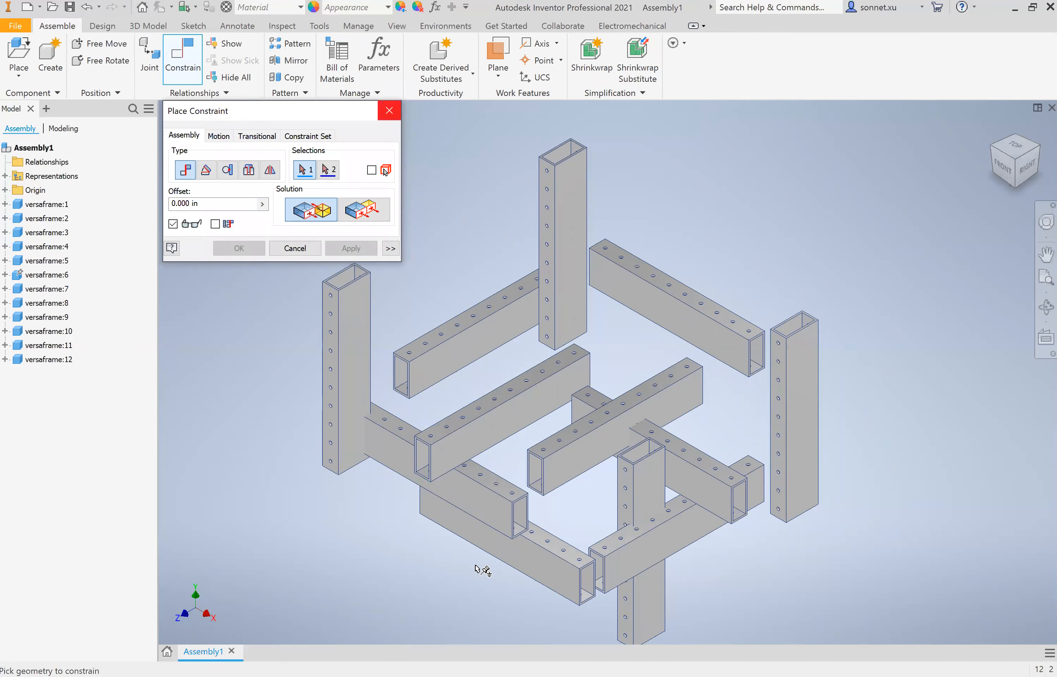
key(Escape)
click(554, 550)
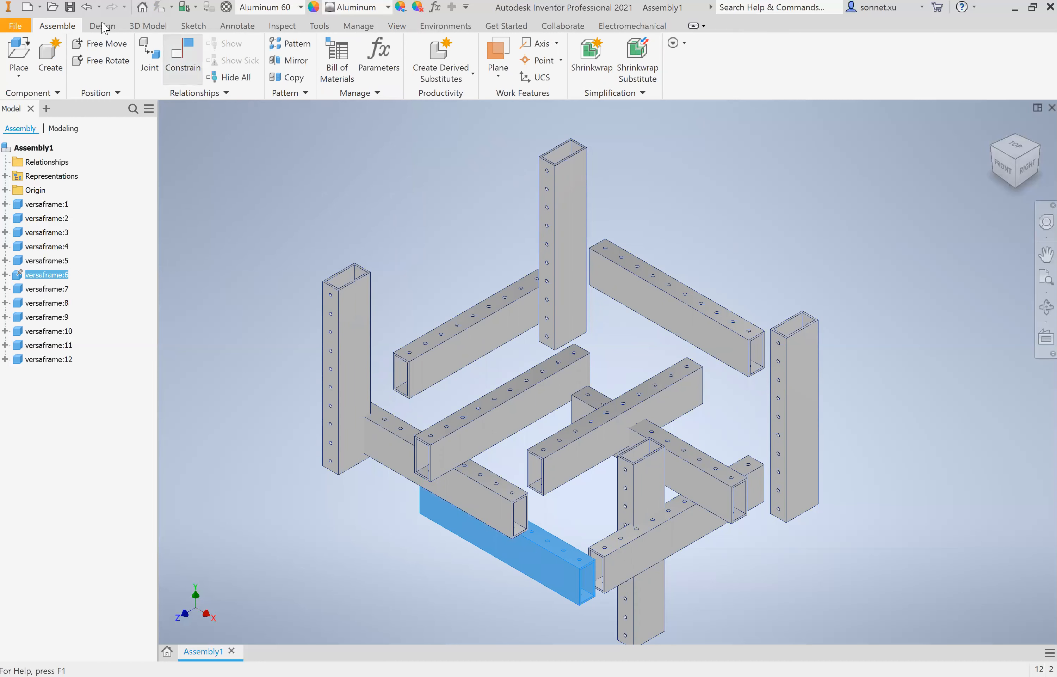
click(182, 53)
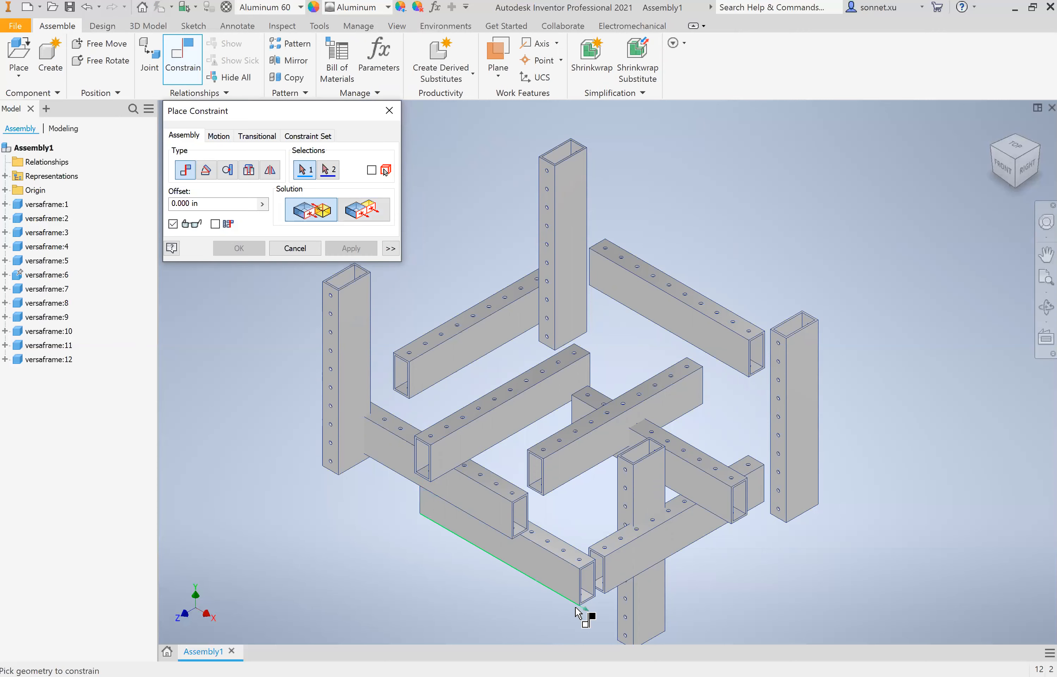
scroll(406, 477, down, 4)
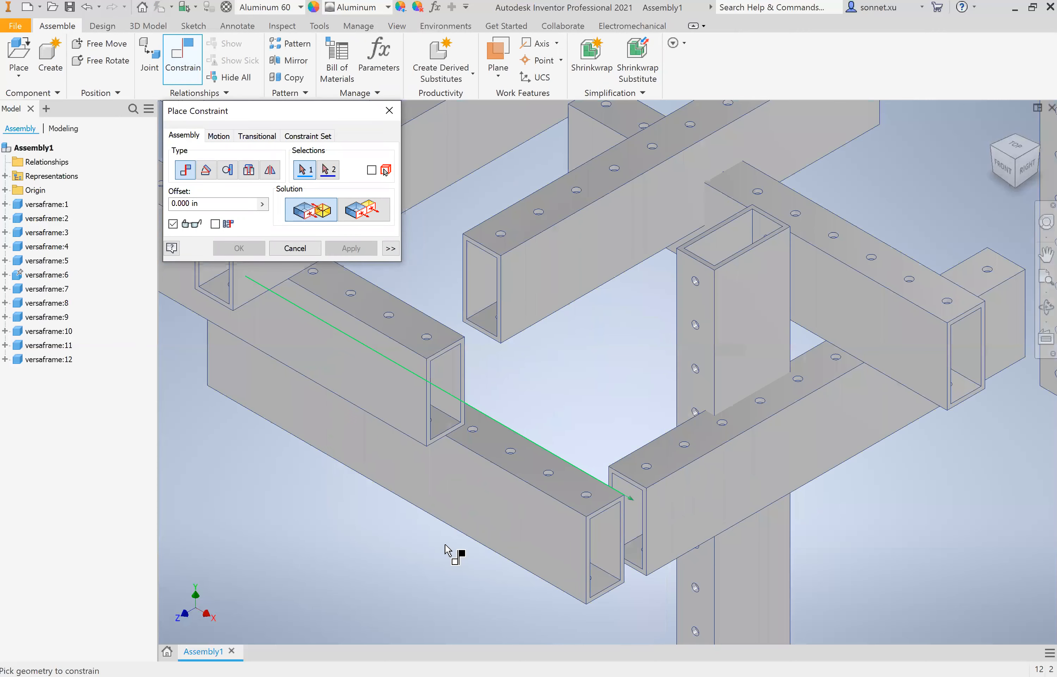
click(375, 213)
scroll(528, 532, up, 4)
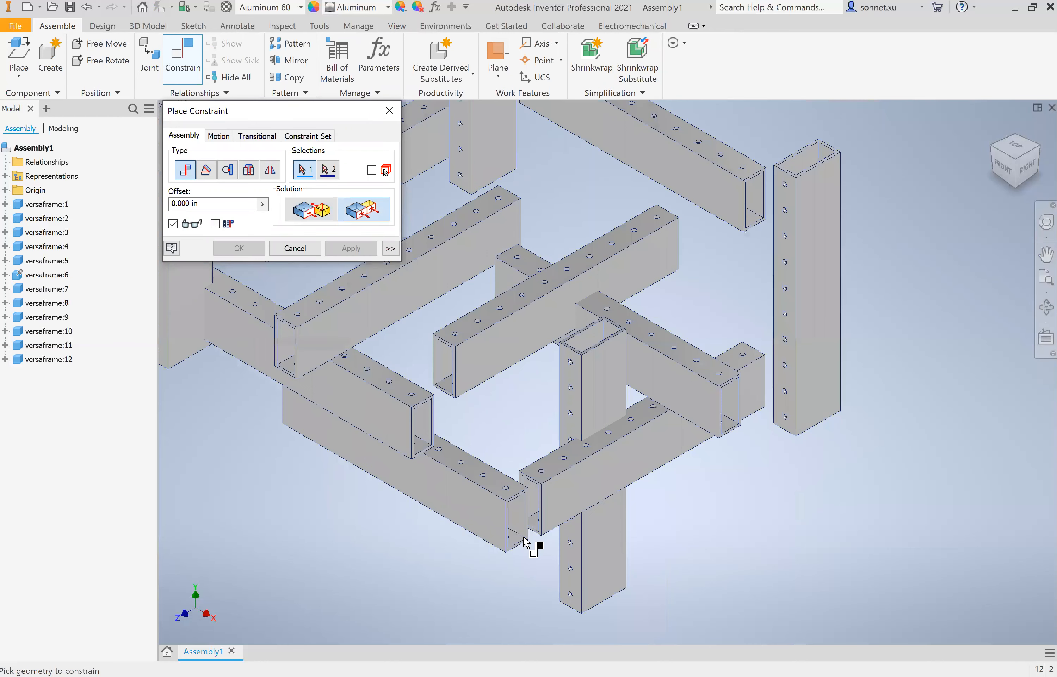
scroll(696, 524, up, 2)
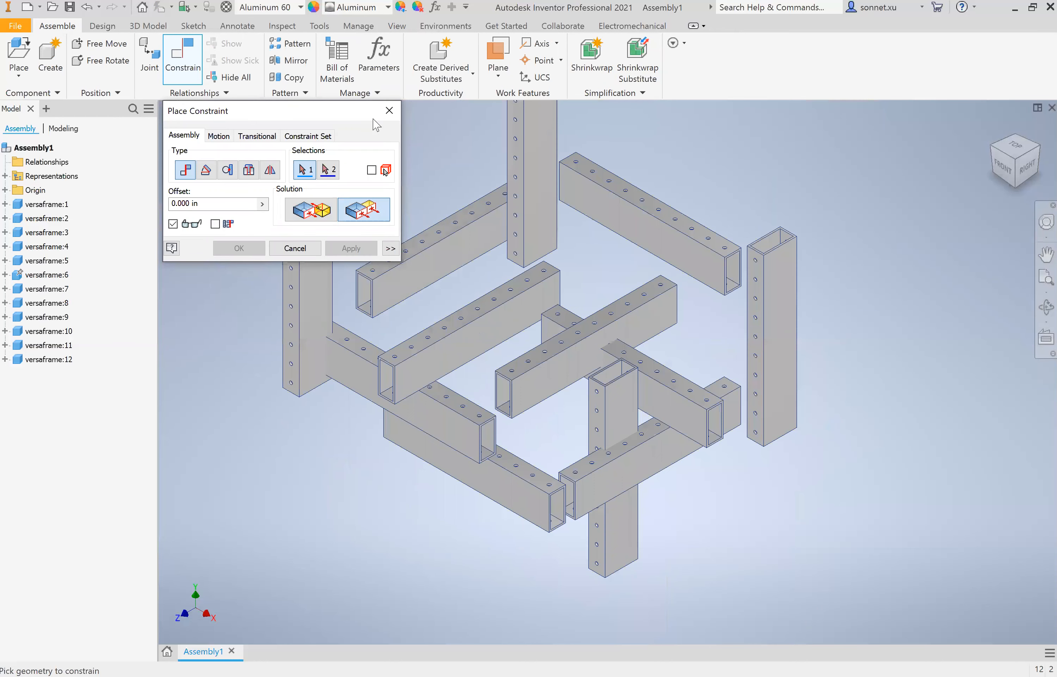
middle_drag(377, 126, 492, 232)
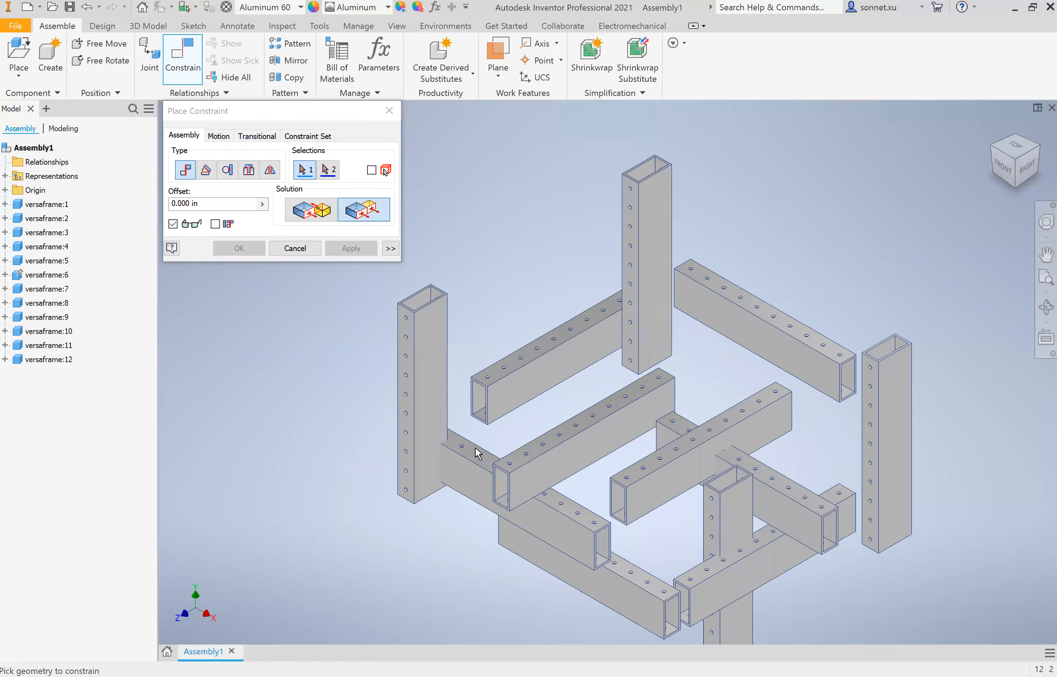
middle_drag(474, 414, 360, 397)
- Move the ungrounded crosswise tube back from the grounded one and reposition the two neighbouring lengthwise tubes near the grounded tube's ends
drag(487, 413, 541, 466)
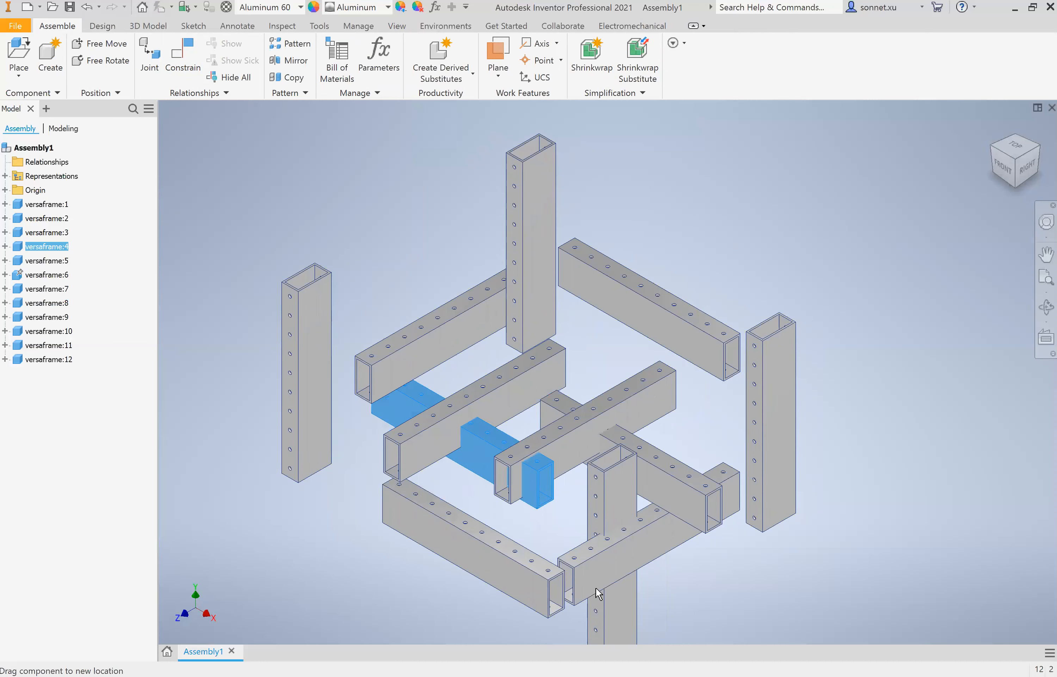
drag(596, 588, 590, 600)
drag(456, 487, 472, 425)
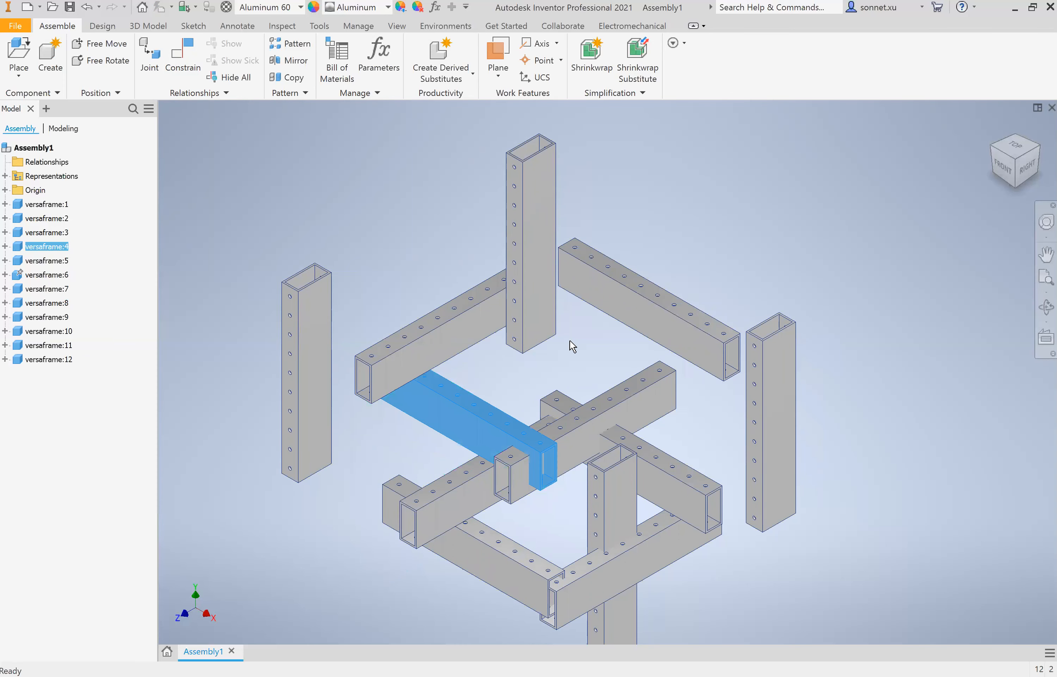
- Move the raised tube on the frame's far side and the four upright tubes inward to the frame's corners
drag(573, 265, 552, 377)
drag(322, 395, 371, 433)
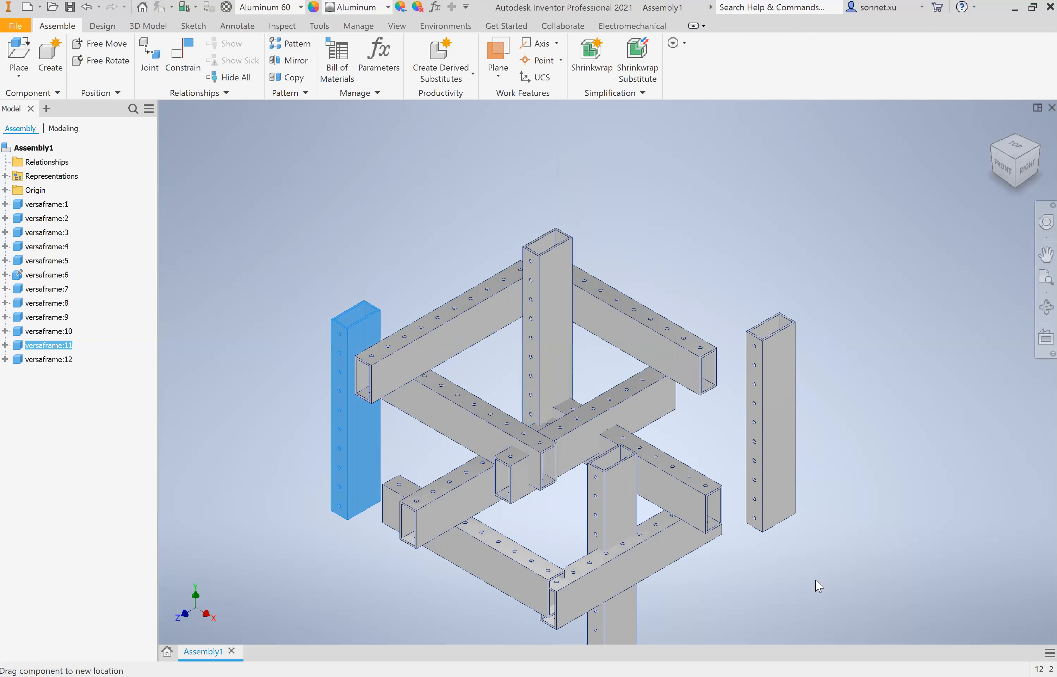
drag(611, 499, 557, 496)
drag(775, 400, 710, 444)
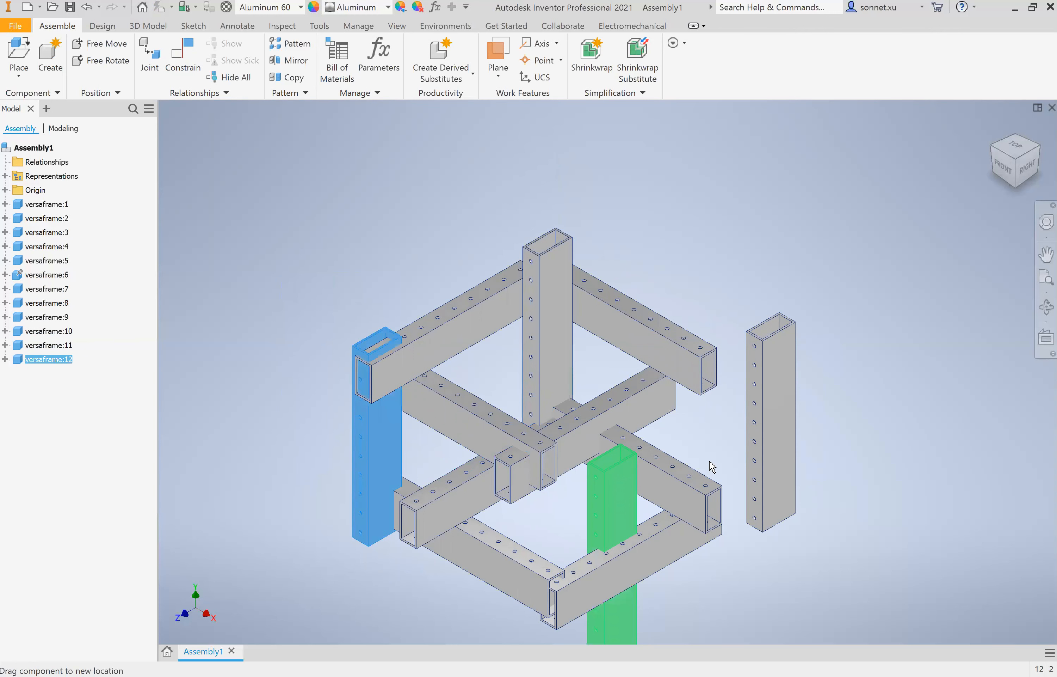
drag(709, 461, 693, 467)
middle_drag(603, 457, 589, 386)
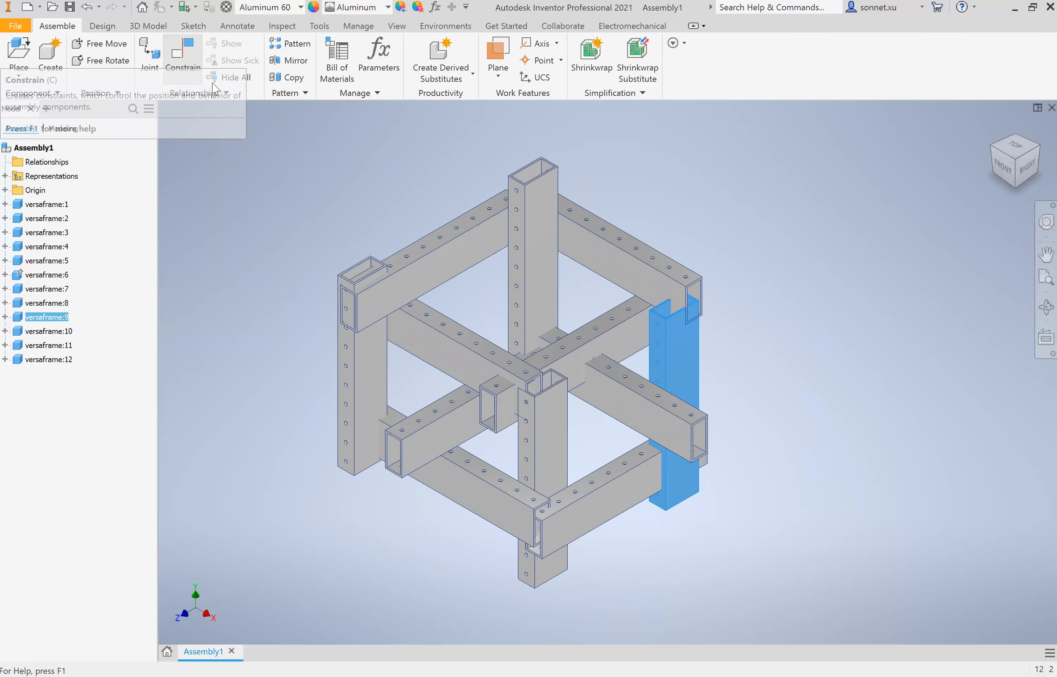
key(c)
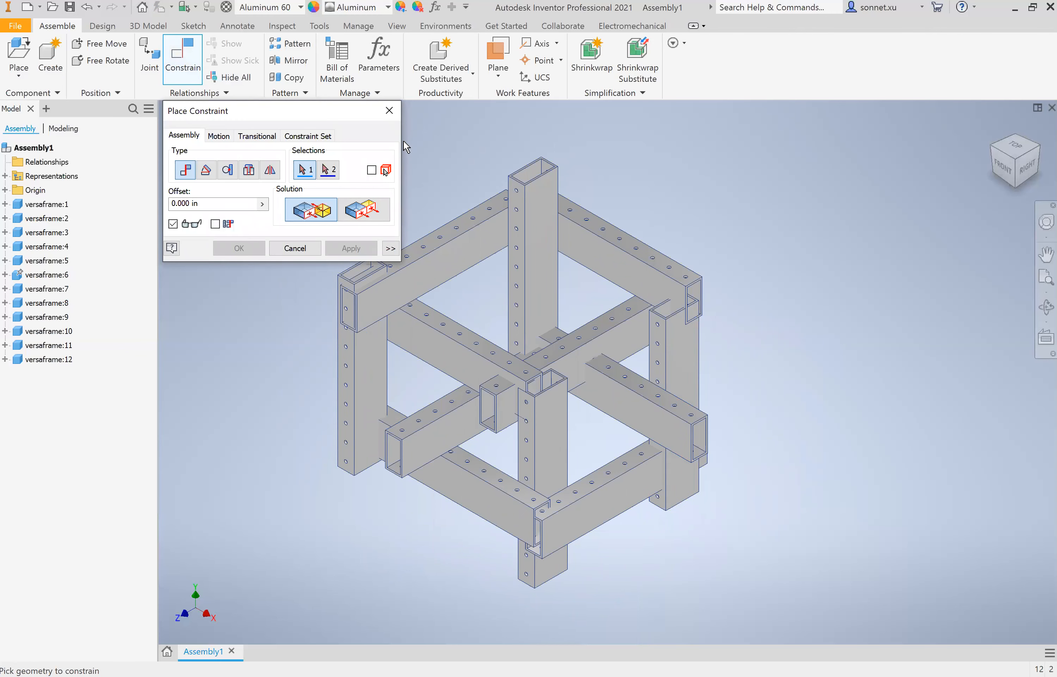
key(Escape)
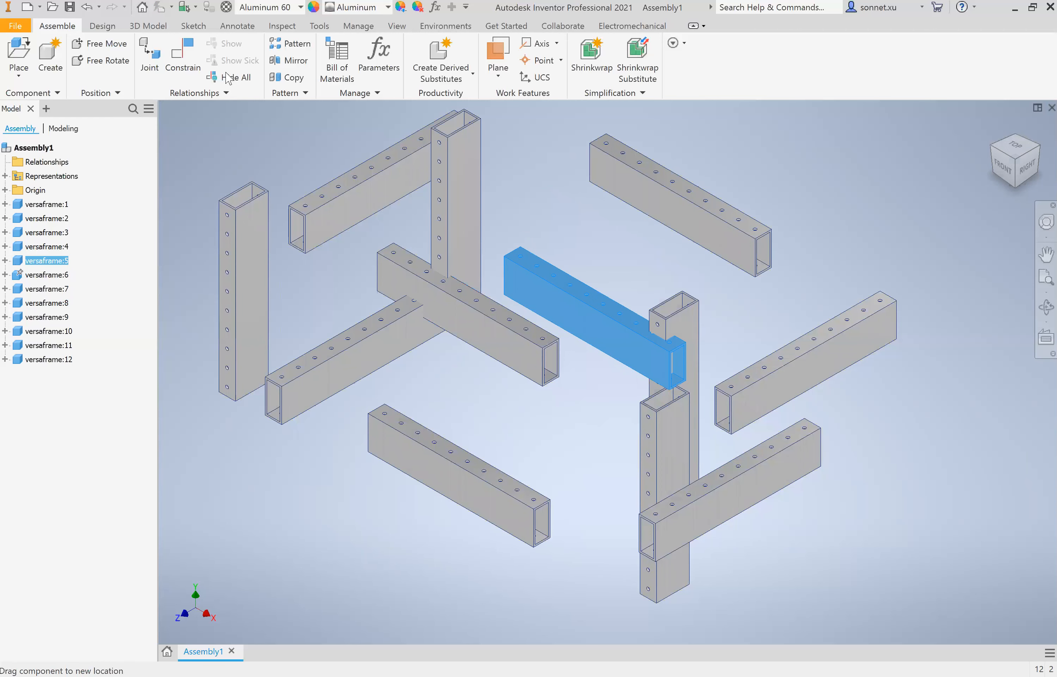
- Constrain versaframe:7's outer side face flush with the grounded tube's end face at an offset of 0 in
key(c)
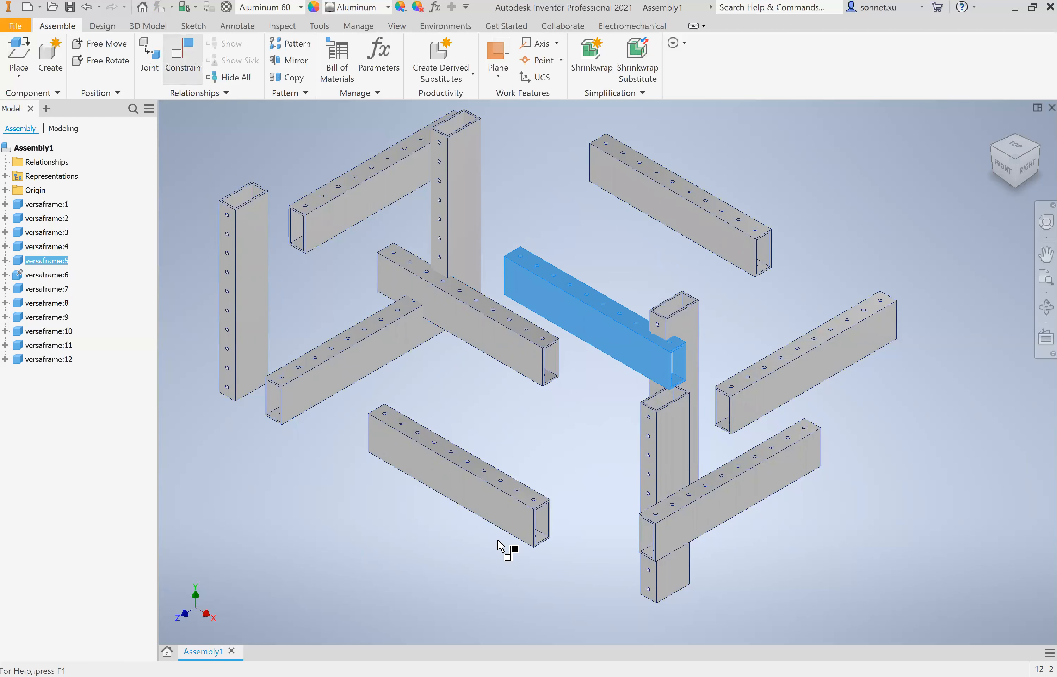
scroll(495, 543, up, 5)
scroll(496, 542, up, 5)
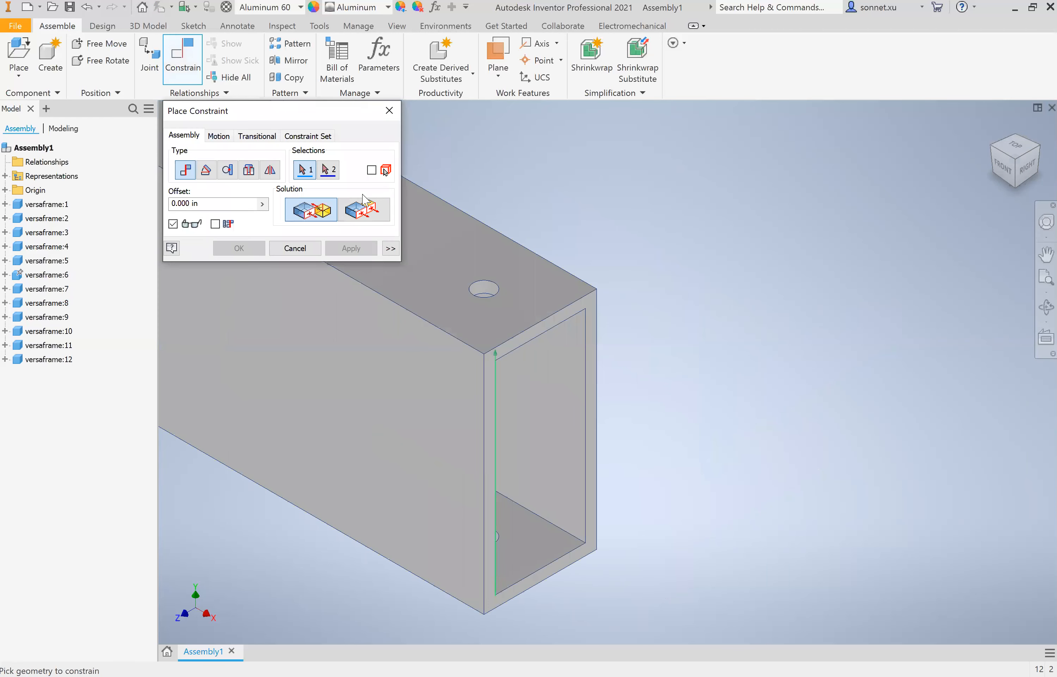
click(372, 219)
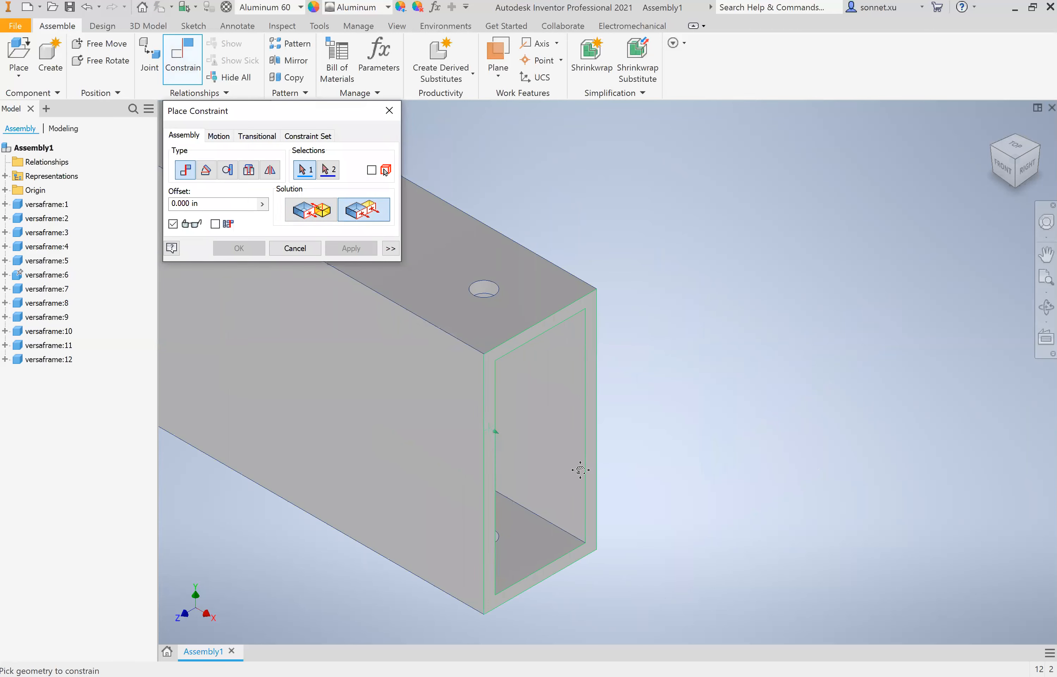
scroll(704, 474, down, 5)
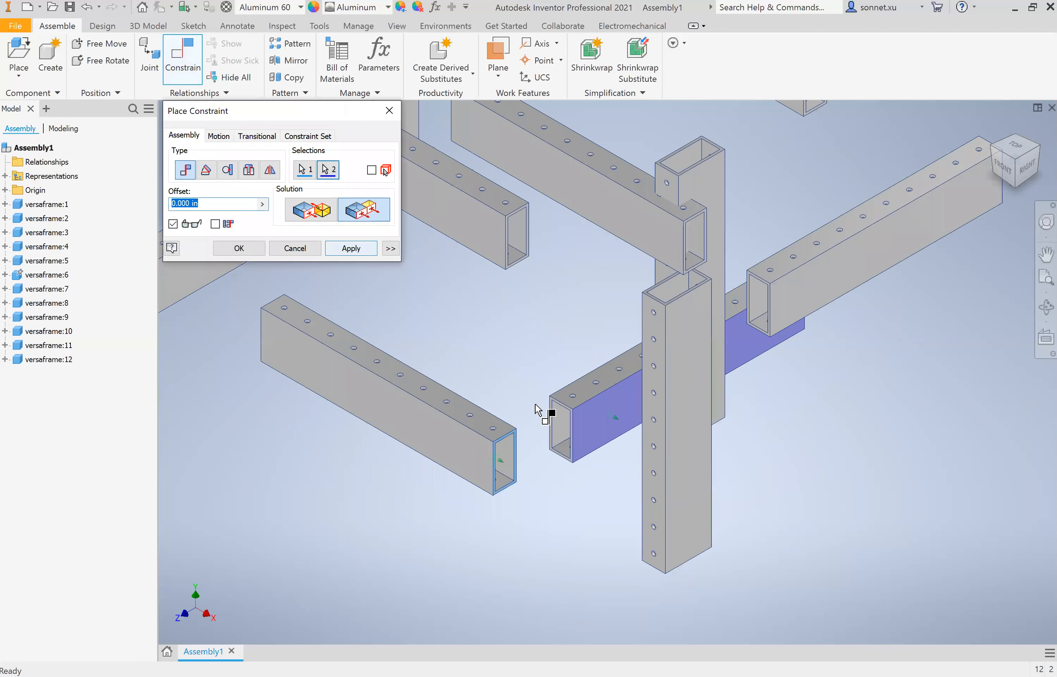
key(Return)
scroll(570, 533, up, 8)
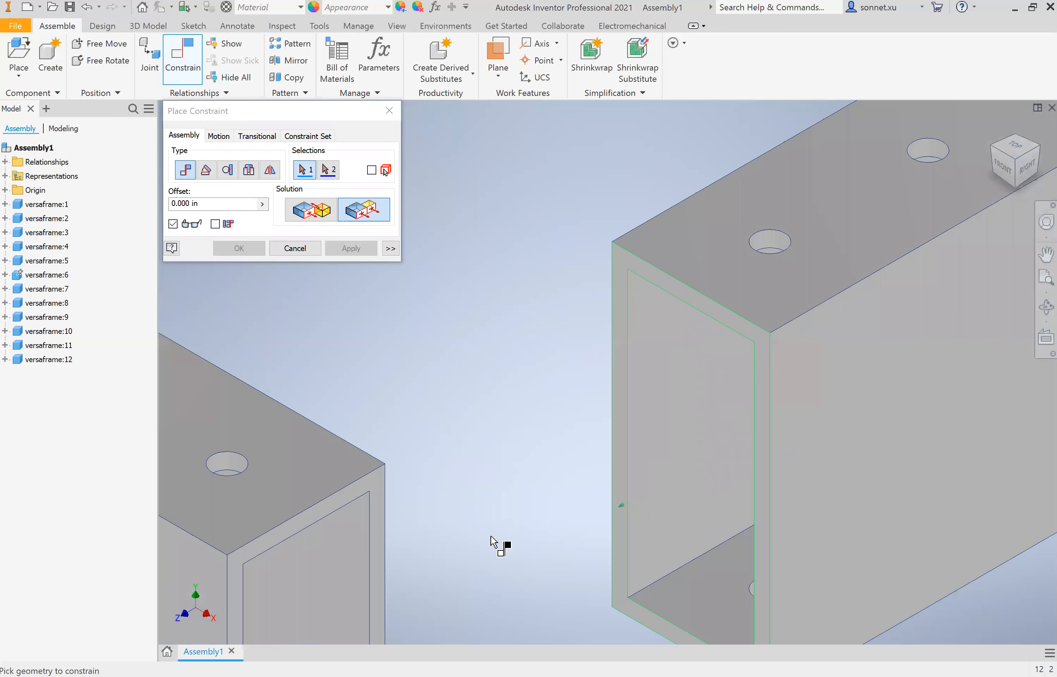
scroll(450, 526, down, 8)
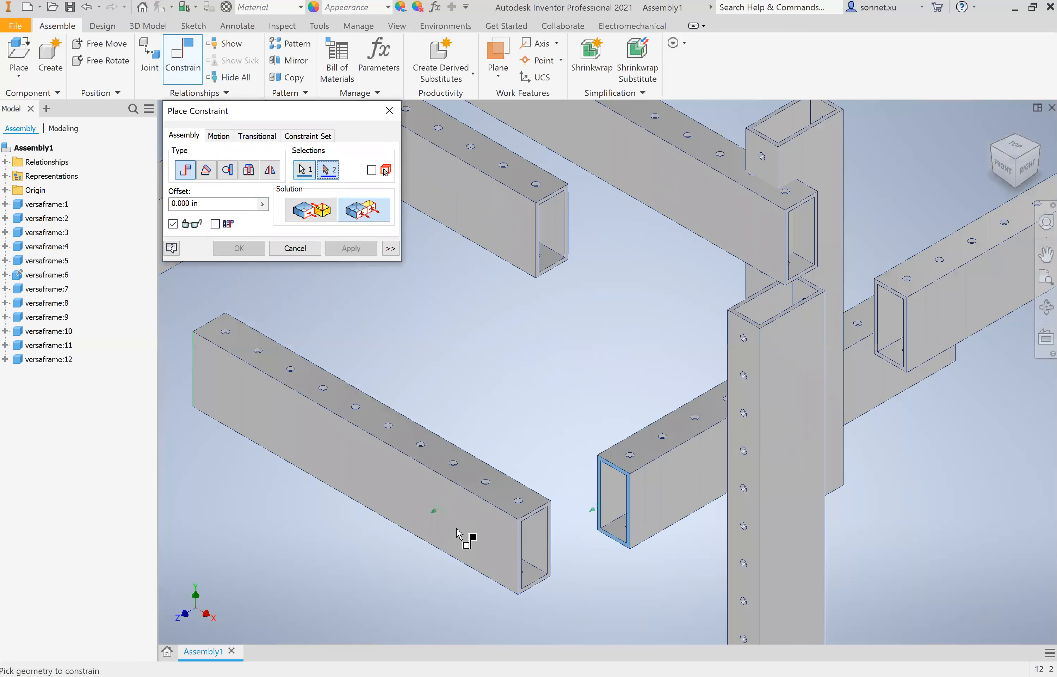
click(514, 538)
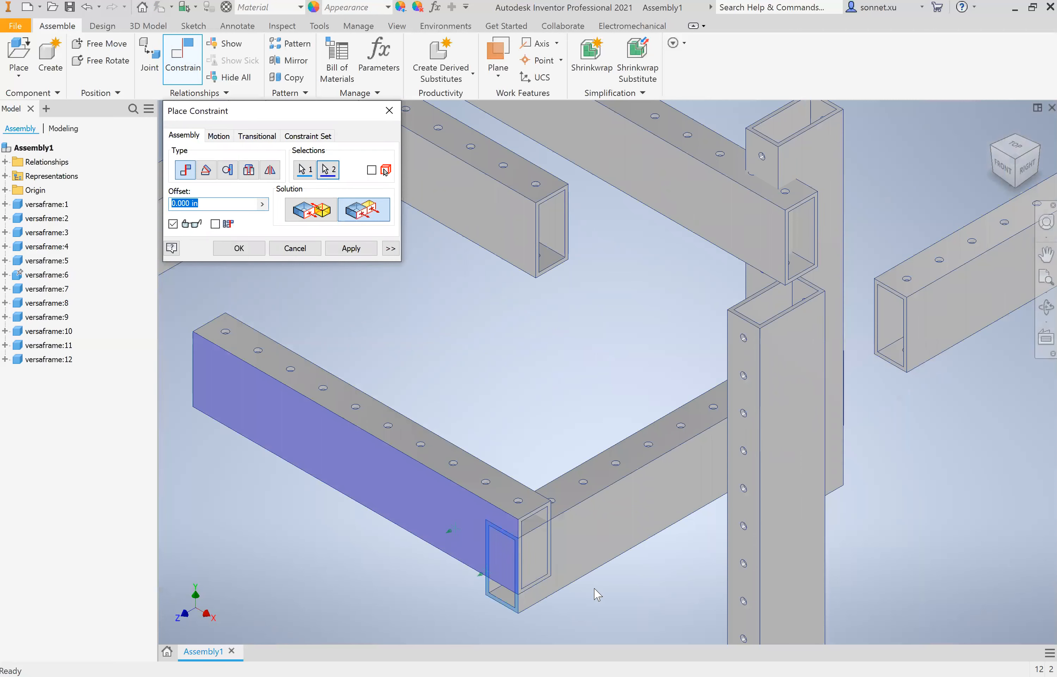
text(1)
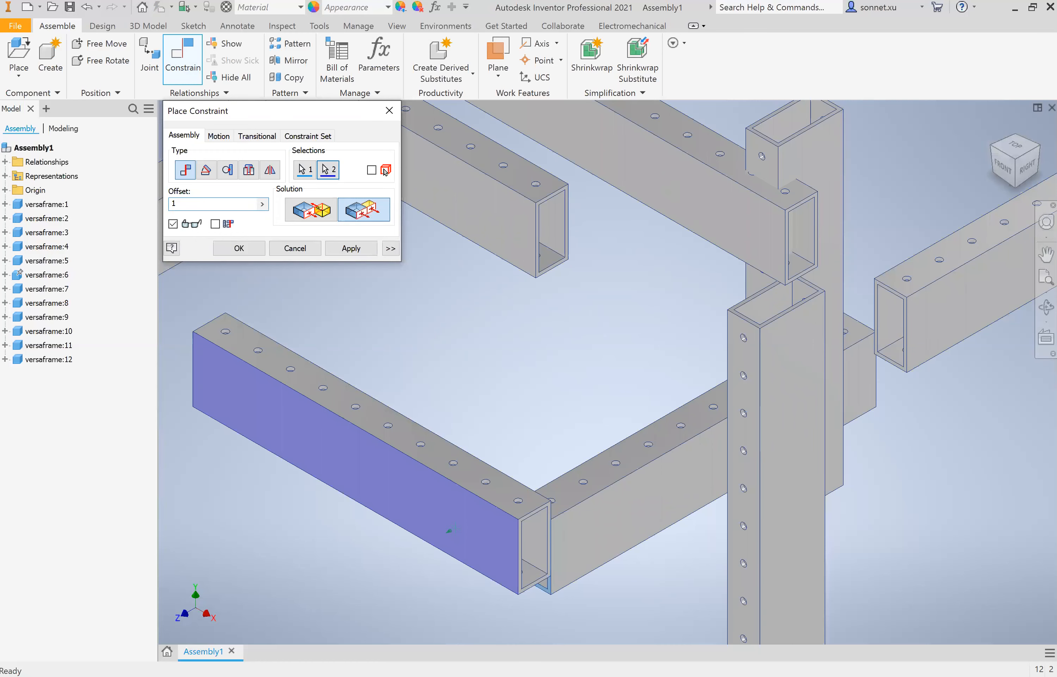
drag(1021, 162, 1022, 154)
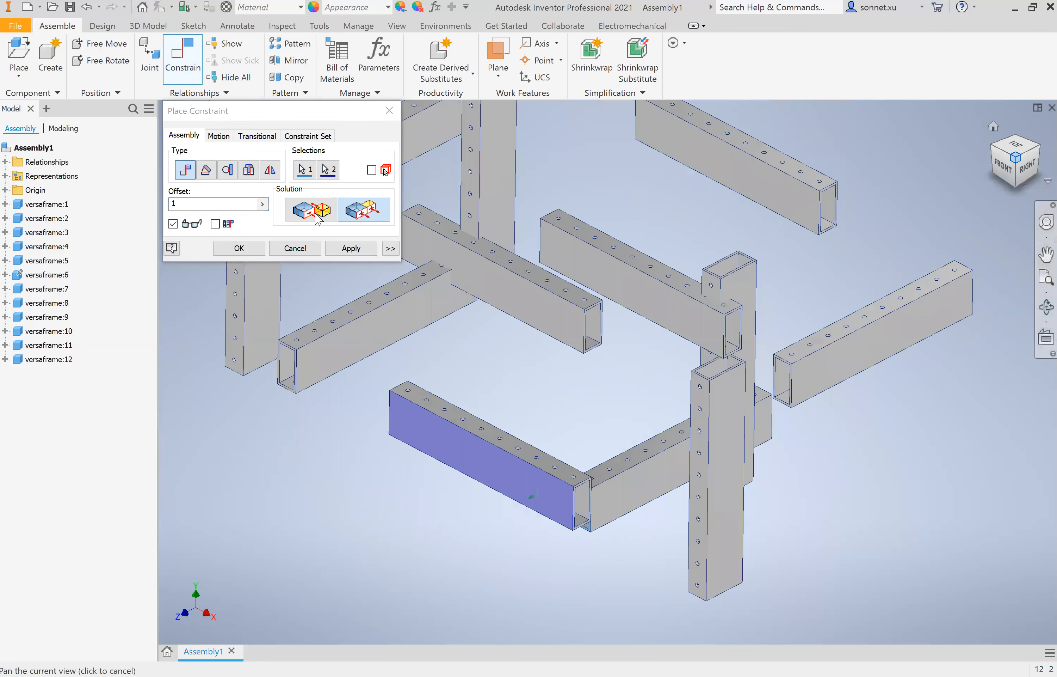
- Mate versaframe:7's end face to the grounded tube's inner side face with 0 in offset and make their top faces flush
click(195, 69)
scroll(582, 436, down, 6)
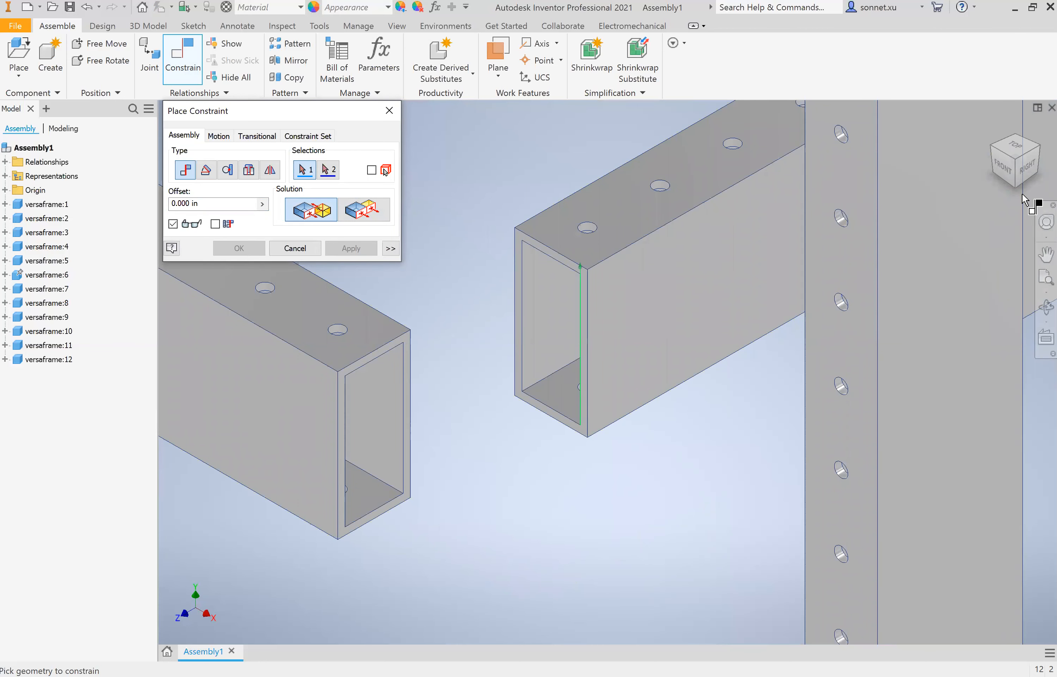
click(290, 358)
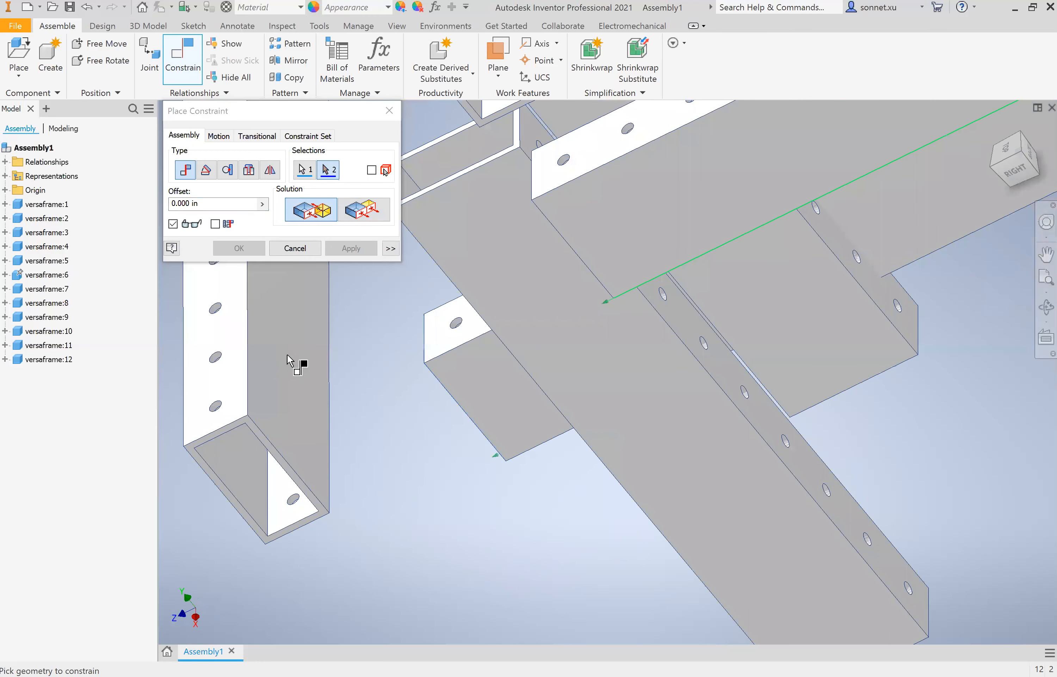
click(1024, 119)
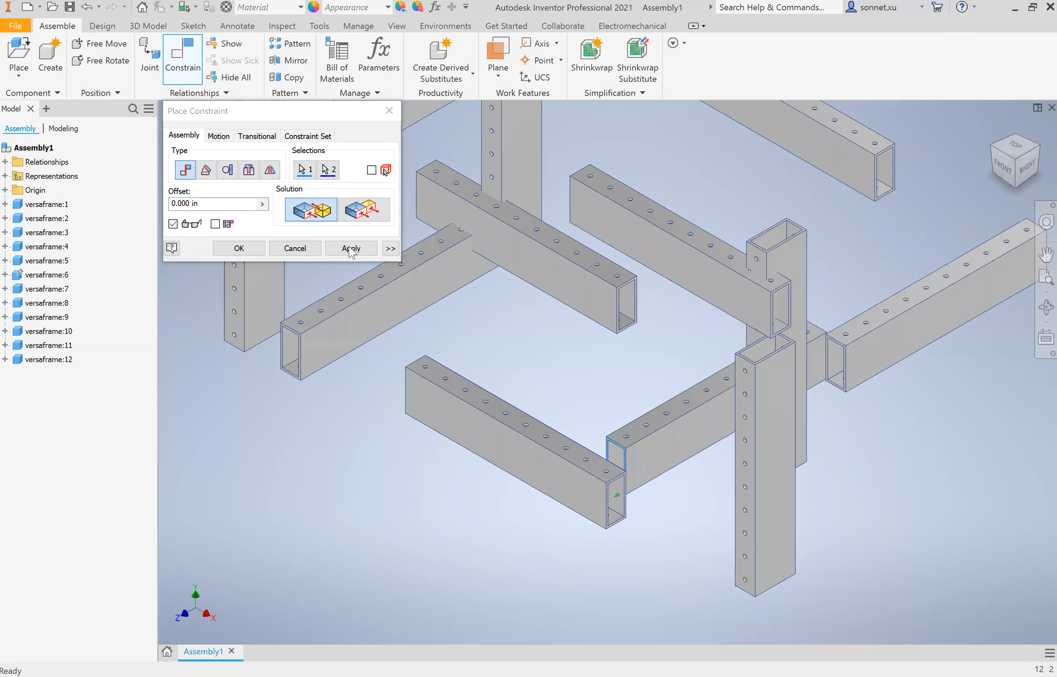
click(614, 491)
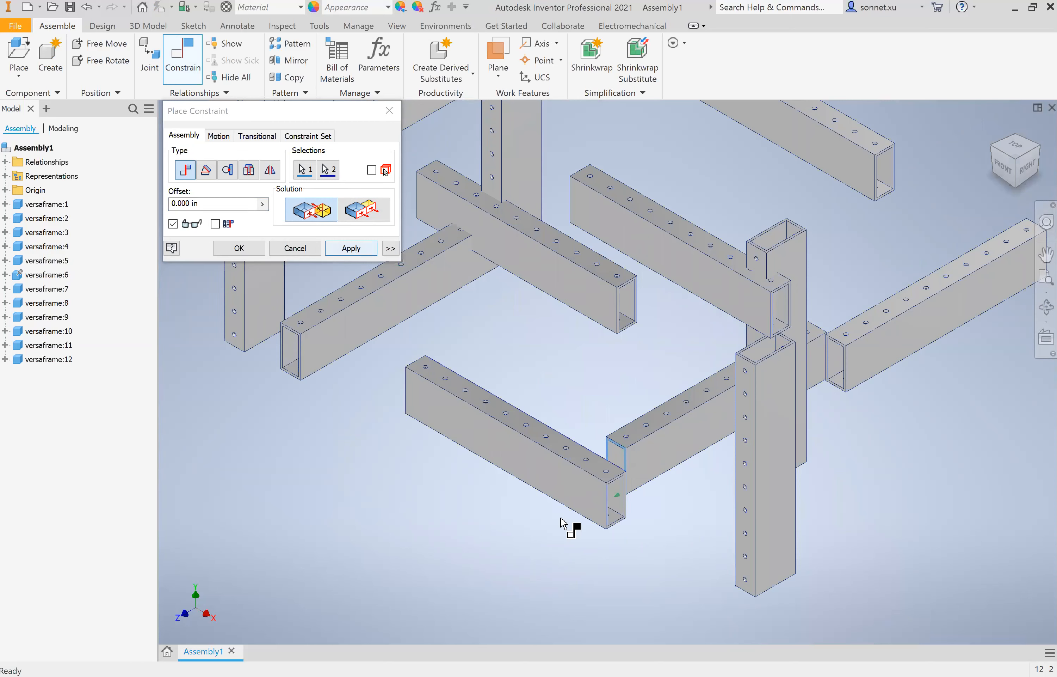
click(234, 248)
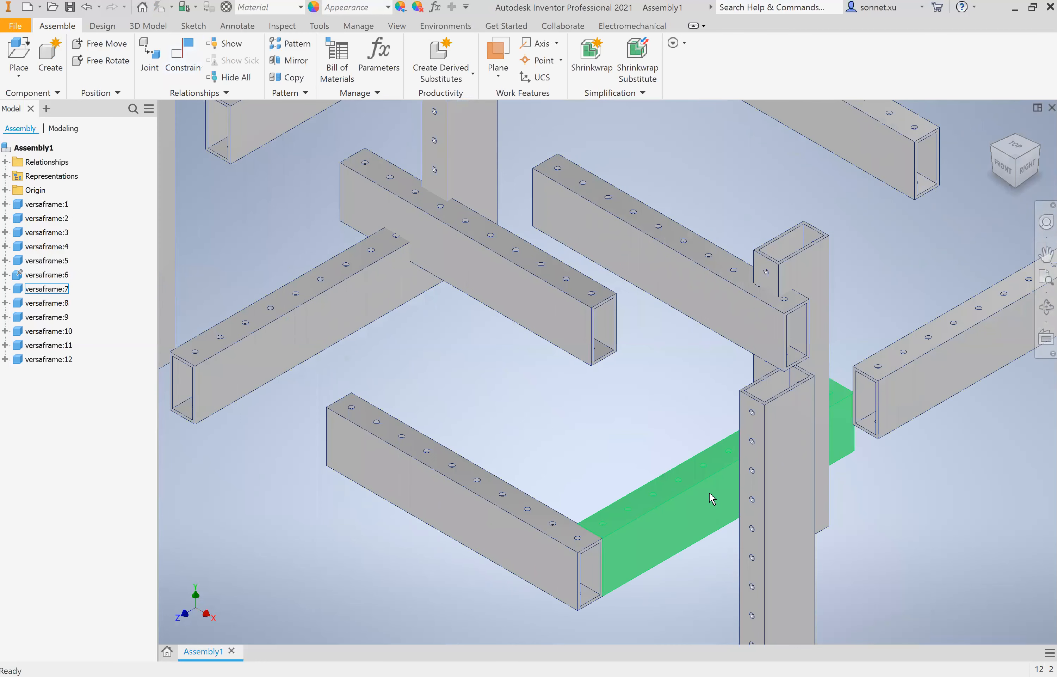
- Constrain versaframe:8's end face flush with the grounded tube's outer side face at an offset of 0 in
scroll(515, 497, down, 1)
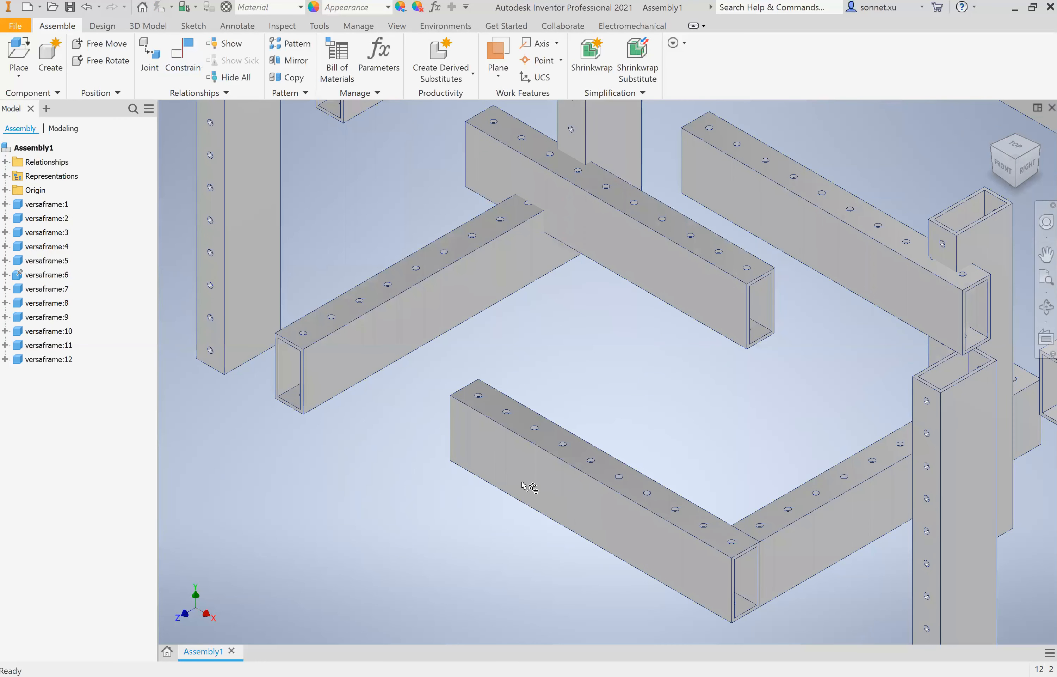
scroll(521, 482, up, 8)
middle_drag(521, 481, 480, 503)
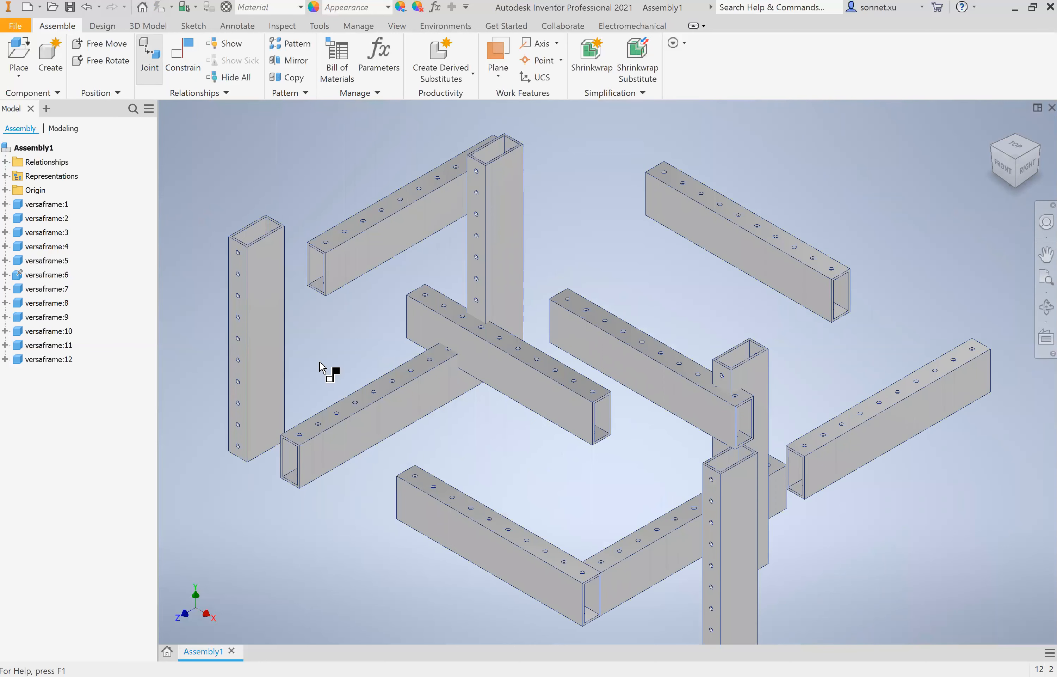
scroll(309, 410, down, 8)
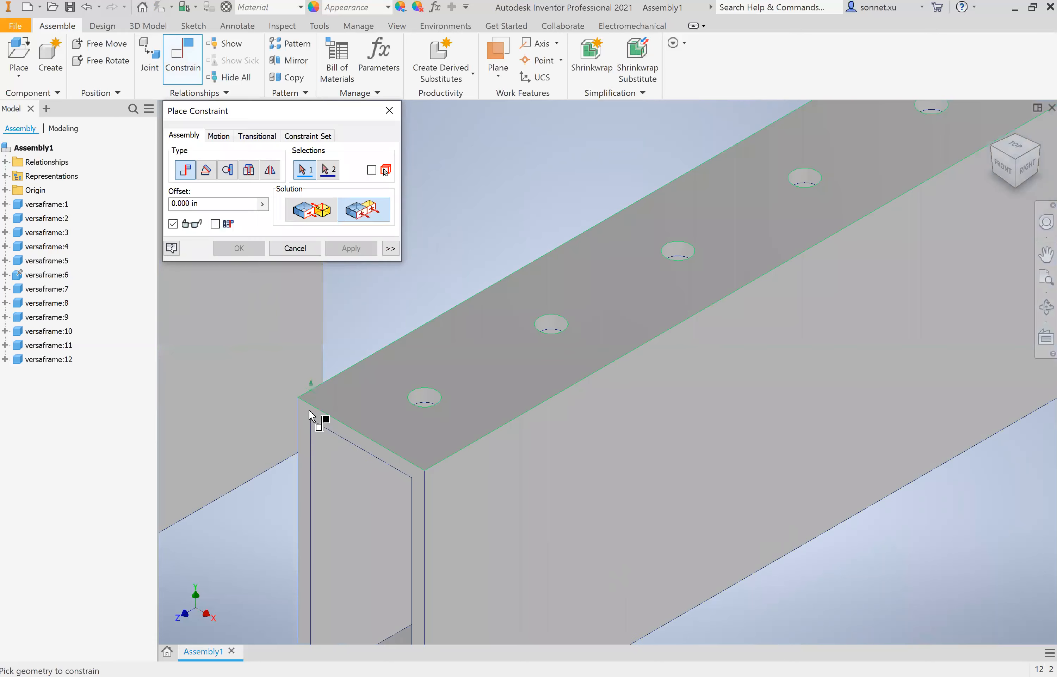
click(310, 410)
scroll(310, 411, up, 8)
click(583, 518)
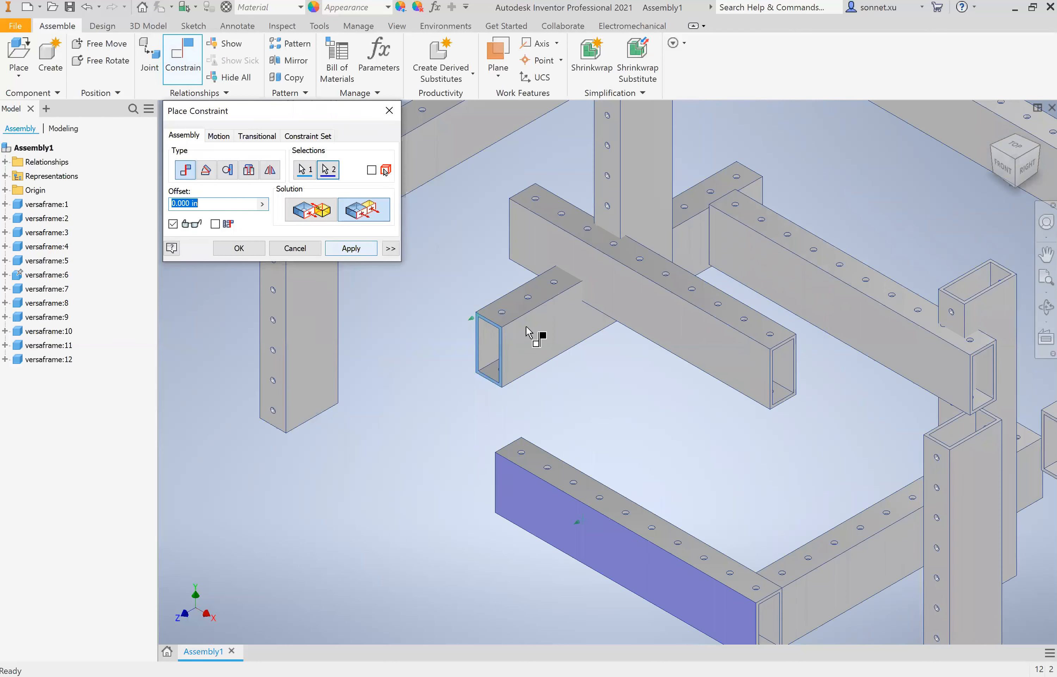
- Make versaframe:8's top face flush with the grounded tube's top face and finish constraining for inspection of the joint
click(563, 531)
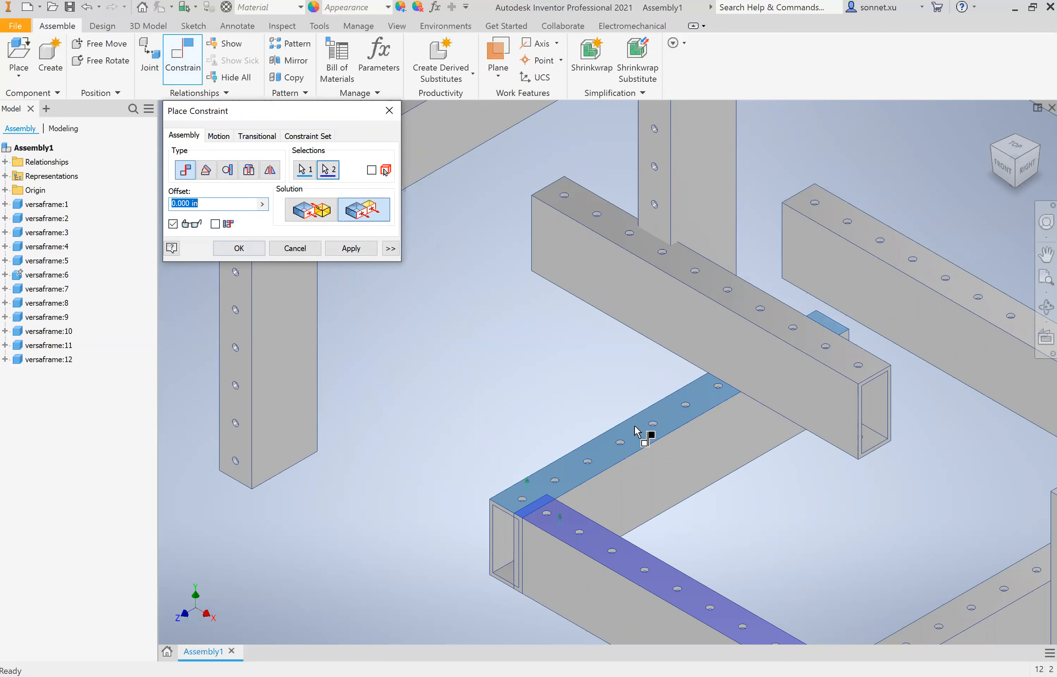
scroll(675, 519, down, 8)
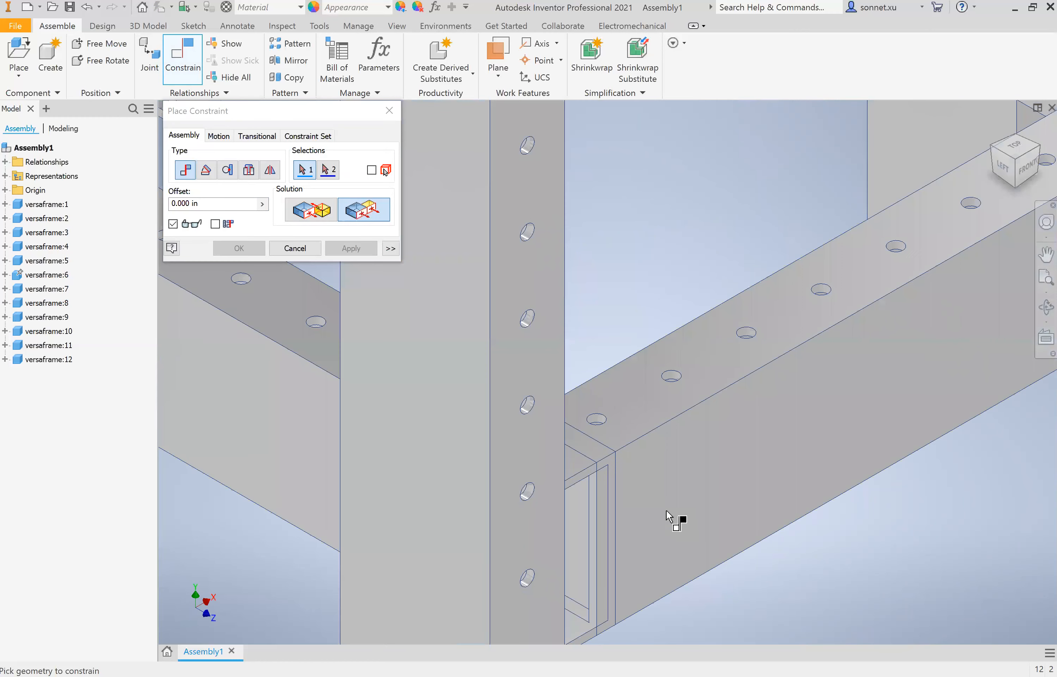
scroll(675, 518, up, 5)
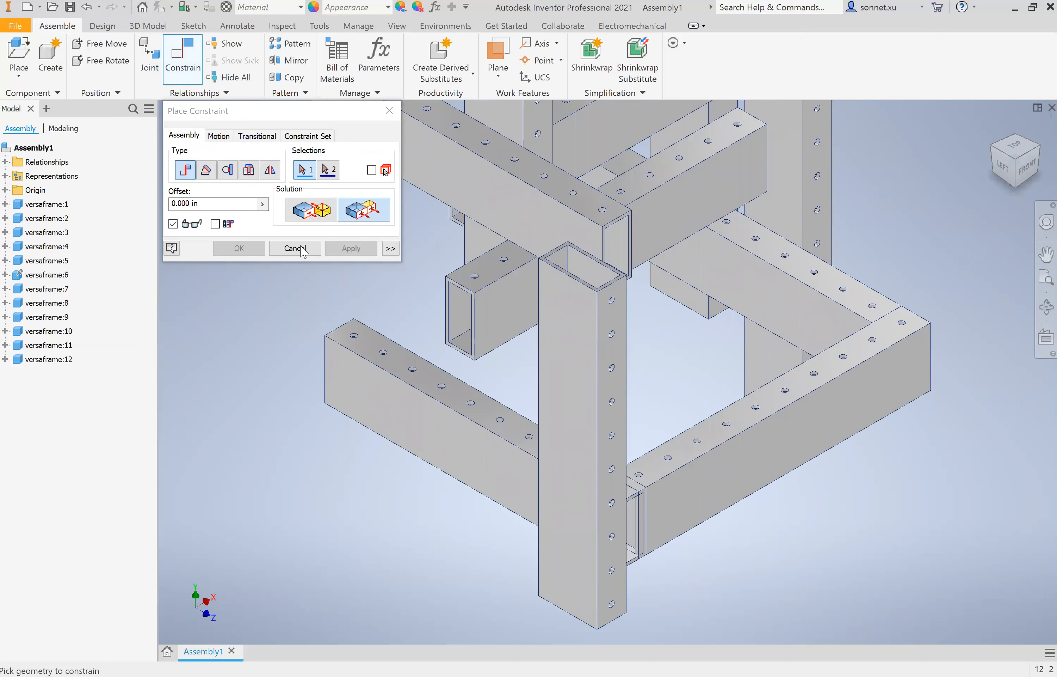
click(300, 246)
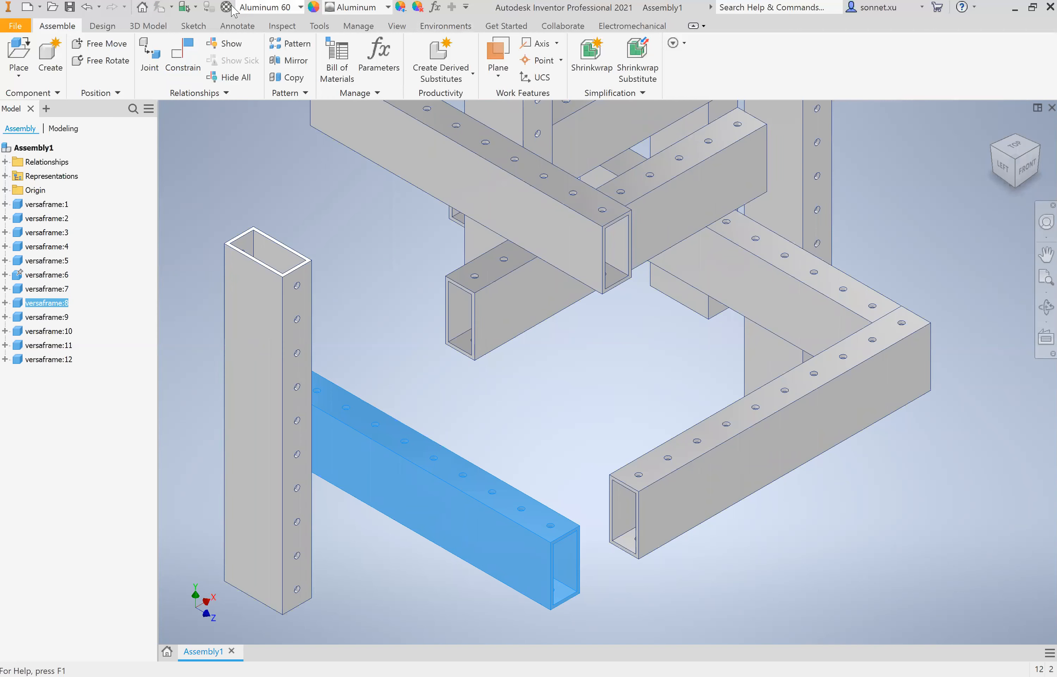
- Constrain versaframe:8's outer side face flush with the grounded tube's free end face using an offset of 1 in
click(190, 54)
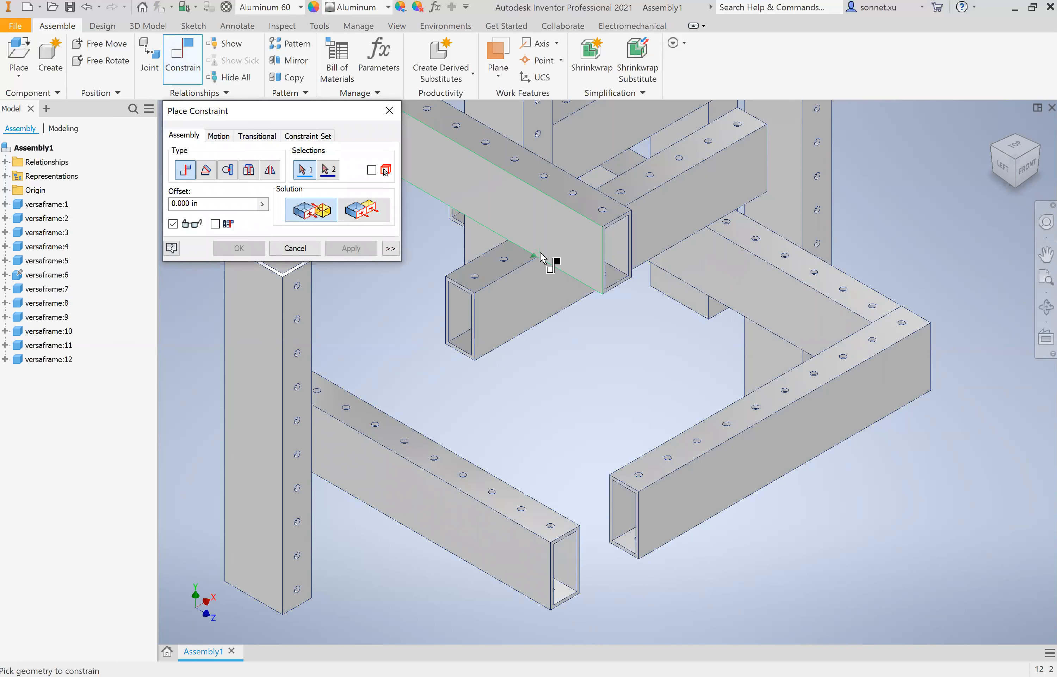
click(563, 280)
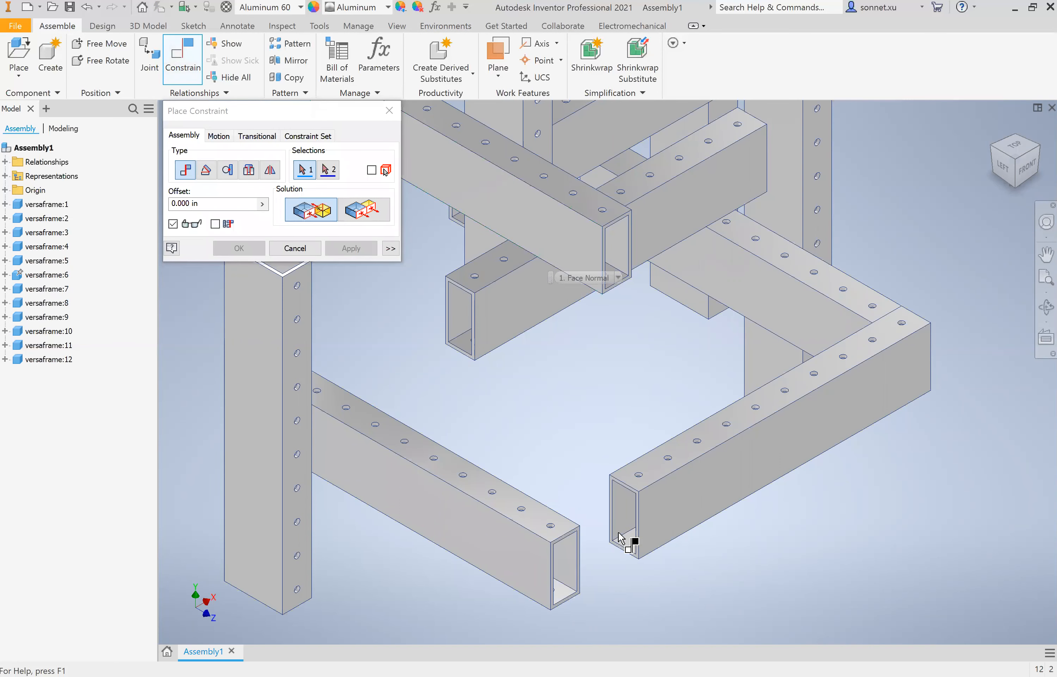
scroll(535, 406, up, 5)
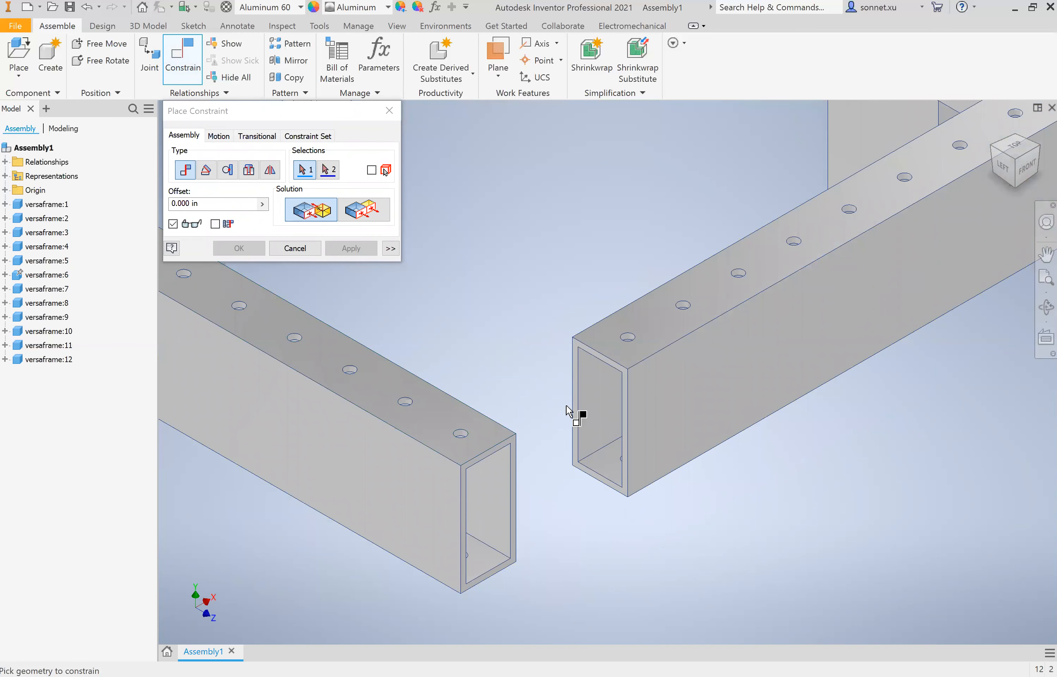
scroll(575, 415, up, 4)
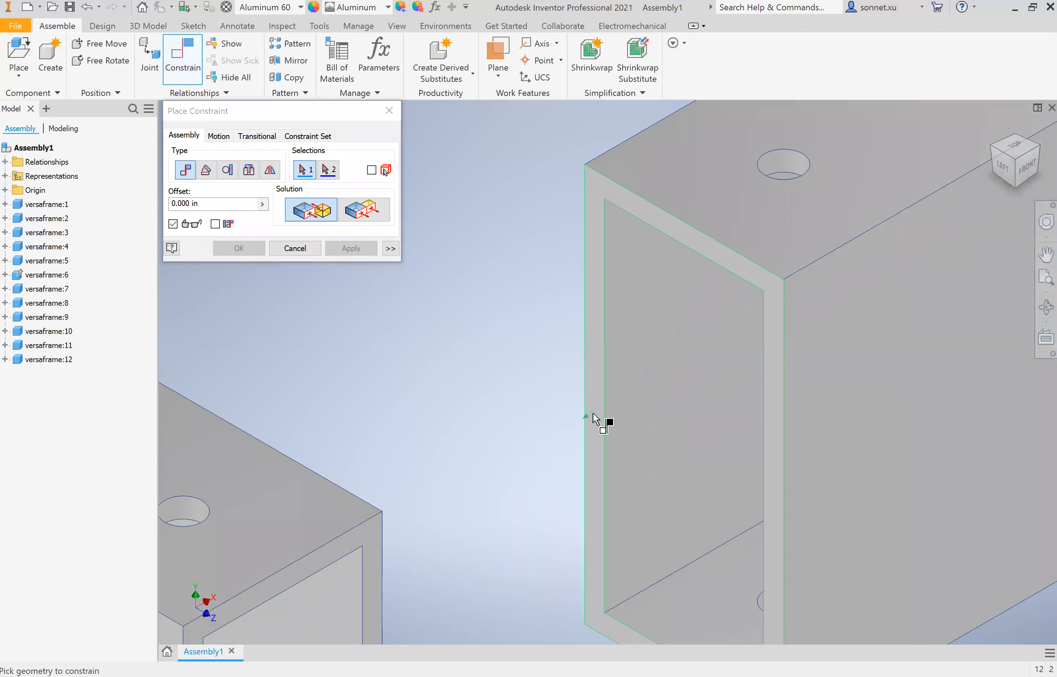
click(596, 355)
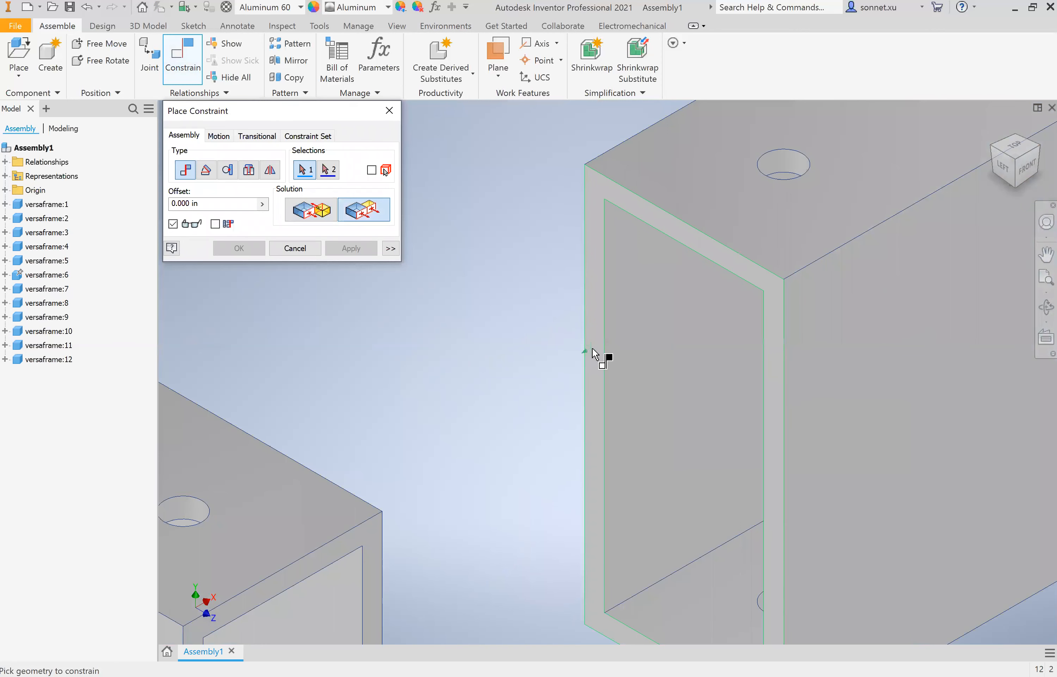
scroll(468, 396, down, 4)
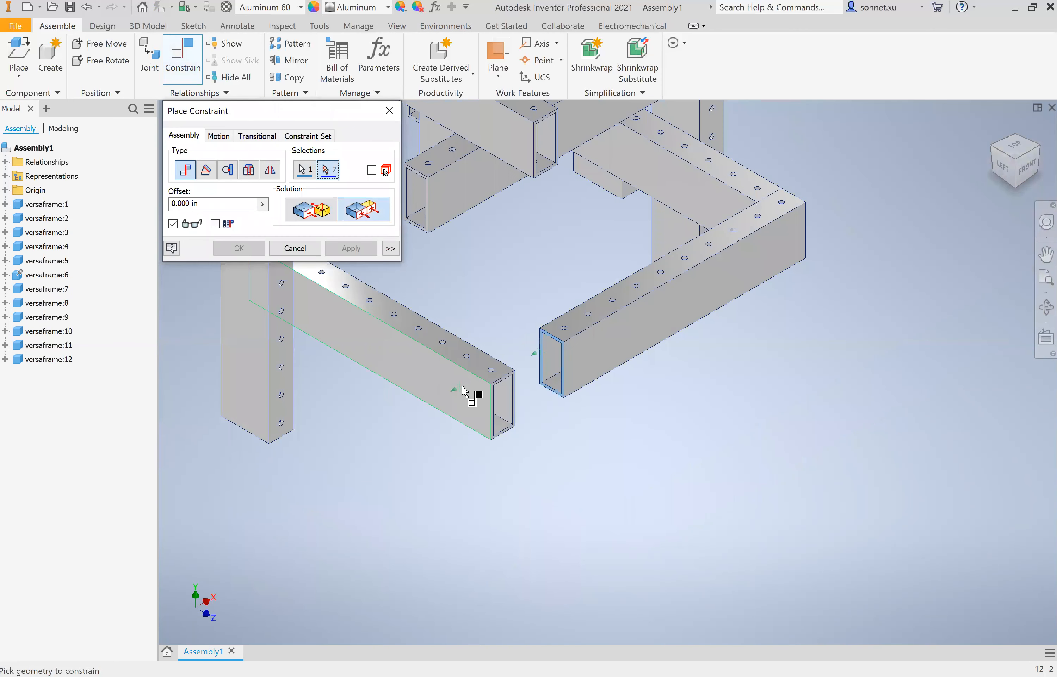
click(399, 322)
text(1)
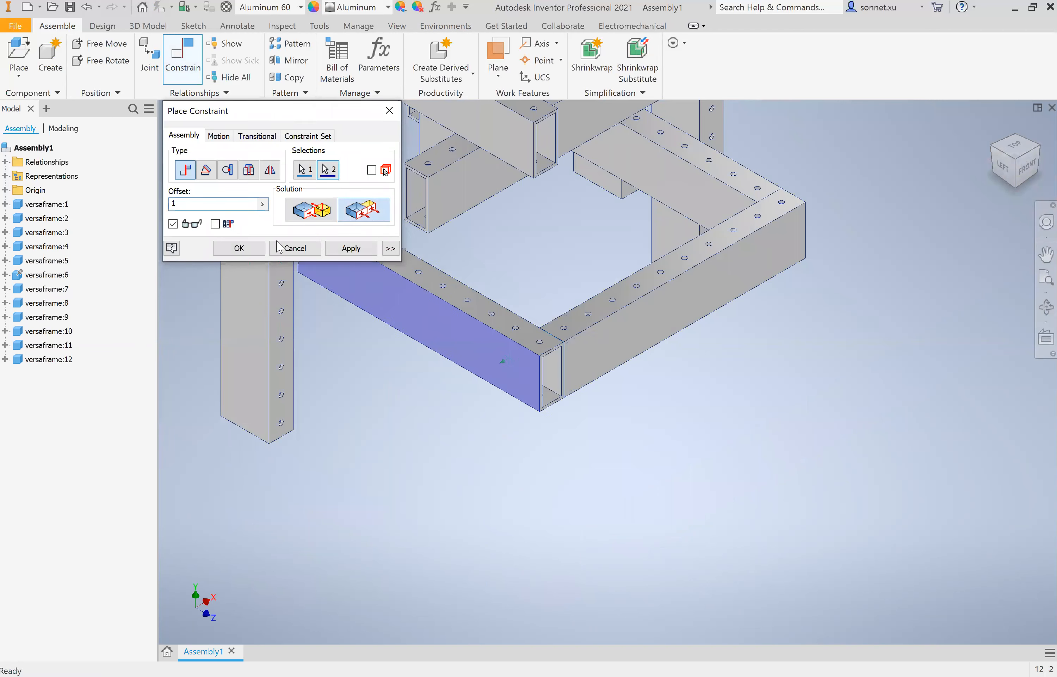
click(369, 252)
middle_drag(503, 592, 515, 492)
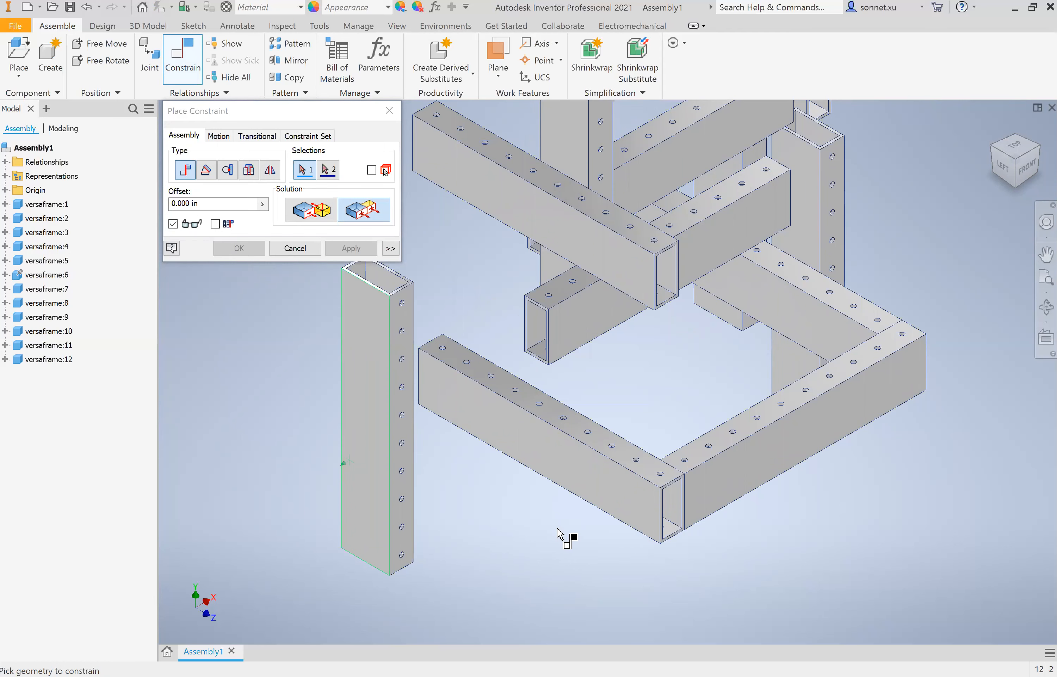
- Make versaframe:11's upper end face flush with the base tubes' top face at a 10 in offset
scroll(561, 538, up, 5)
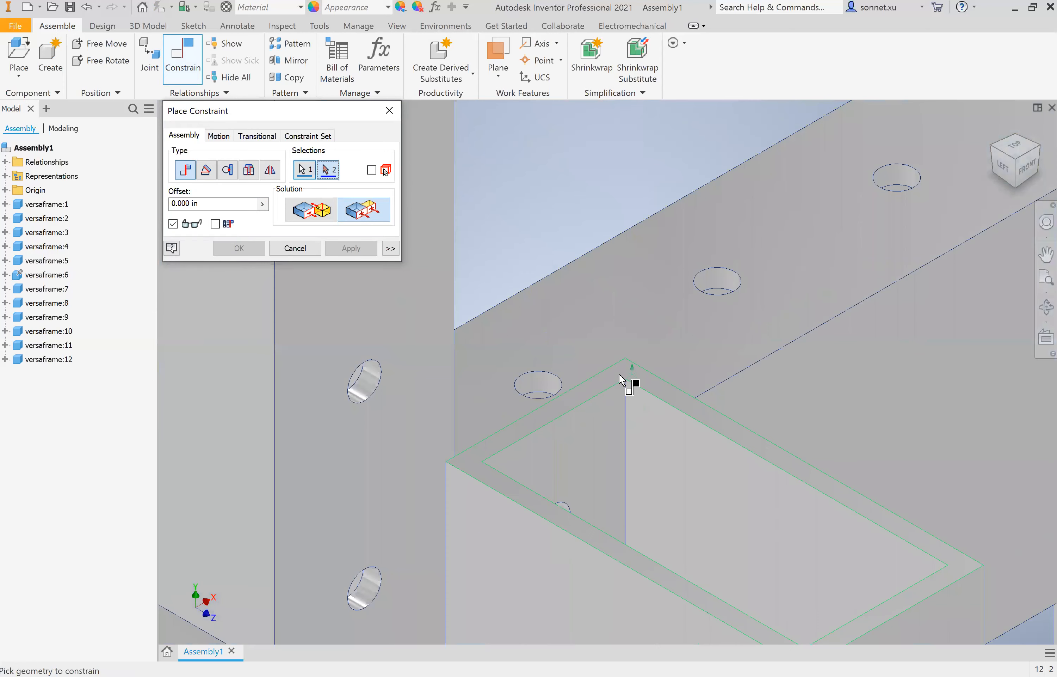
click(621, 380)
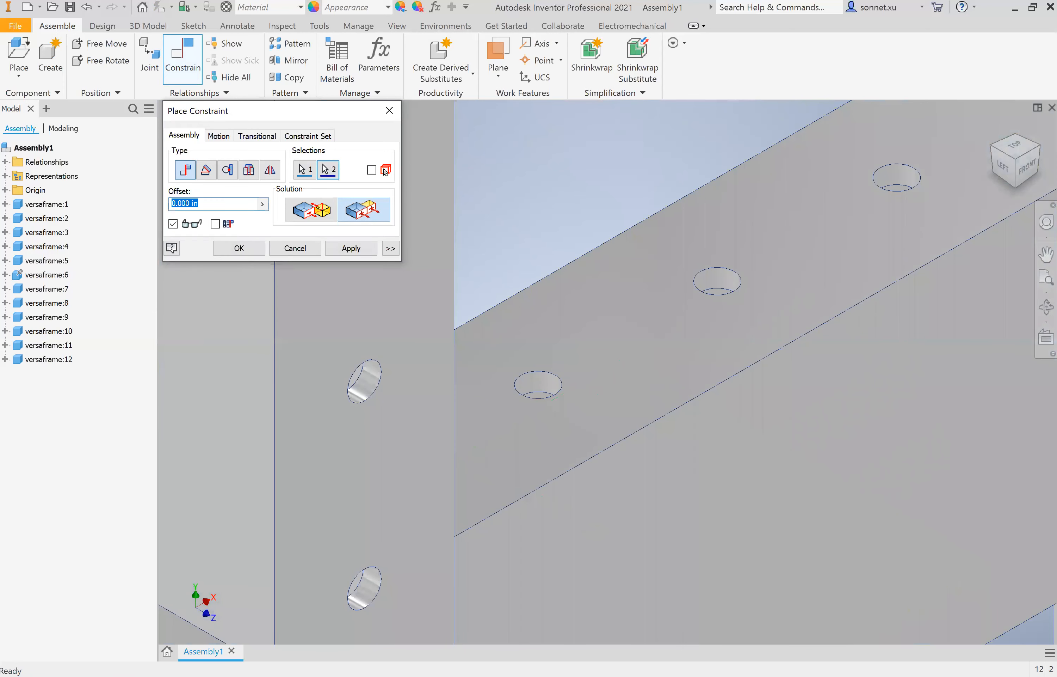
text(10)
scroll(479, 314, down, 5)
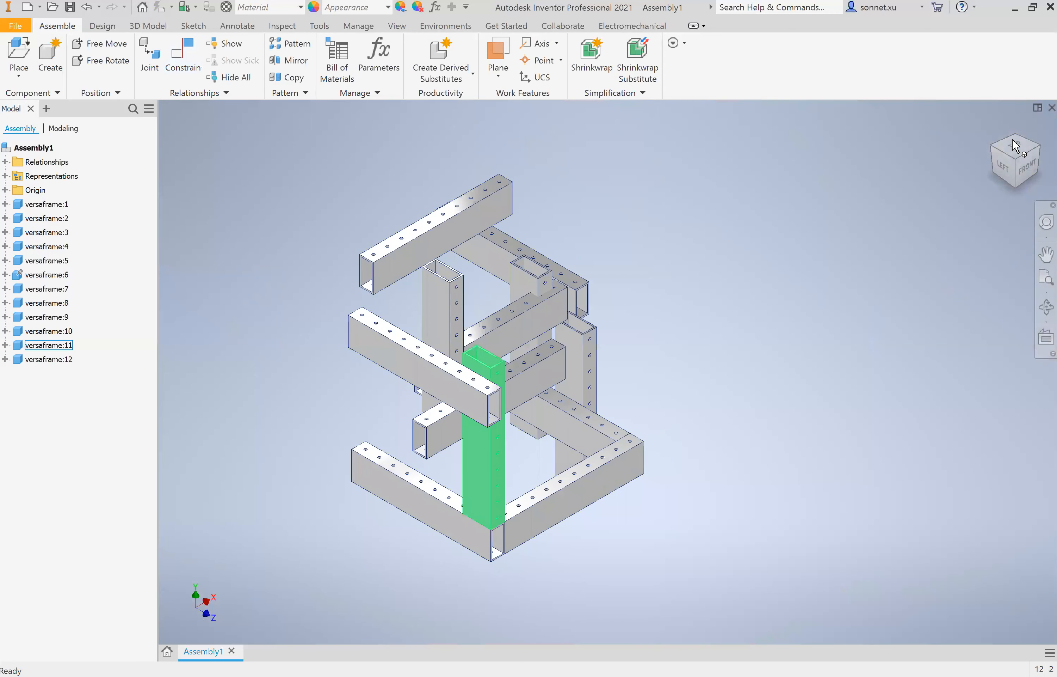
- Inspect the partly assembled frame from the back and front, ending in an isometric view of its front and right sides
click(1046, 254)
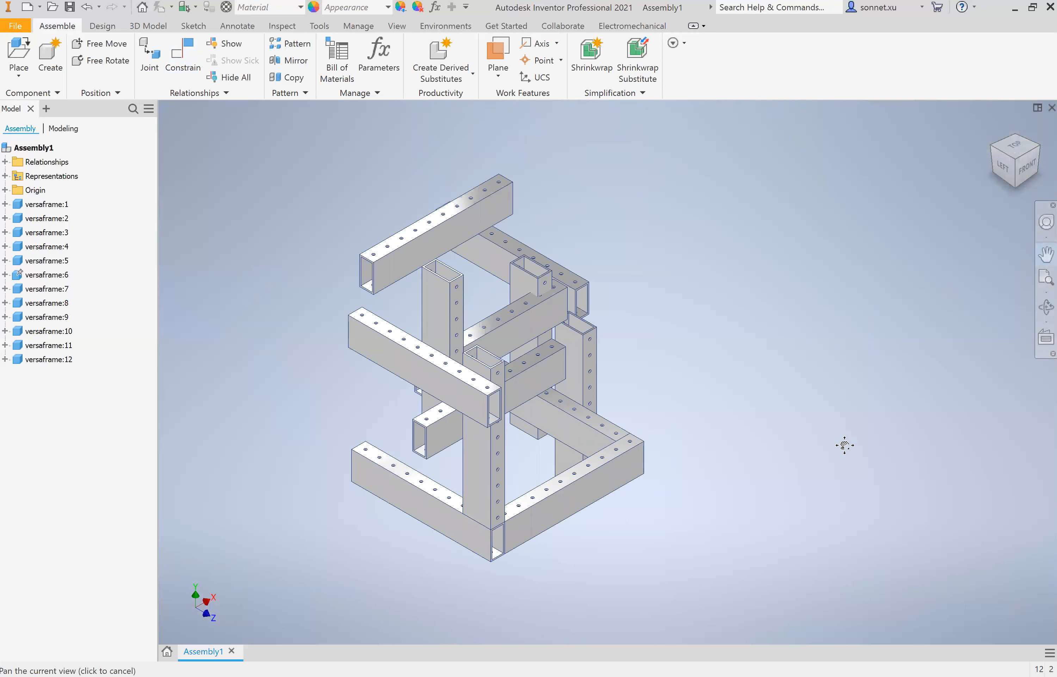
drag(728, 439, 845, 444)
mouse_move(1003, 167)
mouse_down()
mouse_move(946, 138)
mouse_move(995, 122)
mouse_up()
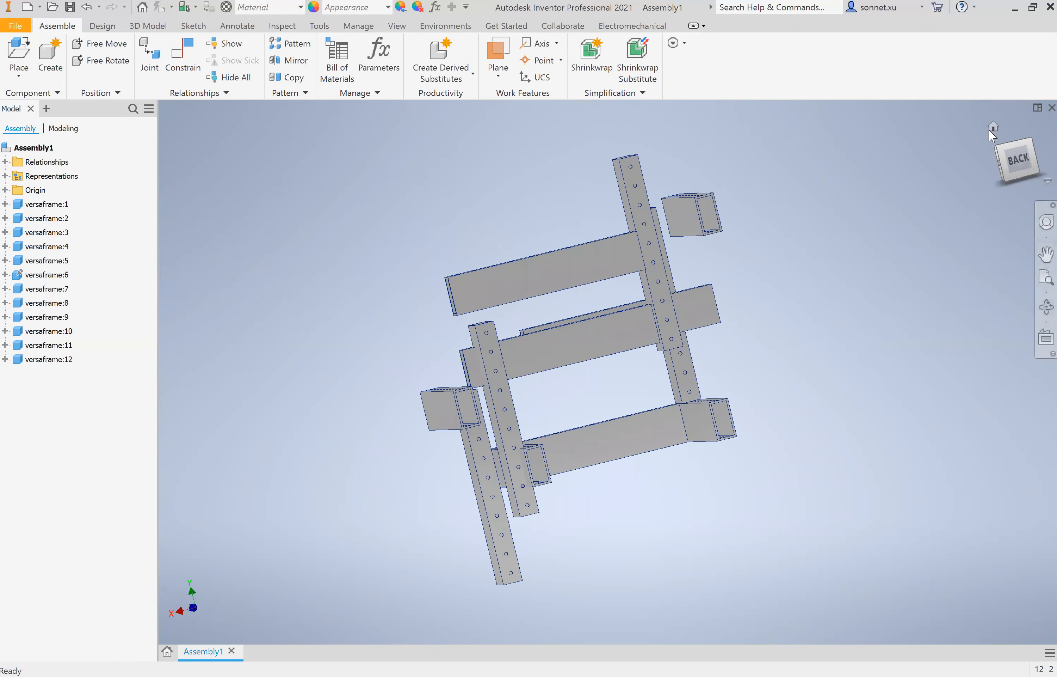
click(993, 127)
drag(1003, 154, 996, 122)
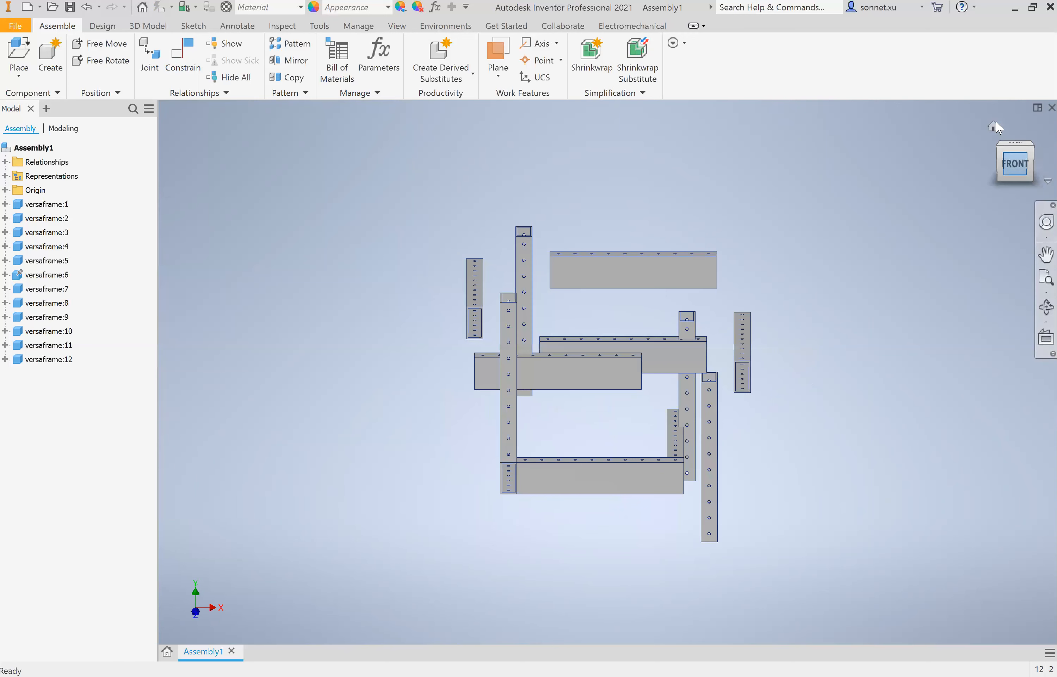
click(994, 127)
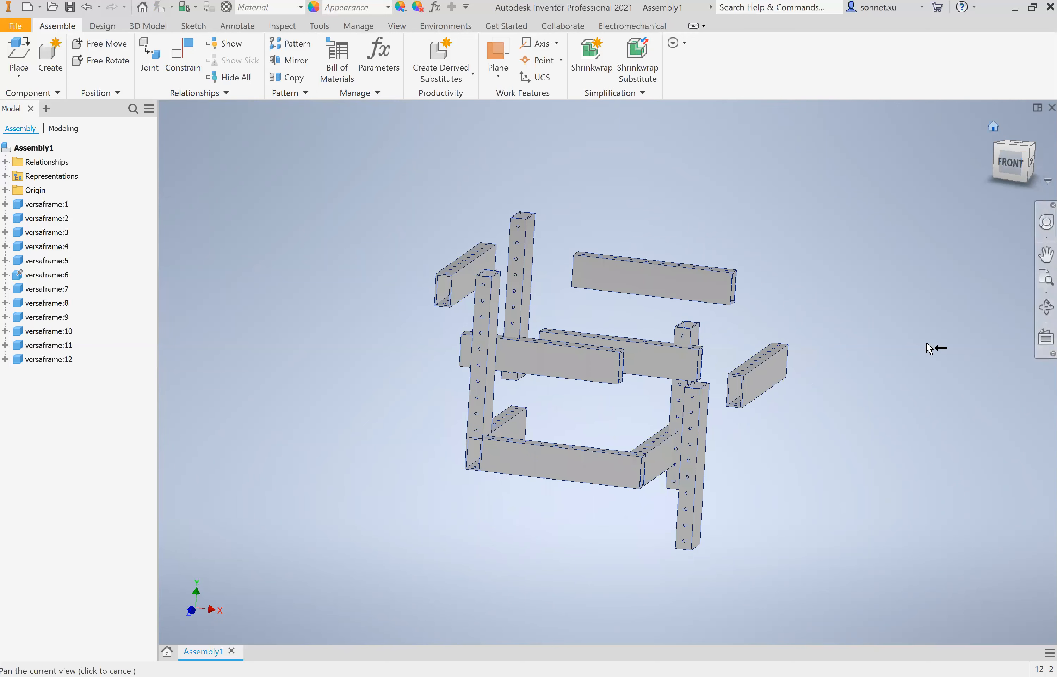
middle_drag(881, 383, 816, 437)
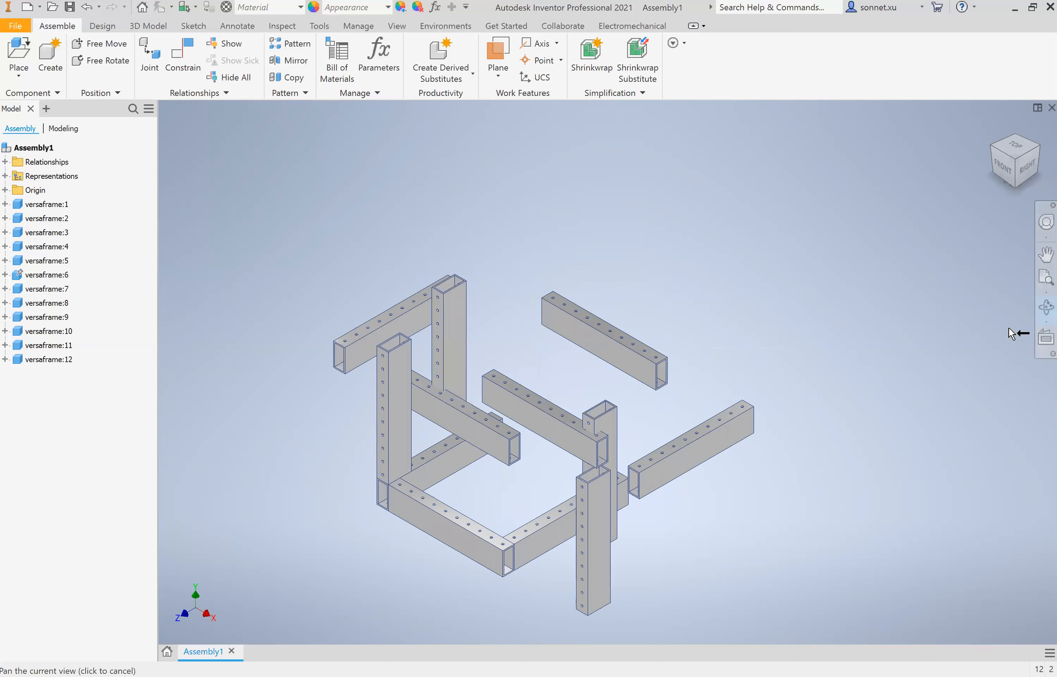
drag(1015, 163, 1013, 337)
key(F6)
click(1046, 255)
click(556, 417)
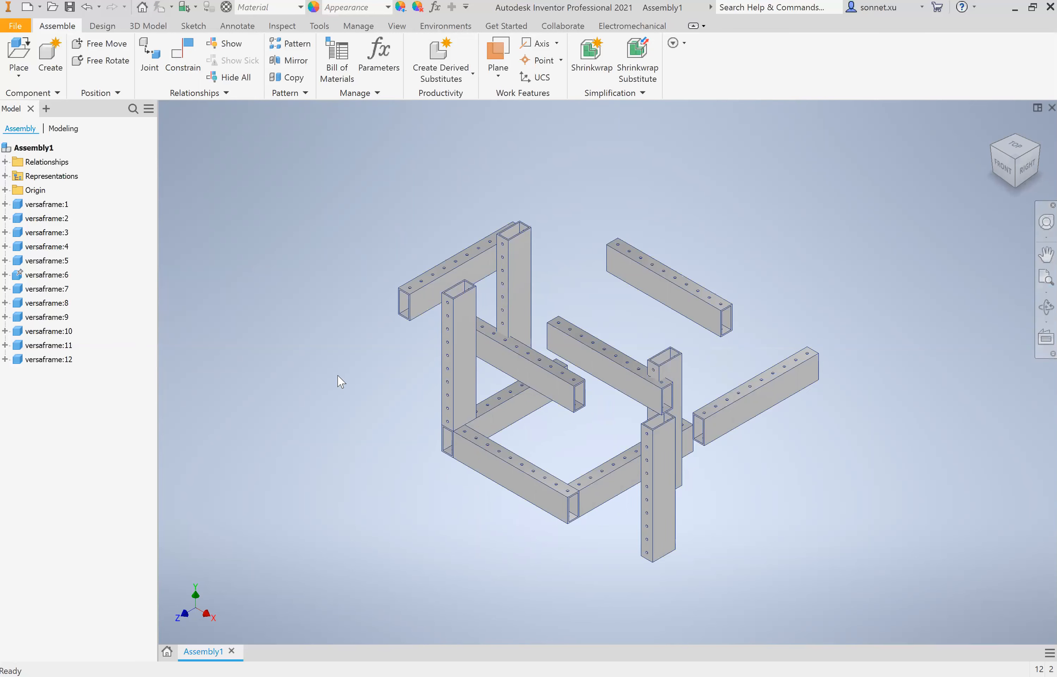
scroll(447, 488, down, 1)
- Constrain the next upright's perforated side face flush with the grounded tube's outer side face at 0 in offset
click(194, 68)
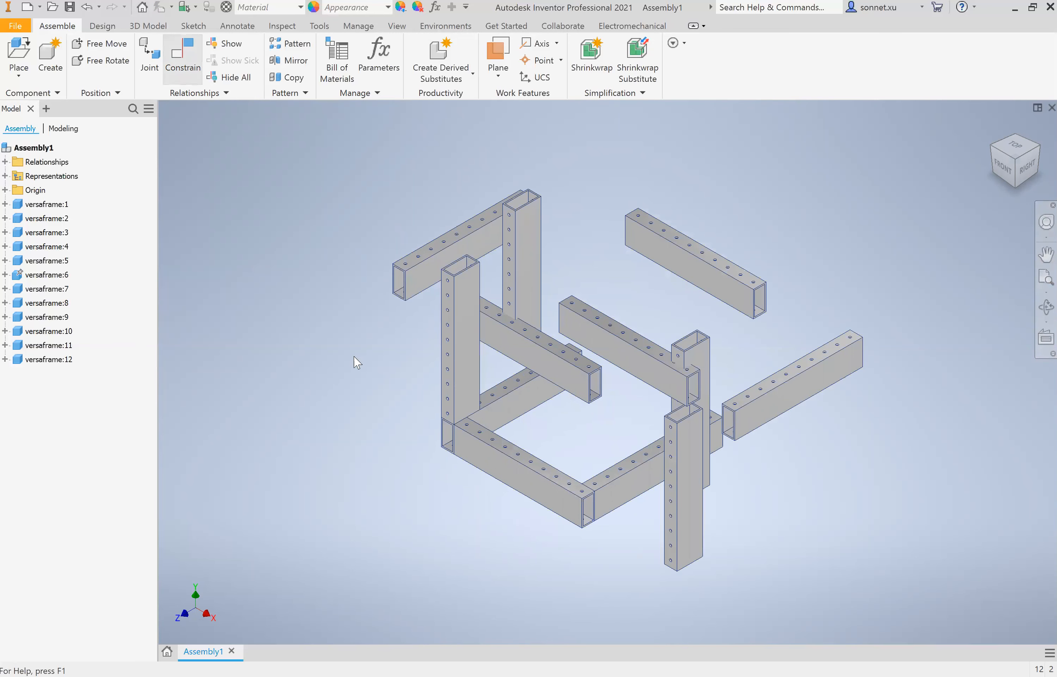
scroll(770, 476, down, 5)
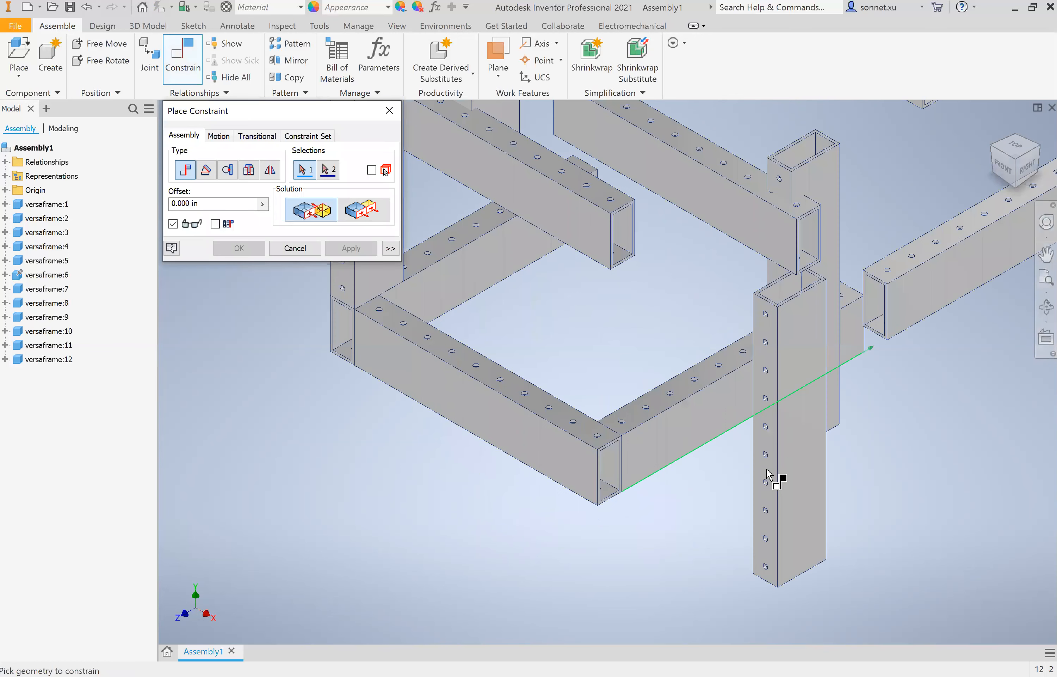
click(569, 435)
click(364, 210)
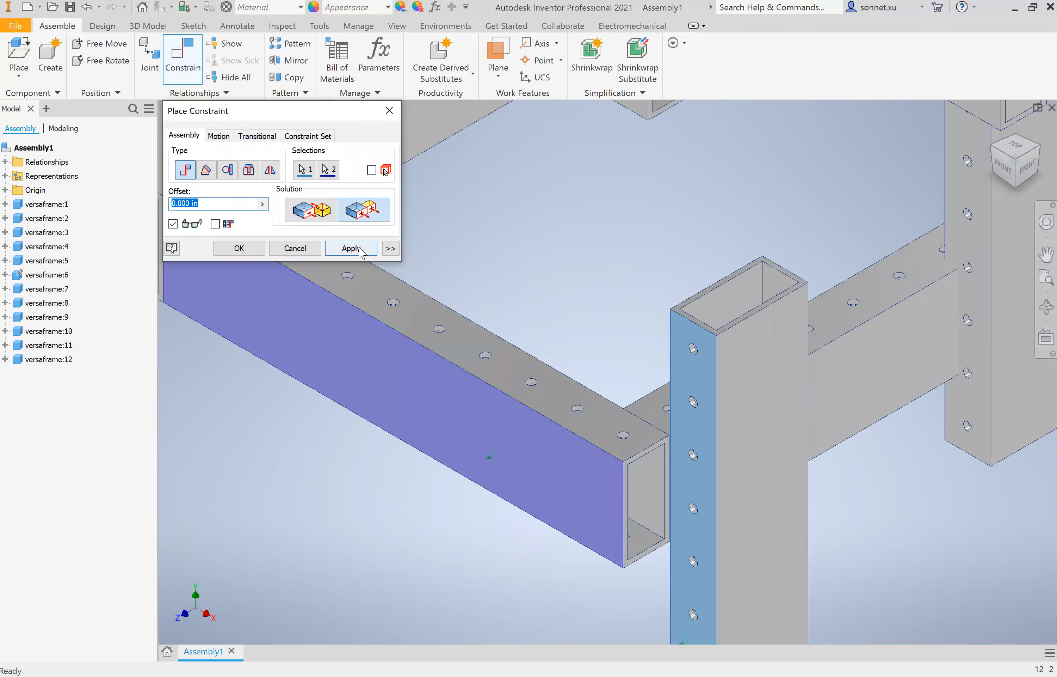
click(351, 247)
- Make that upright's upper end face flush with the grounded tube's top face at a 10 in offset
scroll(689, 359, up, 5)
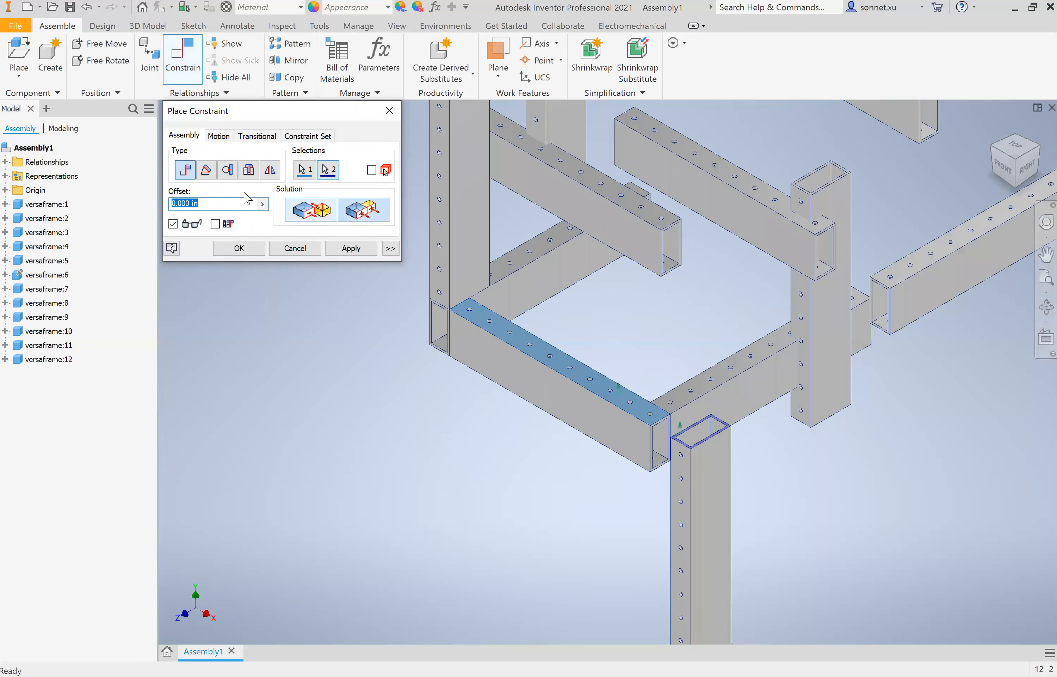
text(10)
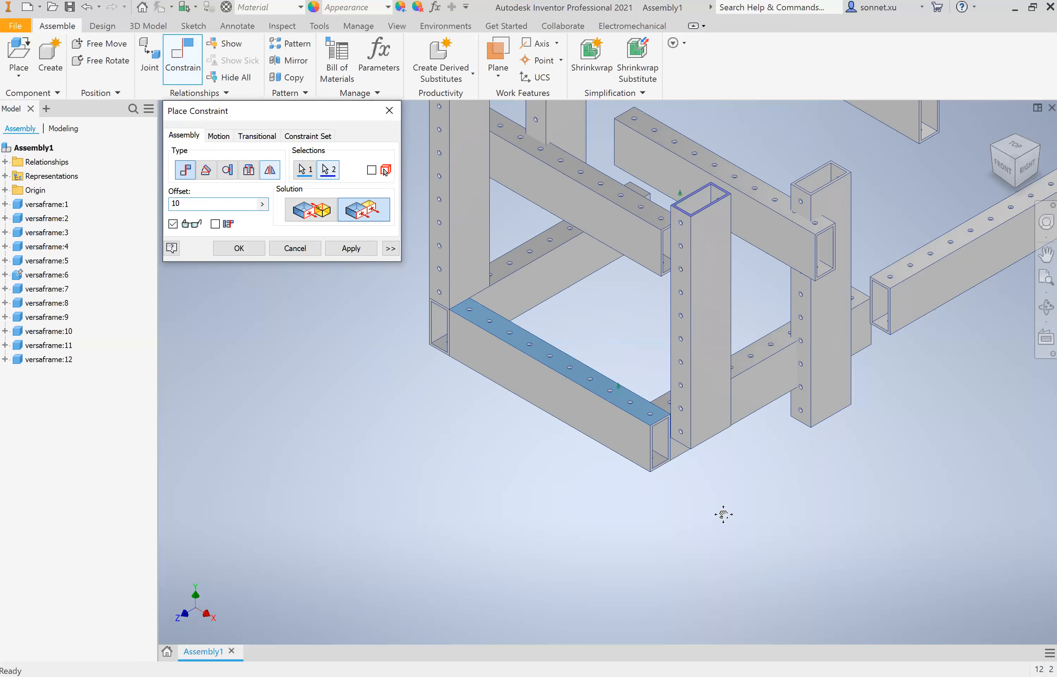
middle_drag(724, 514, 656, 456)
scroll(656, 457, down, 5)
scroll(410, 342, up, 5)
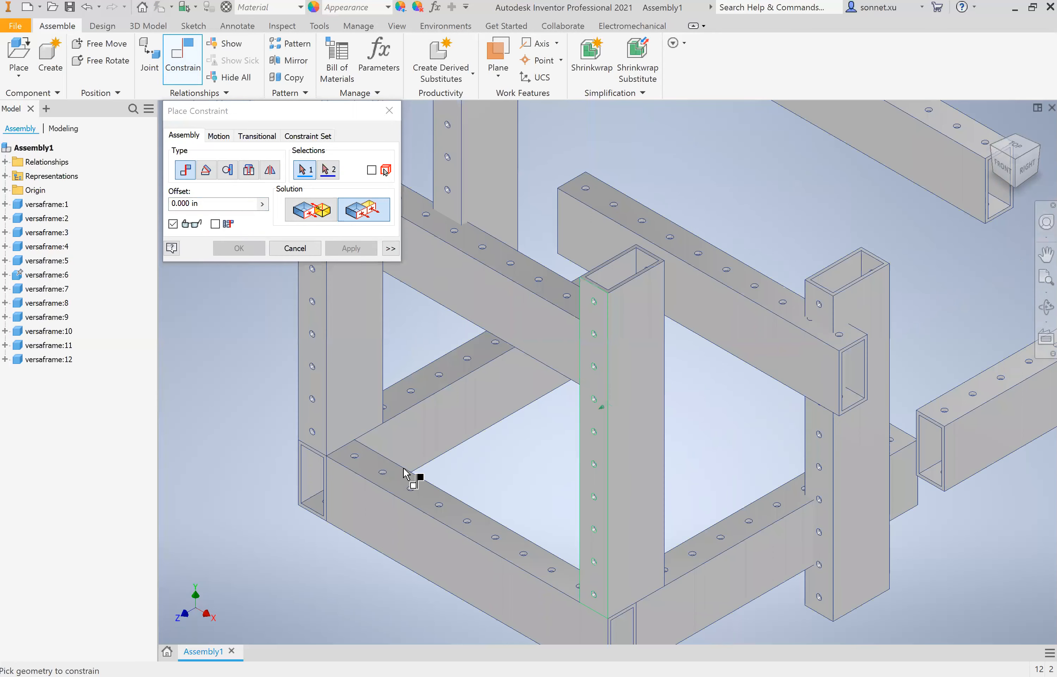
- Align versaframe:4 with the upright tops and make its end face flush with the second upright's outer wide side face at 0 in offset
scroll(428, 388, down, 5)
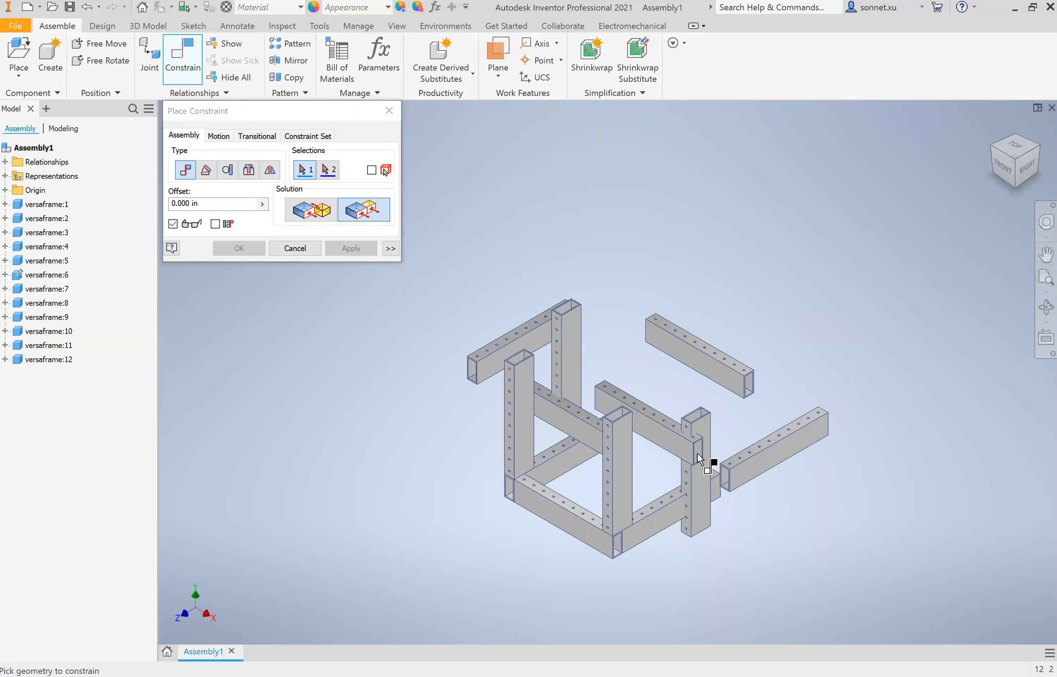
scroll(708, 464, up, 5)
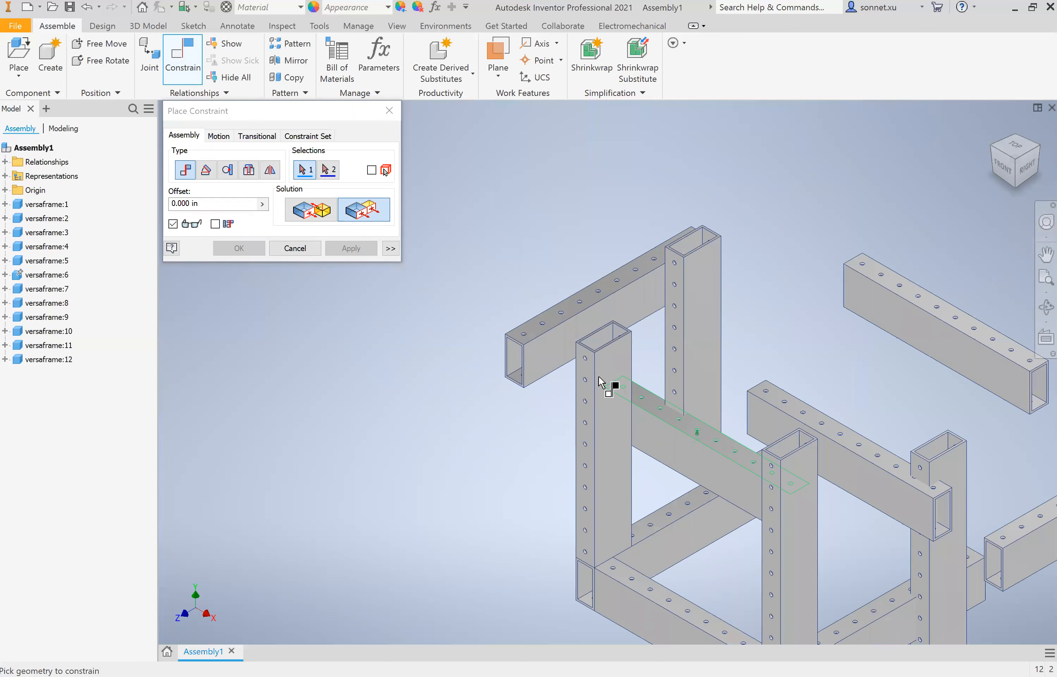
scroll(595, 318, up, 3)
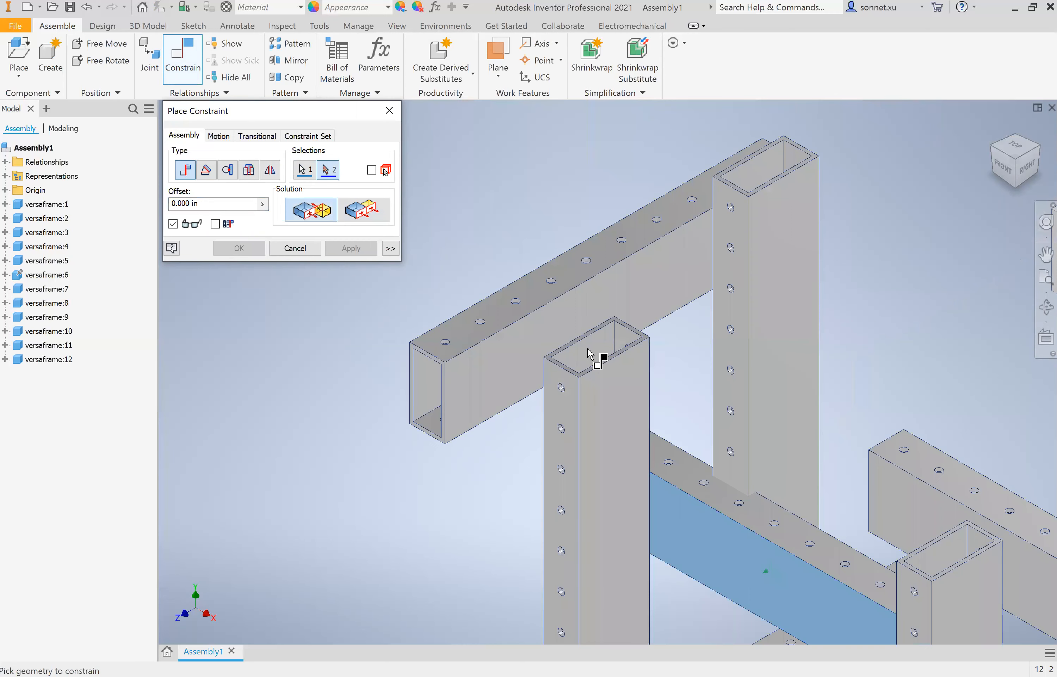
scroll(589, 351, up, 3)
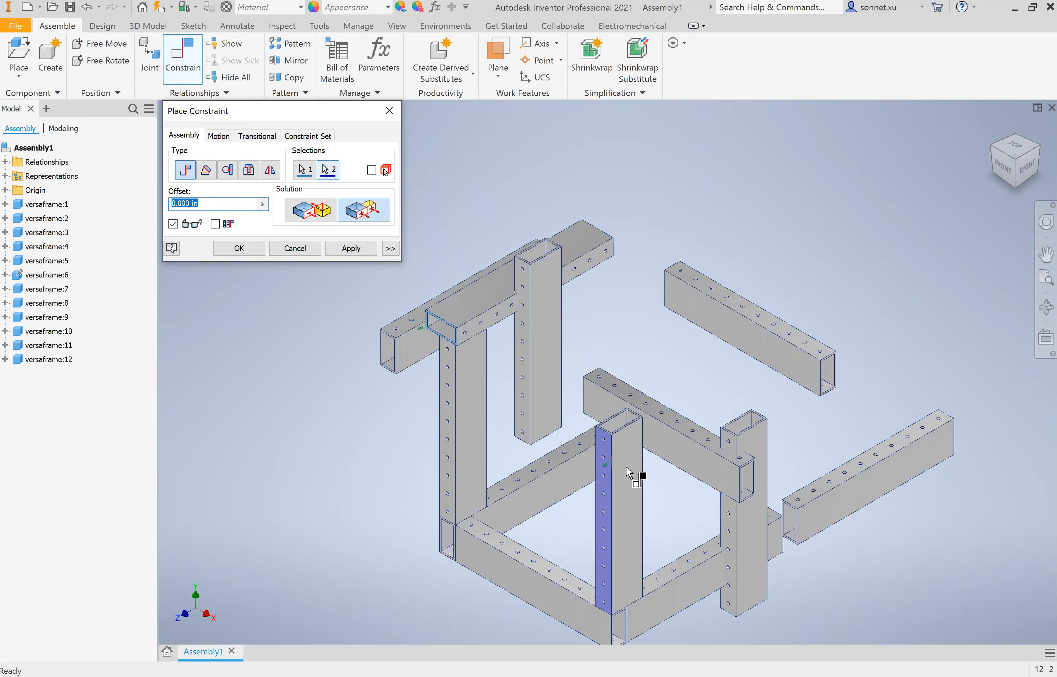
click(409, 306)
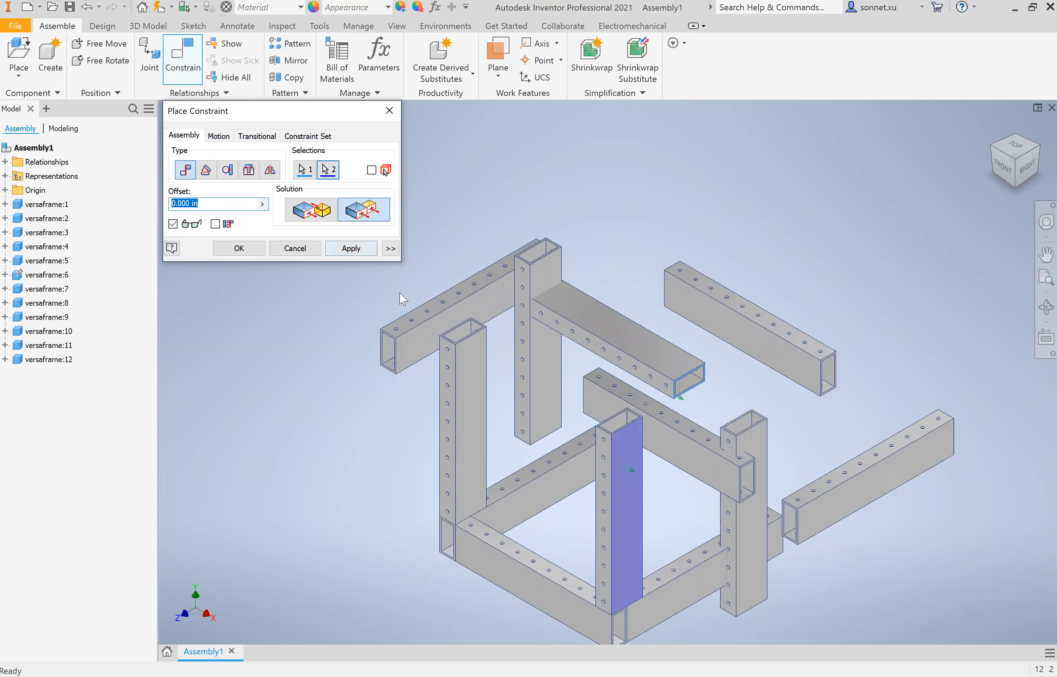
- Make versaframe:4's perforated side face flush with the second upright's perforated outer face at 0 in offset
scroll(607, 347, down, 5)
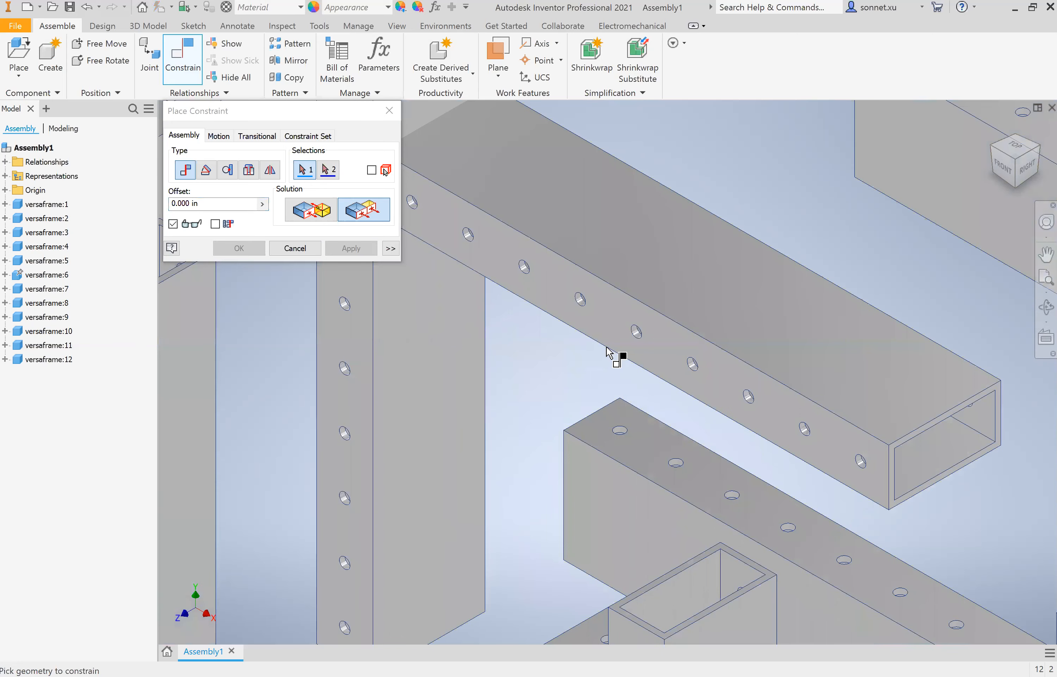
click(672, 369)
scroll(672, 369, up, 3)
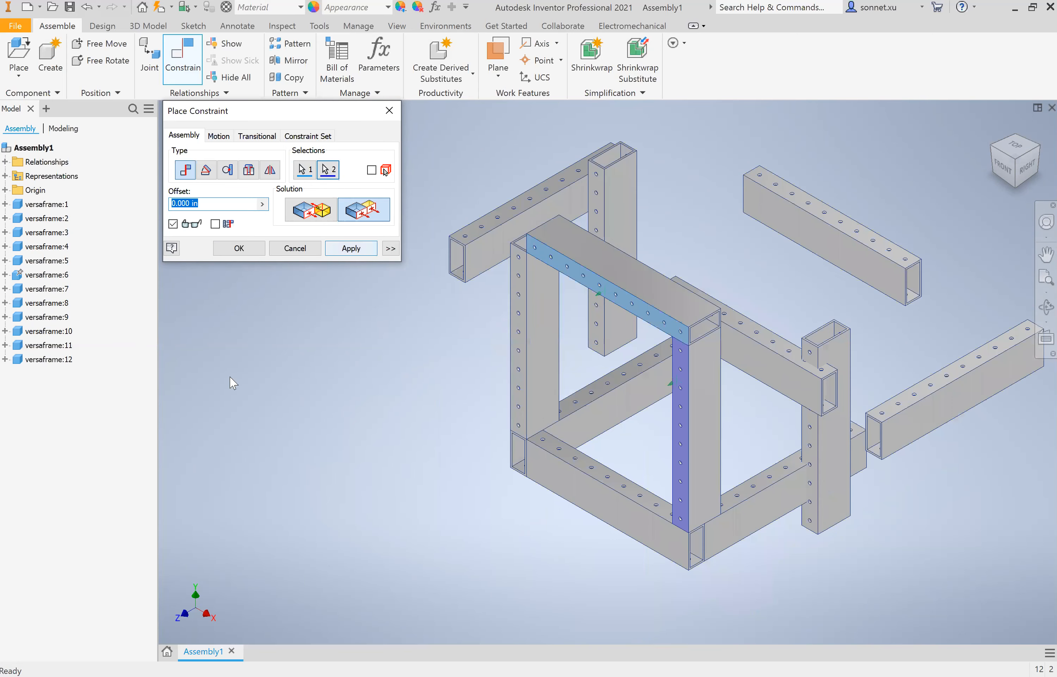
middle_drag(229, 377, 277, 428)
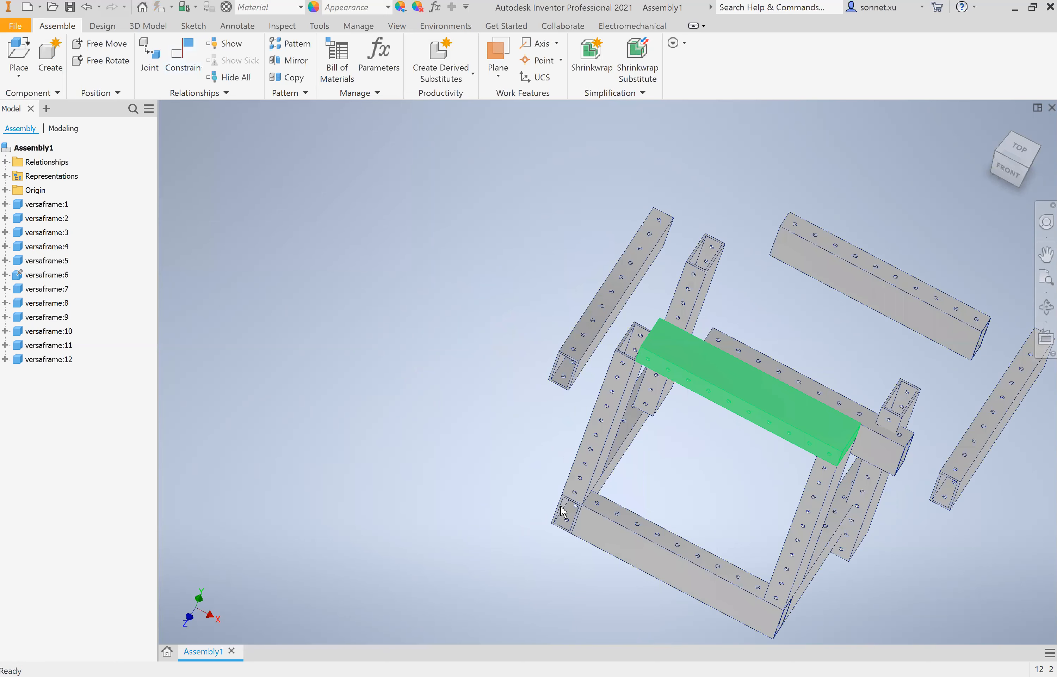
click(573, 514)
shift+middle_drag(604, 526, 429, 419)
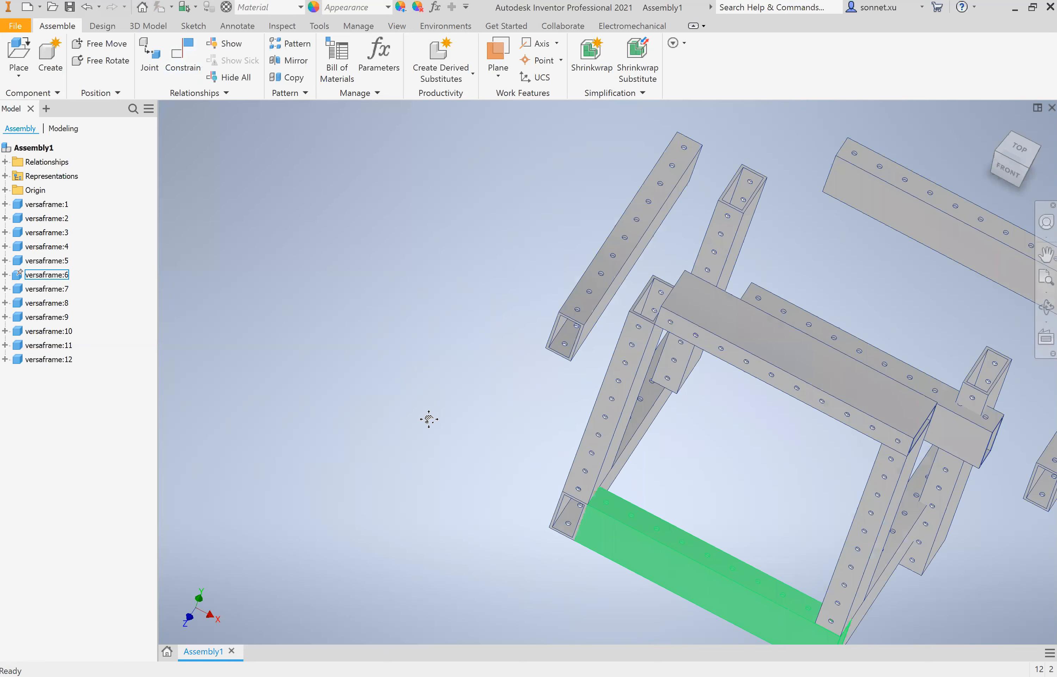
click(395, 413)
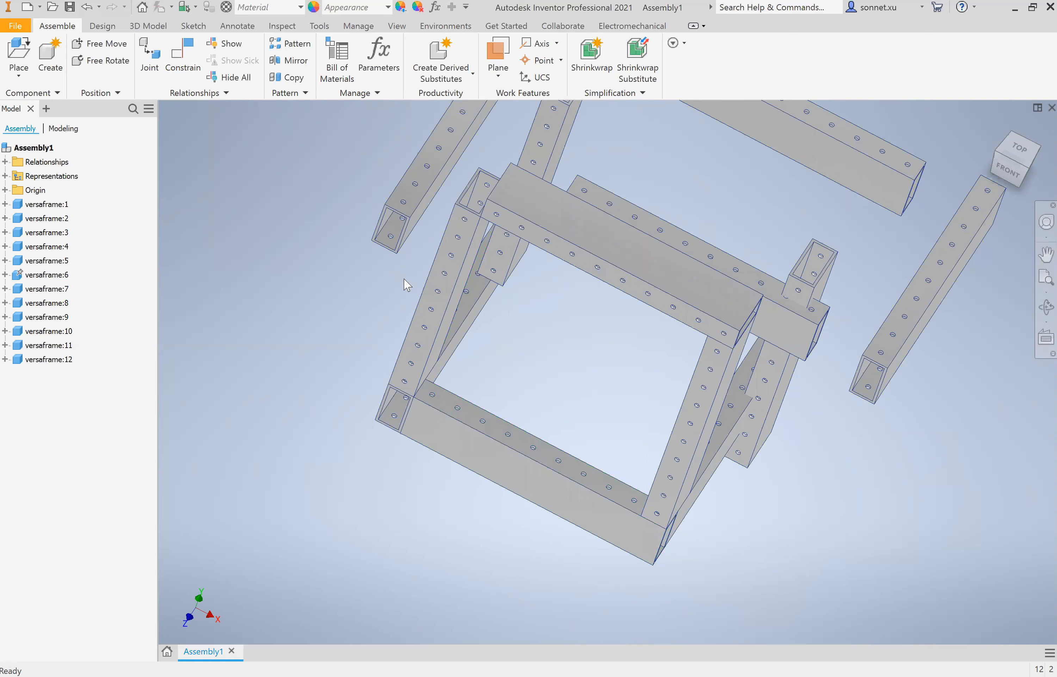
click(489, 233)
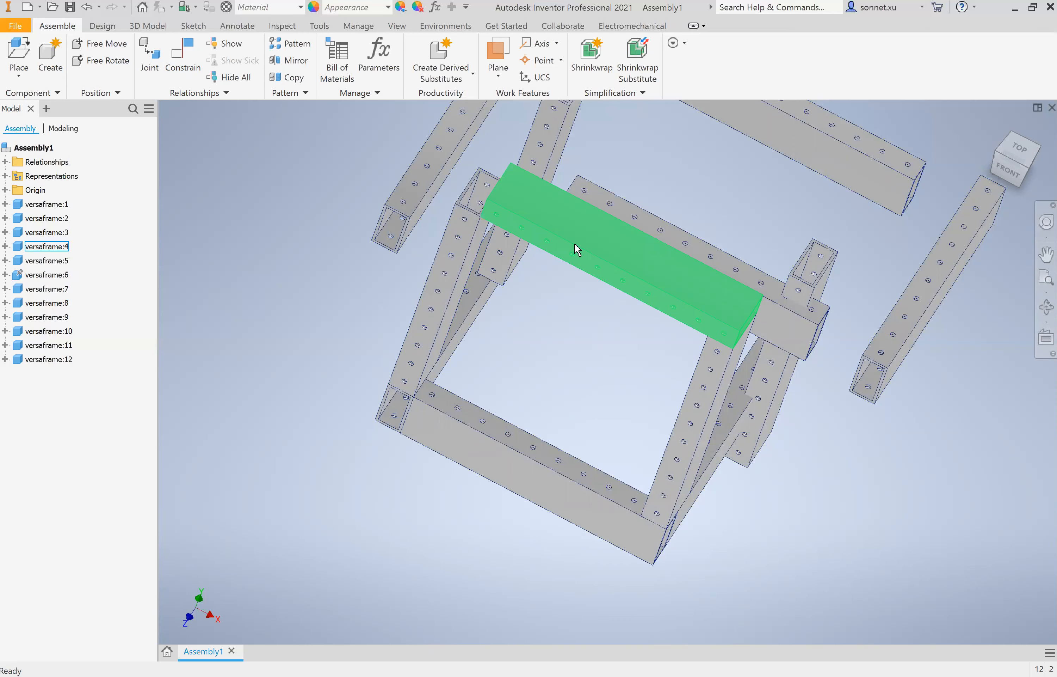
click(579, 304)
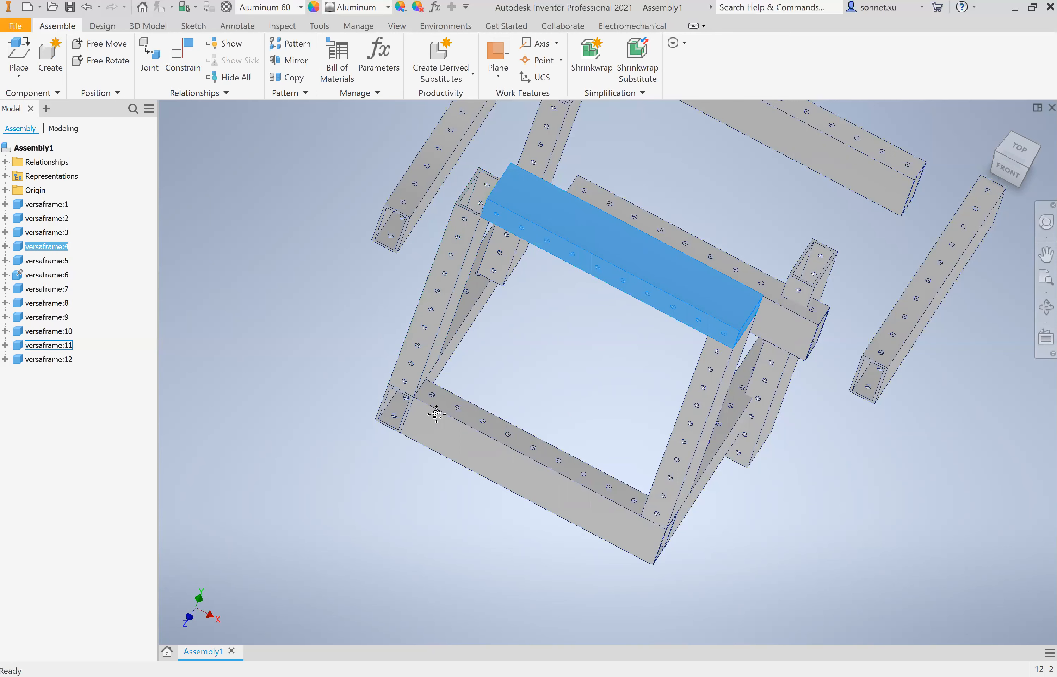
- Start a new 2D sketch on the open end face of the top tube versaframe:4
middle_drag(436, 414, 517, 541)
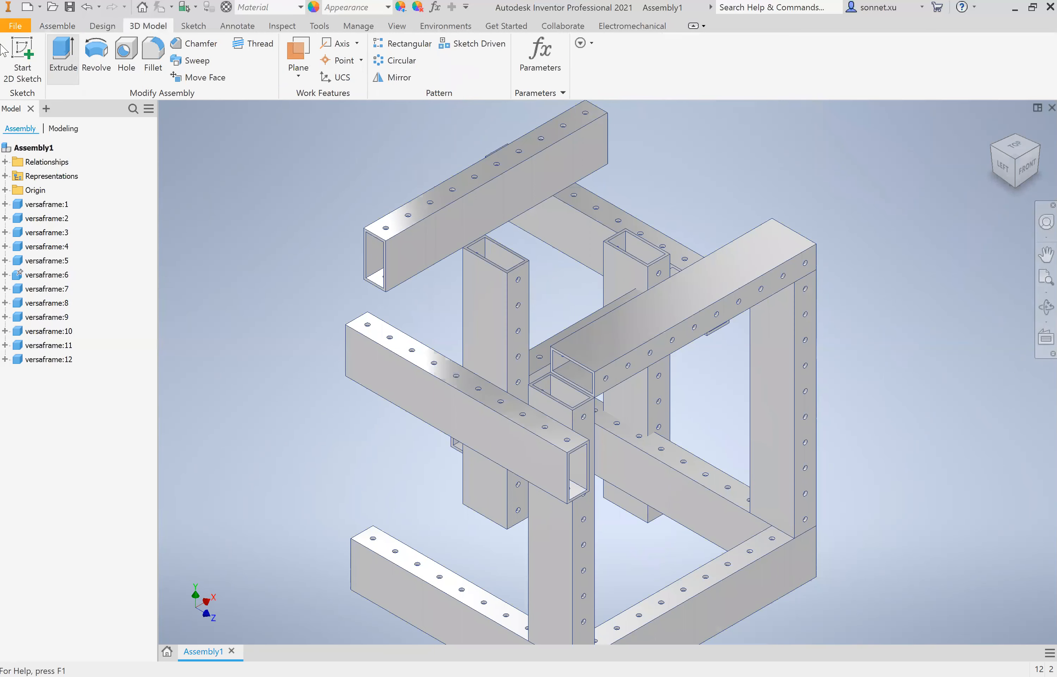
click(13, 53)
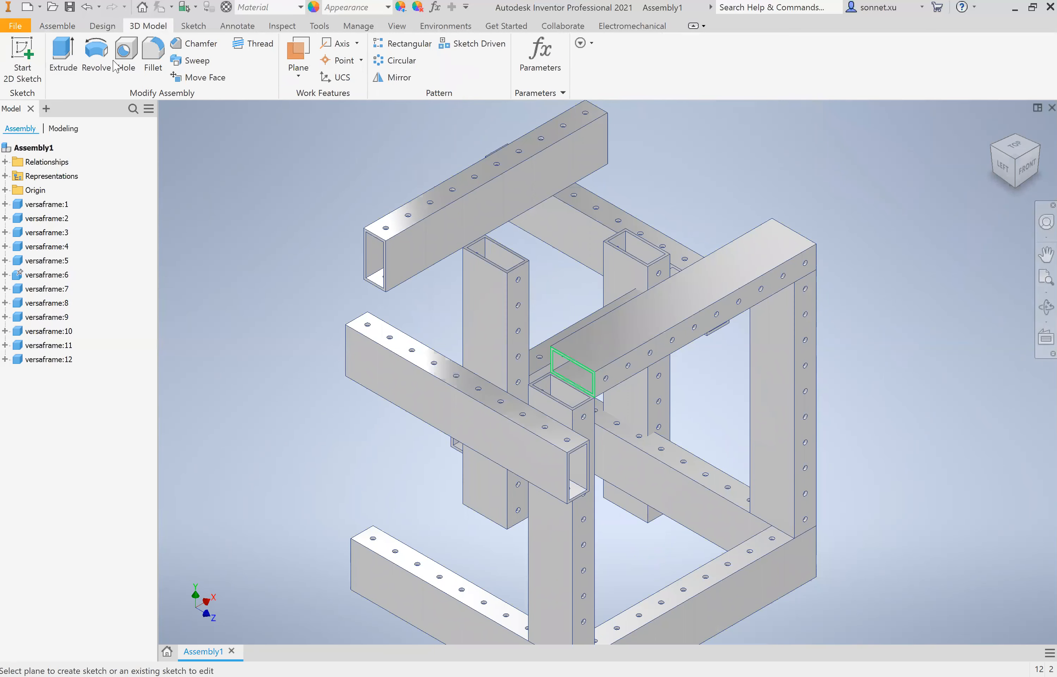
scroll(550, 306, down, 8)
mouse_move(550, 304)
middle_down()
mouse_move(493, 135)
mouse_move(533, 241)
middle_up()
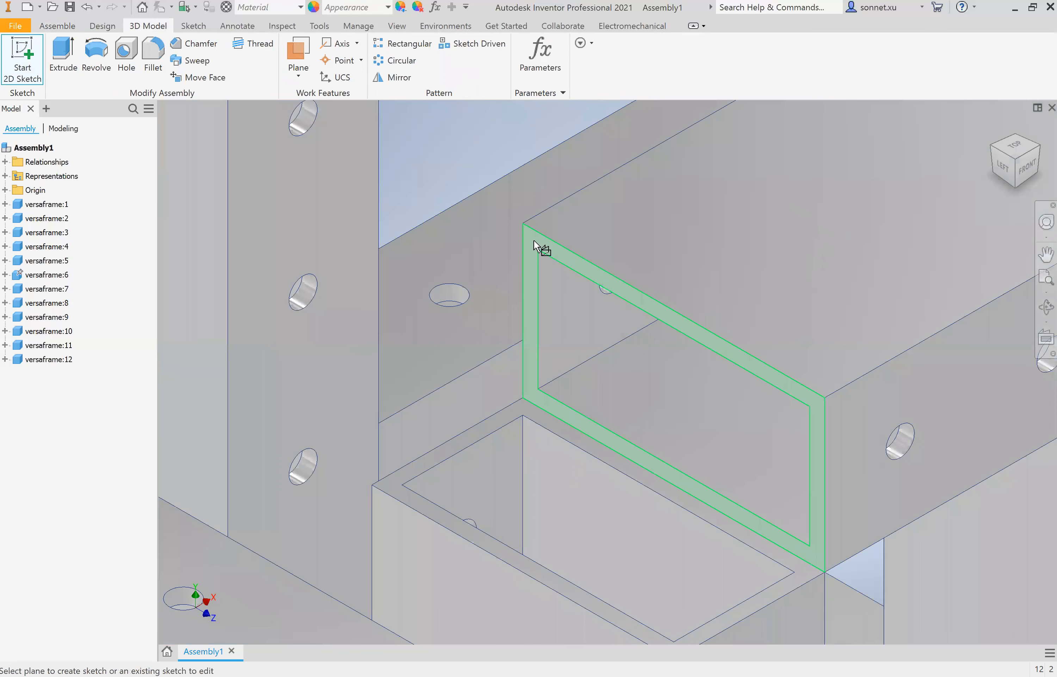
click(535, 257)
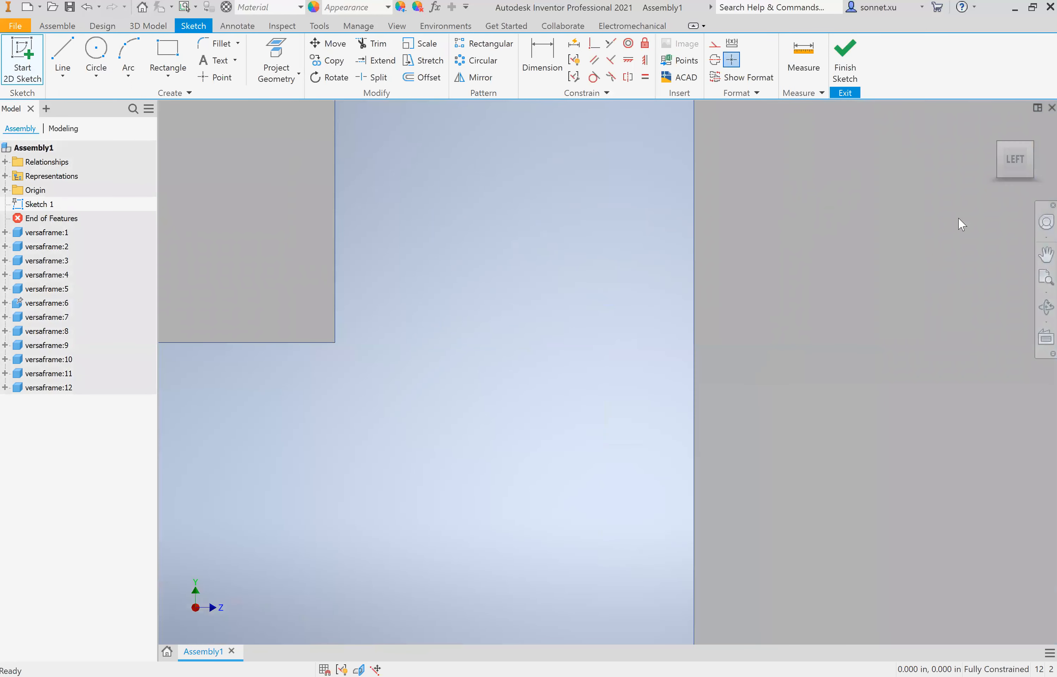
- Project the outer and inner edges of versaframe:4's open end face into the sketch
click(1012, 160)
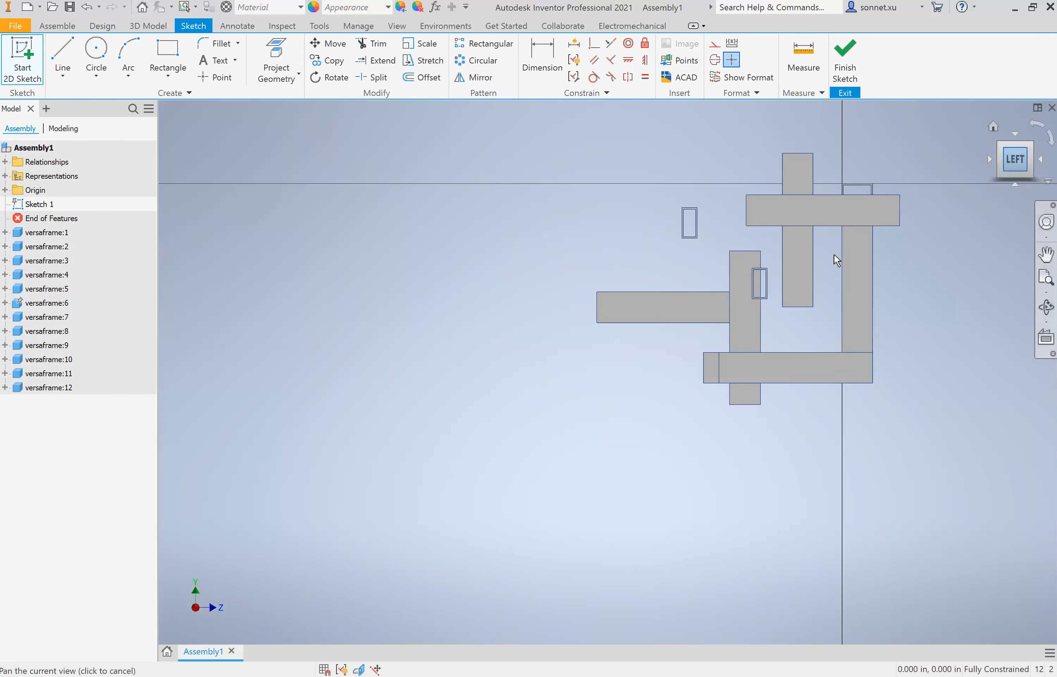
shift+middle_drag(834, 254, 756, 258)
scroll(755, 258, up, 8)
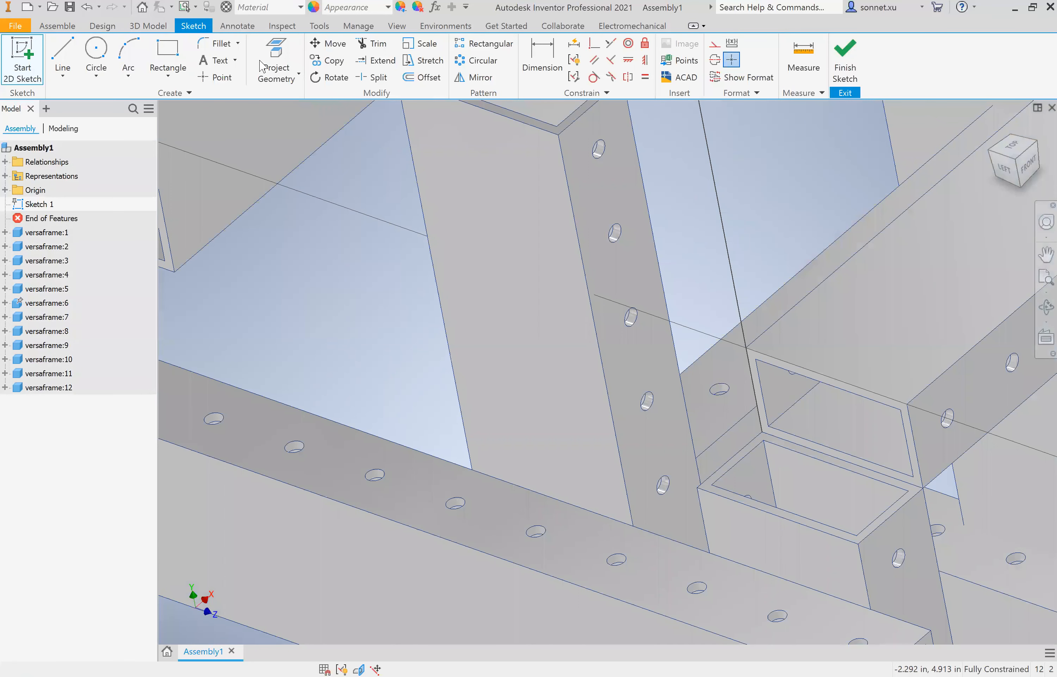
click(263, 66)
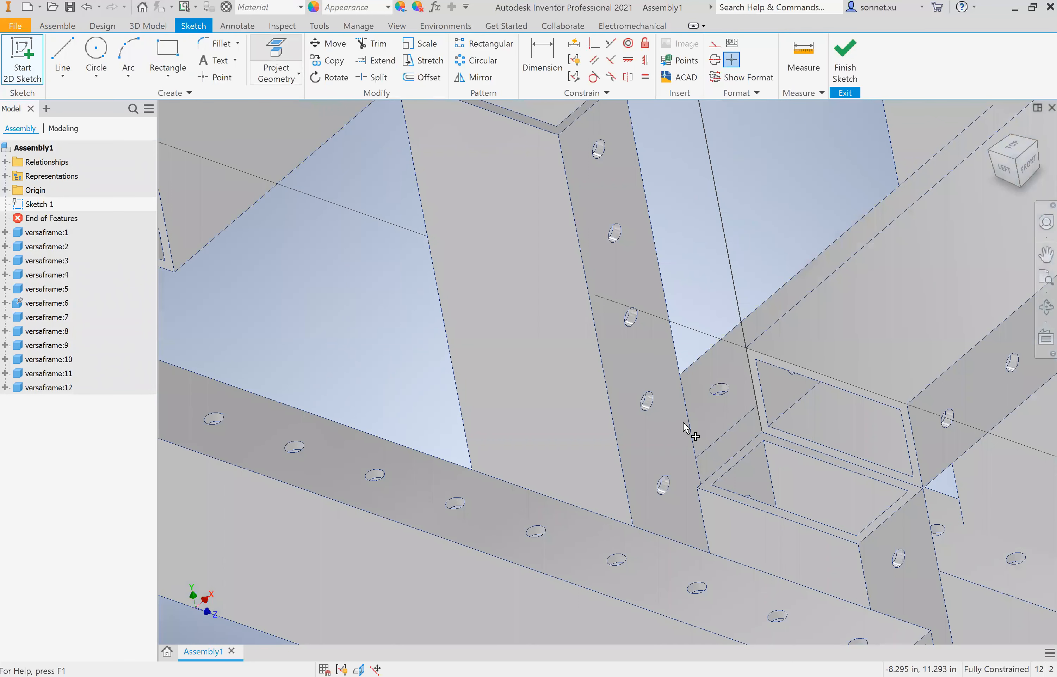
click(752, 359)
scroll(498, 209, up, 5)
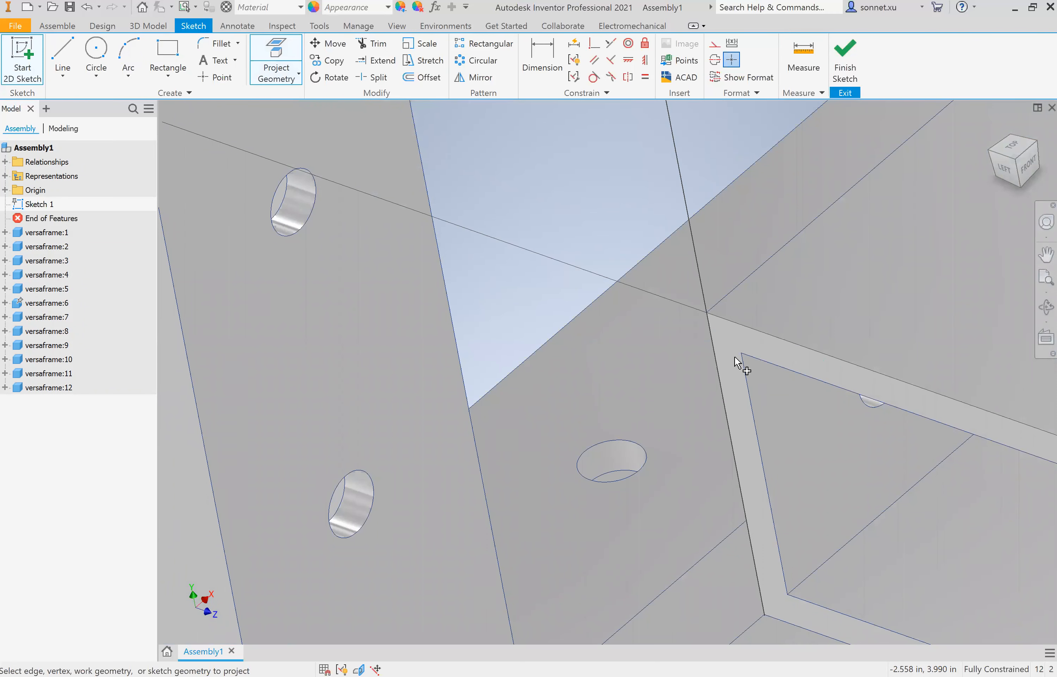
scroll(722, 340, down, 4)
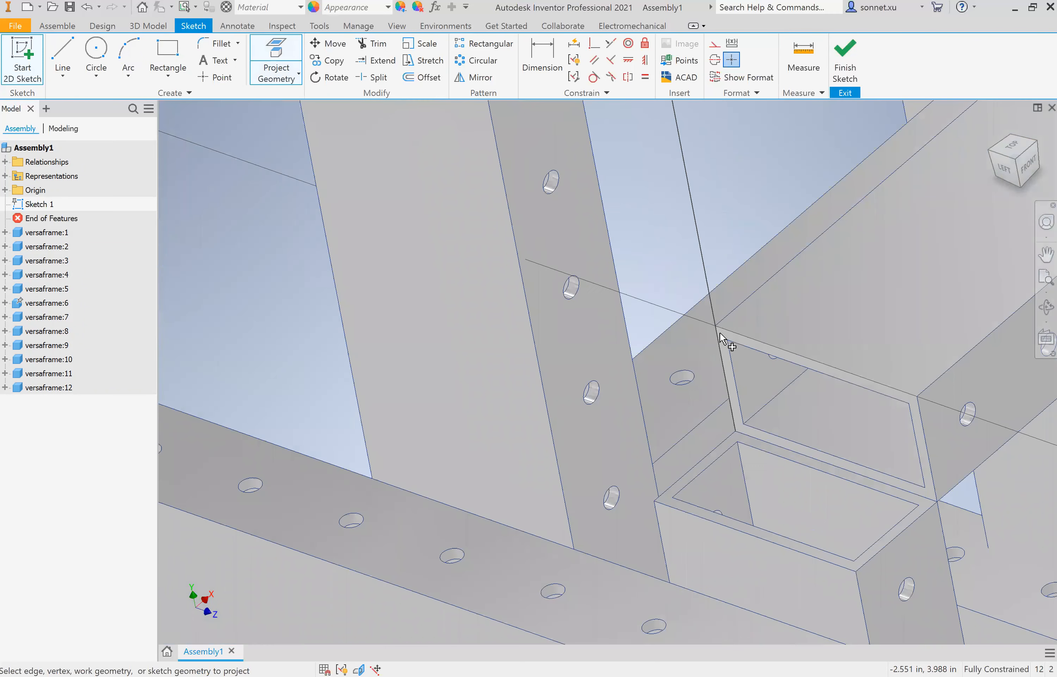
scroll(733, 409, up, 3)
click(725, 405)
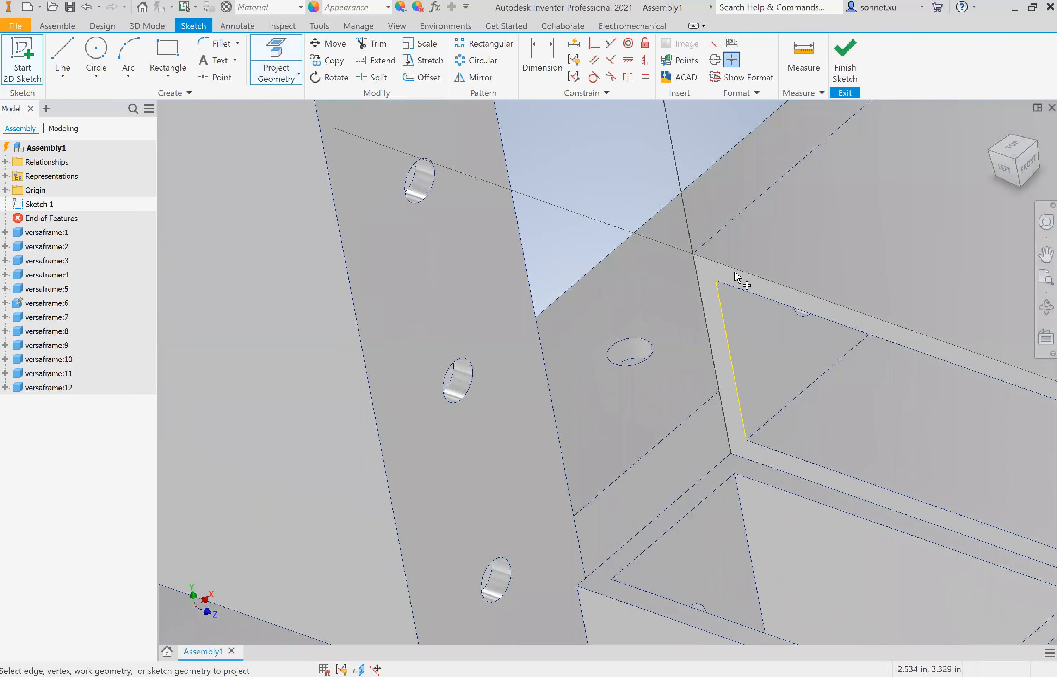
click(739, 289)
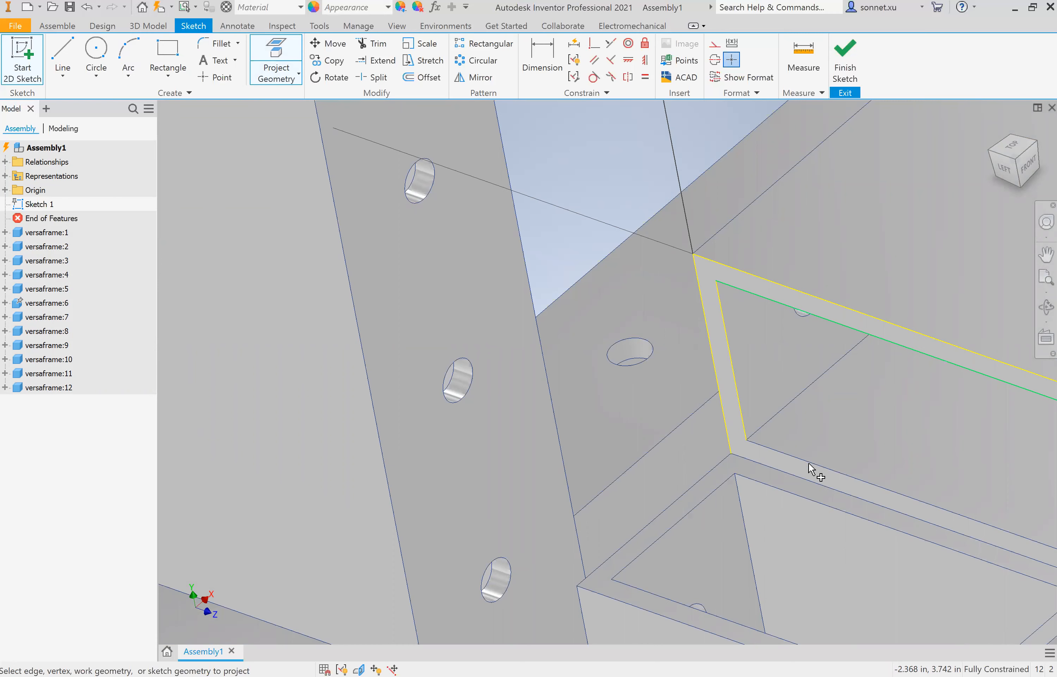
scroll(815, 488, down, 4)
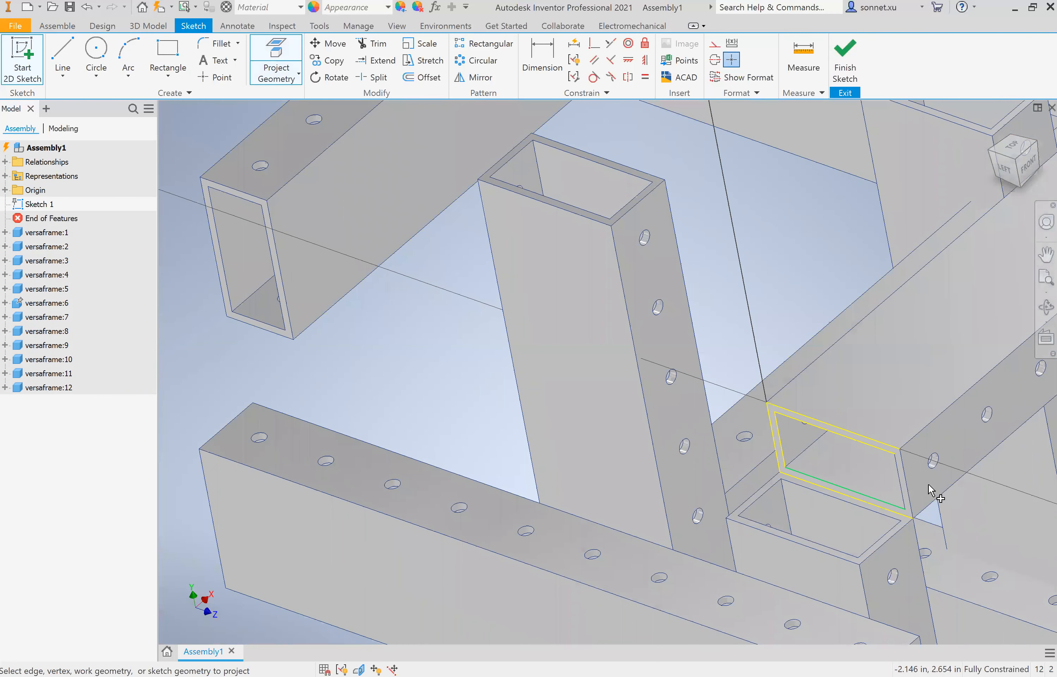
scroll(815, 500, up, 5)
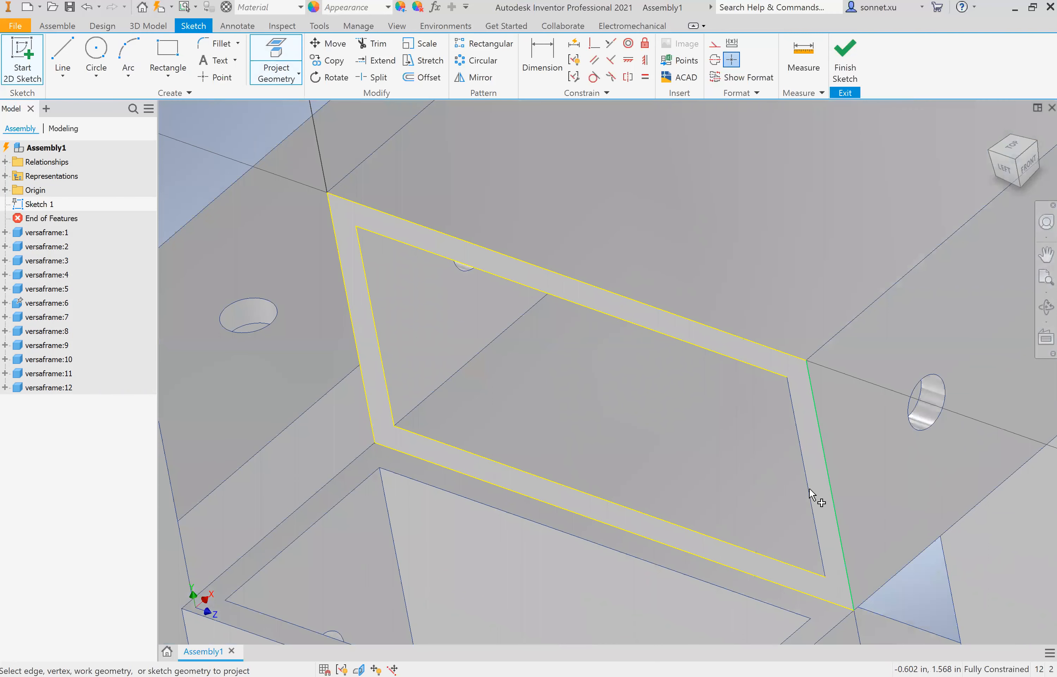
key(F5)
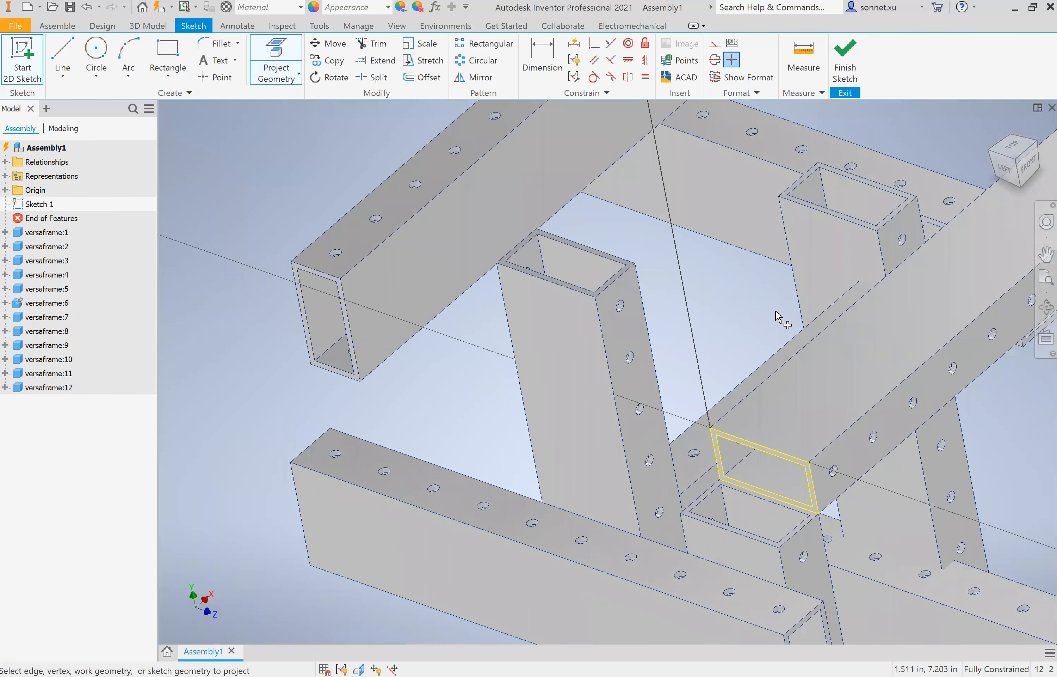
- Try to extrude the projected tube-wall profile 1 in outward from versaframe:4's end face in the assembly
key(e)
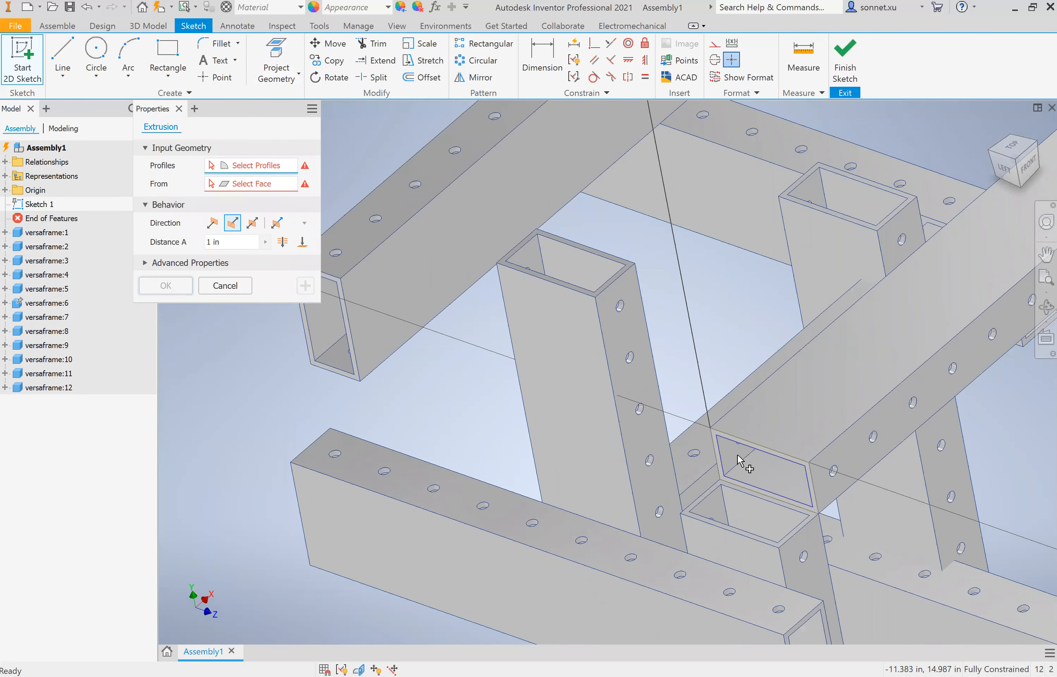
scroll(739, 462, down, 3)
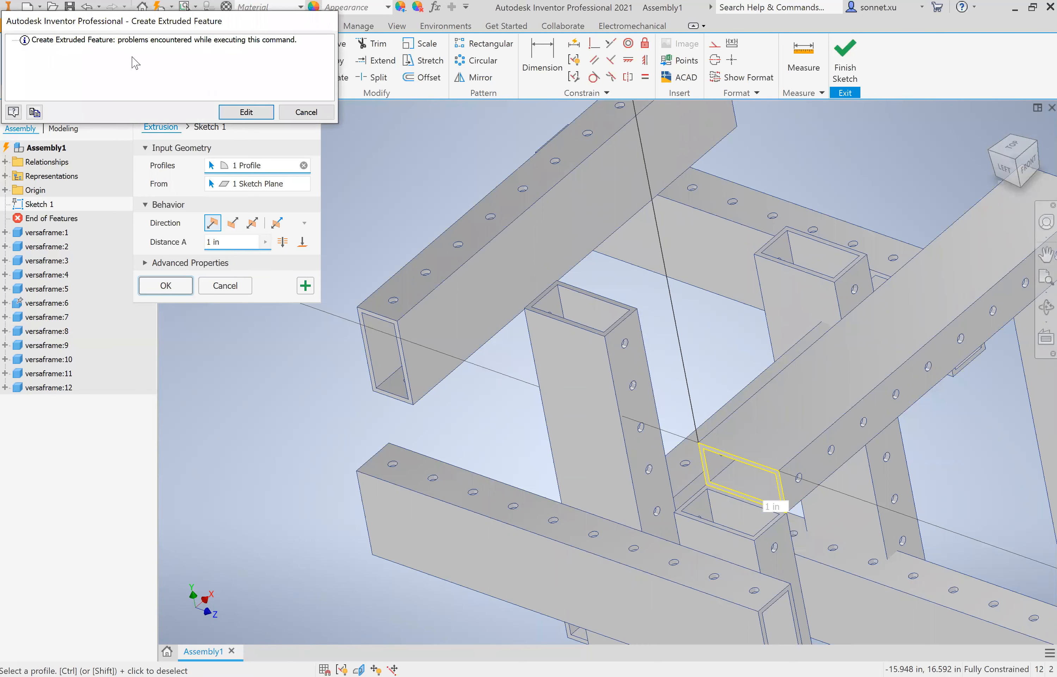
key(Escape)
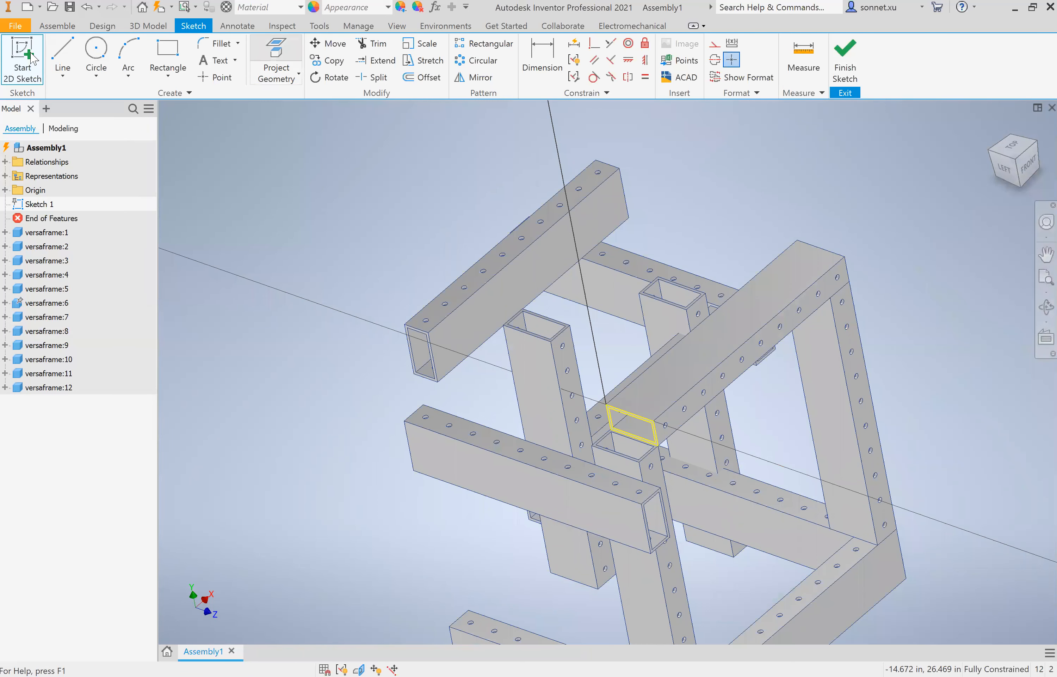
click(73, 50)
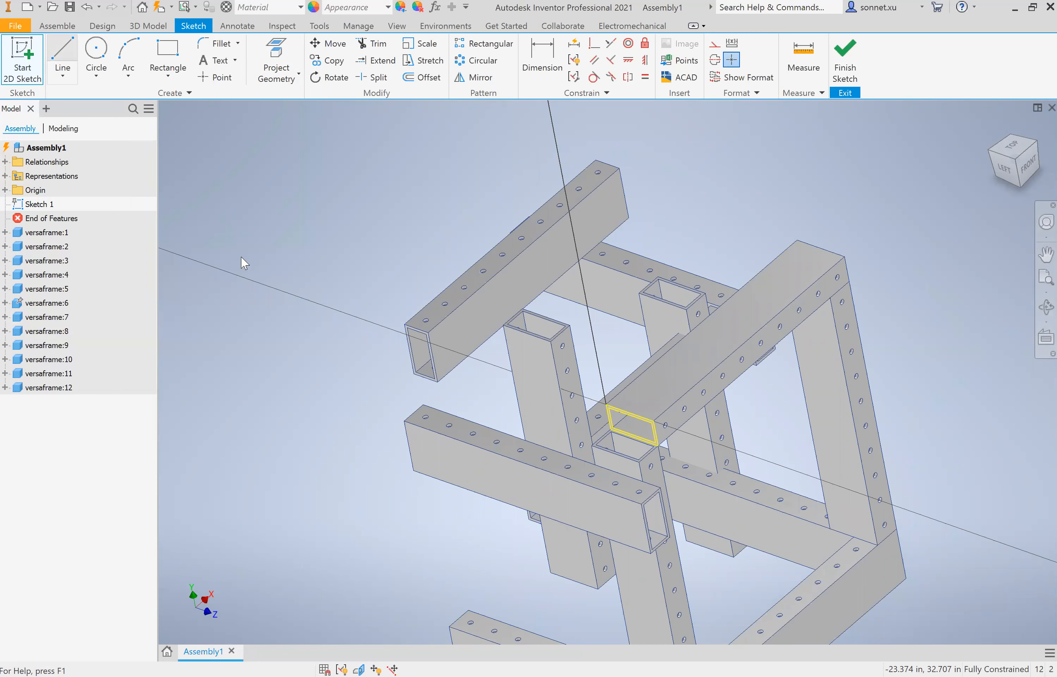
key(e)
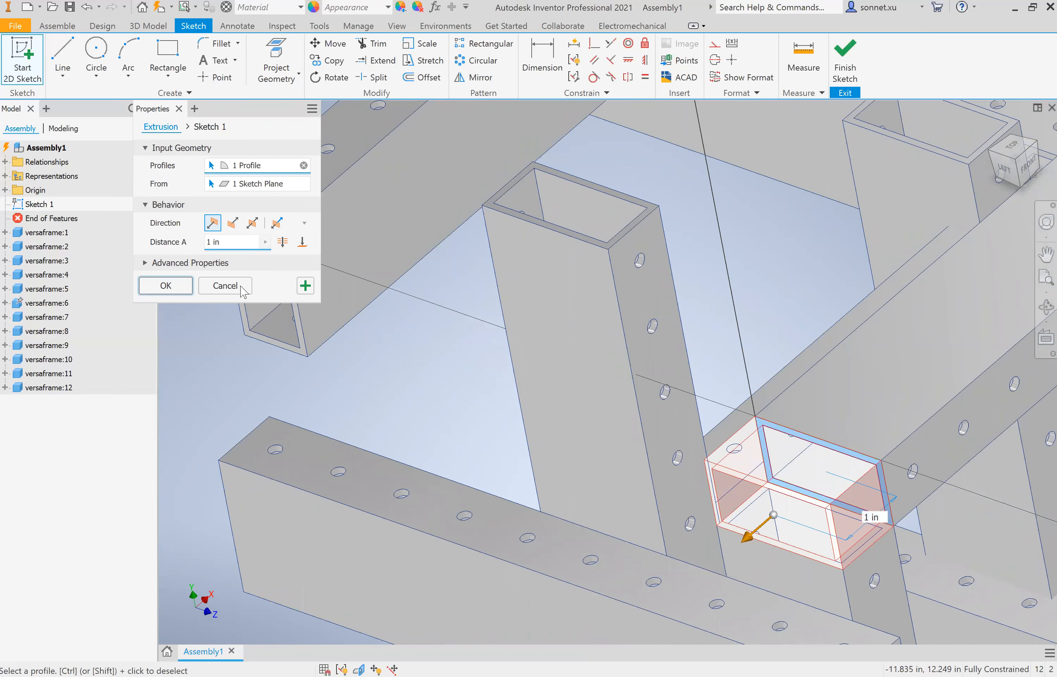
click(240, 286)
- Finish the sketch on versaframe:4's end face
scroll(393, 360, up, 3)
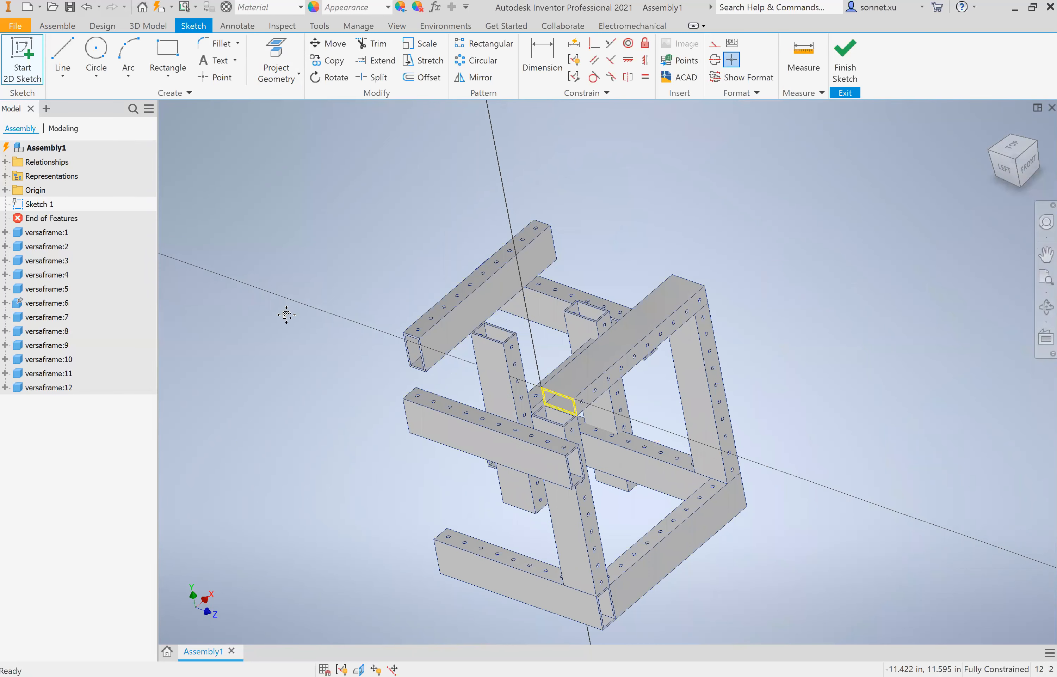
scroll(415, 447, down, 3)
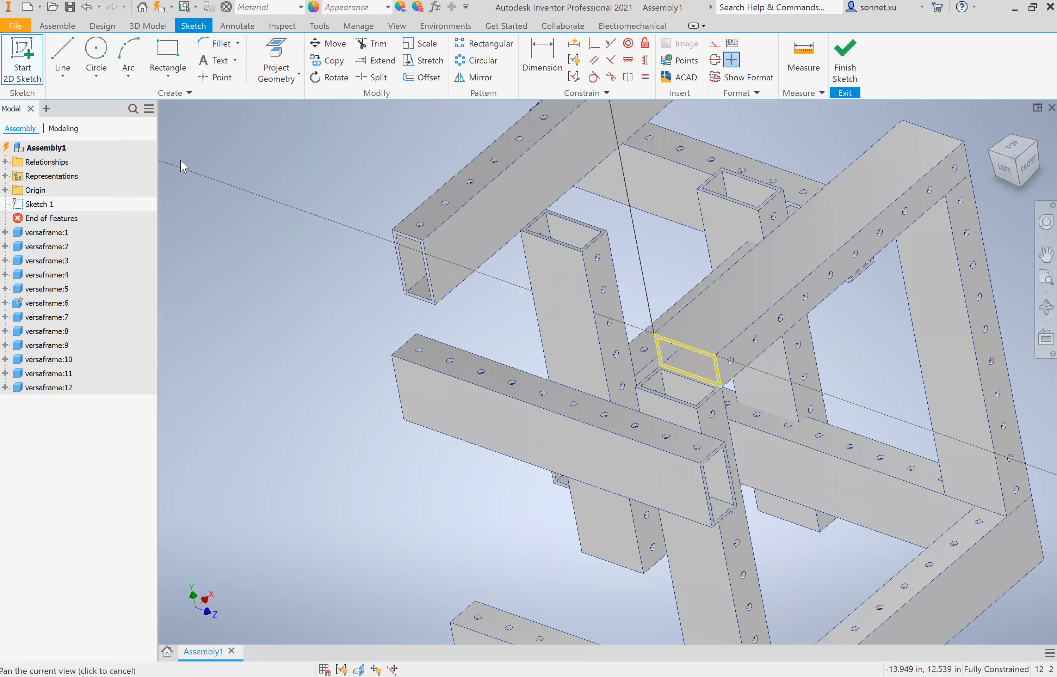
middle_drag(183, 166, 147, 177)
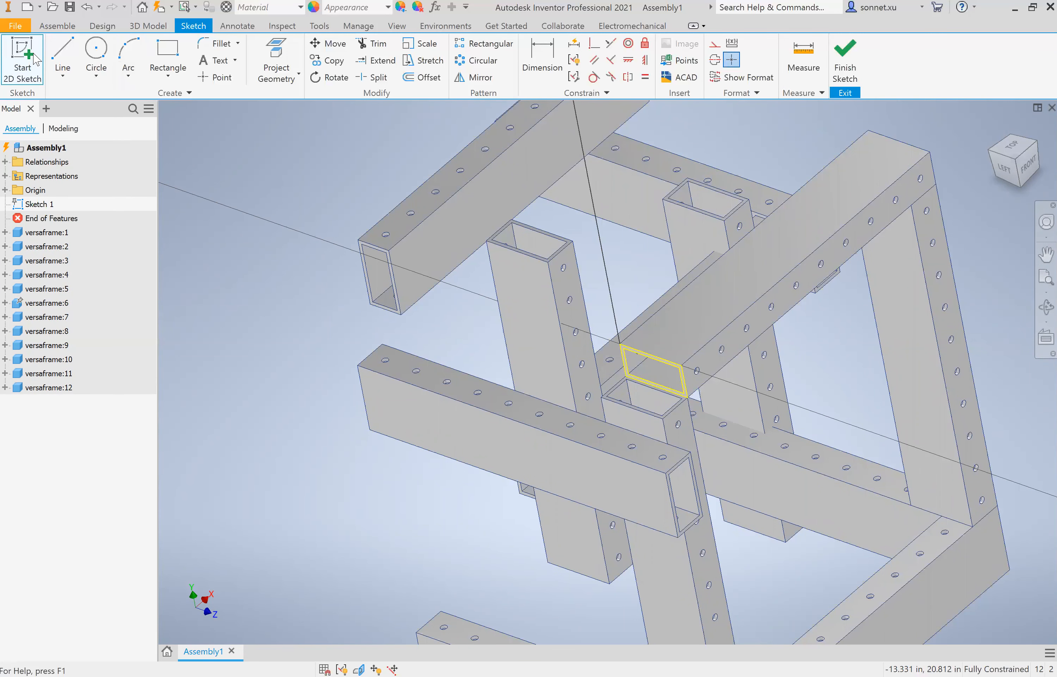
click(846, 58)
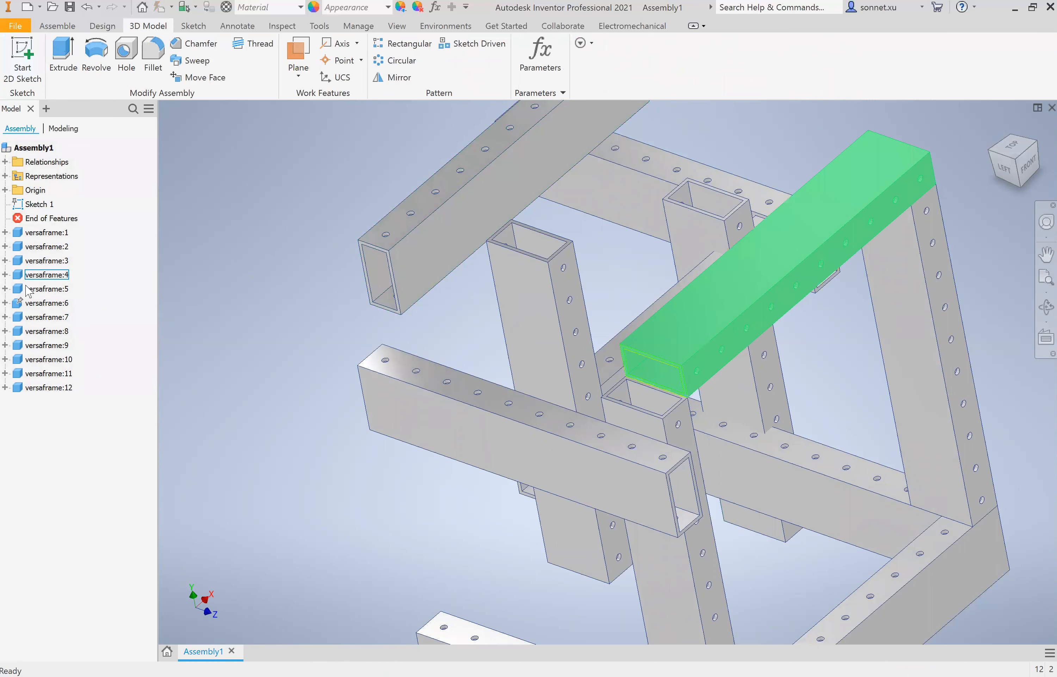
- Edit versaframe:4 in place, set the distance of Extrusion1 to 11 in, and return to the assembly
right_click(701, 341)
click(22, 274)
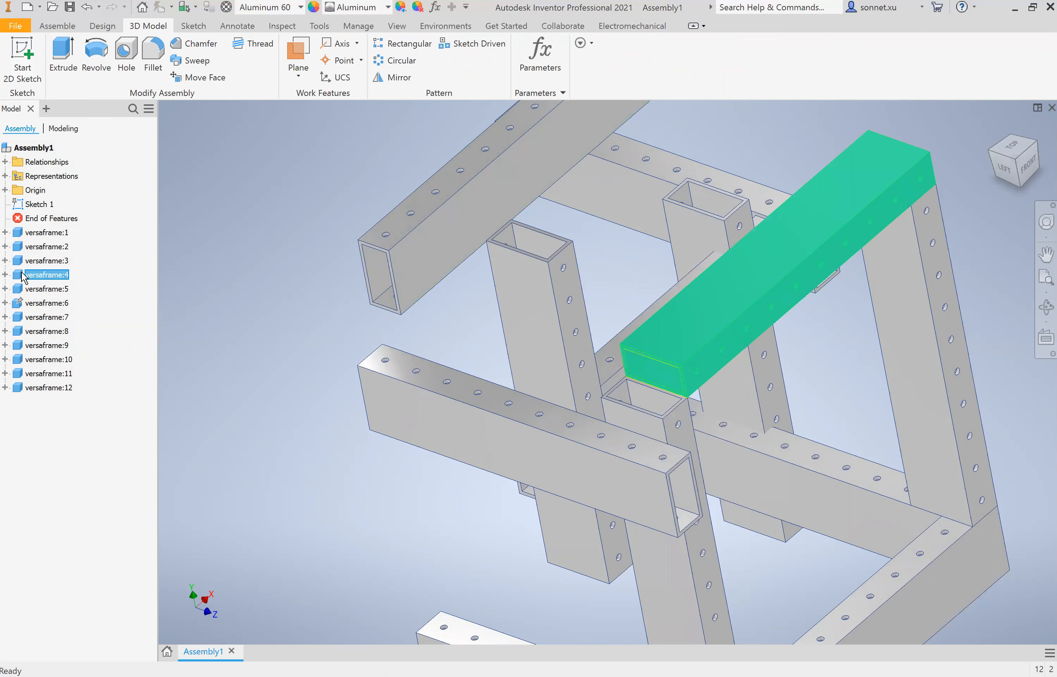
double_click(23, 275)
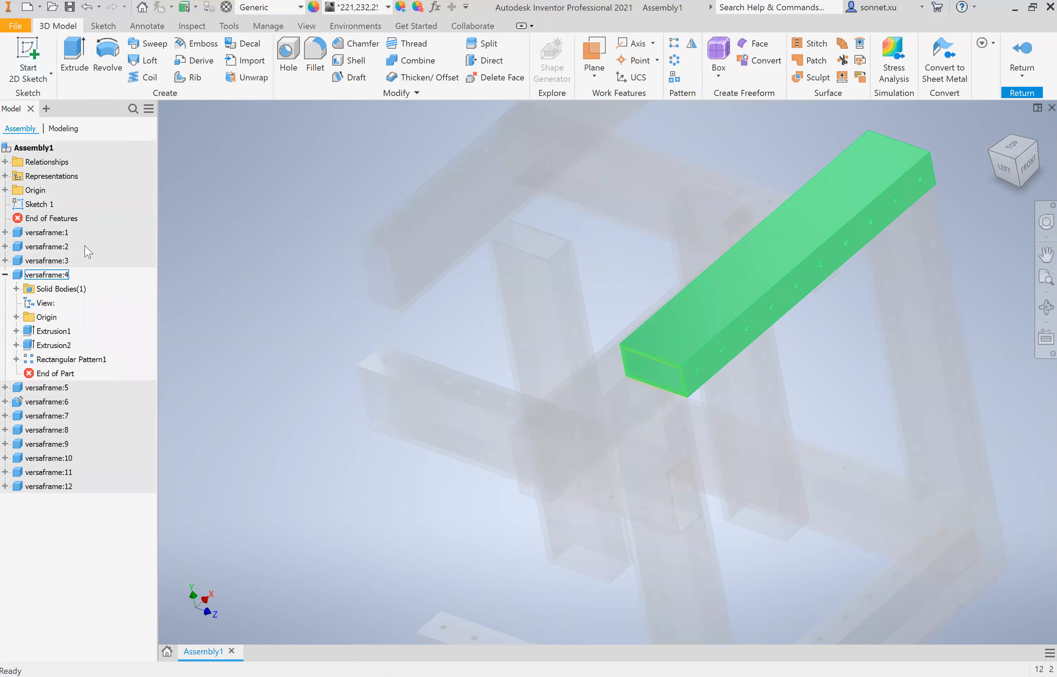
click(52, 345)
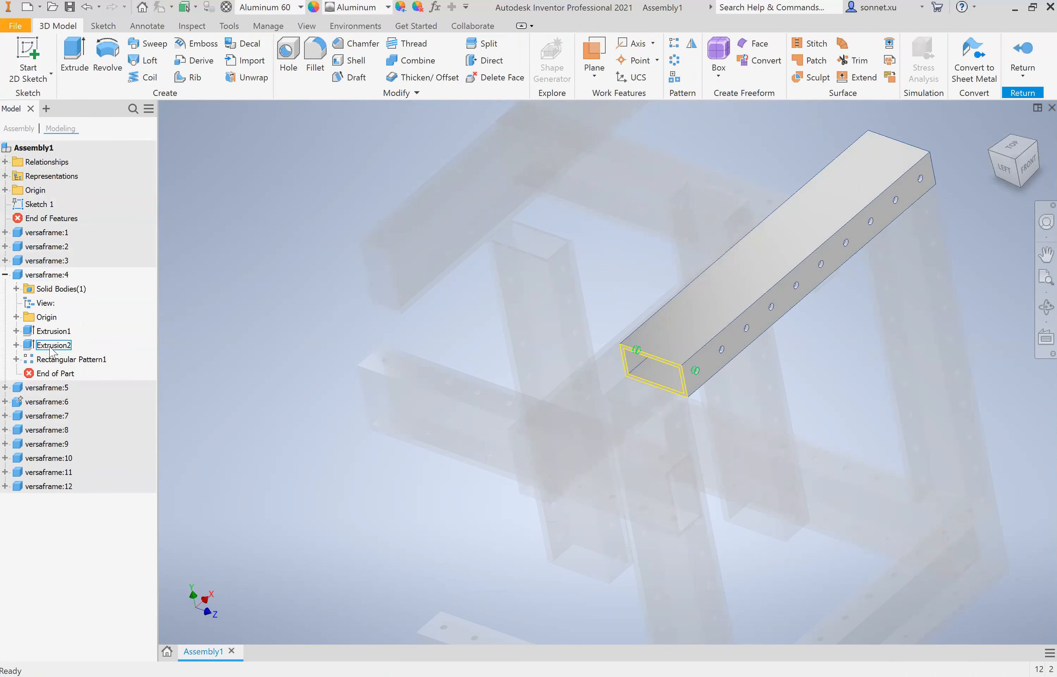
double_click(41, 332)
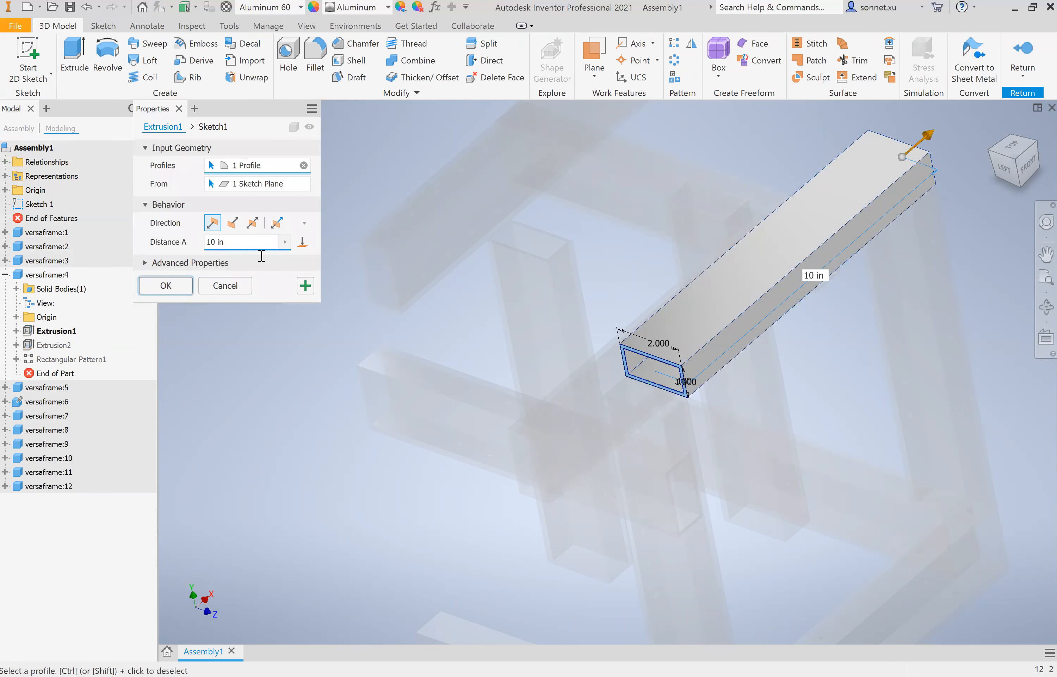
text(11)
key(Return)
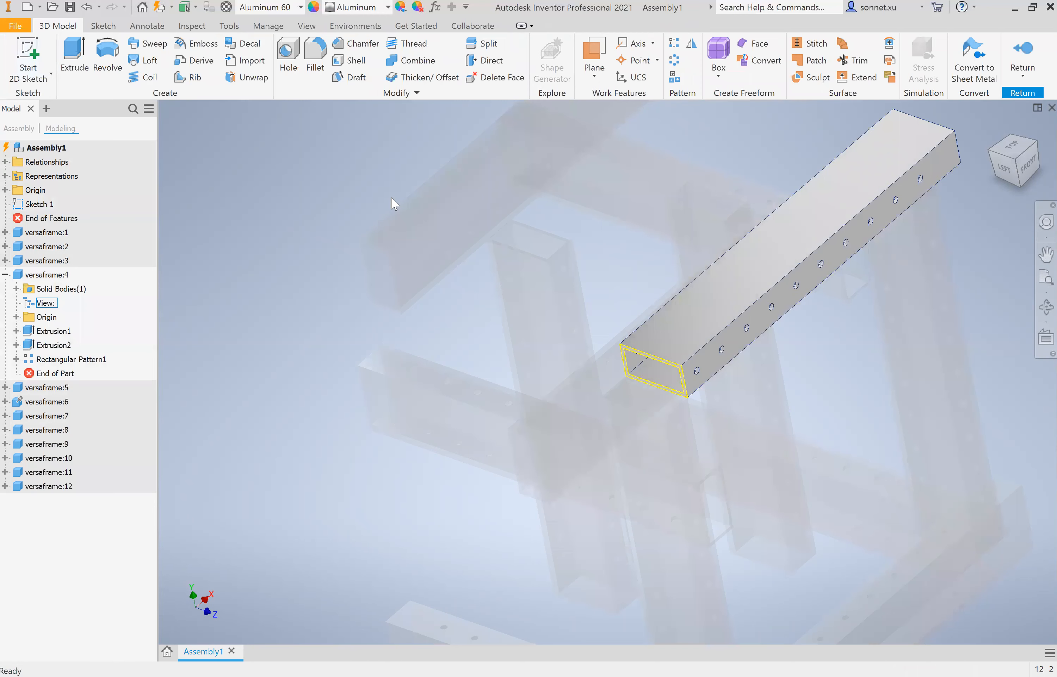
click(1023, 49)
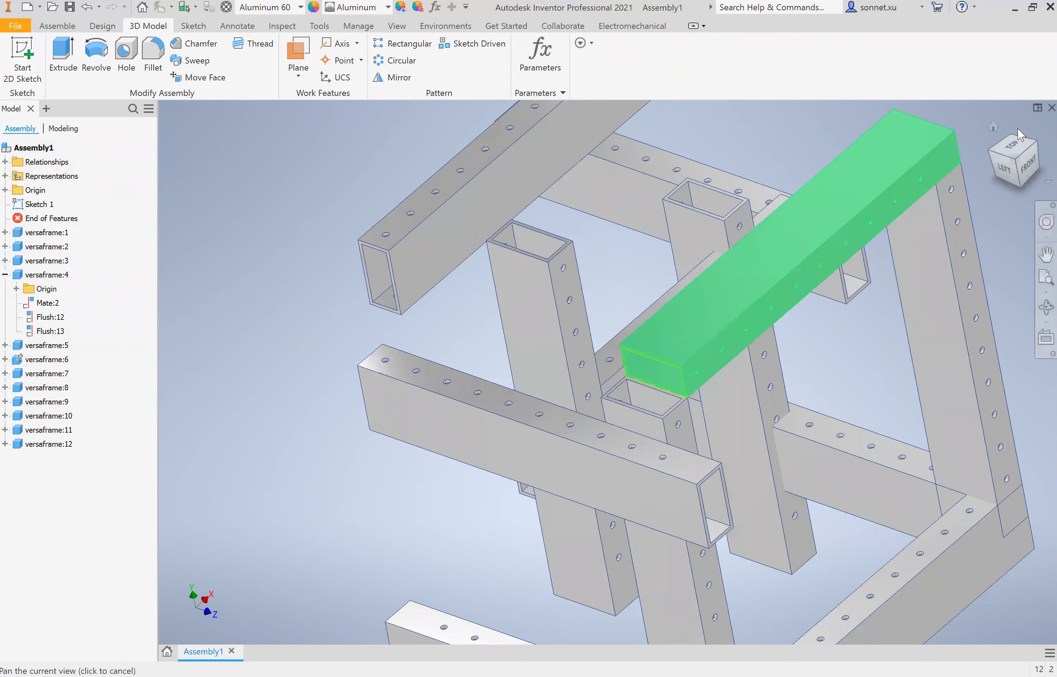
- View the whole frame from the home orientation and measure the long edge of versaframe:1 to check the other tubes' length
click(992, 128)
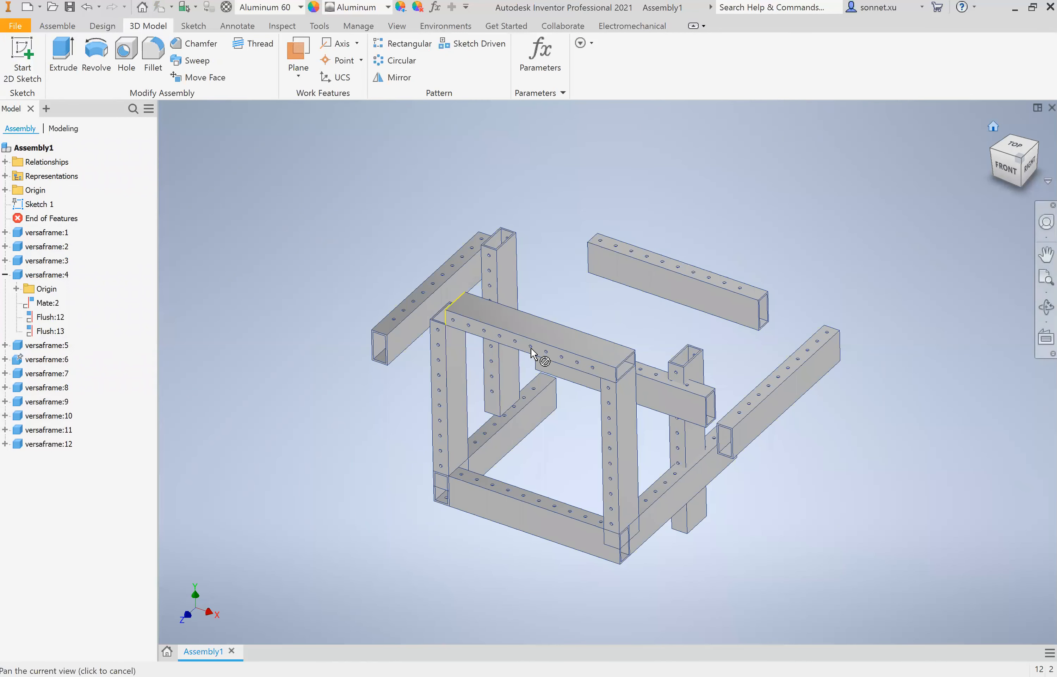
click(524, 343)
click(644, 393)
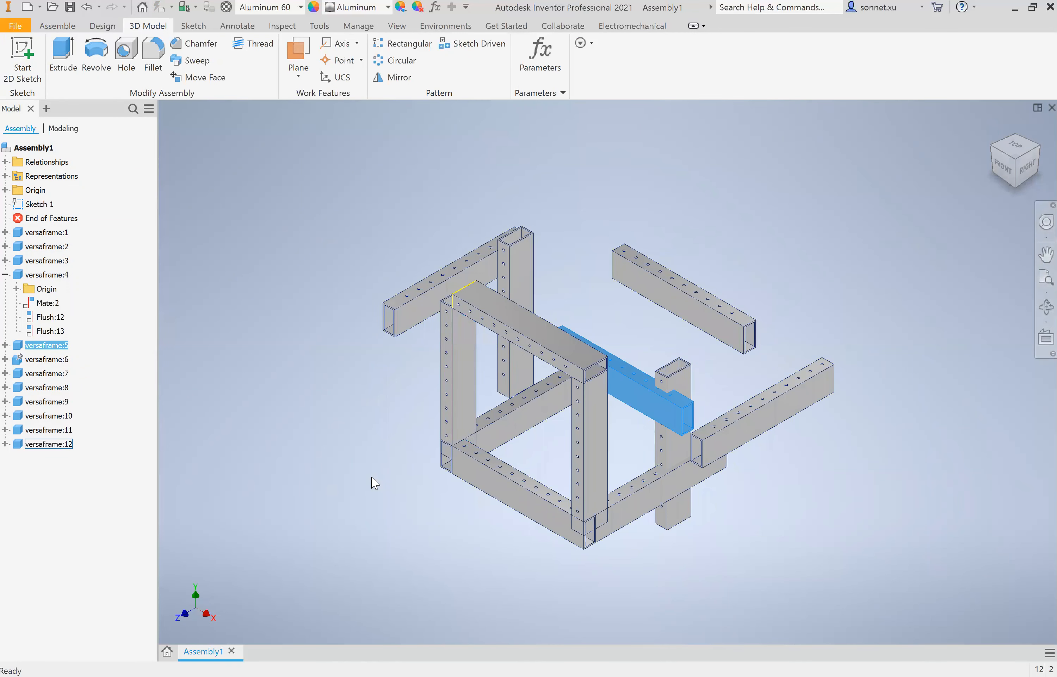
scroll(333, 482, down, 5)
scroll(404, 474, up, 4)
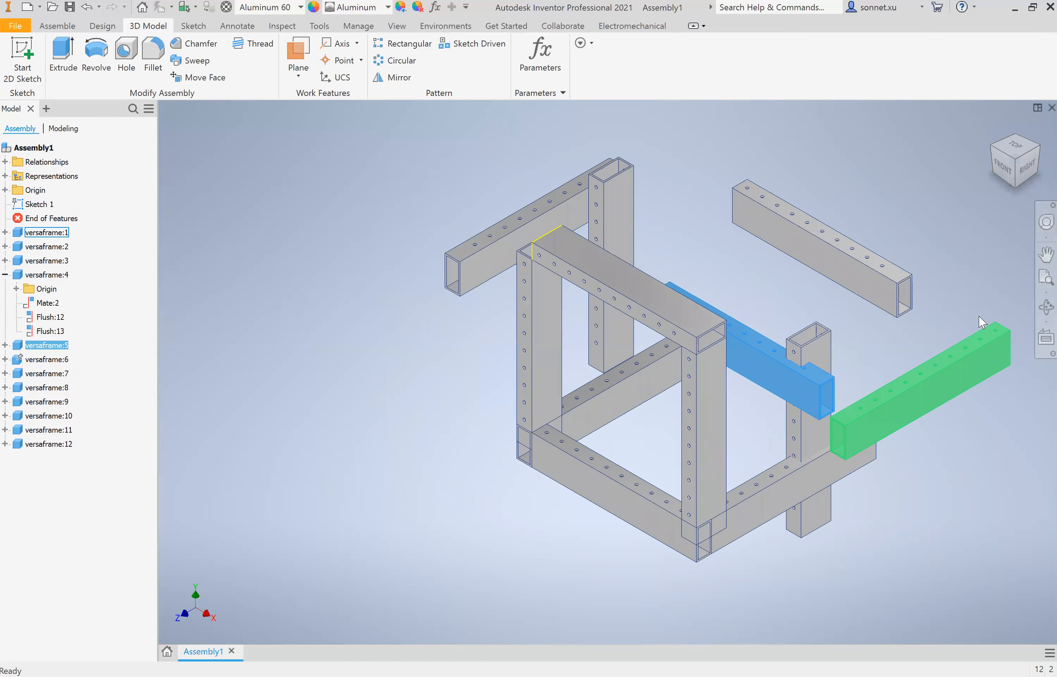
key(m)
click(891, 400)
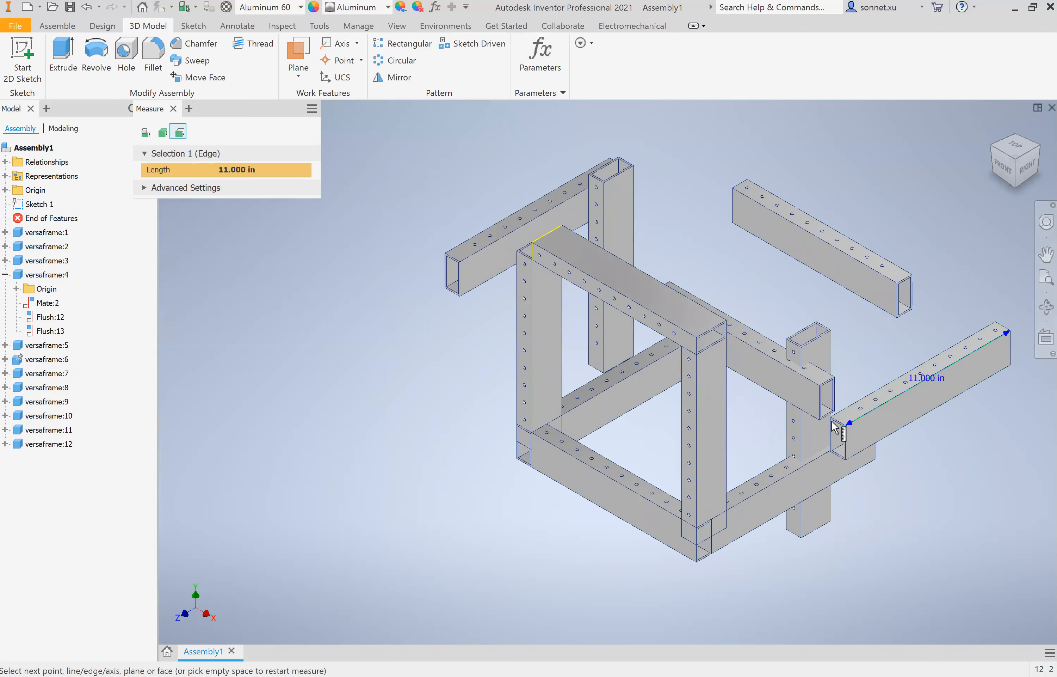
scroll(767, 435, up, 3)
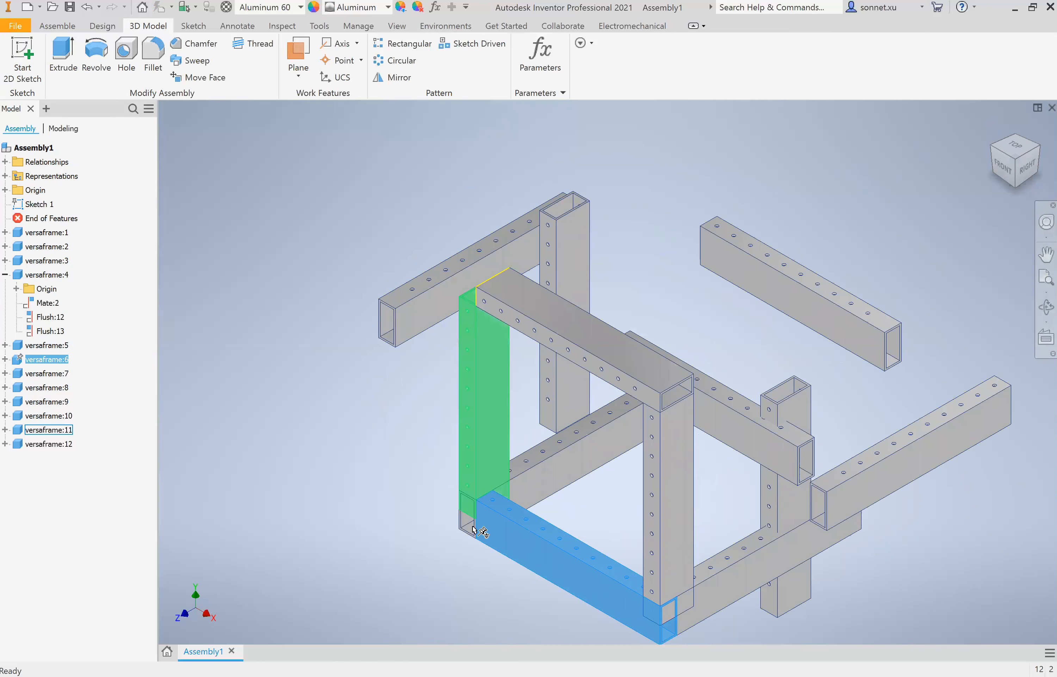
middle_drag(227, 448, 303, 472)
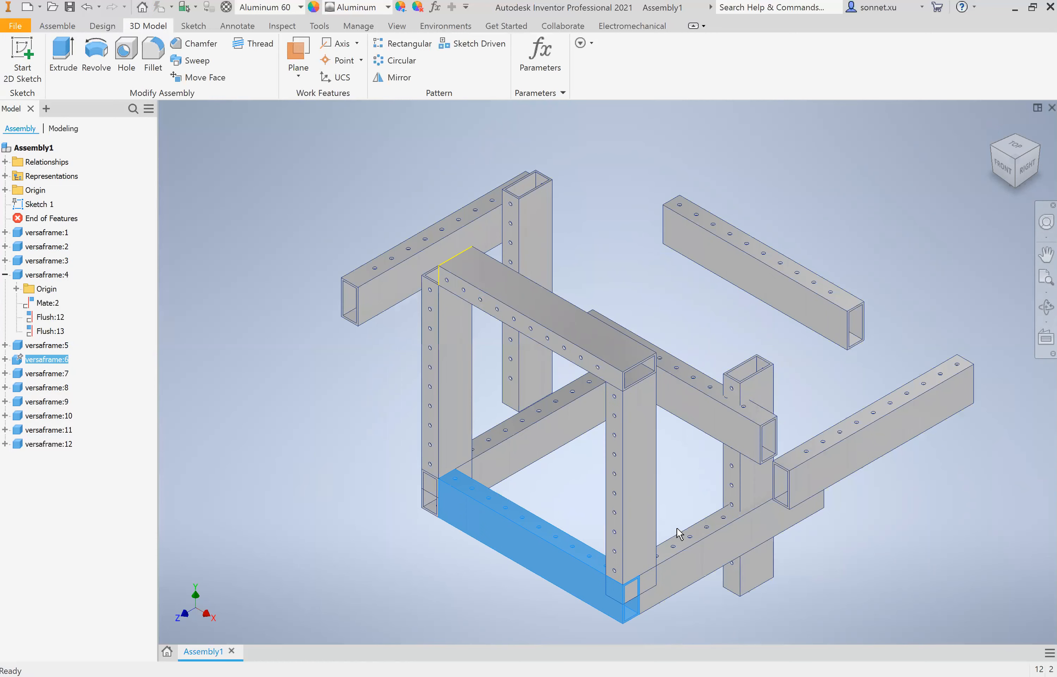
- Undo the tube length change and return to the assembly
key(ctrl+z)
key(ctrl+z)
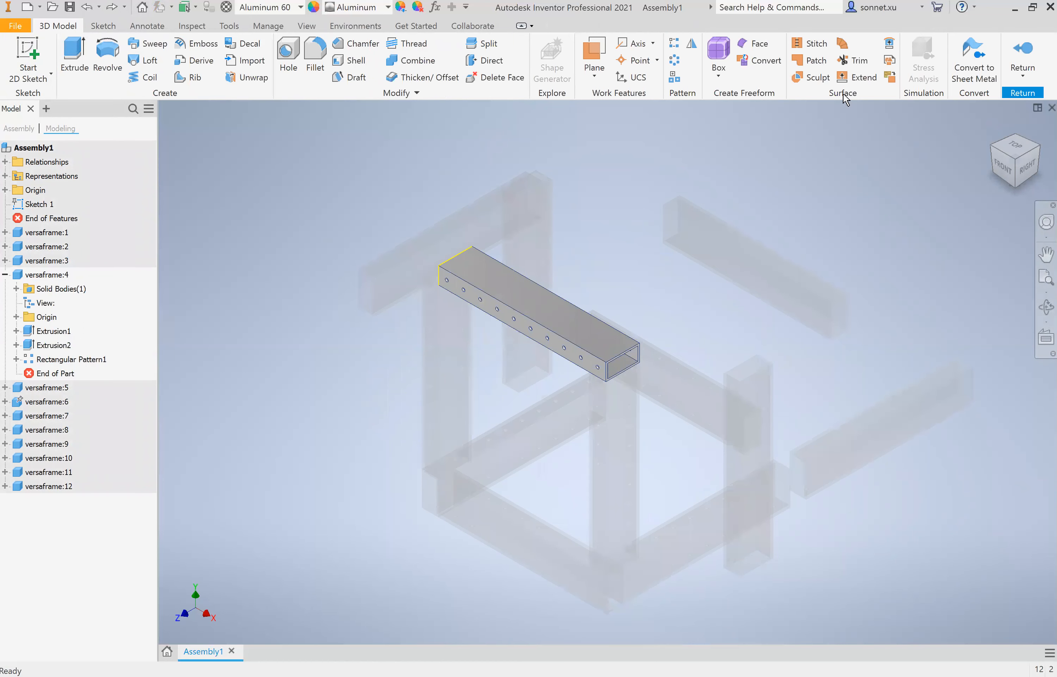
click(1010, 56)
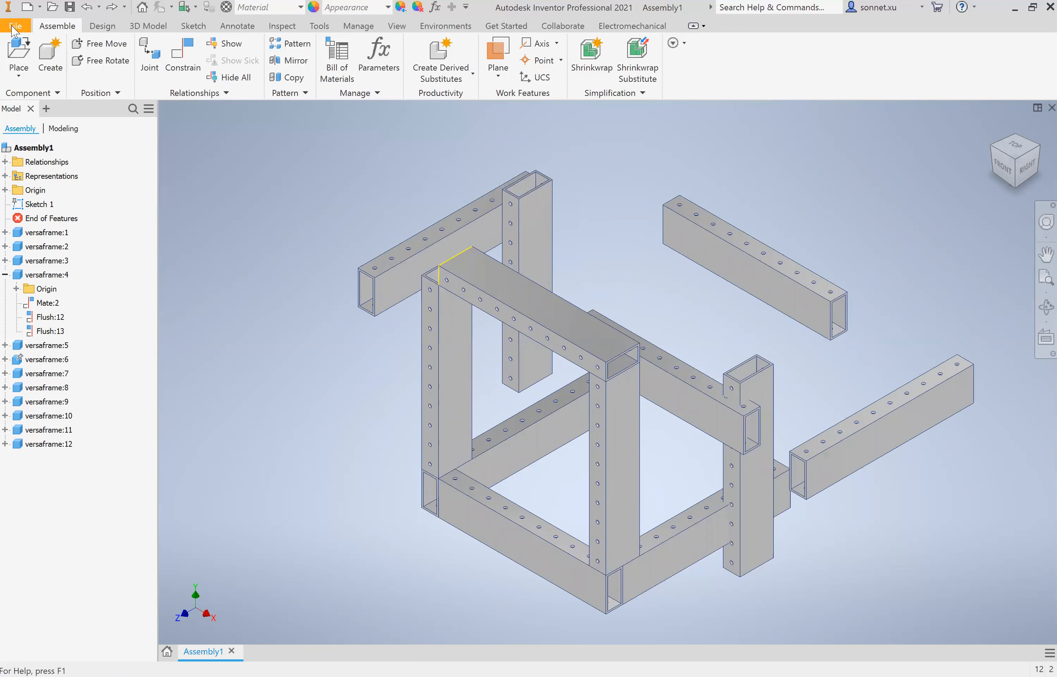
- Place one 1 x 2 x 0.050 Pre-Drilled VersaFrame tube in empty space beside the frame
click(19, 35)
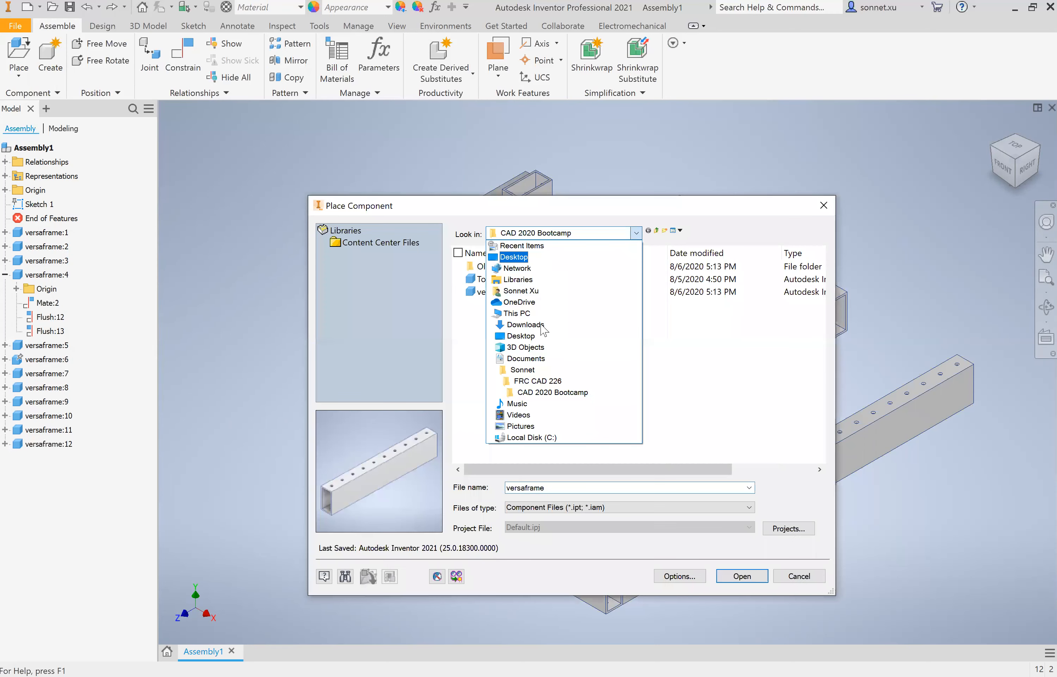
click(726, 569)
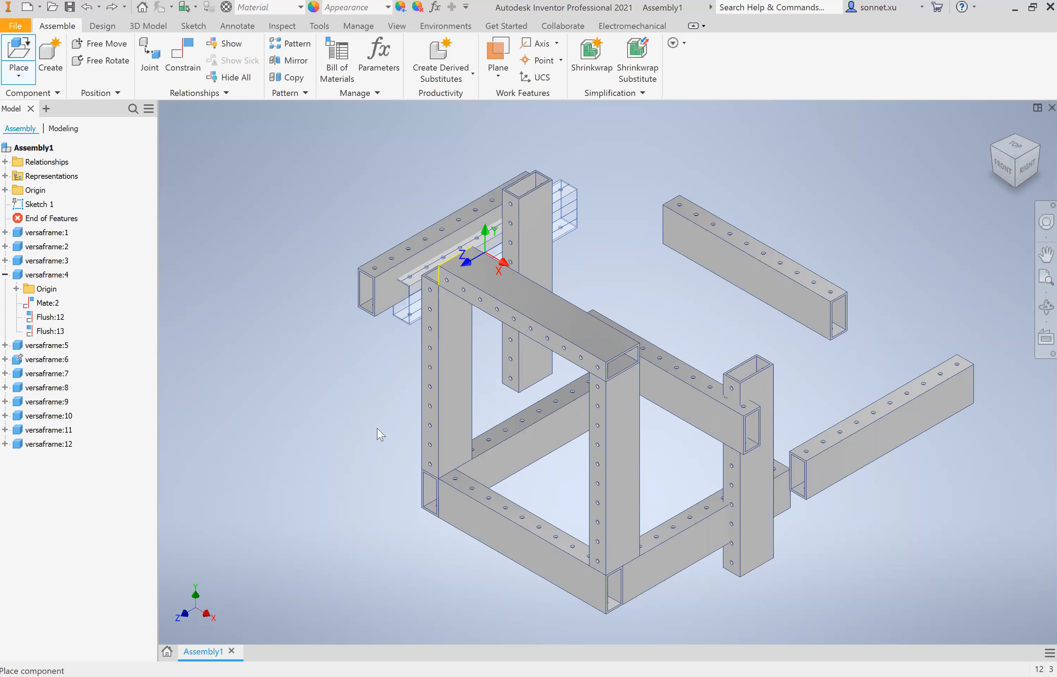
click(333, 417)
key(Escape)
- Open the newly placed pre-drilled VersaFrame tube as a part in its own document
double_click(332, 417)
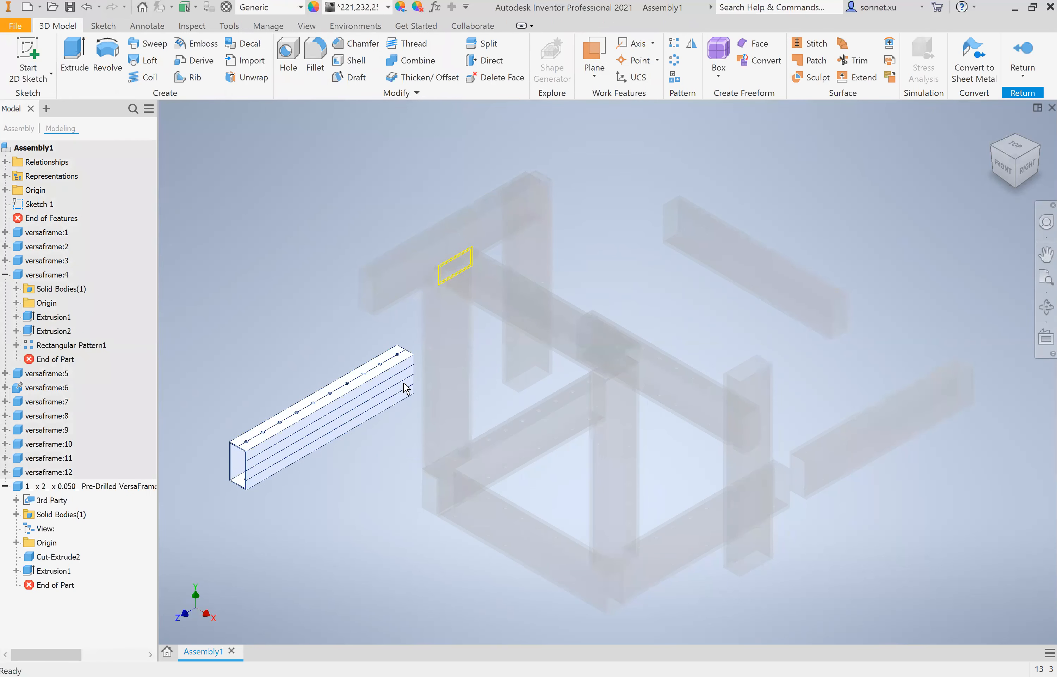
click(1023, 47)
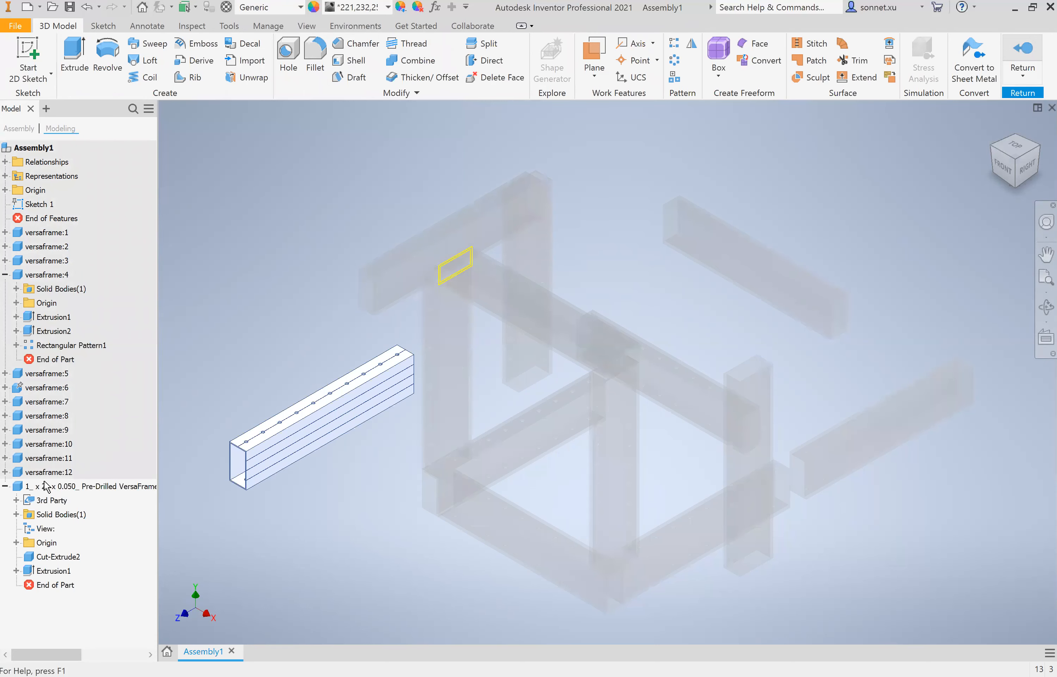
click(283, 444)
right_click(283, 408)
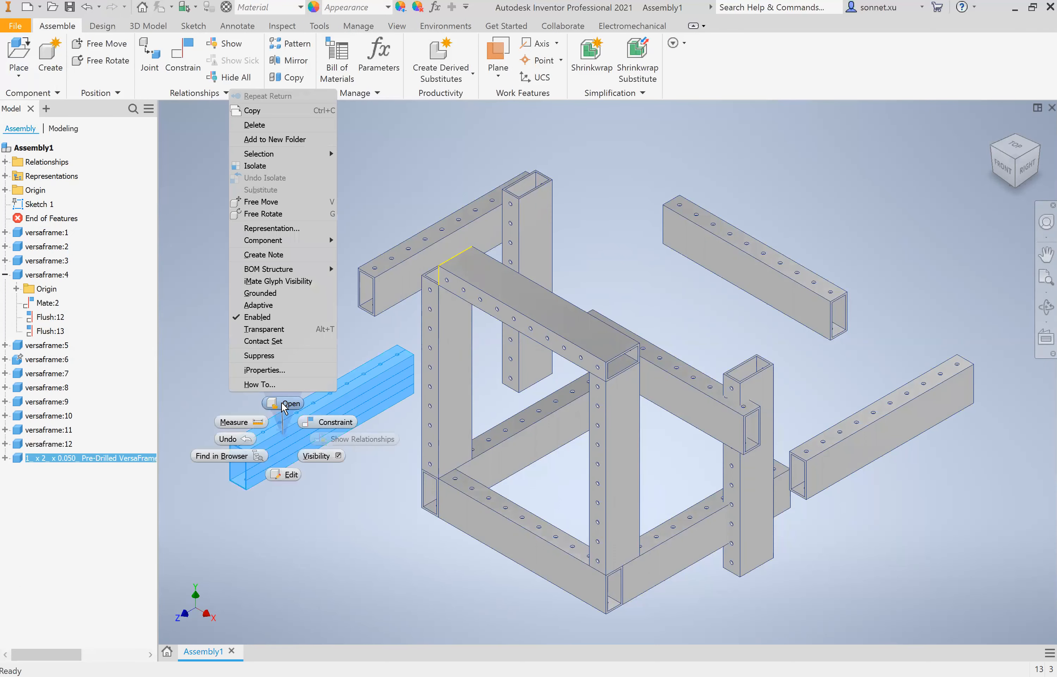
key(Escape)
middle_drag(640, 327, 378, 429)
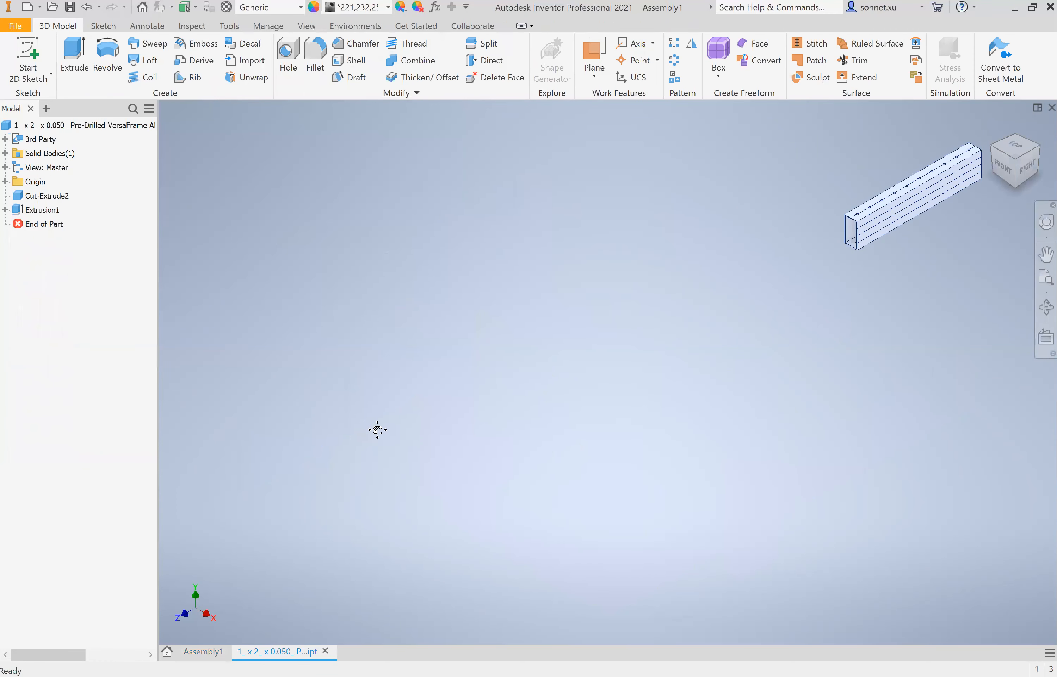
- Set the cut distance of Extrusion1 to 48 in and close the part to return to the assembly
click(18, 211)
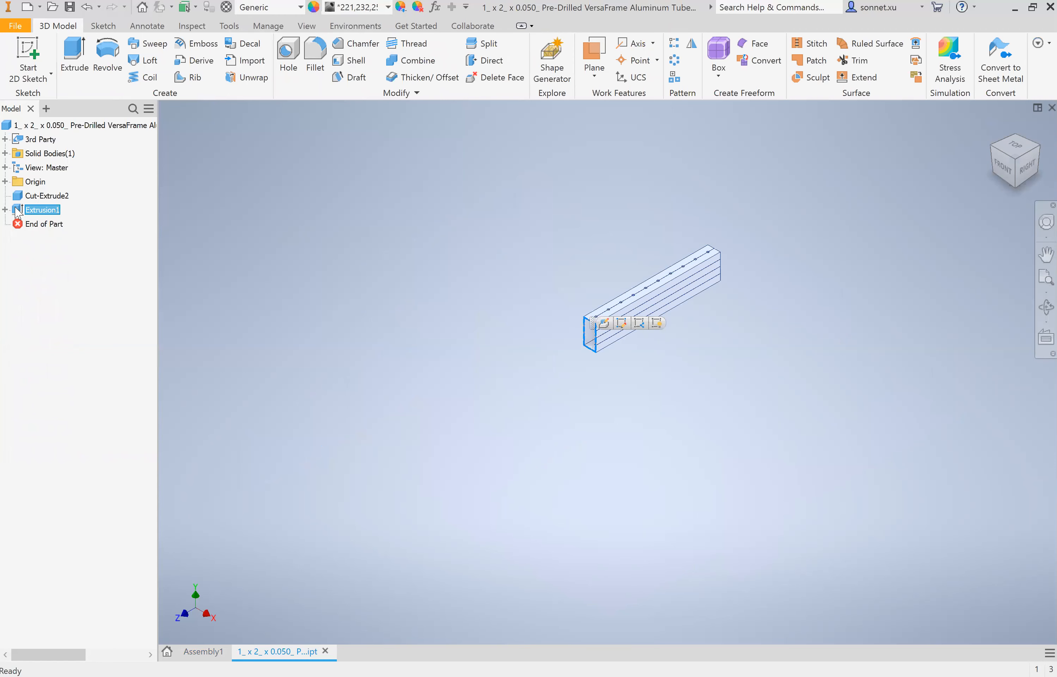
double_click(16, 208)
click(211, 242)
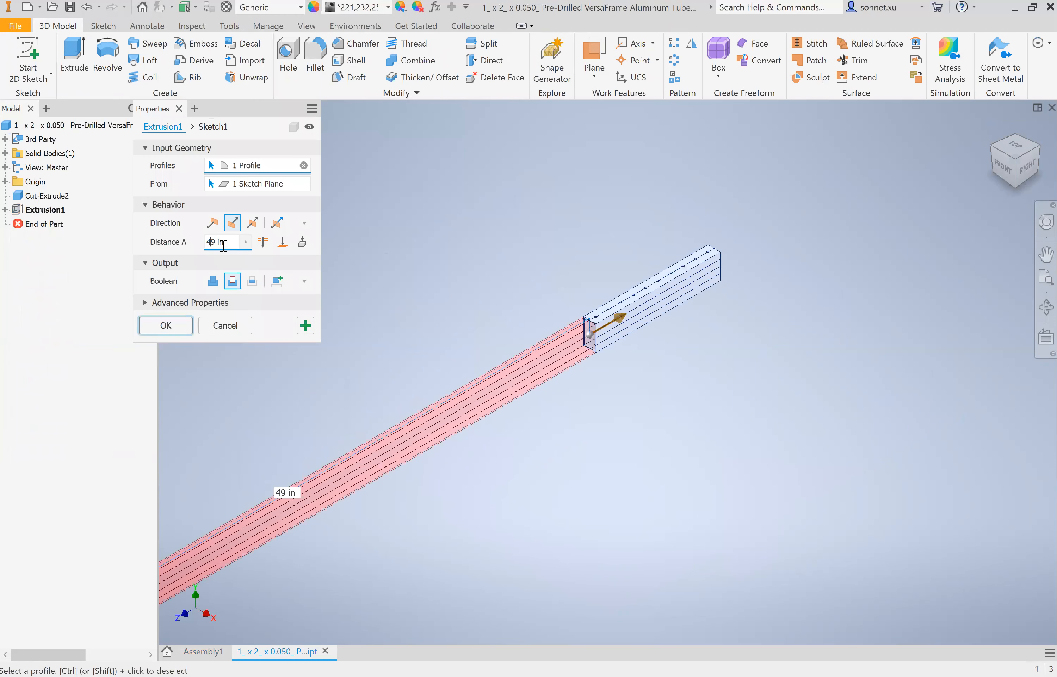
key(Delete)
text(8)
click(166, 325)
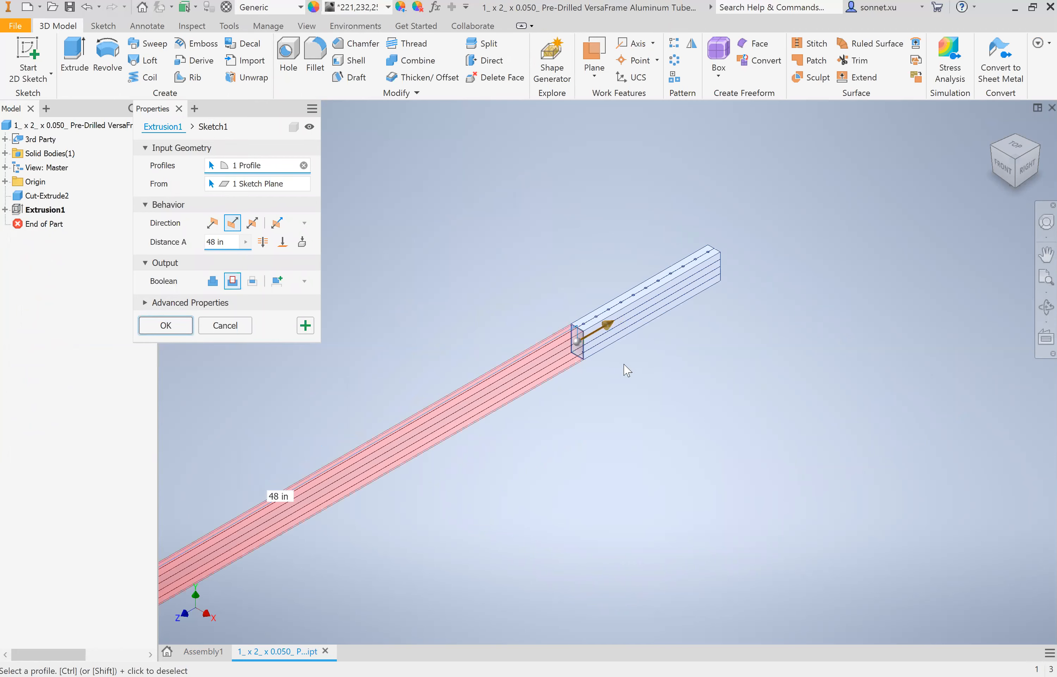
key(m)
click(591, 326)
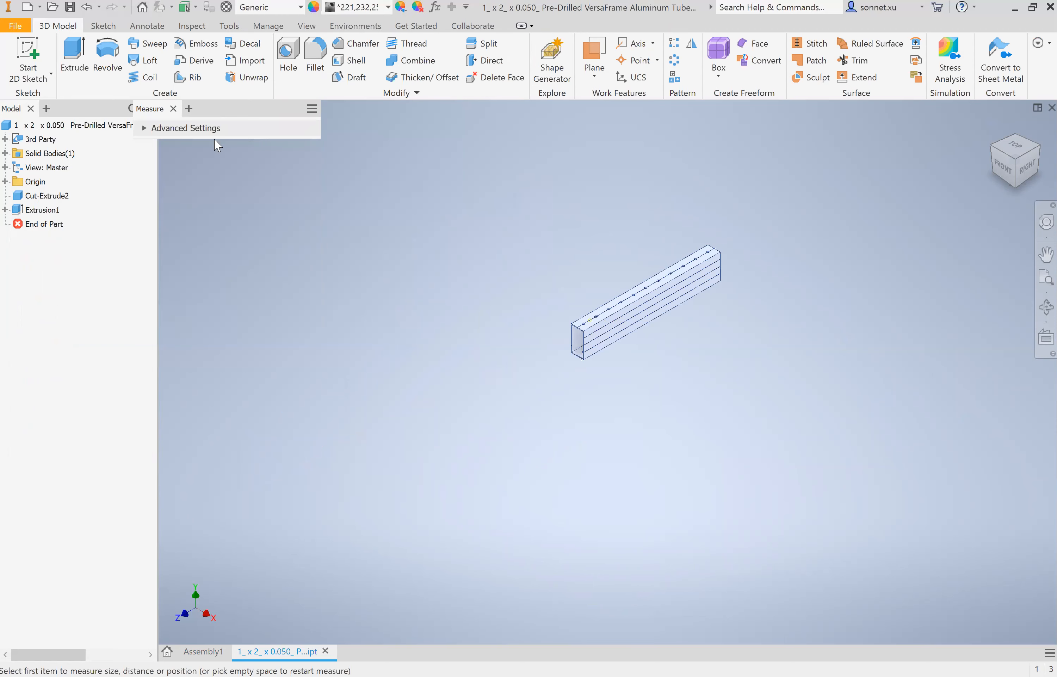
click(326, 650)
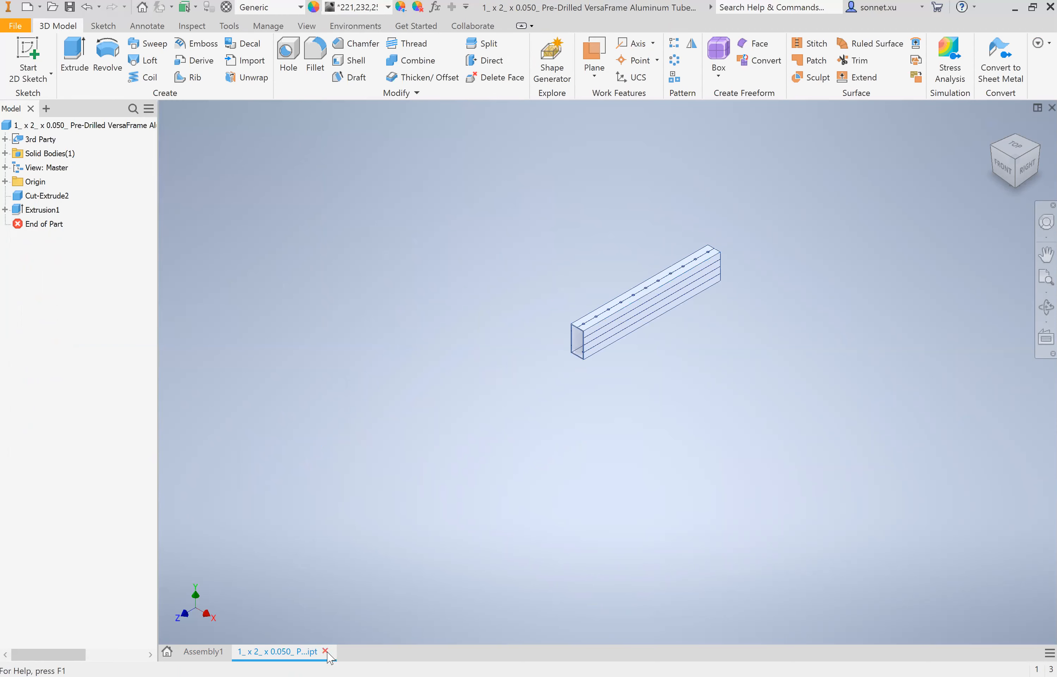
- Delete versaframe:4 from the assembly together with its dependent sketches
click(313, 452)
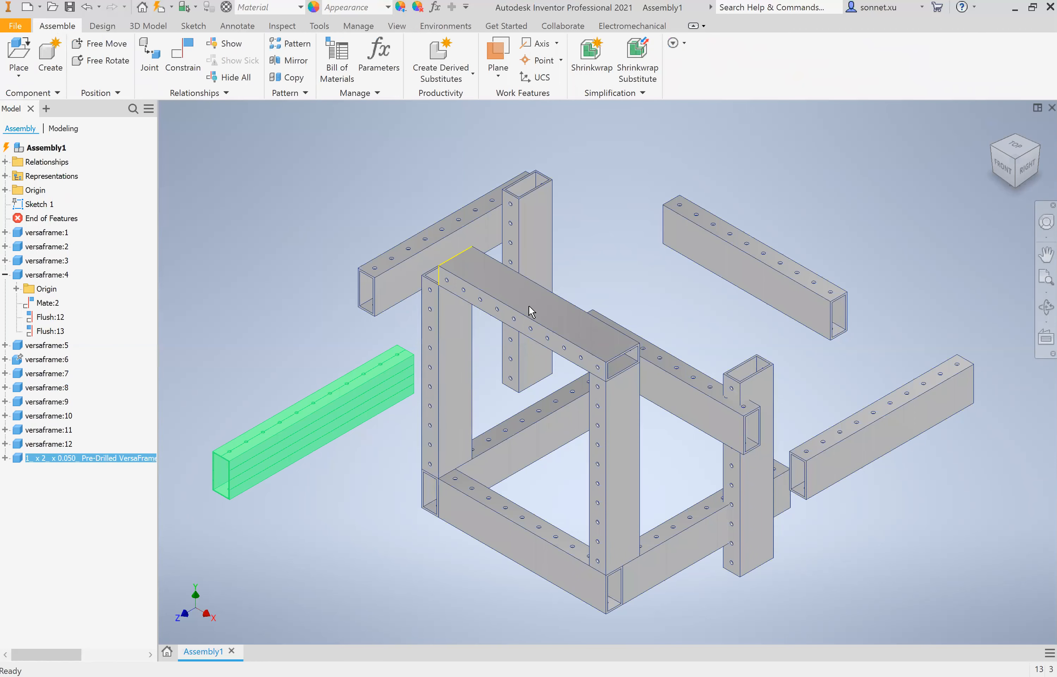
click(597, 349)
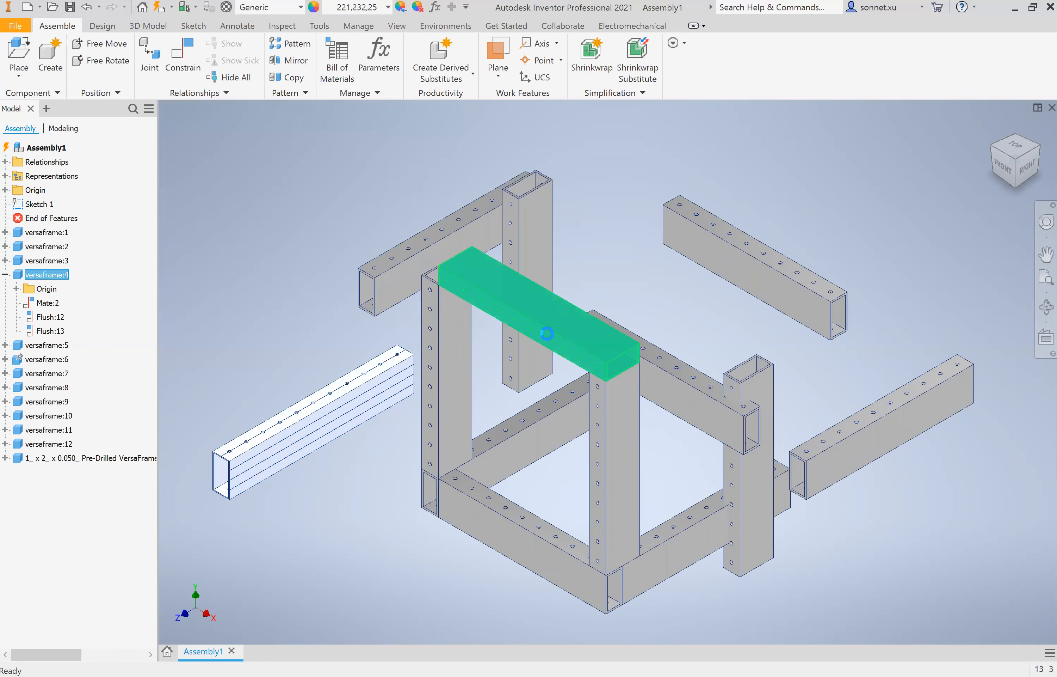
double_click(550, 339)
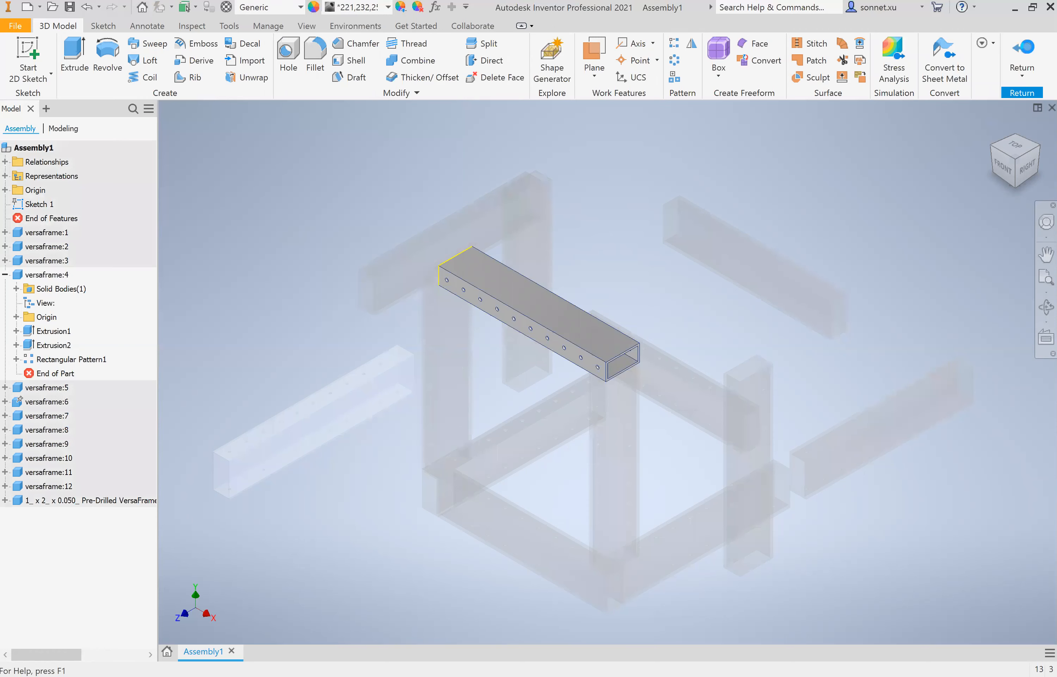
click(1022, 56)
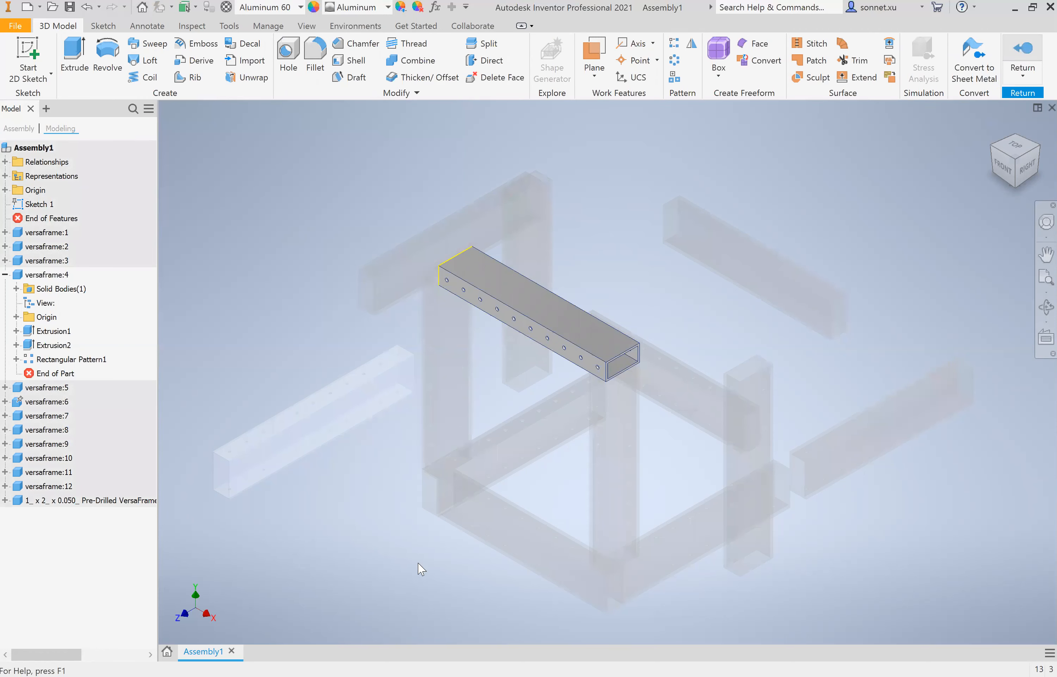
middle_drag(417, 562, 409, 570)
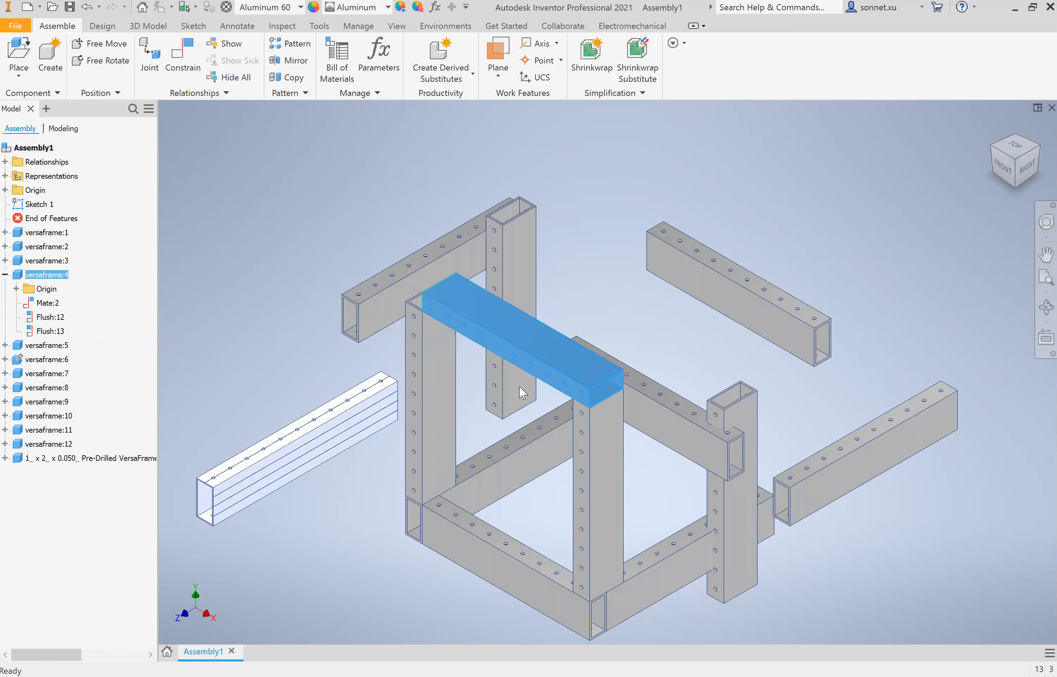
key(Delete)
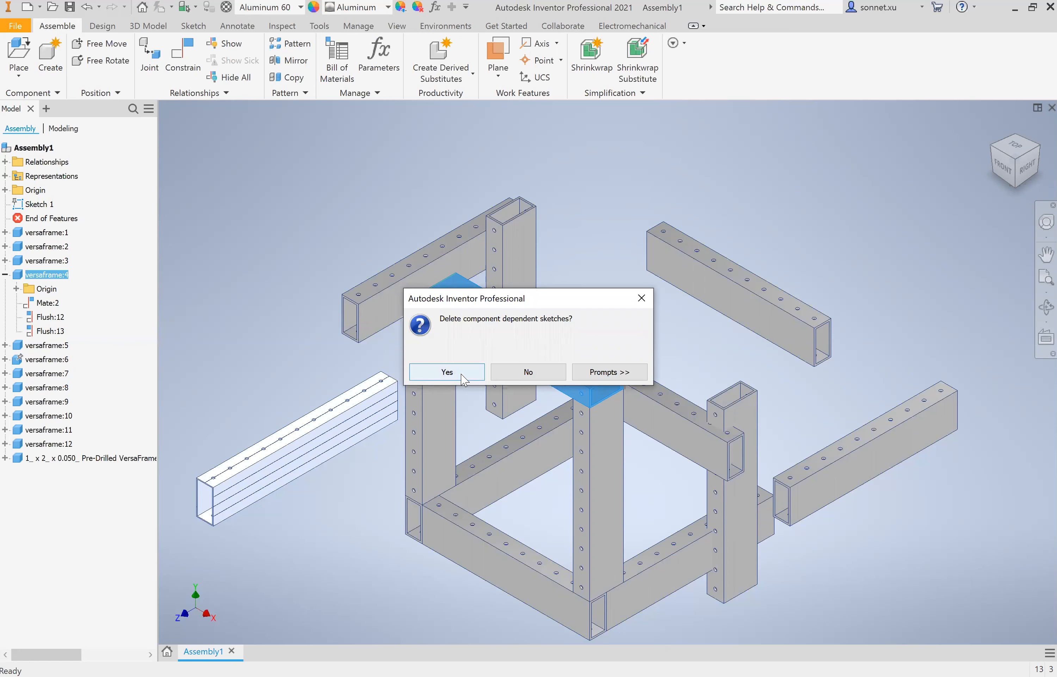
key(Return)
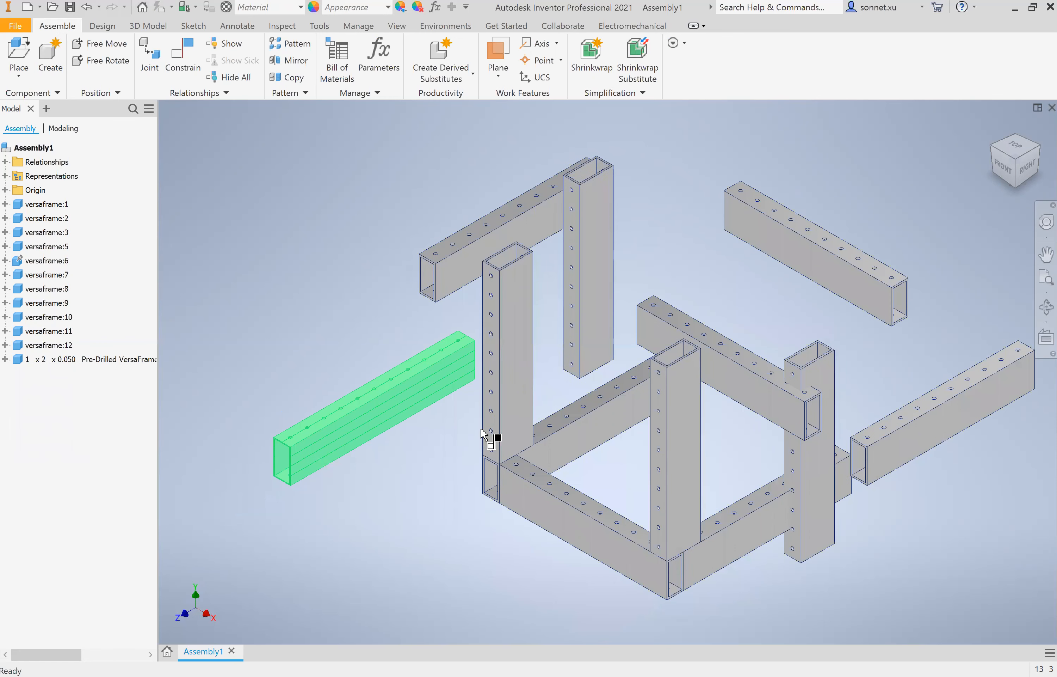
- Mate the pre-drilled tube's wide face to the open upper end of the front corner upright with zero offset
key(c)
scroll(766, 528, up, 5)
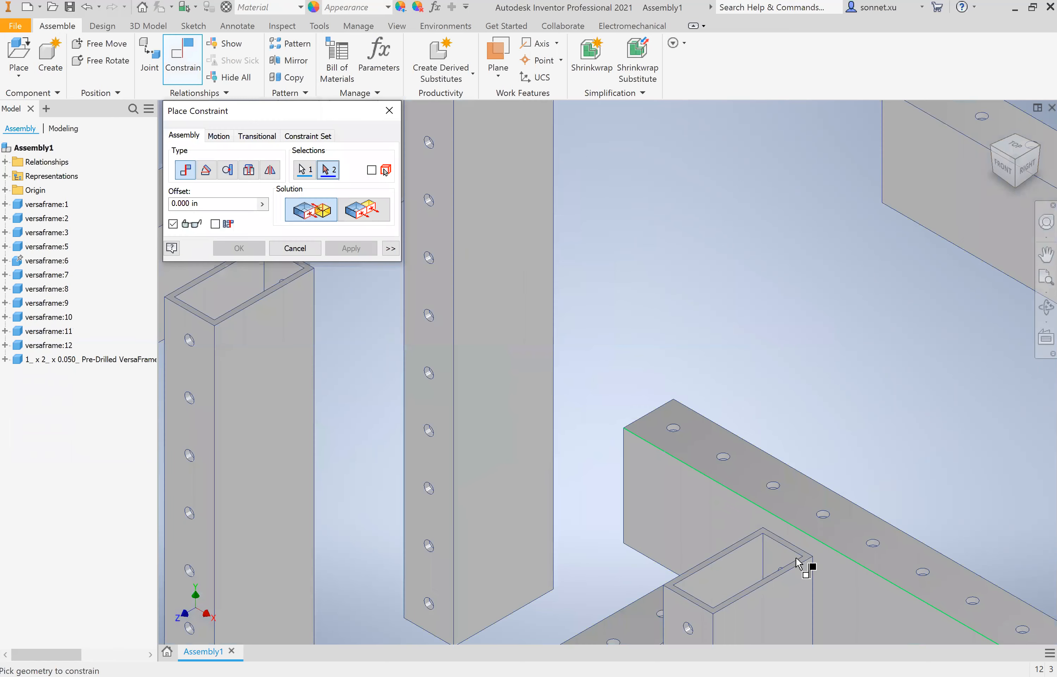
scroll(785, 553, up, 5)
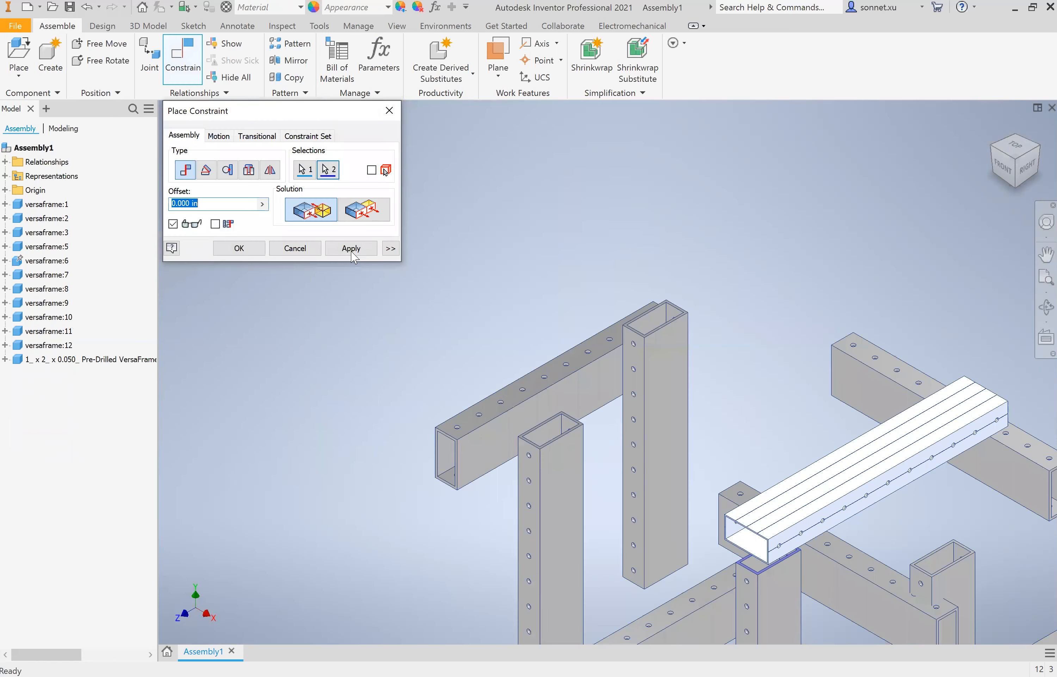
click(349, 251)
- Apply a flush constraint between the pre-drilled tube's end face and the front corner upright's wide side face
scroll(766, 600, up, 5)
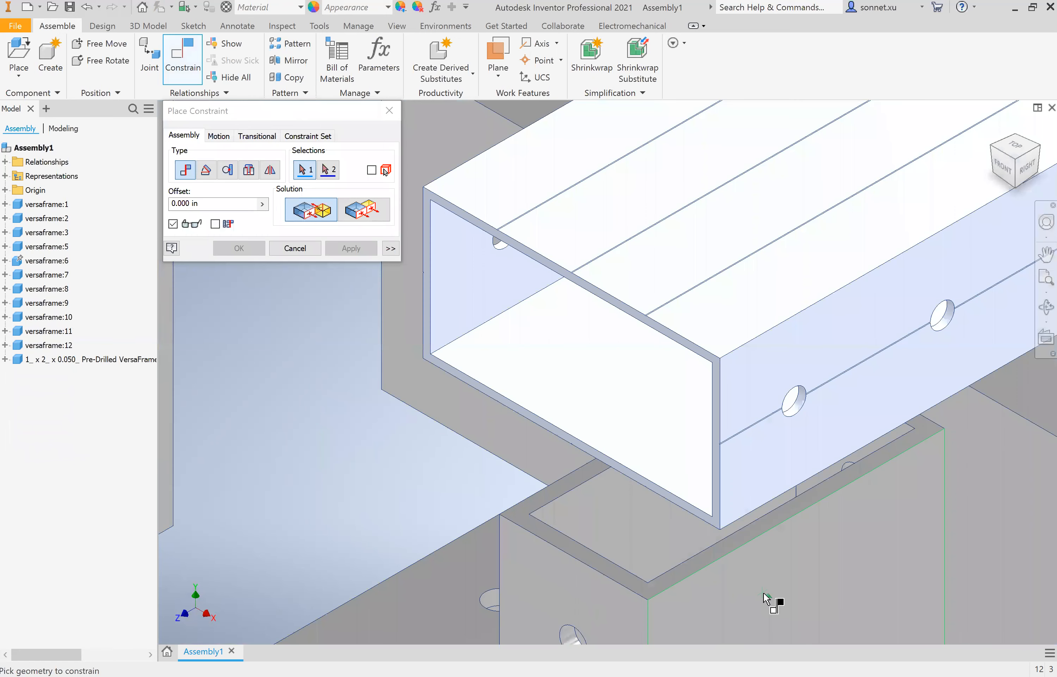
click(714, 424)
scroll(717, 428, up, 5)
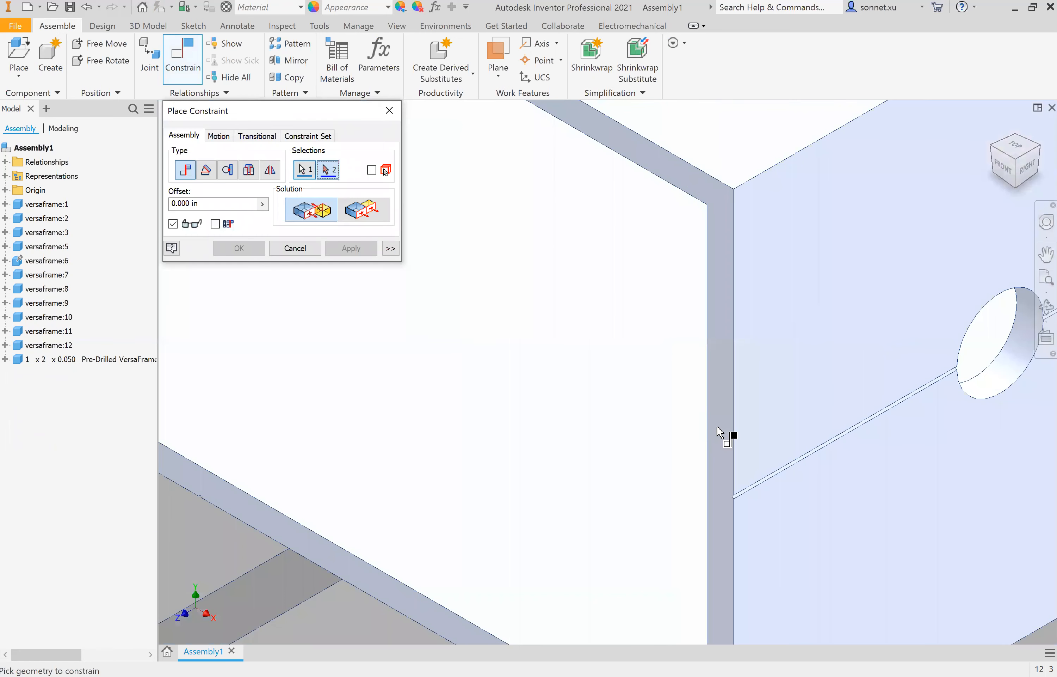
click(757, 478)
click(373, 213)
click(367, 255)
- Make the pre-drilled tube's side face with holes flush with the drilled face of the front corner upright
scroll(590, 275, up, 3)
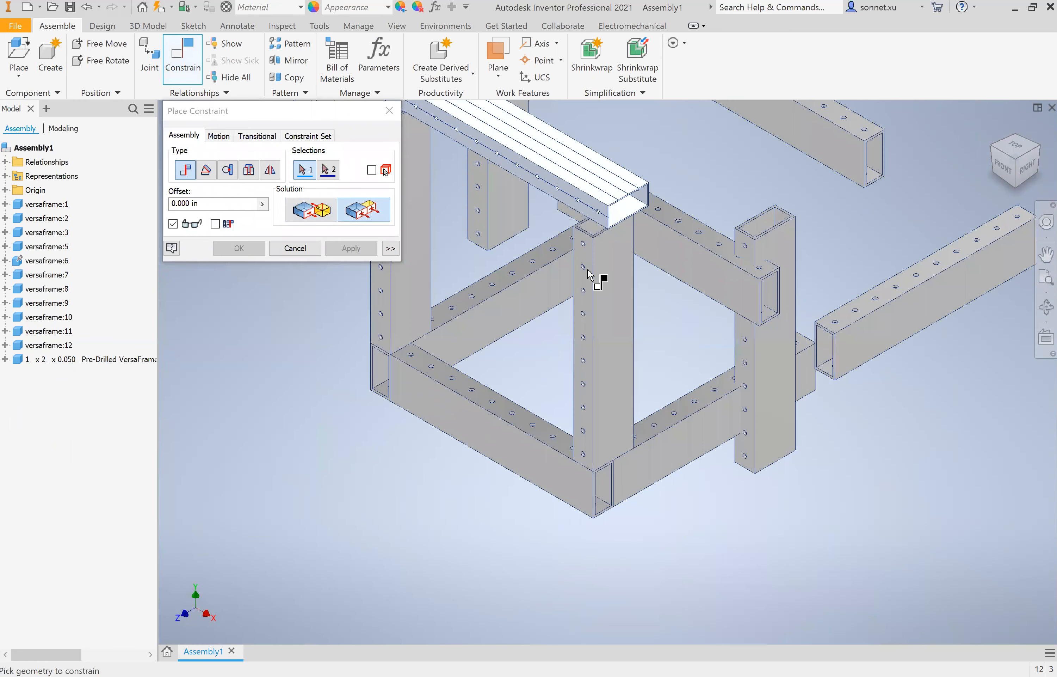
click(591, 275)
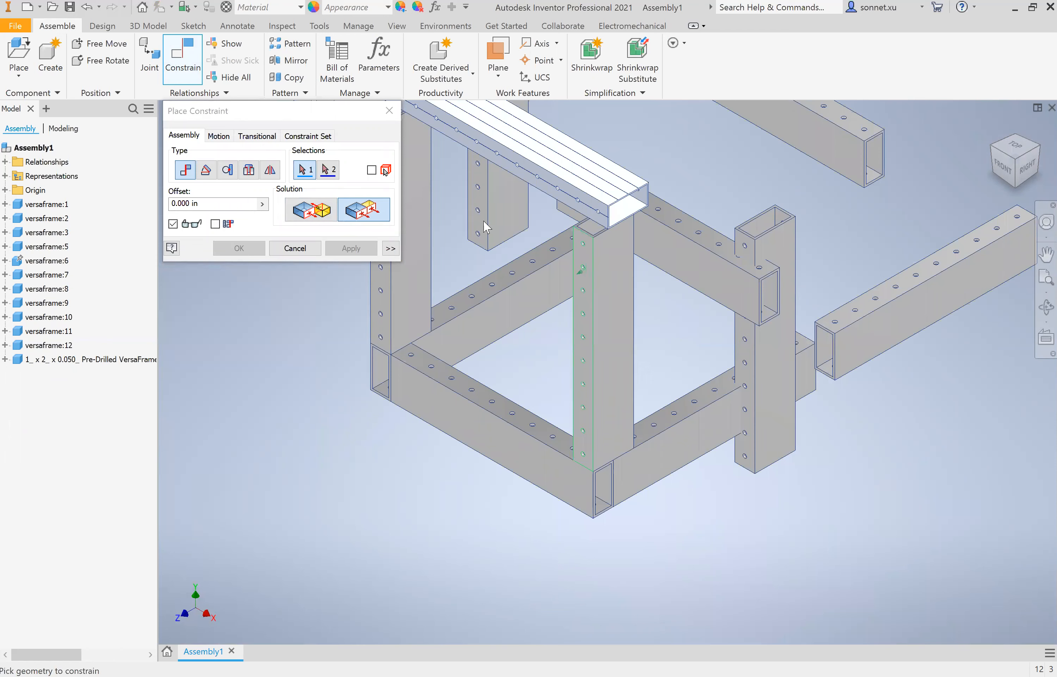
click(327, 170)
scroll(543, 224, up, 3)
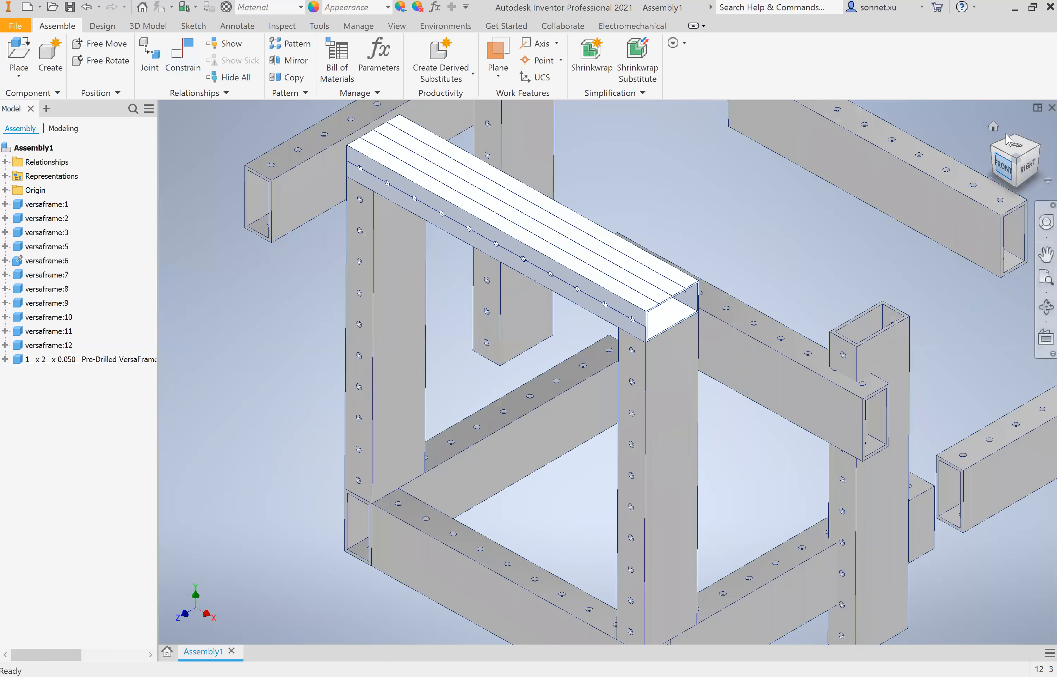
click(1002, 166)
key(F6)
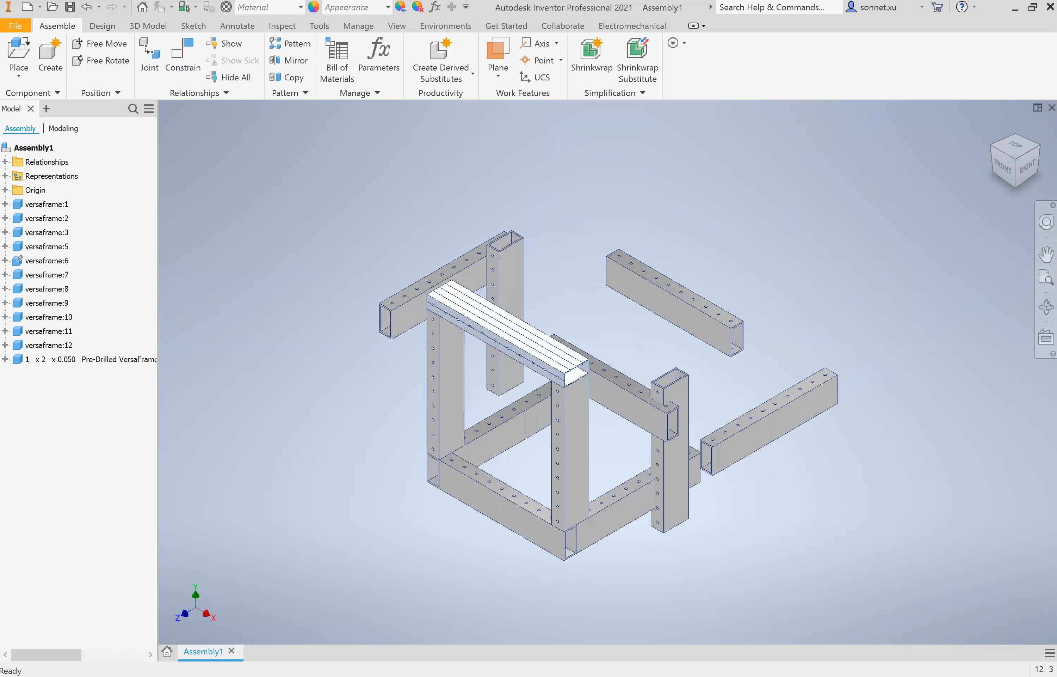
- Move versaframe:5 beside the open end of versaframe:7 and make its end face flush with versaframe:7's outer side
scroll(662, 398, up, 3)
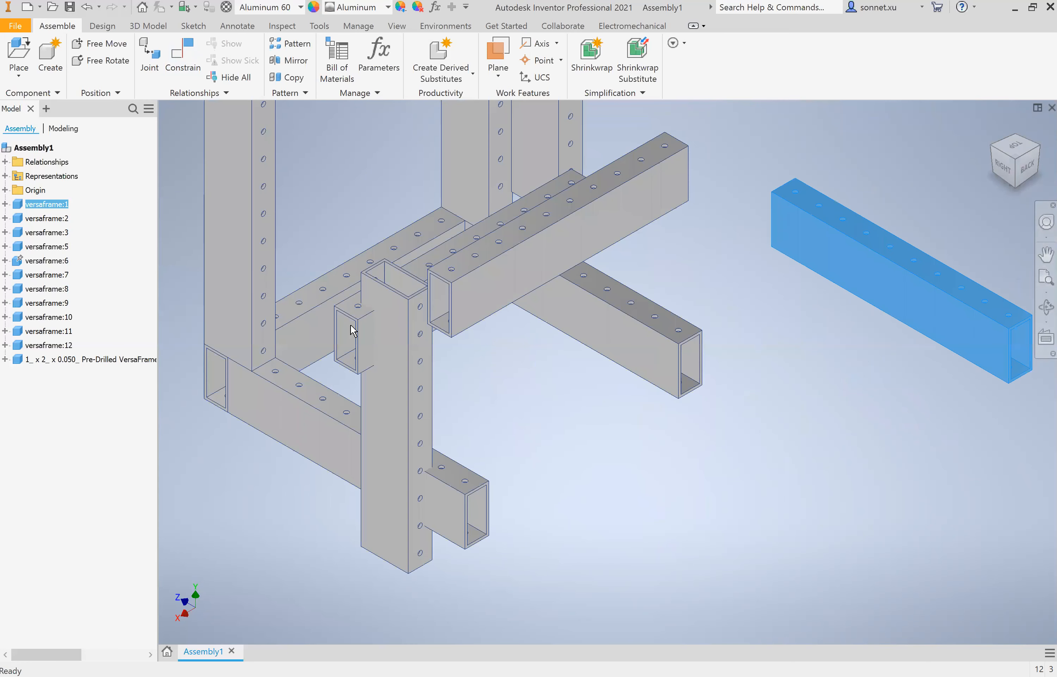
drag(354, 331, 457, 528)
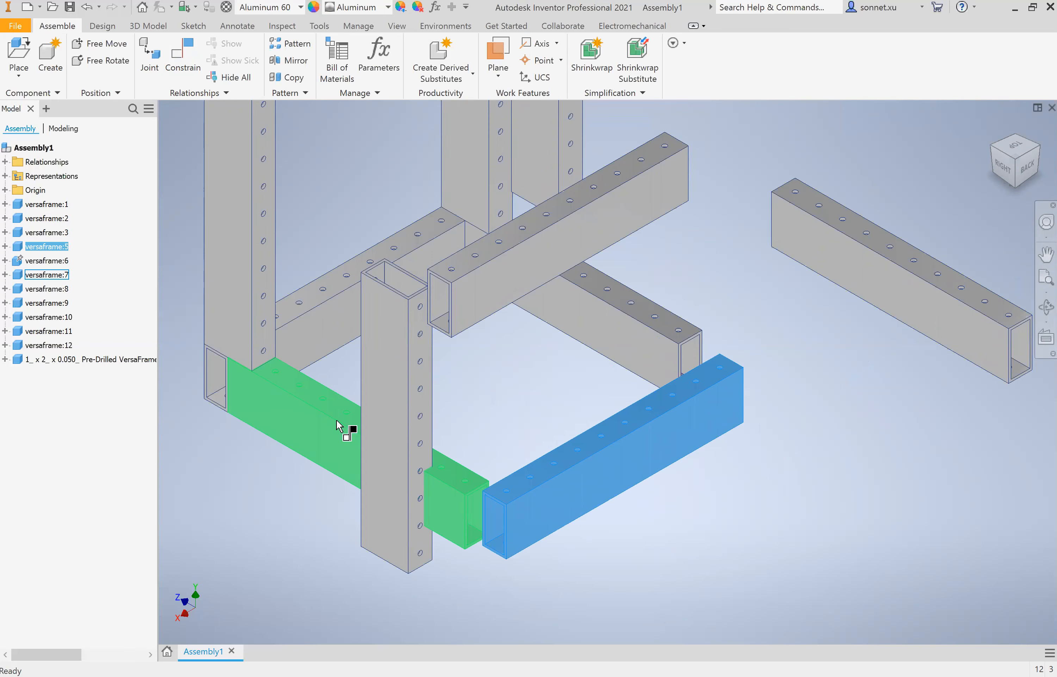
key(c)
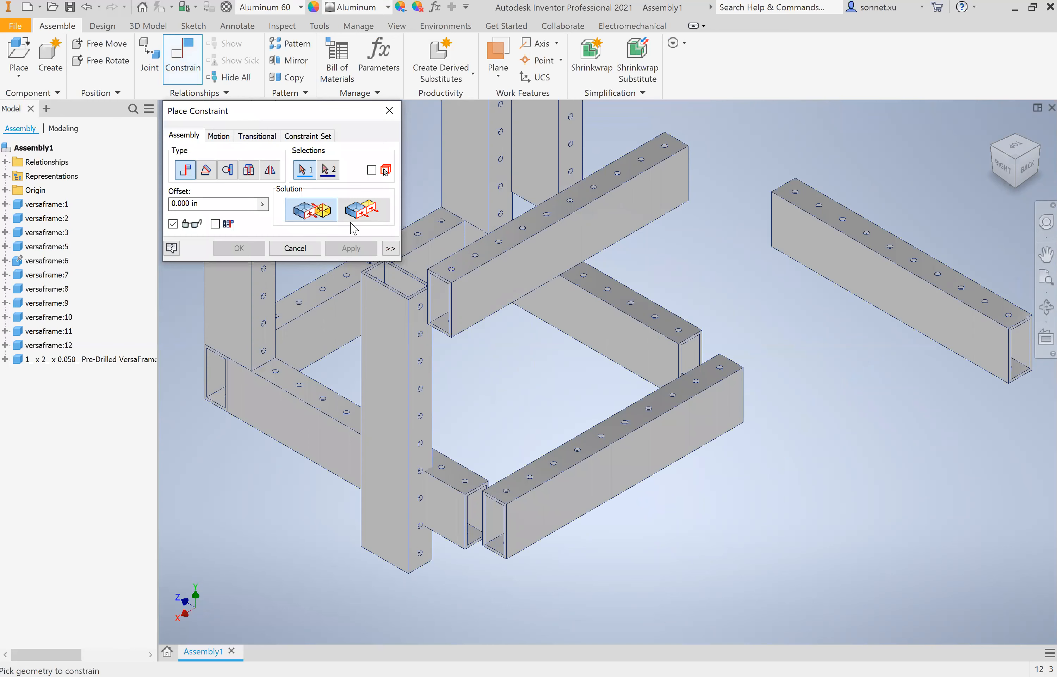
scroll(397, 388, up, 5)
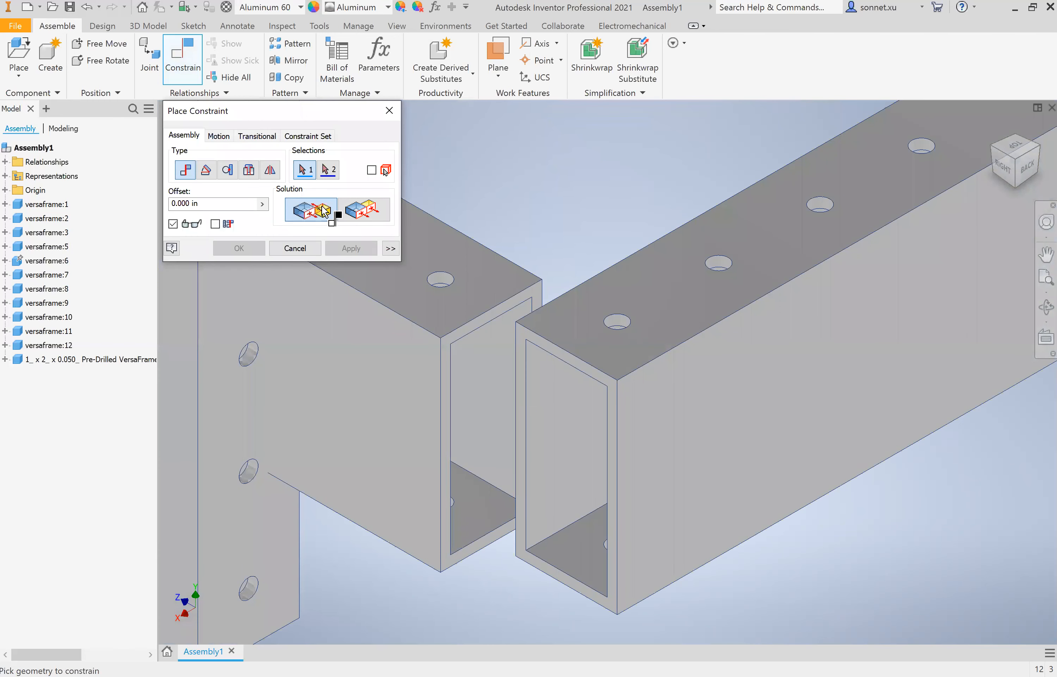
click(364, 210)
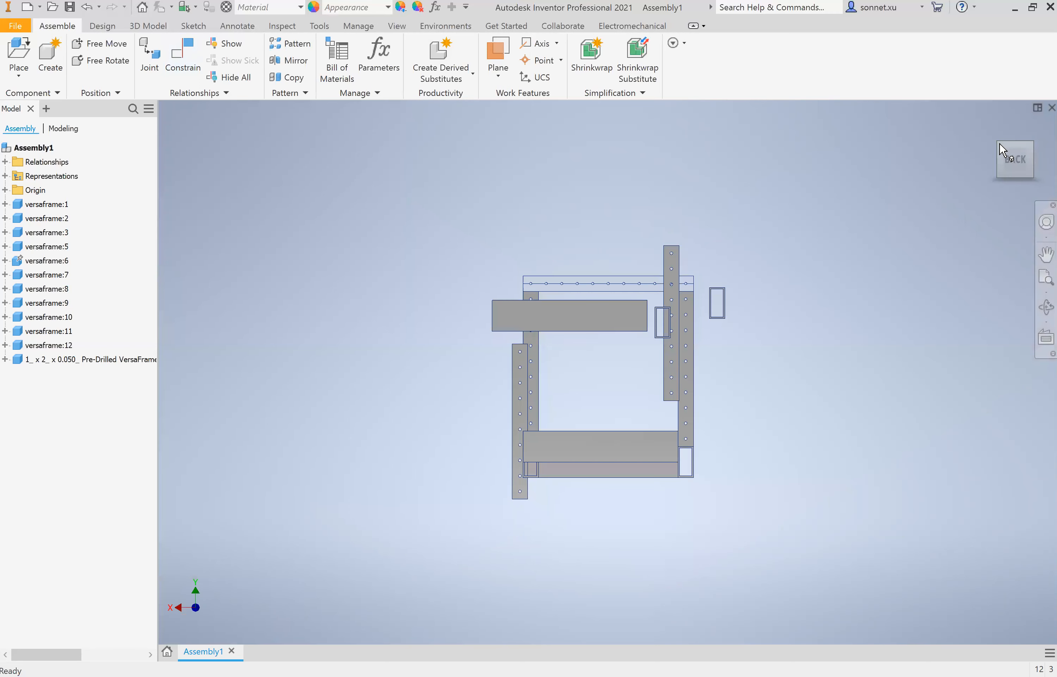
- Add a flush constraint with a -1 in offset between versaframe:5's outer wide face and versaframe:7's end face
click(1000, 144)
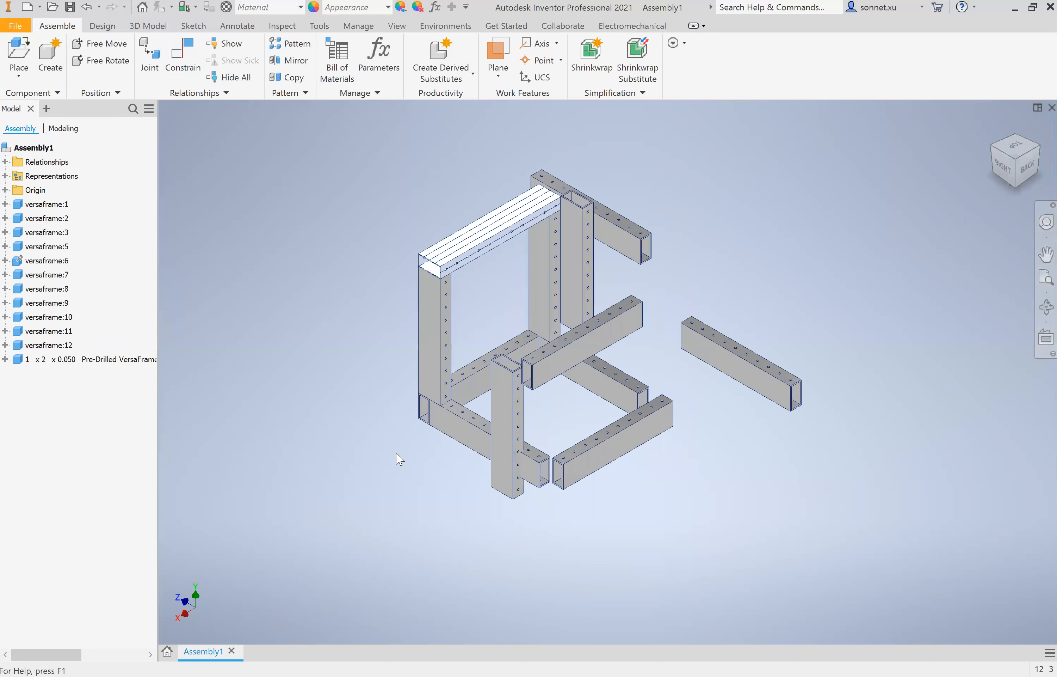
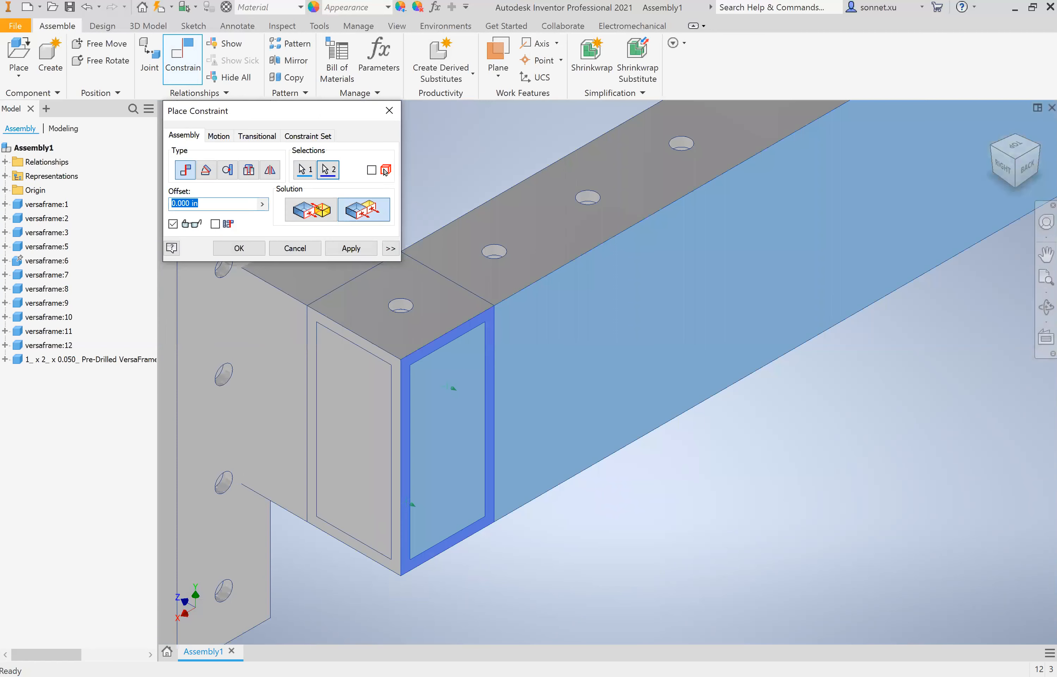
text(1)
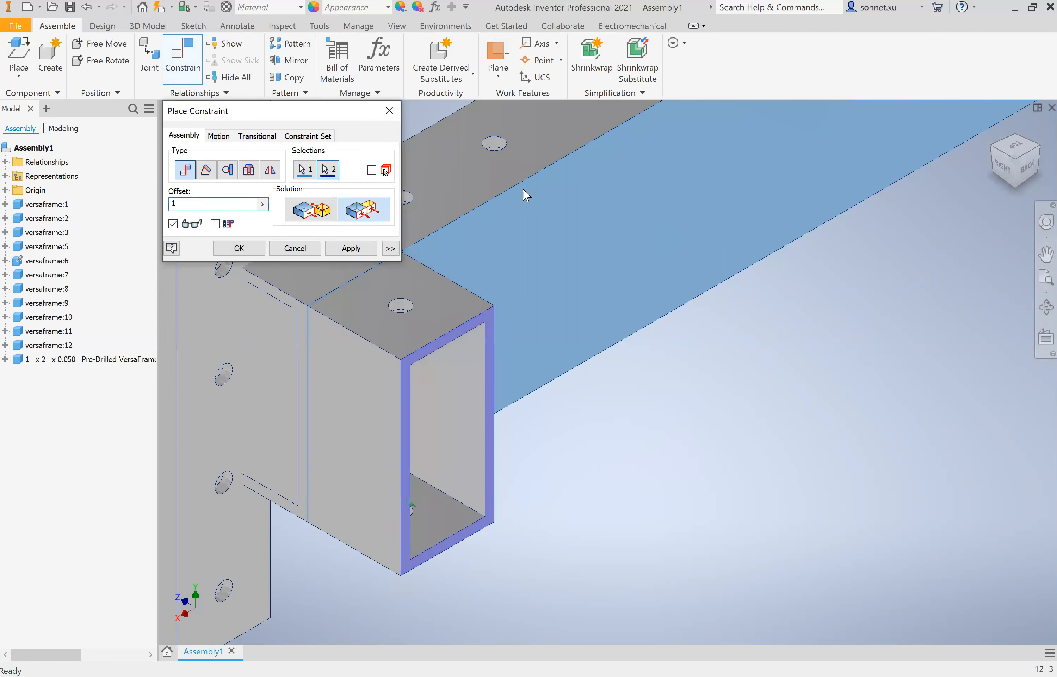
scroll(526, 195, down, 5)
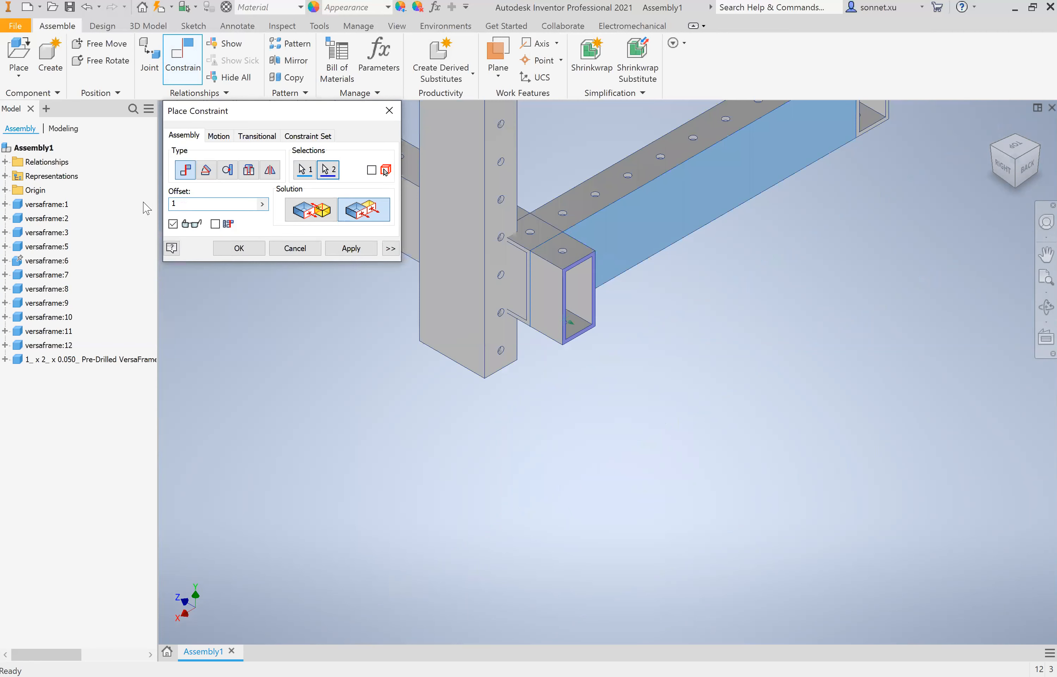
key(Home)
text(-)
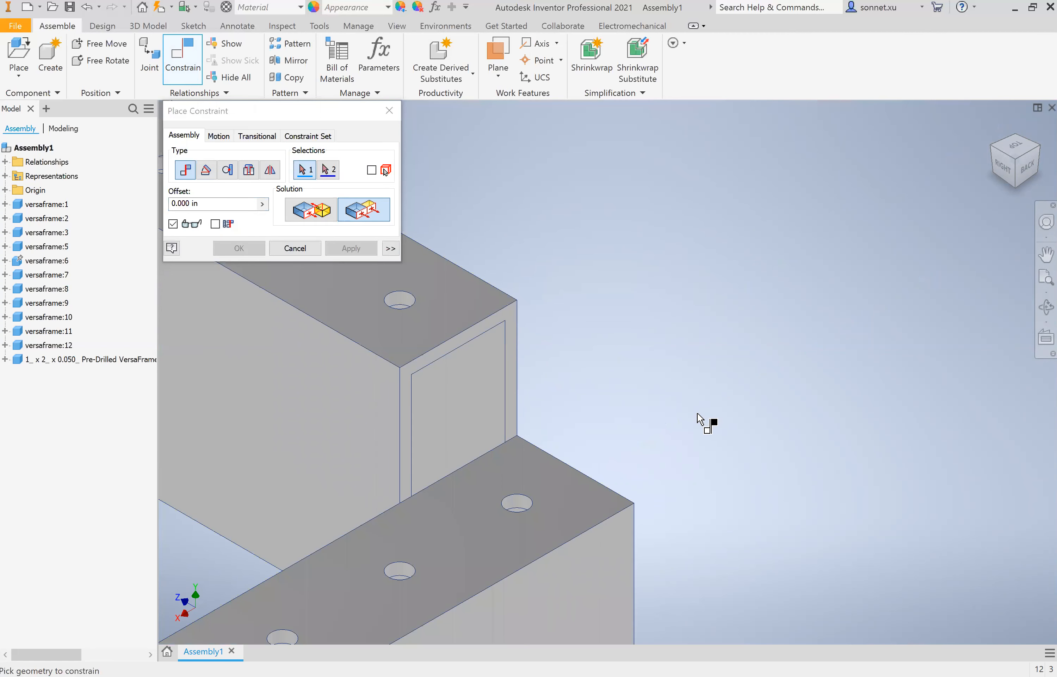
- Close the constraint tool, move the loose tube overlapping the base away from the frame, and select versaframe:5
scroll(697, 413, up, 10)
scroll(573, 350, down, 10)
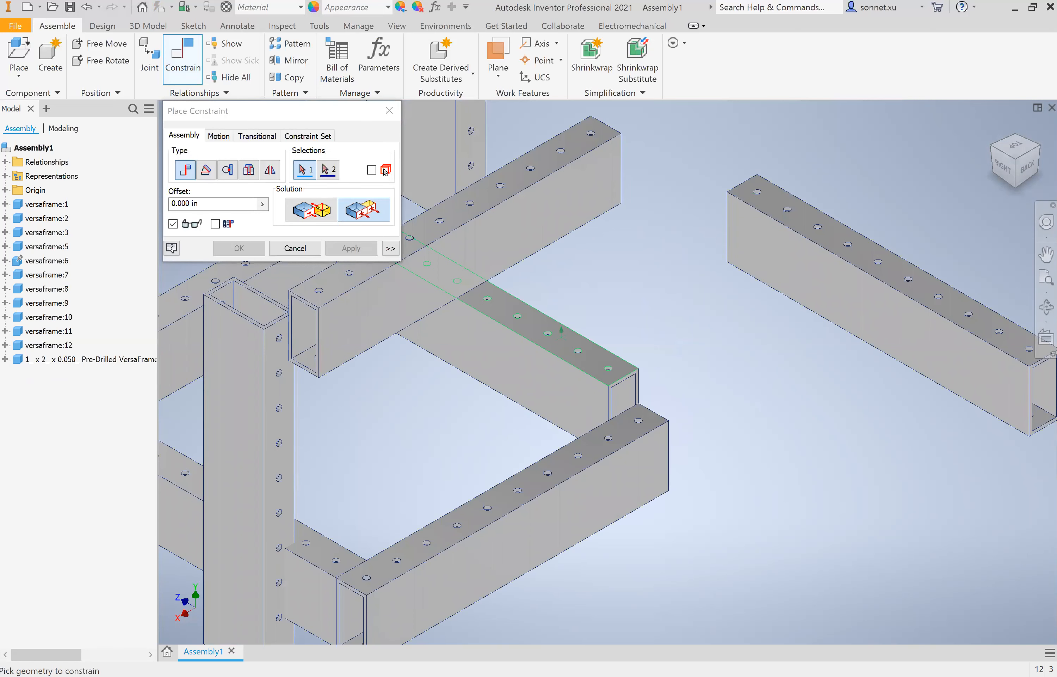
scroll(697, 472, up, 5)
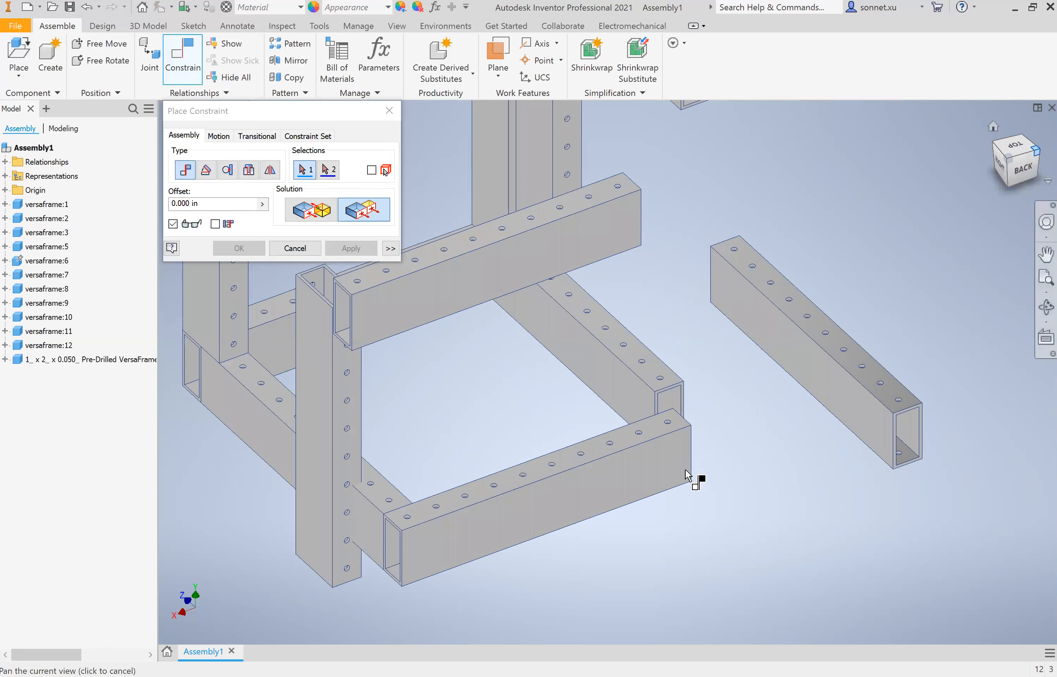
scroll(597, 467, up, 5)
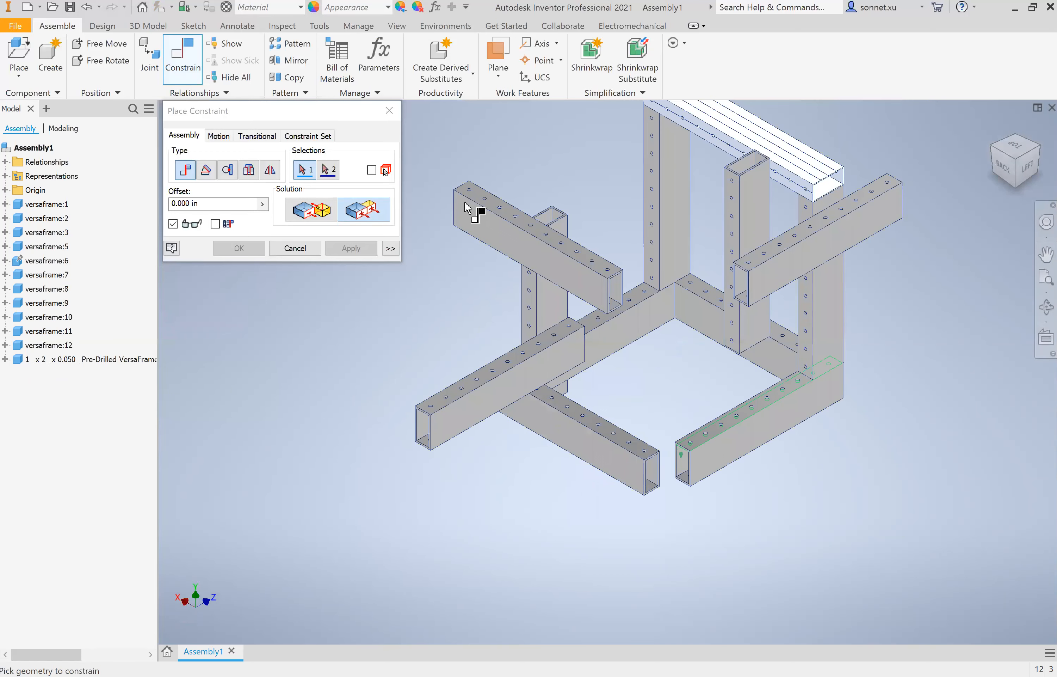
key(Escape)
click(617, 449)
click(549, 426)
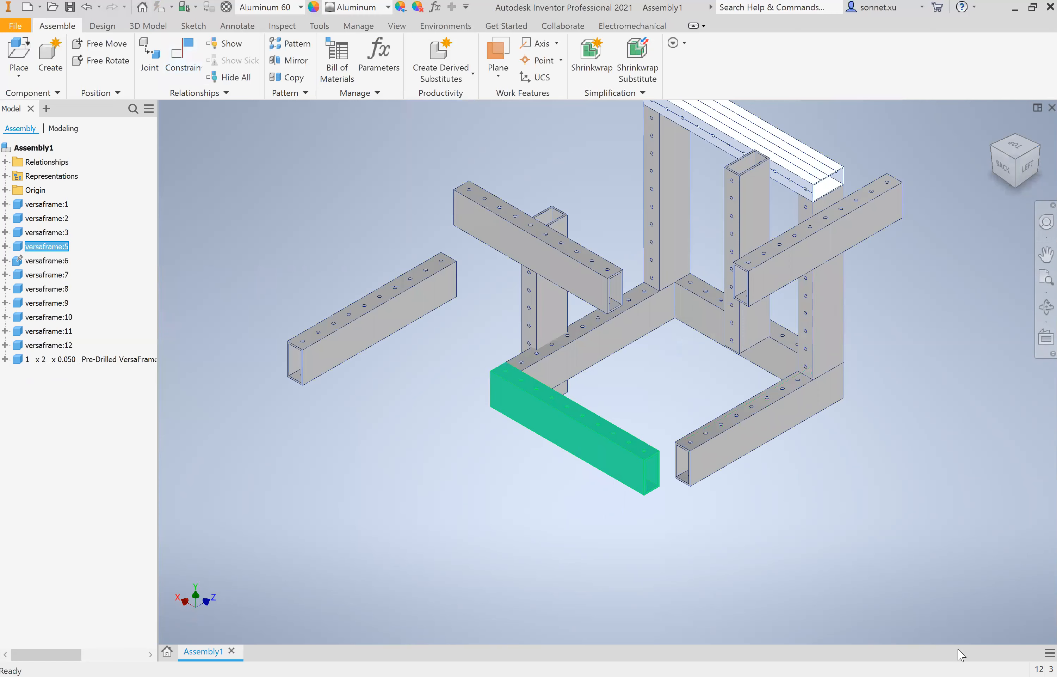
- Set the offset of versaframe:5's Flush:14 constraint to -1 in
click(1035, 144)
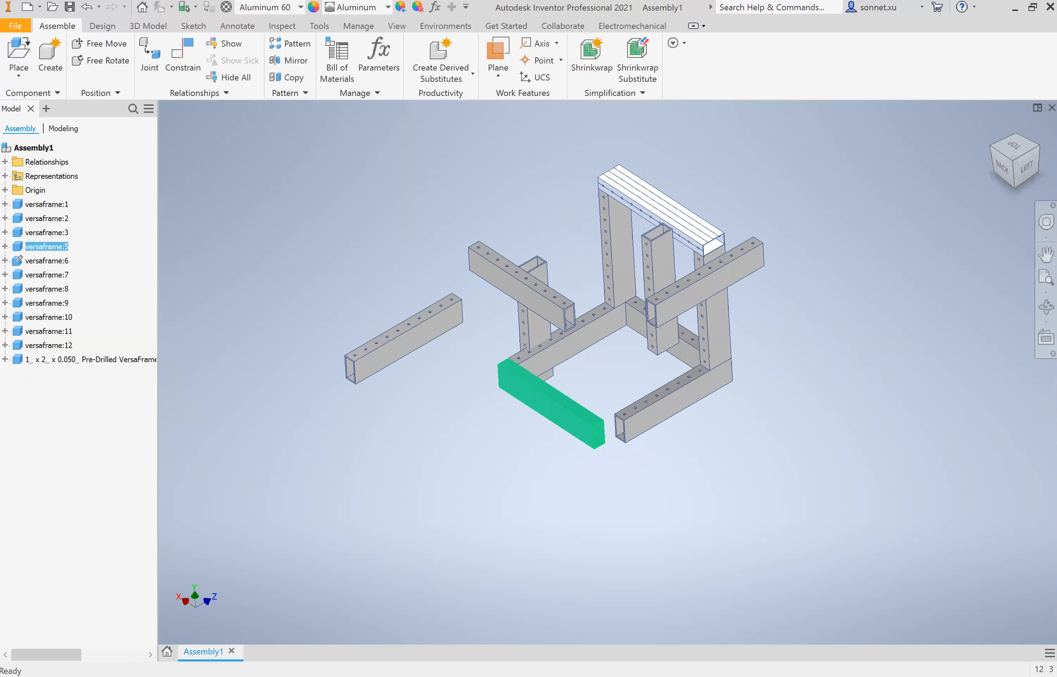
key(End)
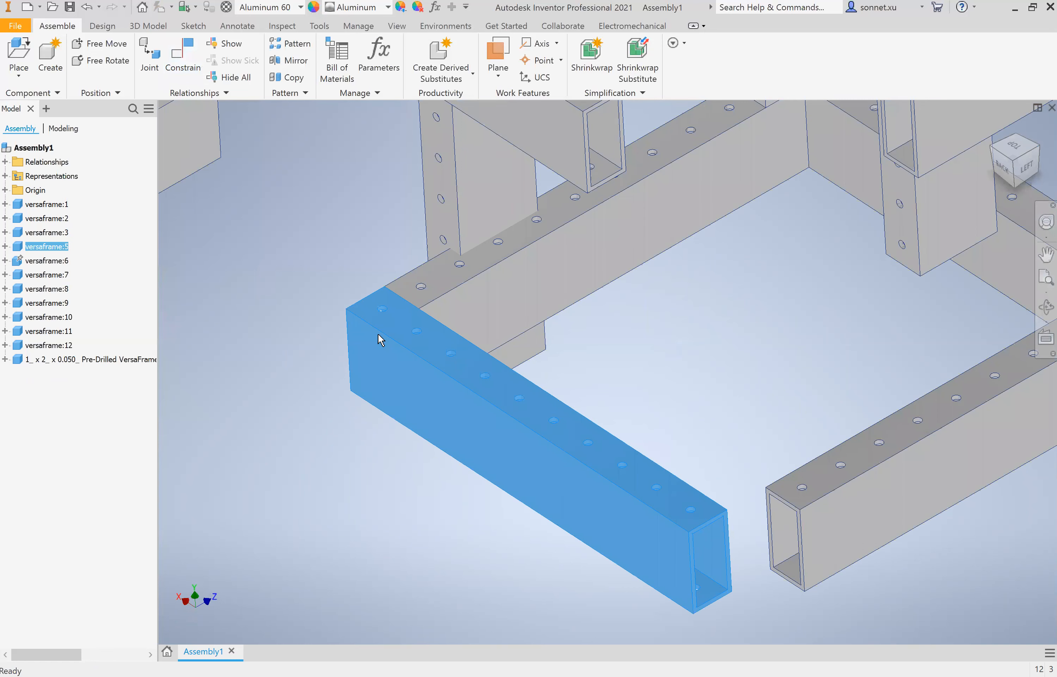
click(375, 308)
click(51, 274)
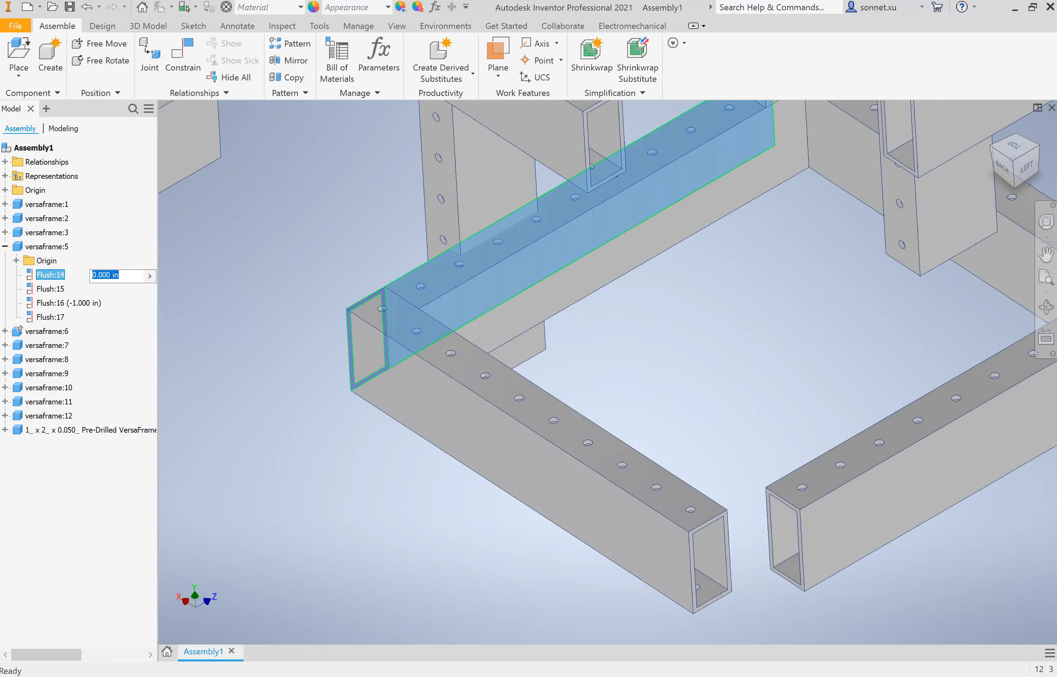
text(1)
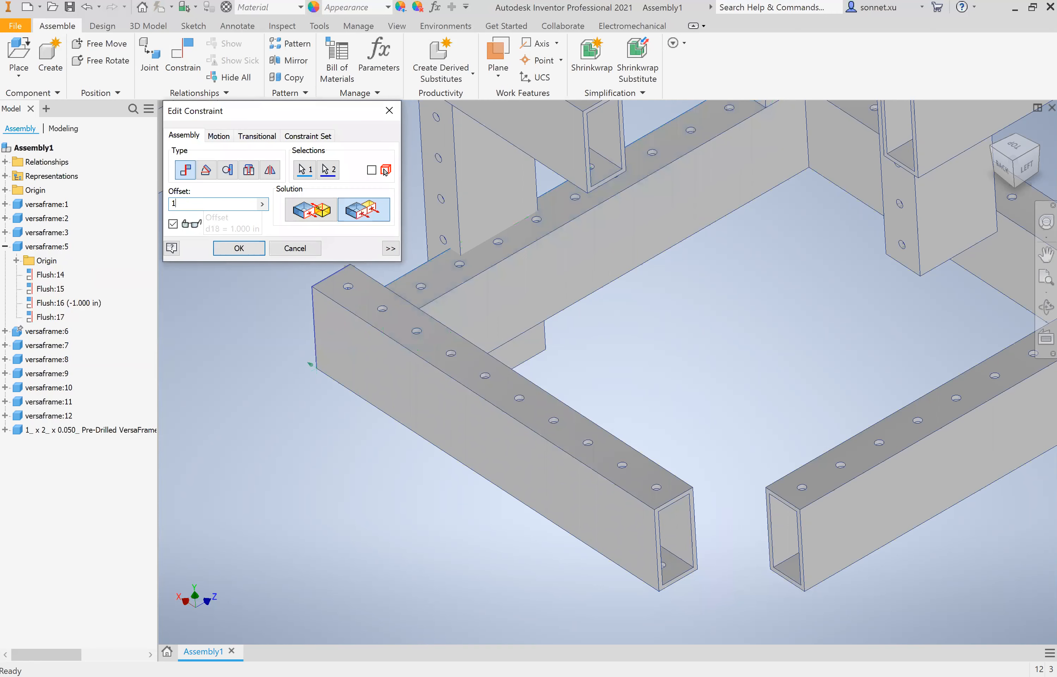
key(Home)
text(-)
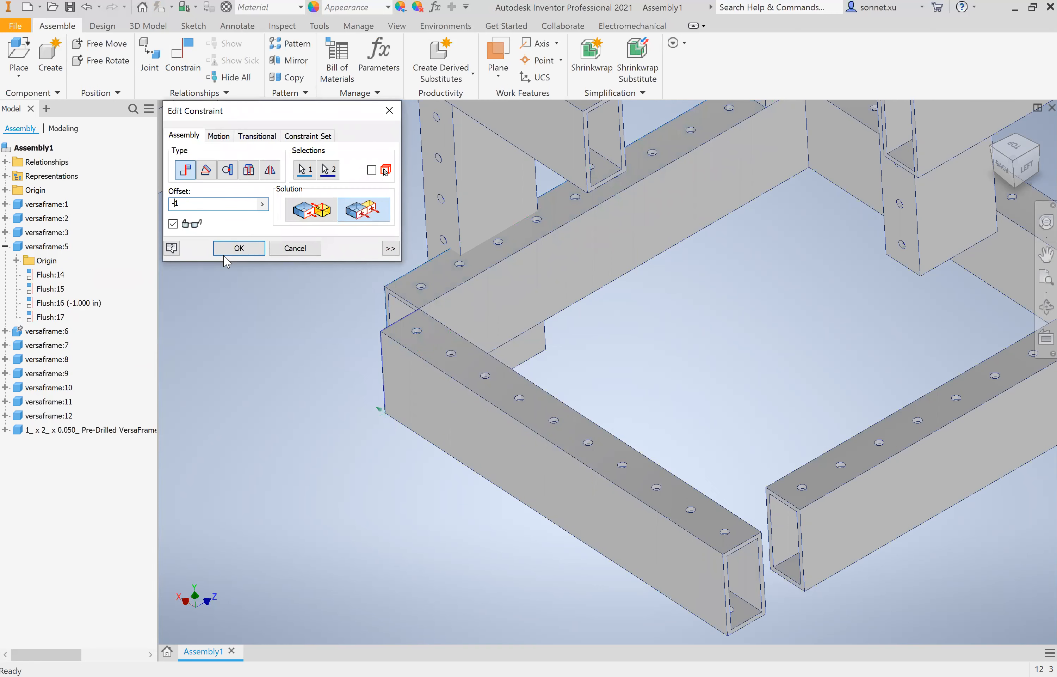
key(Return)
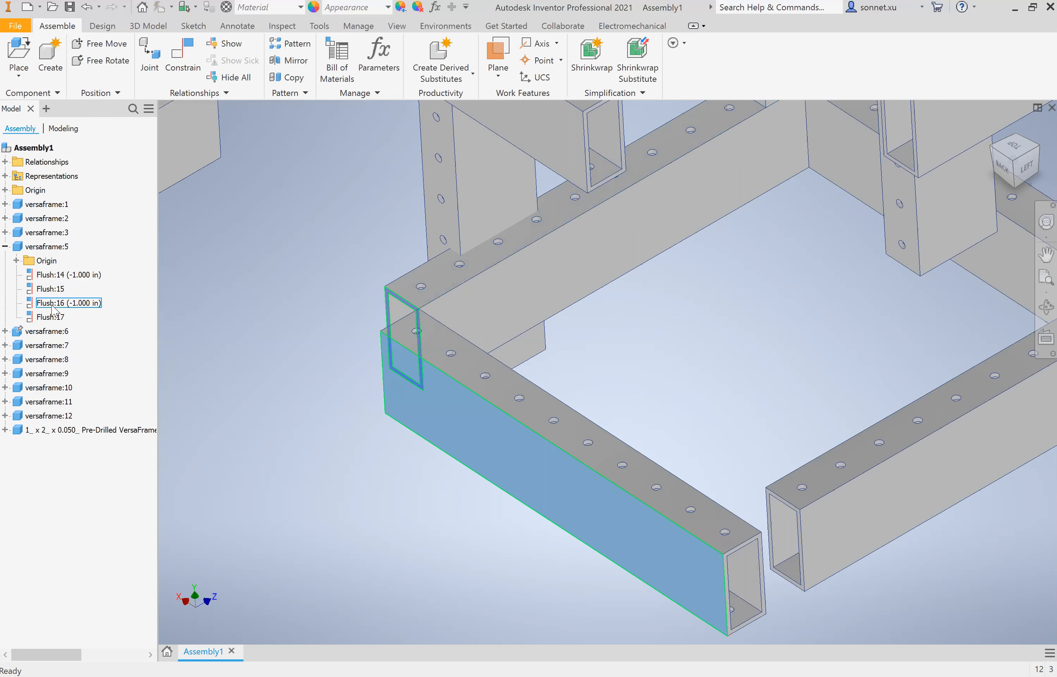
- Edit versaframe:5's Flush:16 constraint to an offset of 0 and collapse its constraint list
right_click(53, 305)
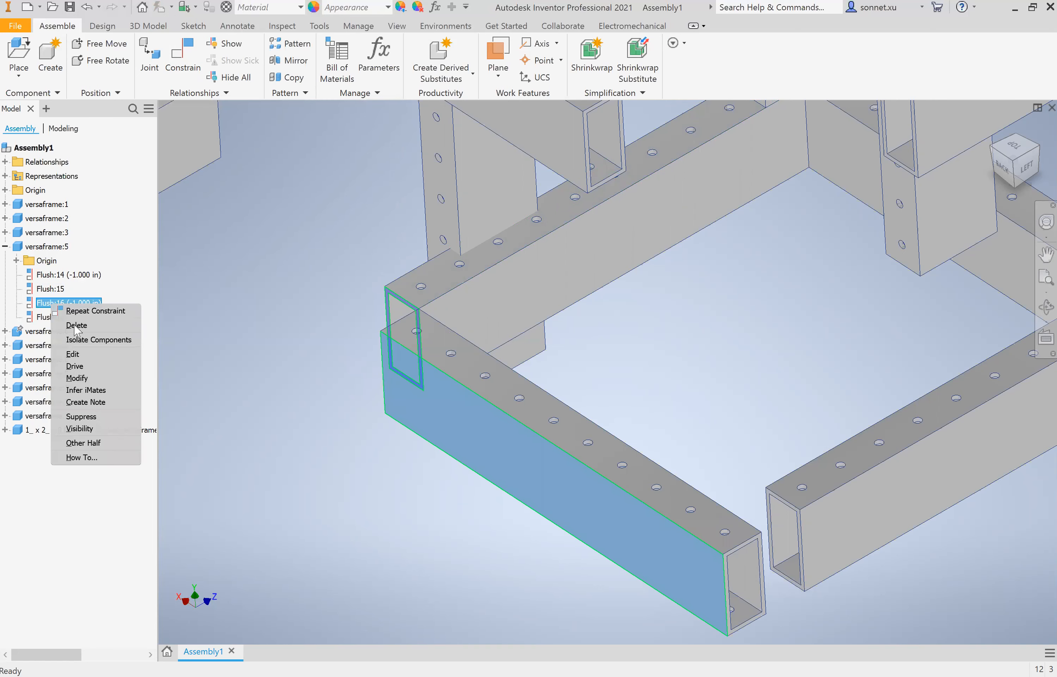
click(80, 356)
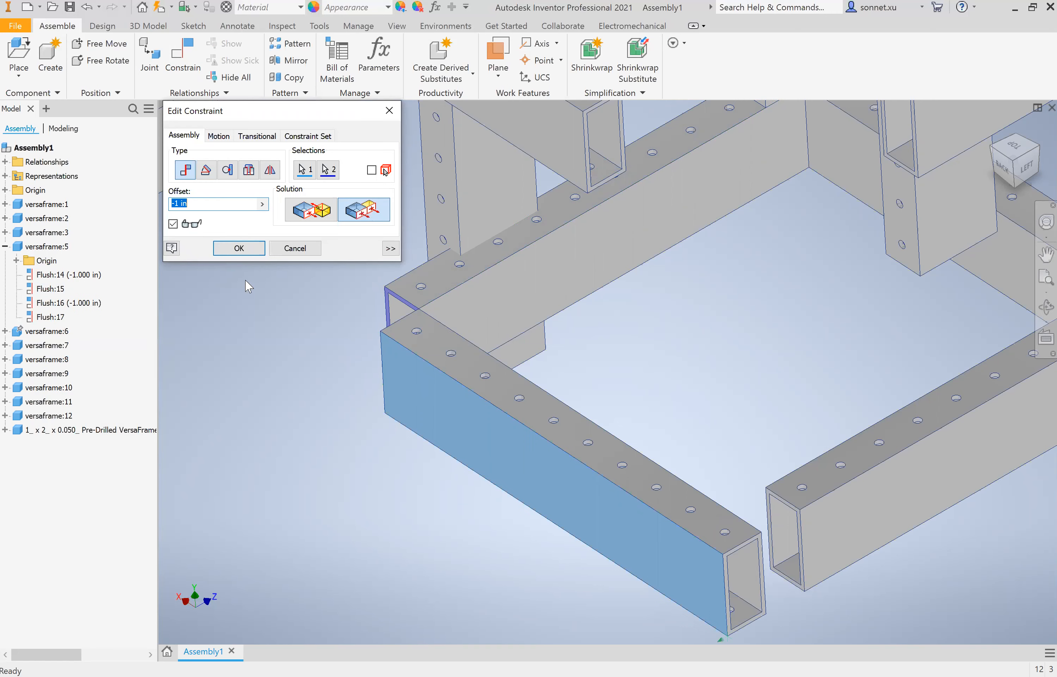
text(0)
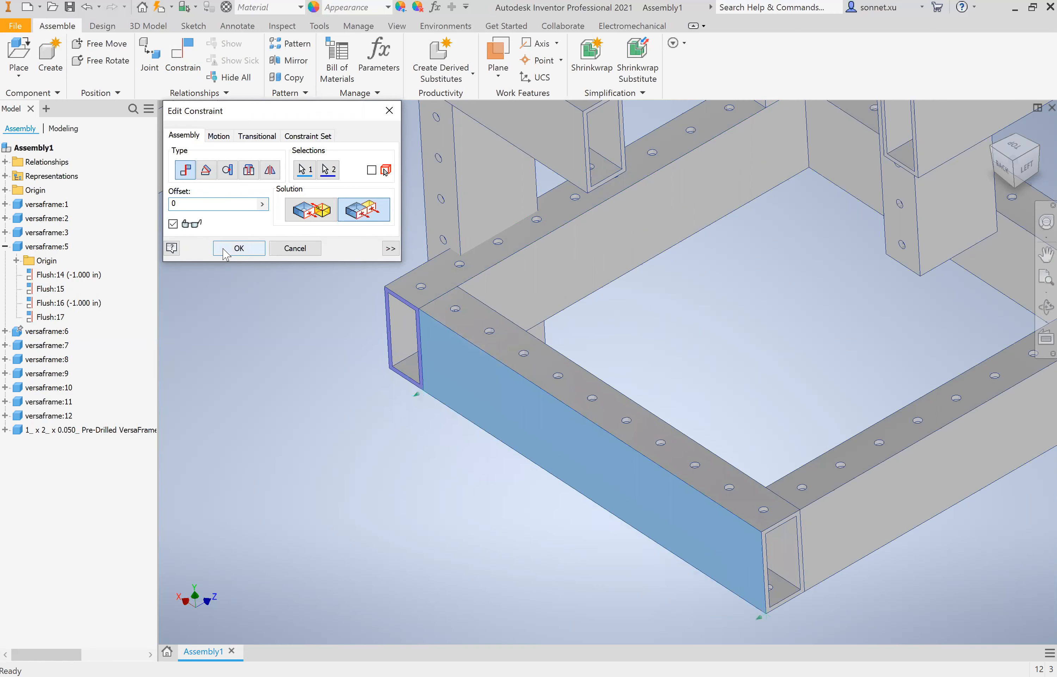
click(239, 248)
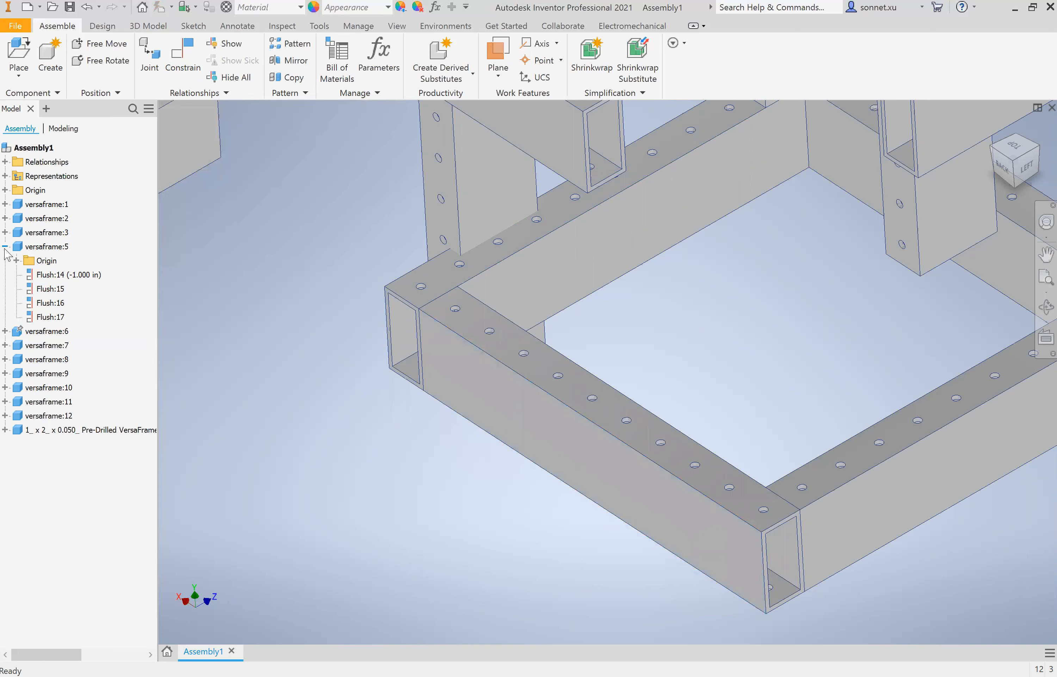
click(5, 246)
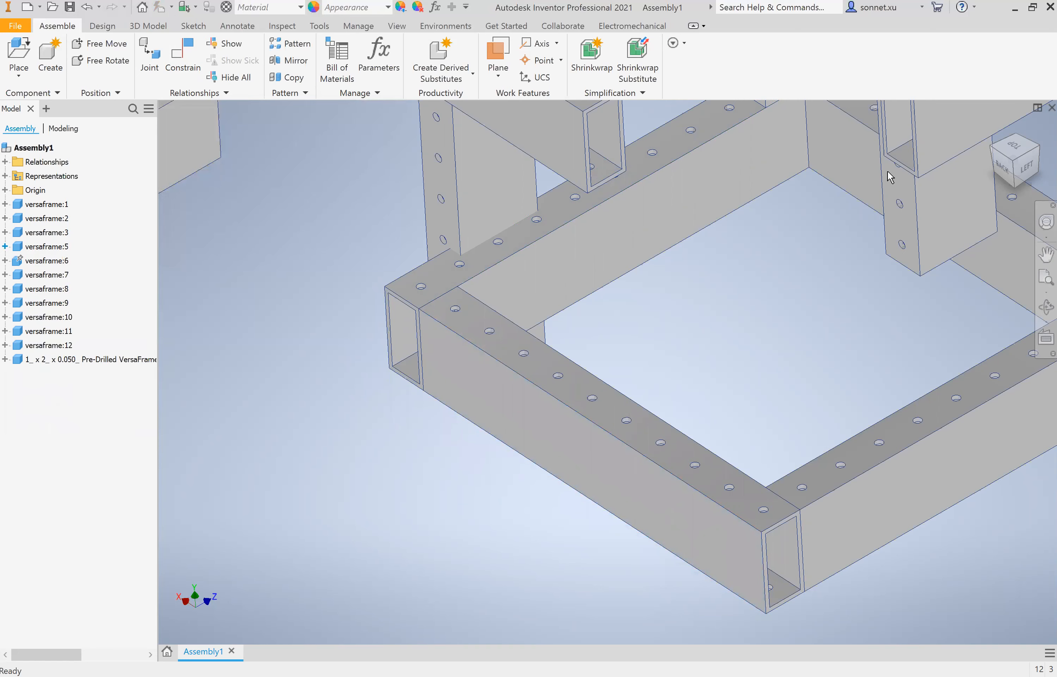
- Constrain the upright at the versaframe:5 and versaframe:7 corner, making its top end flush with versaframe:5's upper face at -10 in offset
click(1015, 162)
click(595, 304)
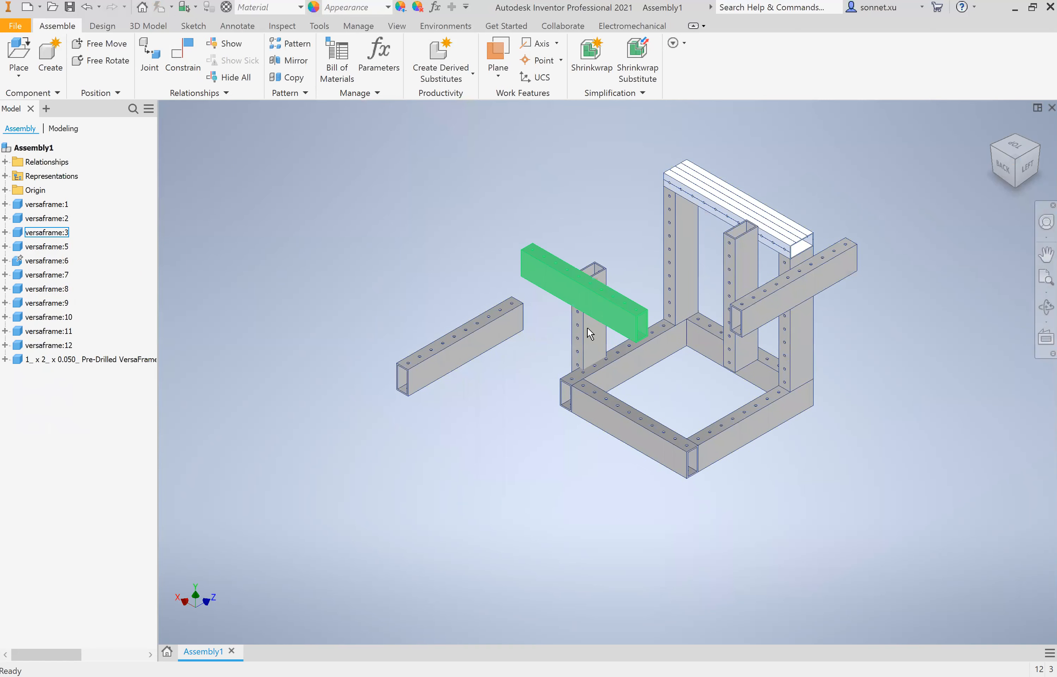
scroll(653, 311, up, 1)
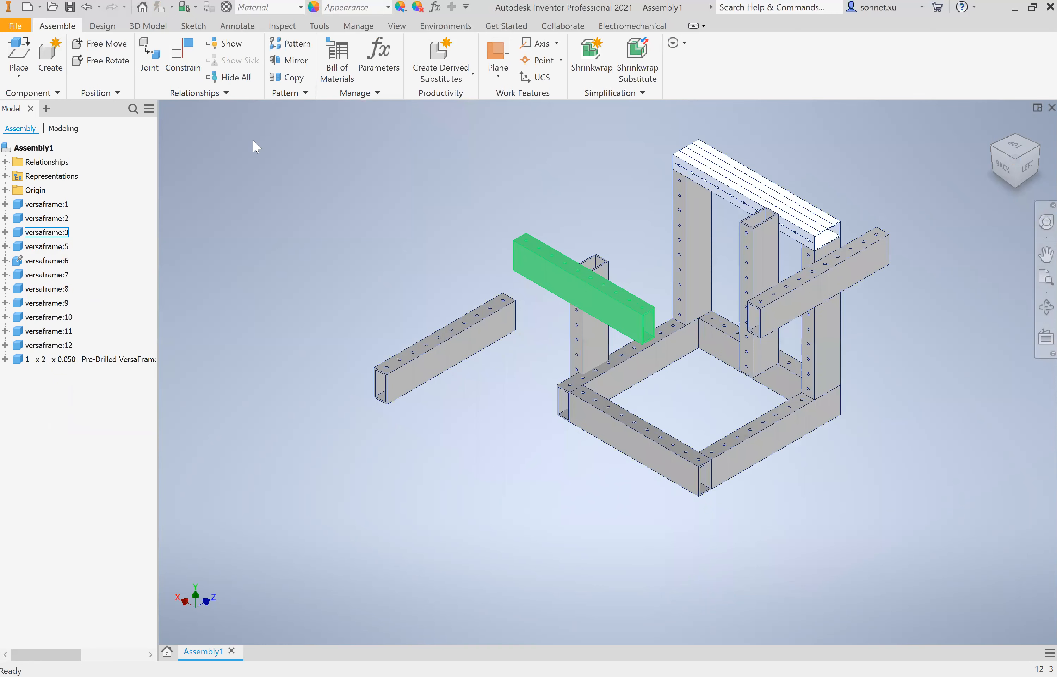
click(192, 57)
scroll(445, 463, up, 5)
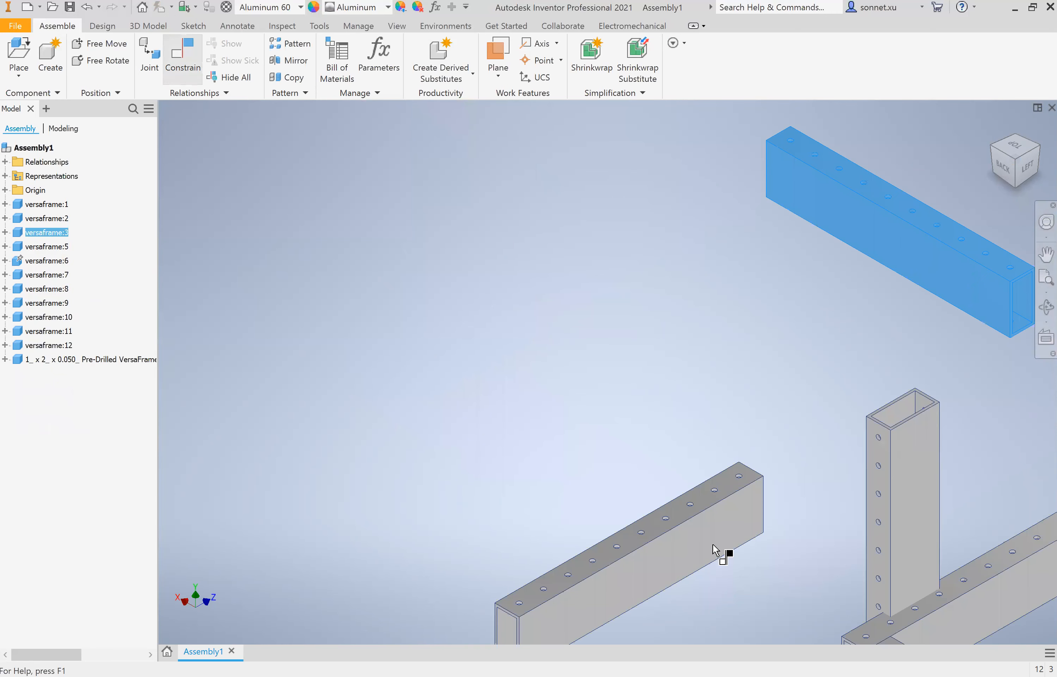
scroll(734, 455, up, 1)
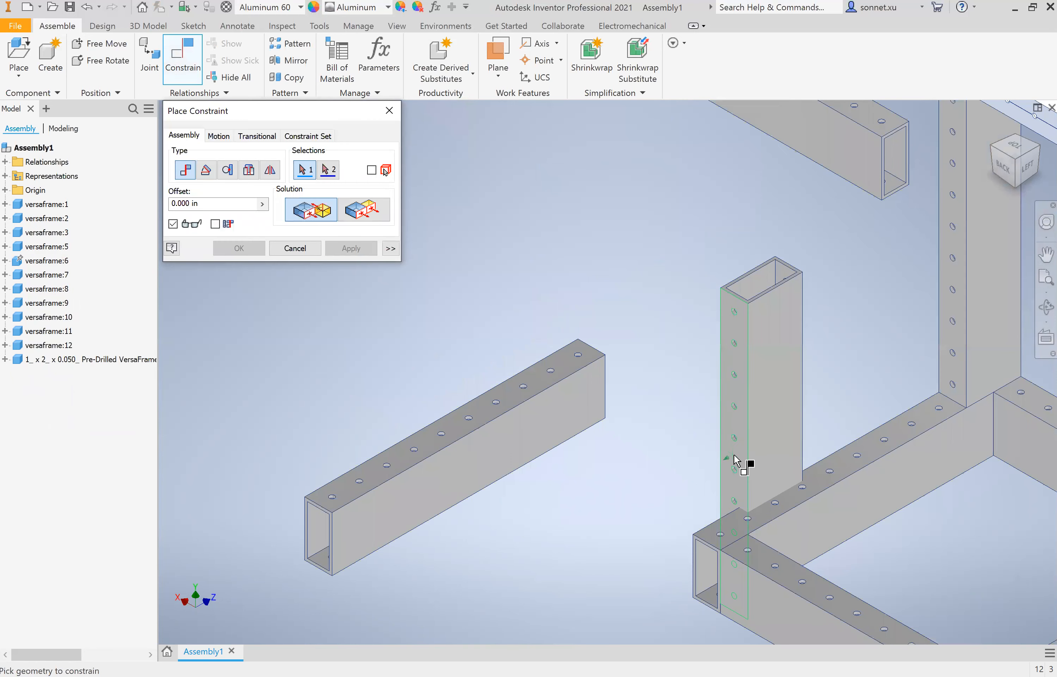
click(735, 462)
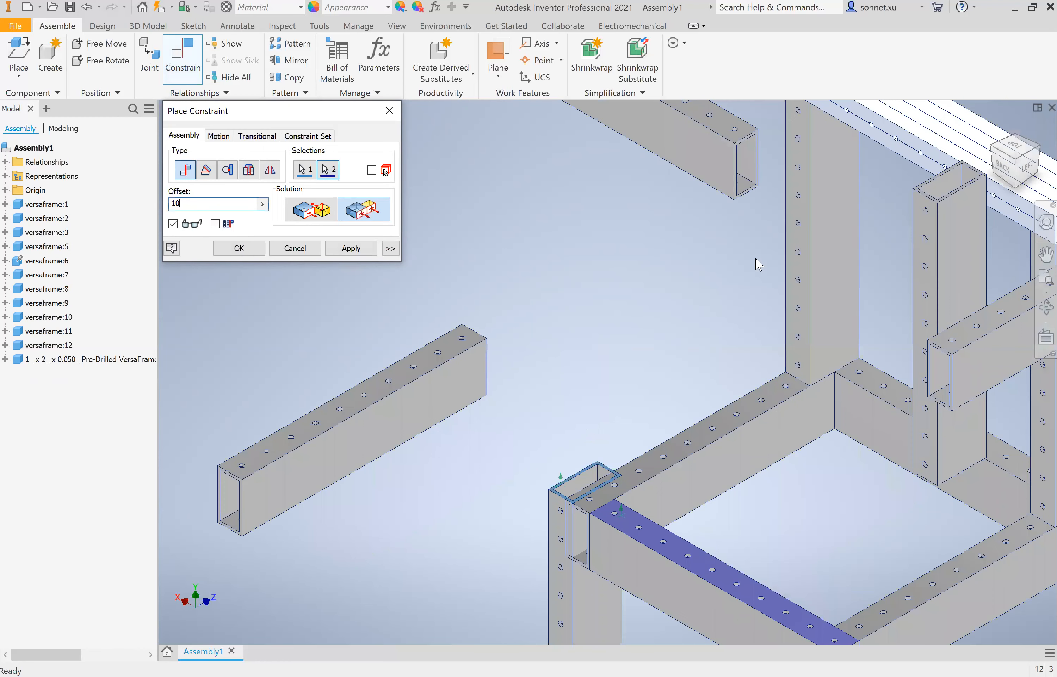
text(-)
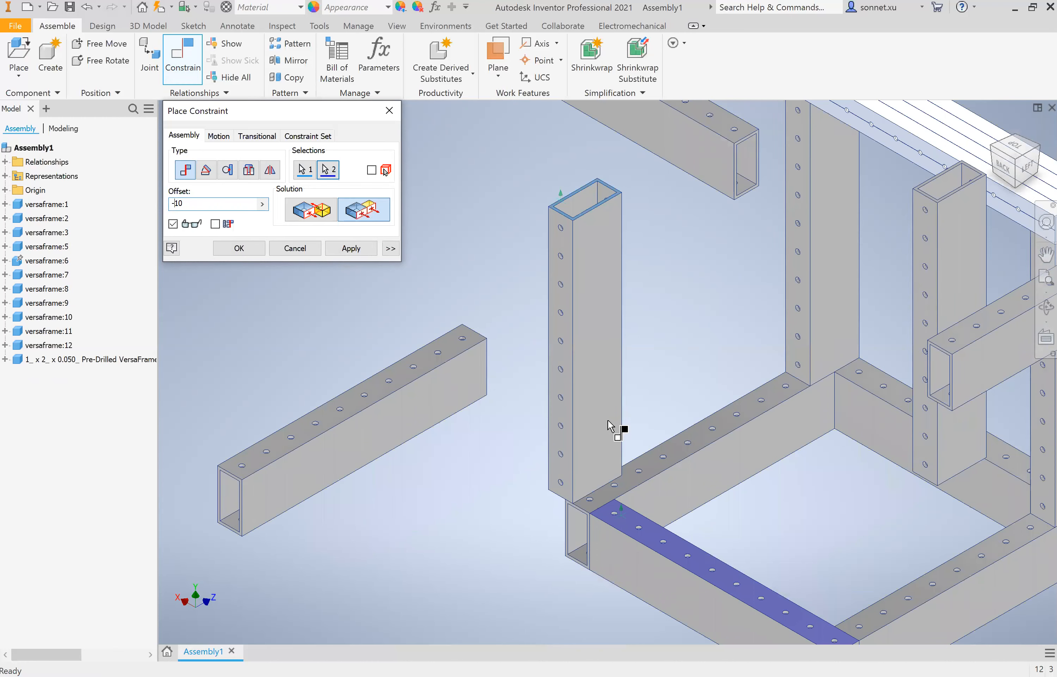
click(351, 247)
- Make the remaining loose upright's drilled face flush with the drilled face of the upright at the versaframe:5 and versaframe:7 corner
scroll(401, 432, down, 5)
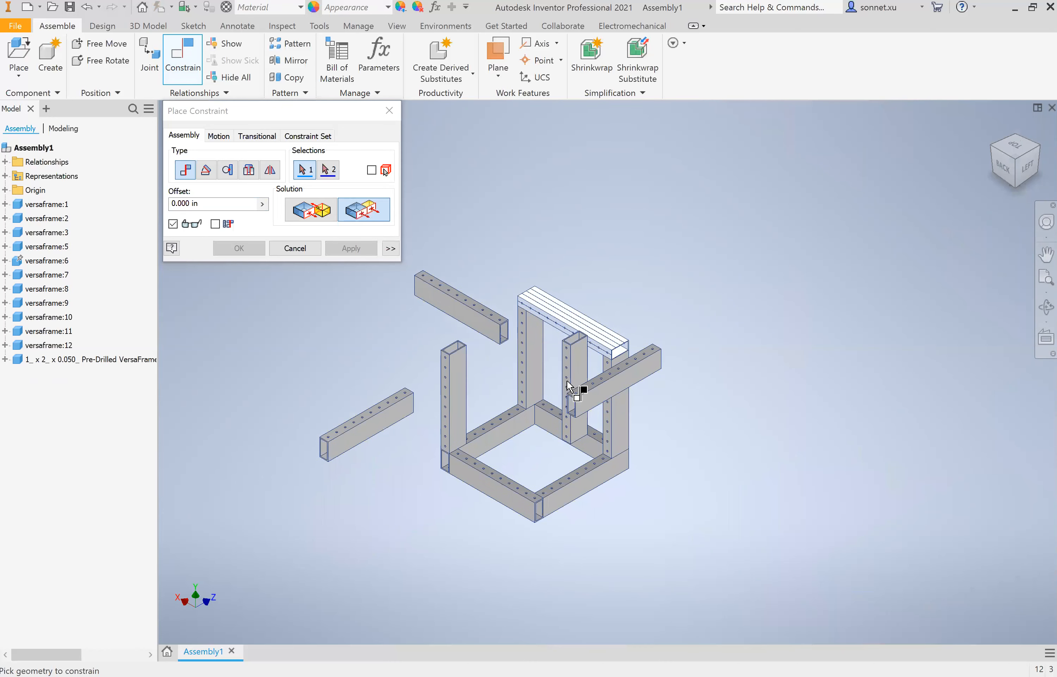
scroll(597, 387, up, 5)
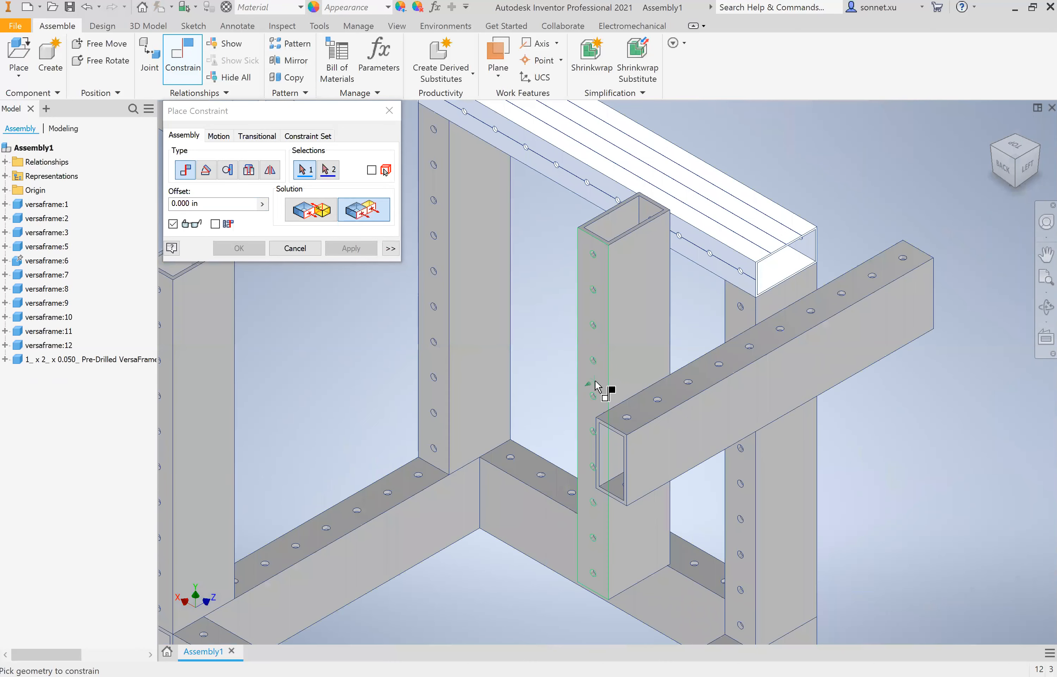
scroll(467, 357, up, 5)
click(470, 357)
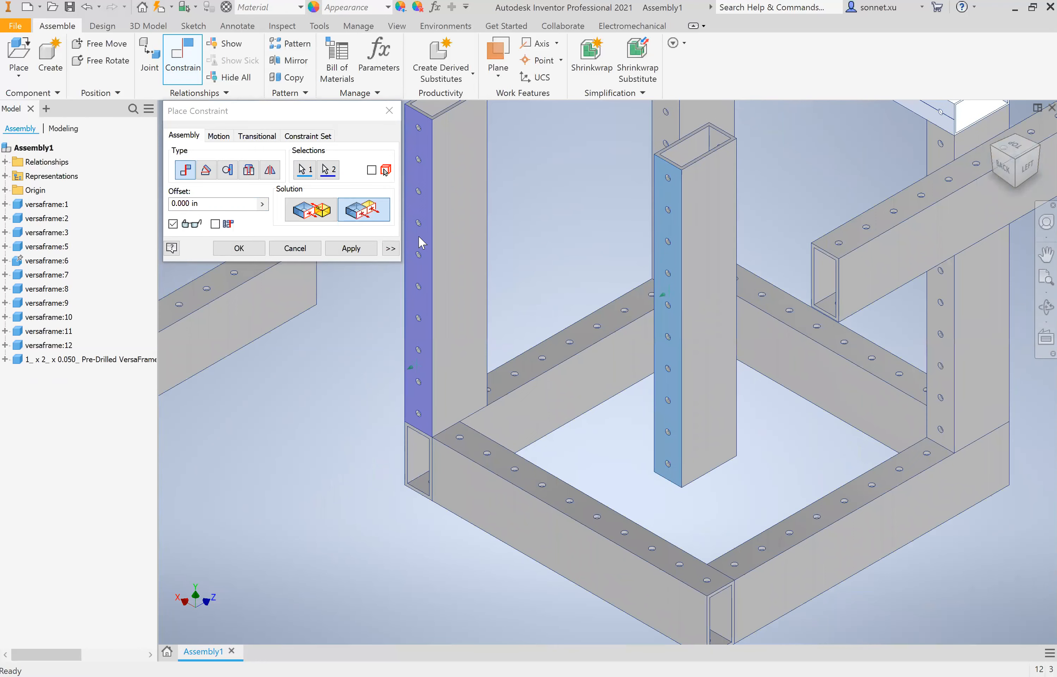
click(366, 251)
- Make the loose upright's wide face flush with the outer wide face of the base tube meeting versaframe:5's other end
click(696, 366)
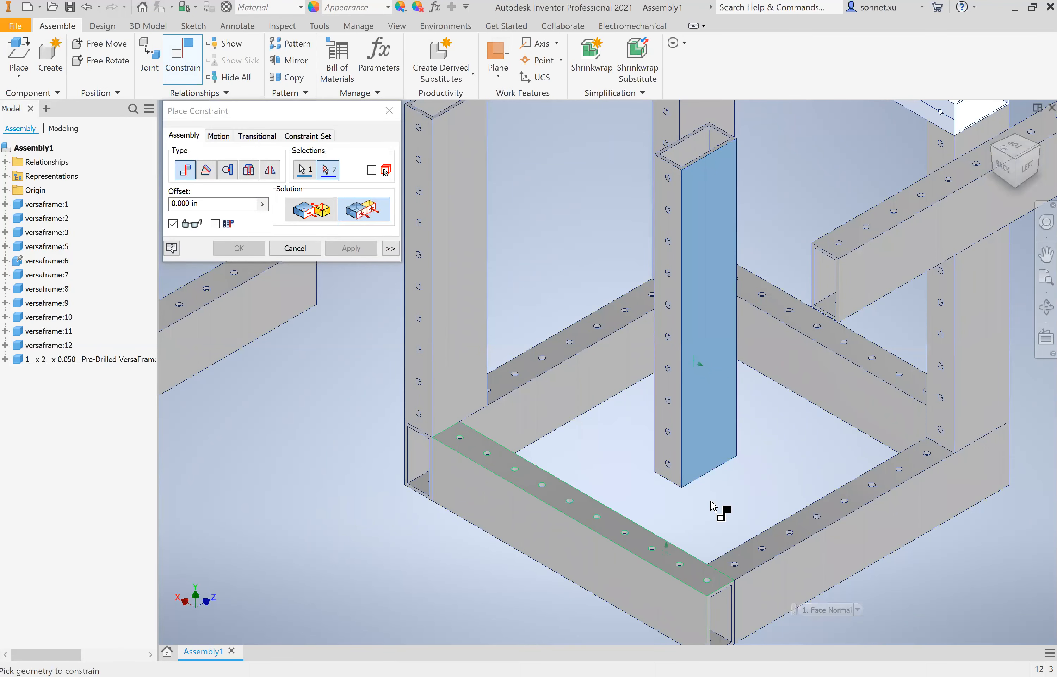
middle_drag(735, 520, 703, 461)
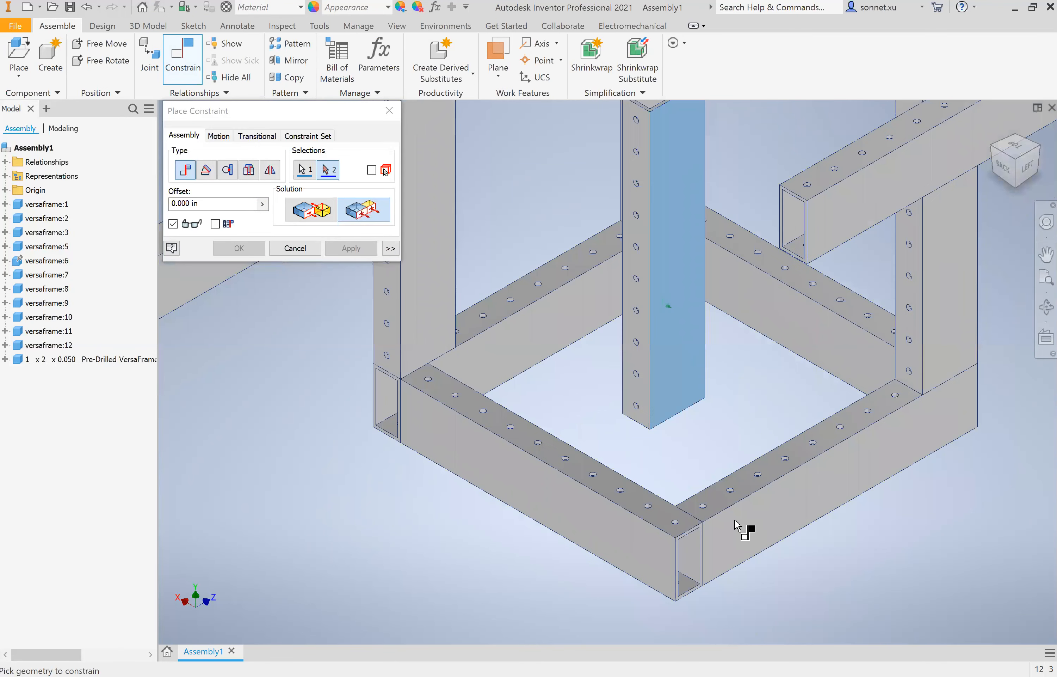
click(713, 506)
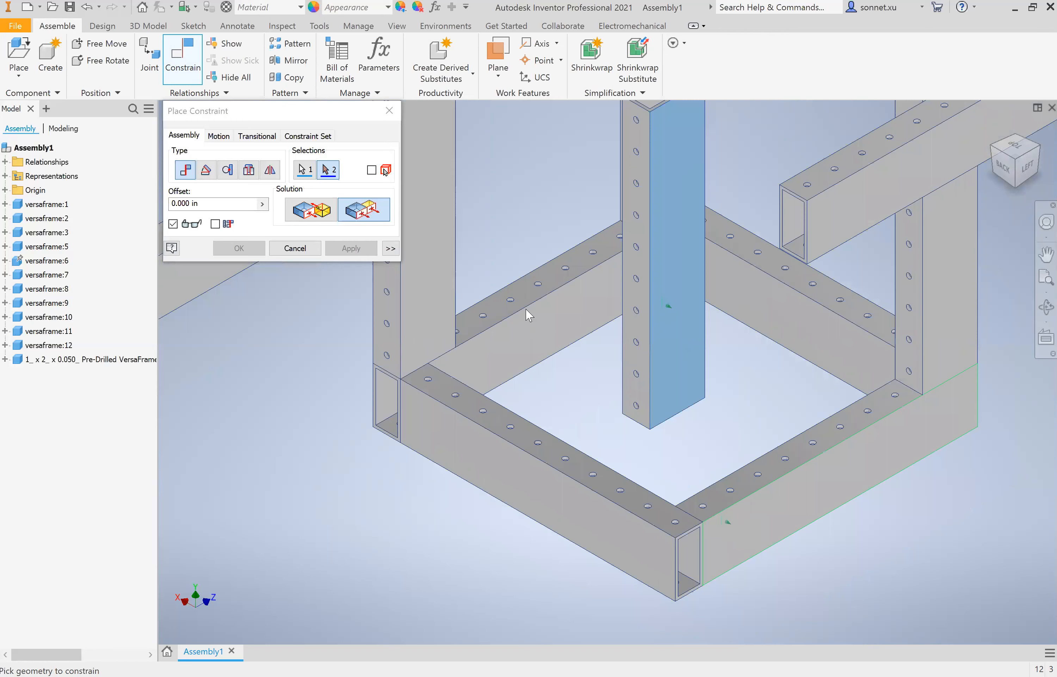
click(333, 174)
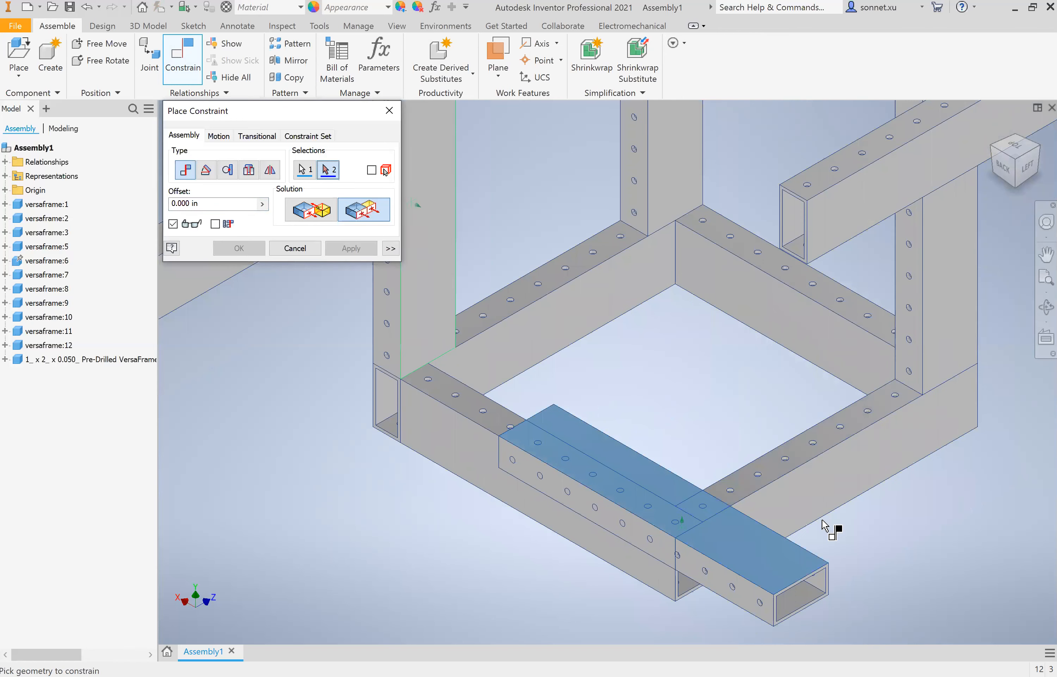
click(802, 513)
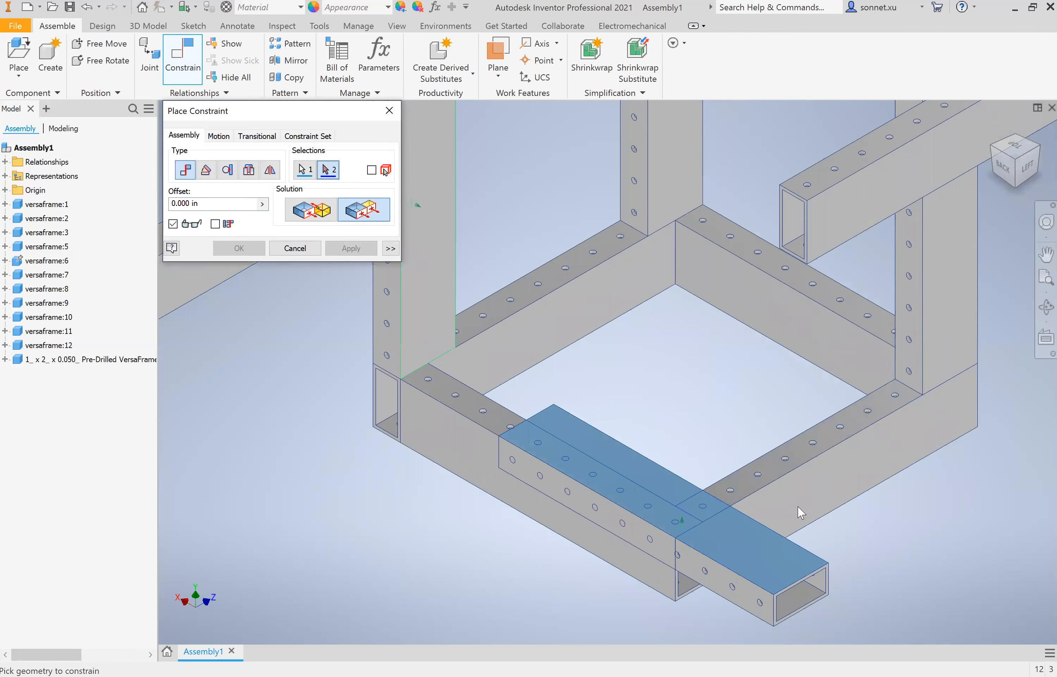
click(357, 252)
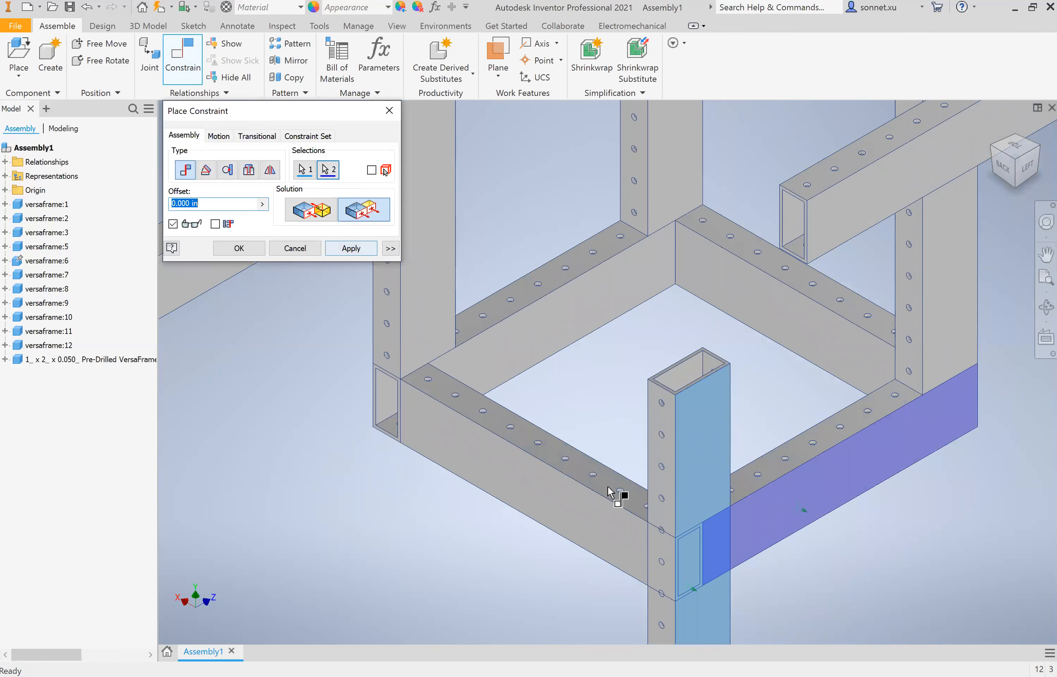
- Make the last upright's top end flush with versaframe:5's upper drilled face at a 10 in offset
click(608, 487)
scroll(670, 419, down, 5)
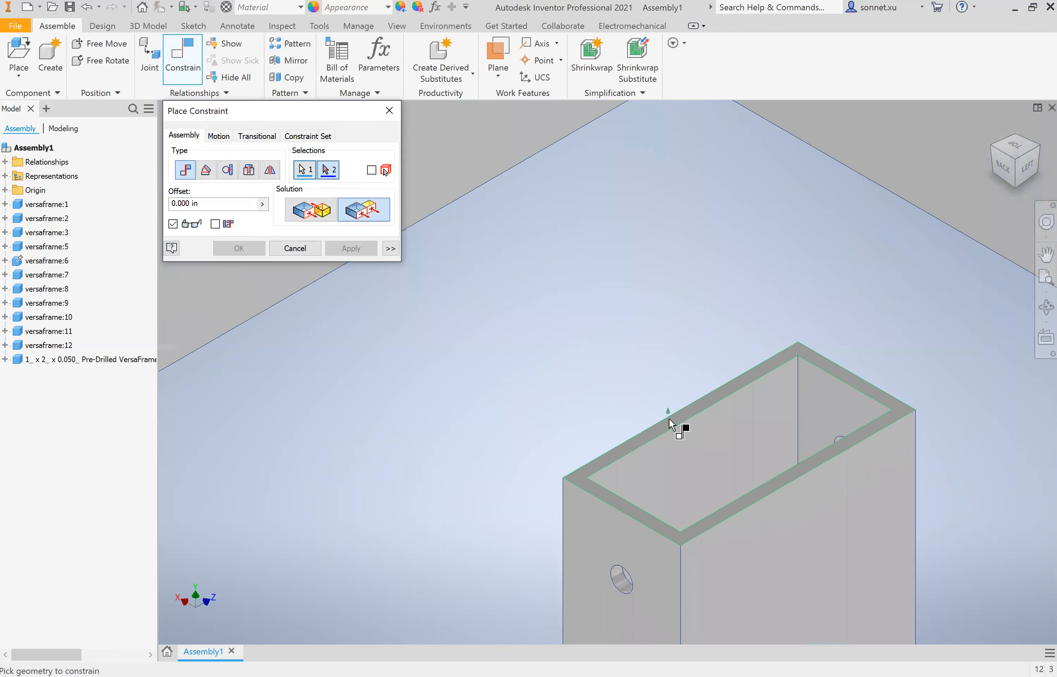
click(672, 424)
scroll(670, 422, up, 5)
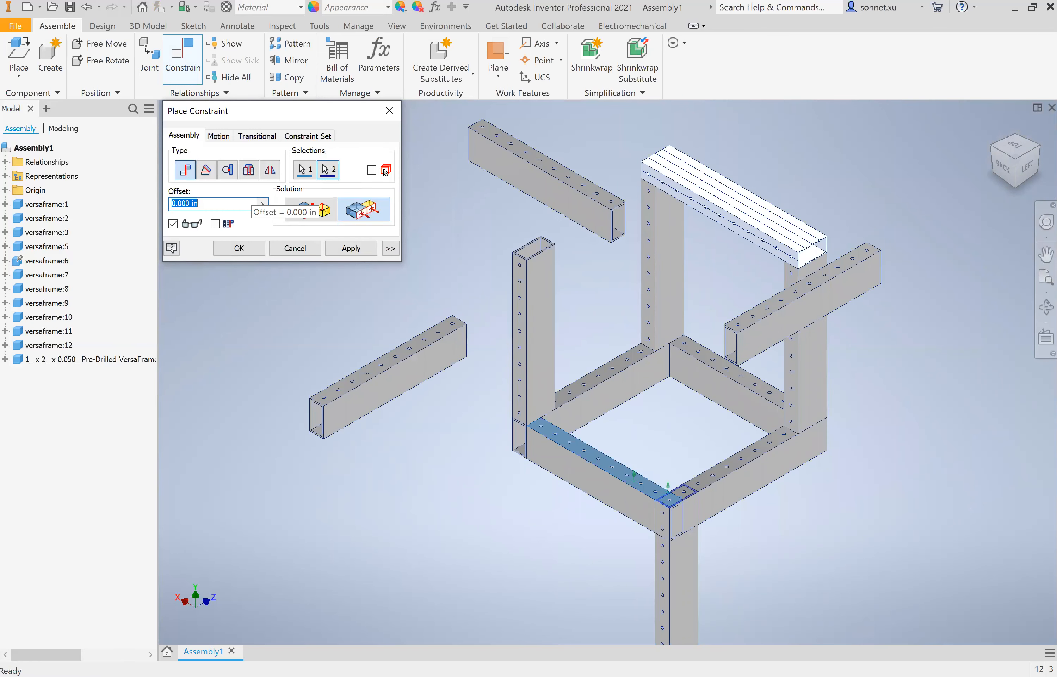
text(10)
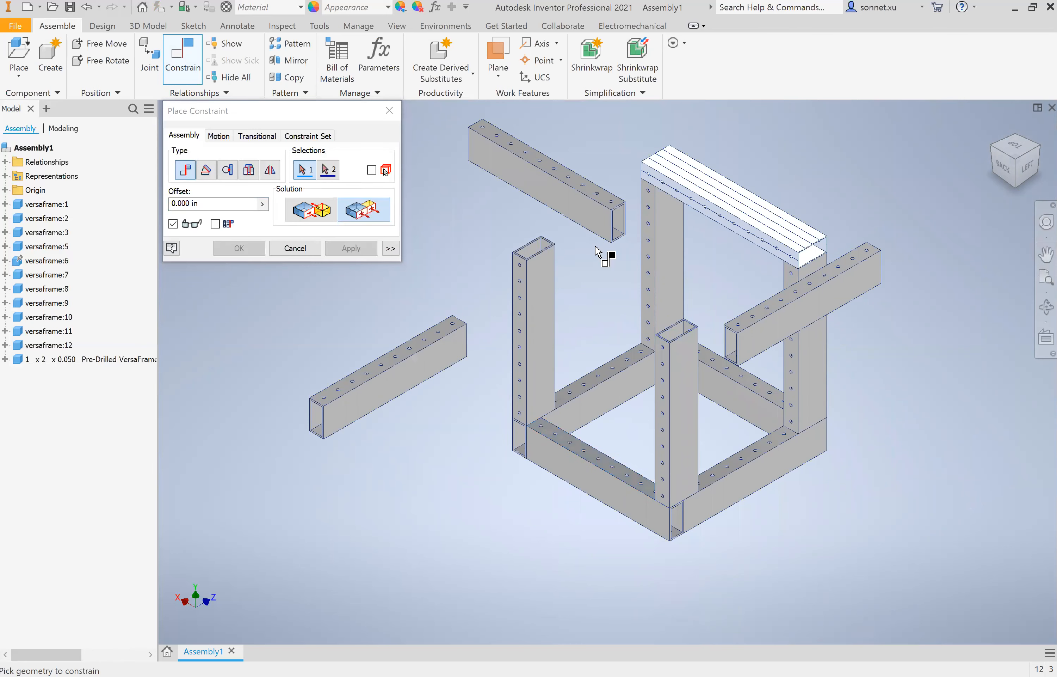
- Make the open end of the loose tube versaframe:2 flush with the newly placed upright's drilled face, using an offset of 0
scroll(705, 392, up, 6)
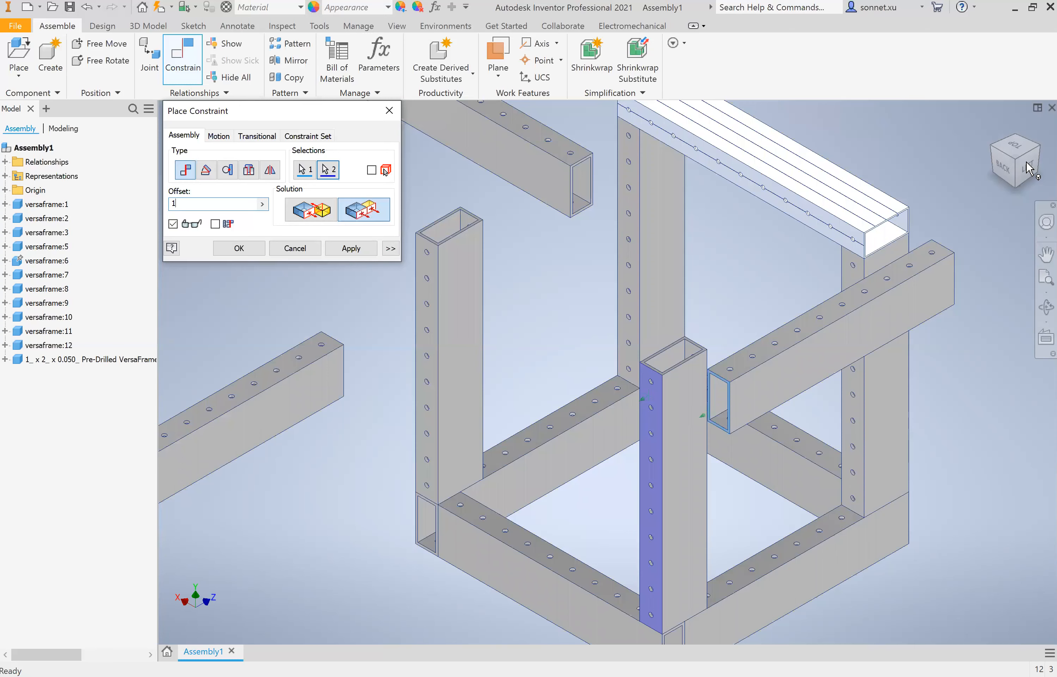
click(1016, 164)
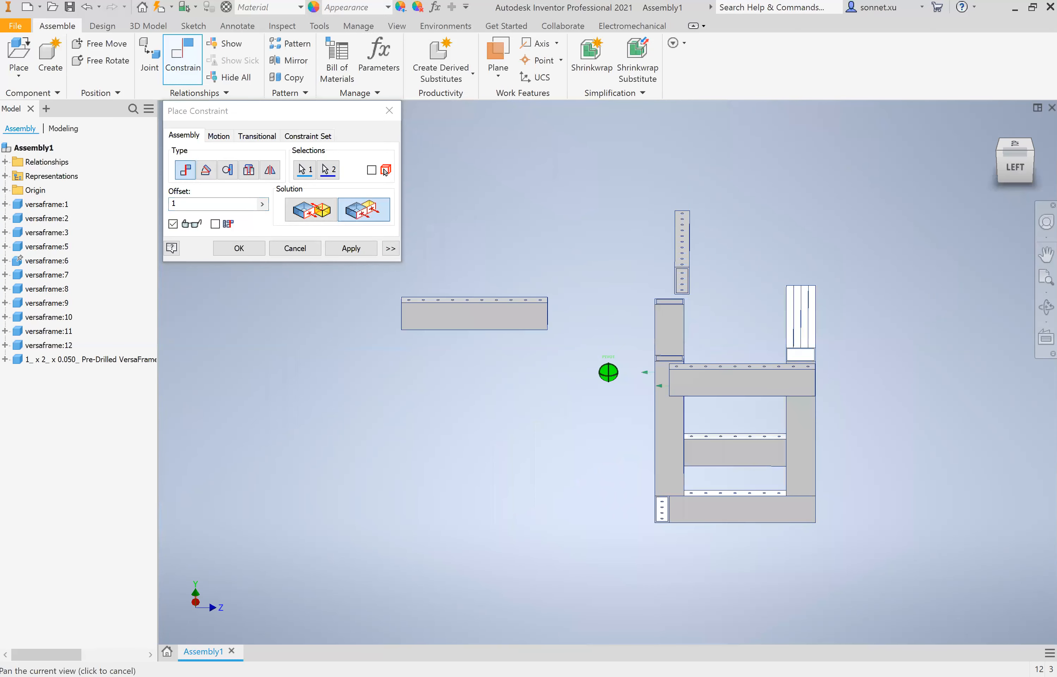
mouse_move(1015, 152)
mouse_down()
mouse_move(1016, 165)
mouse_move(1000, 154)
mouse_up()
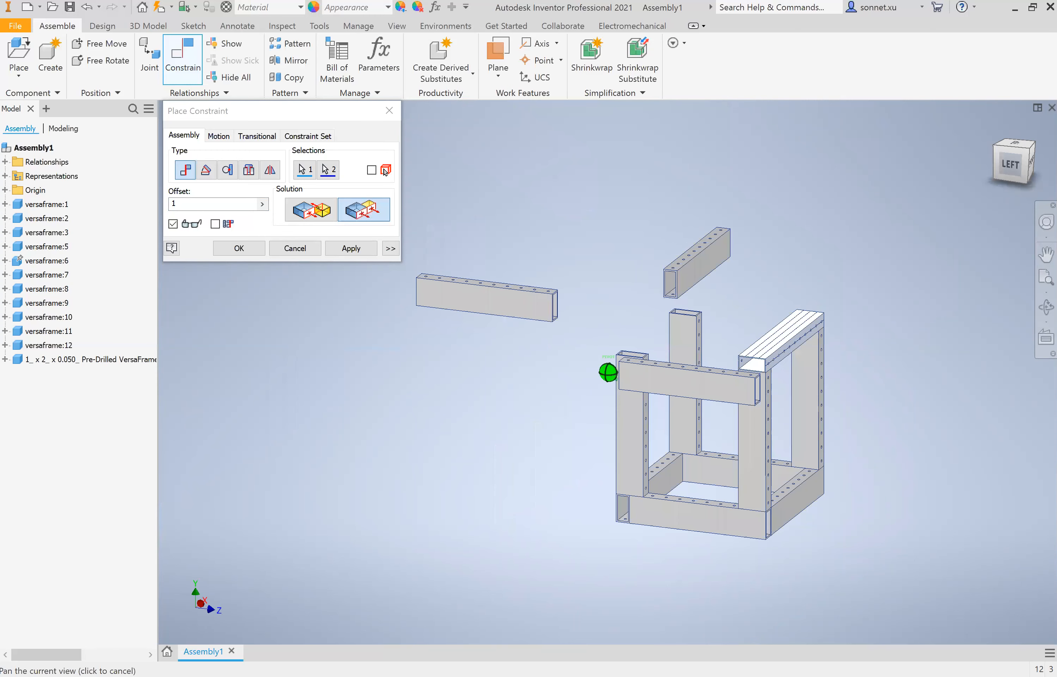
click(192, 176)
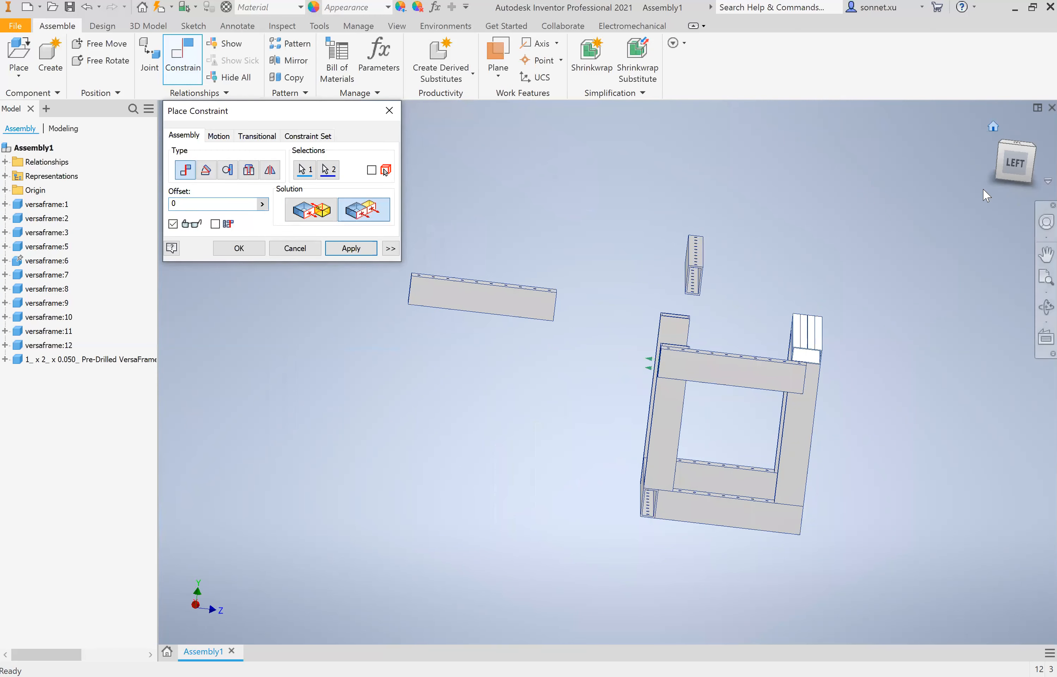
key(F6)
scroll(404, 362, down, 4)
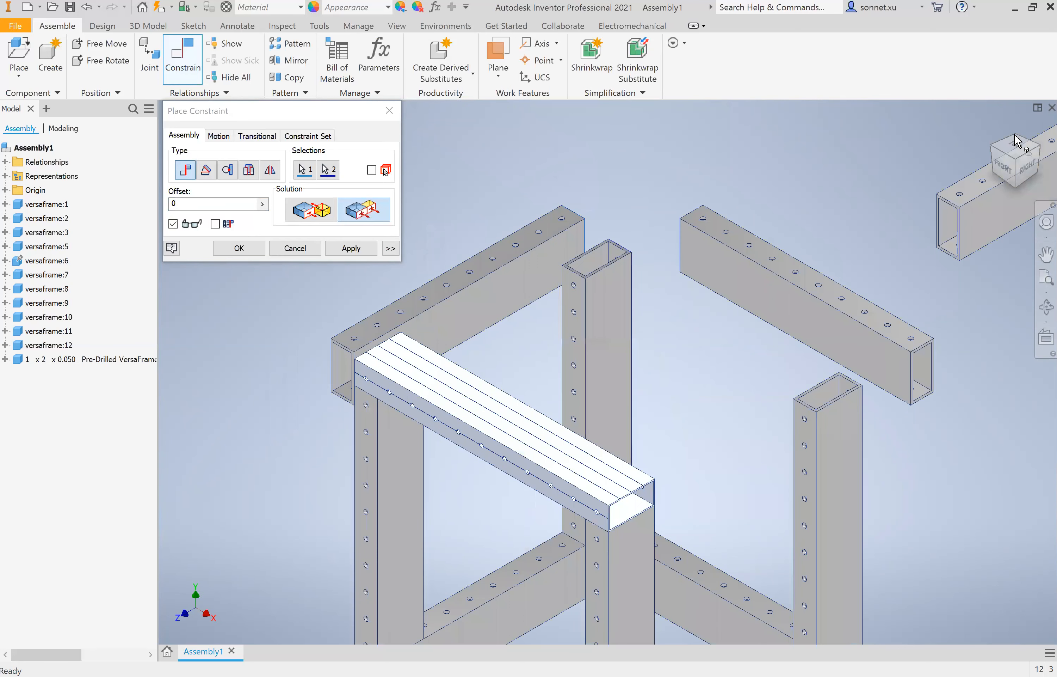
click(1018, 141)
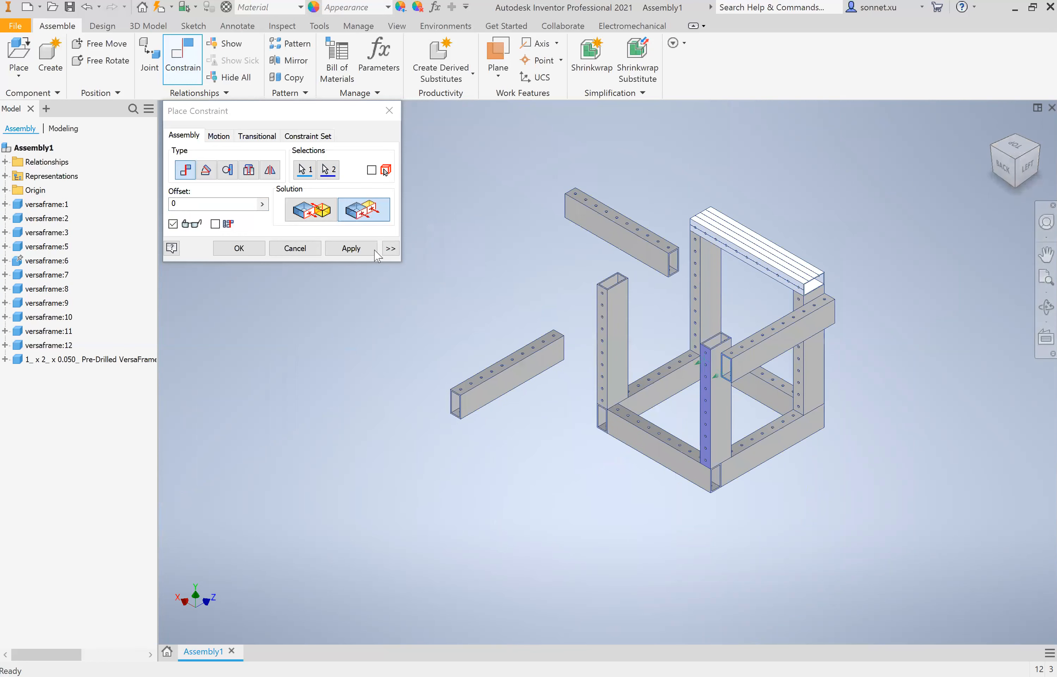
click(351, 248)
- With versaframe:2 lying flat, make its open end flush with the supporting upright's drilled face and its drilled side flush with that upright's wide outer face
scroll(548, 275, down, 7)
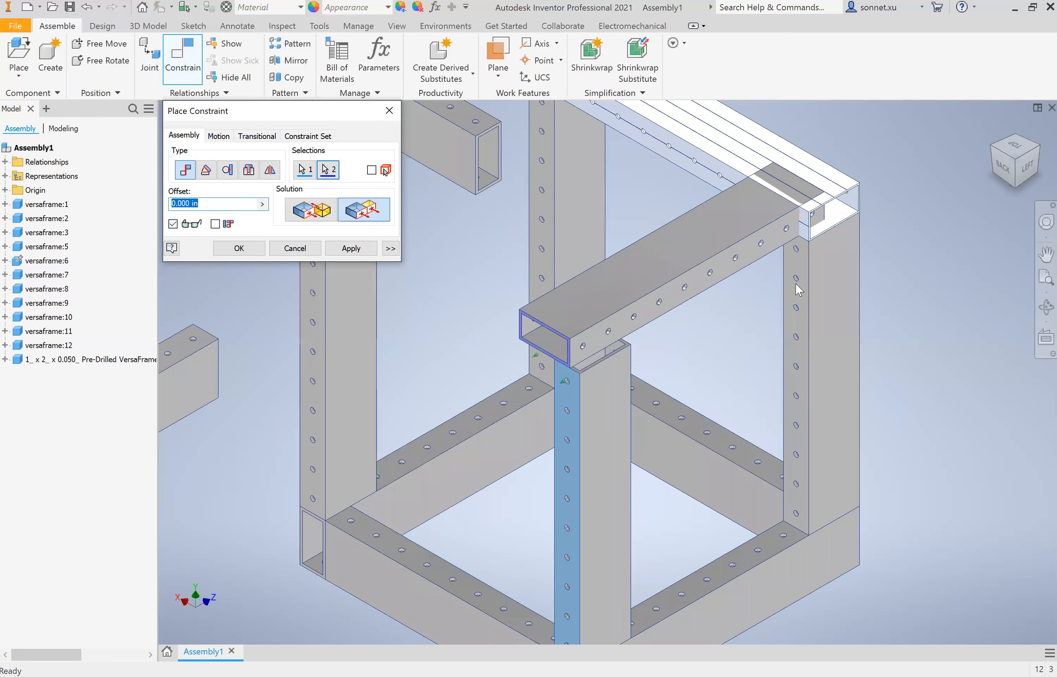
click(1026, 166)
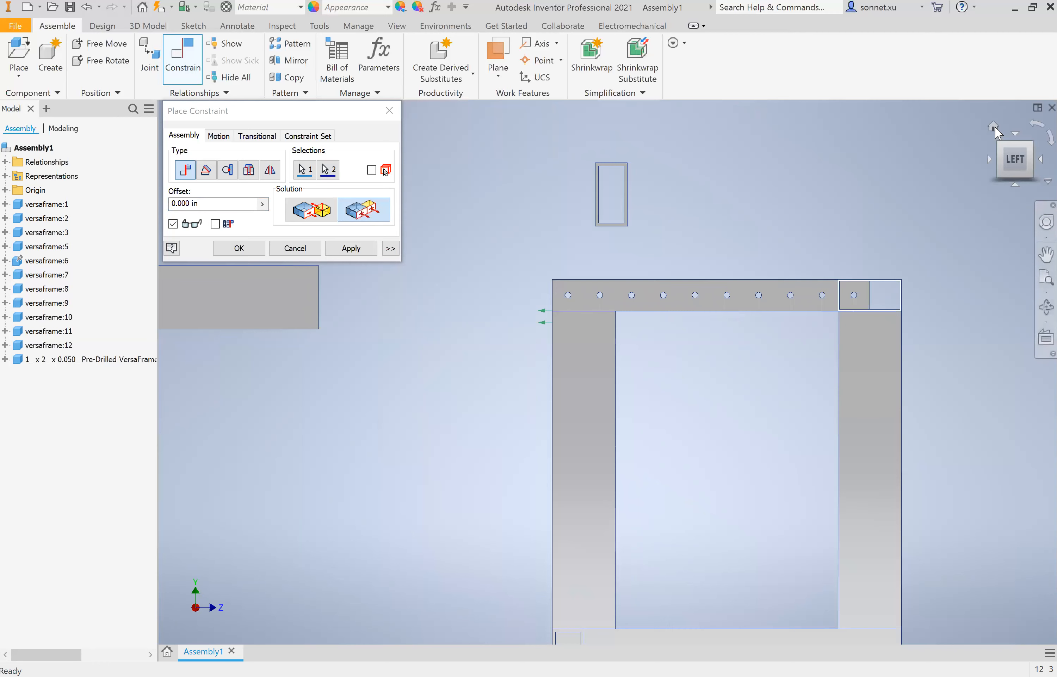
drag(991, 158, 1018, 141)
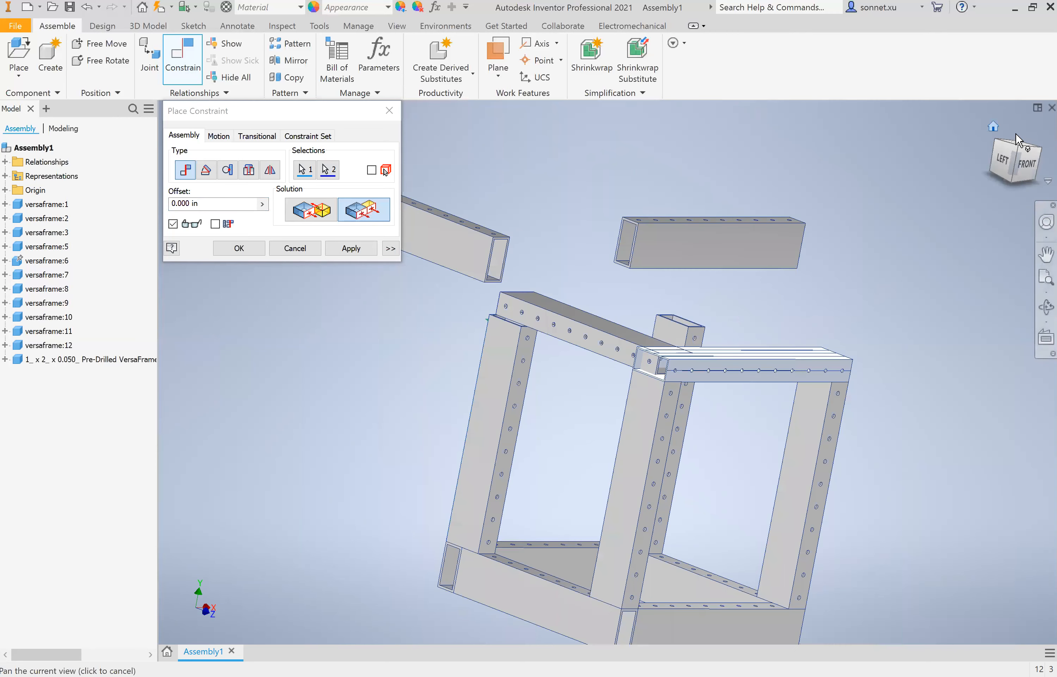
click(1017, 135)
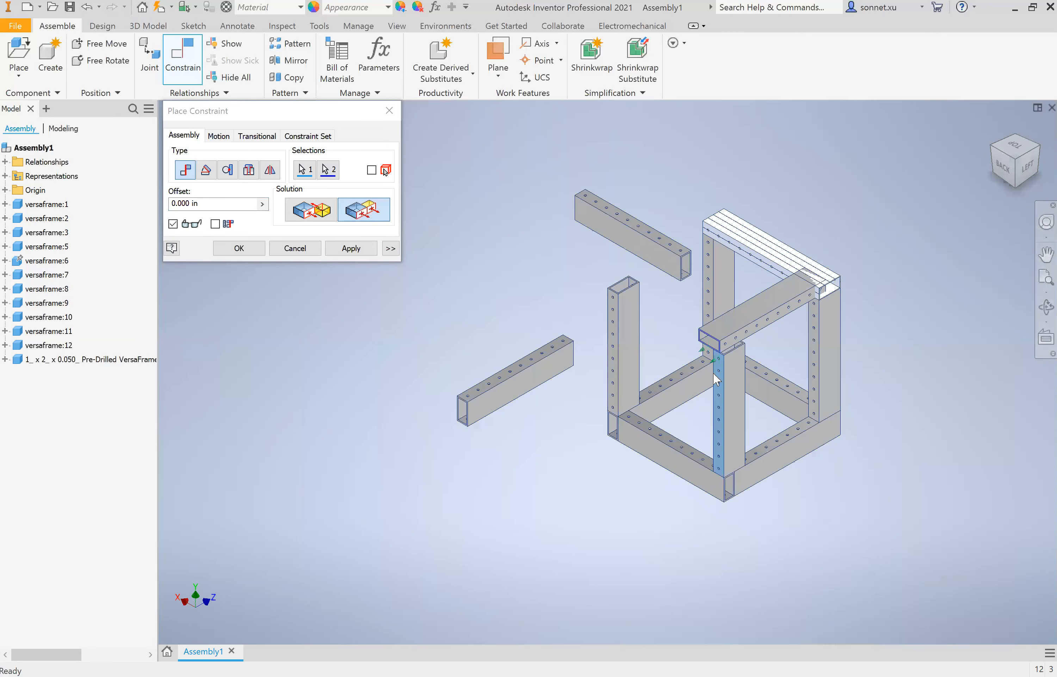
scroll(717, 379, up, 5)
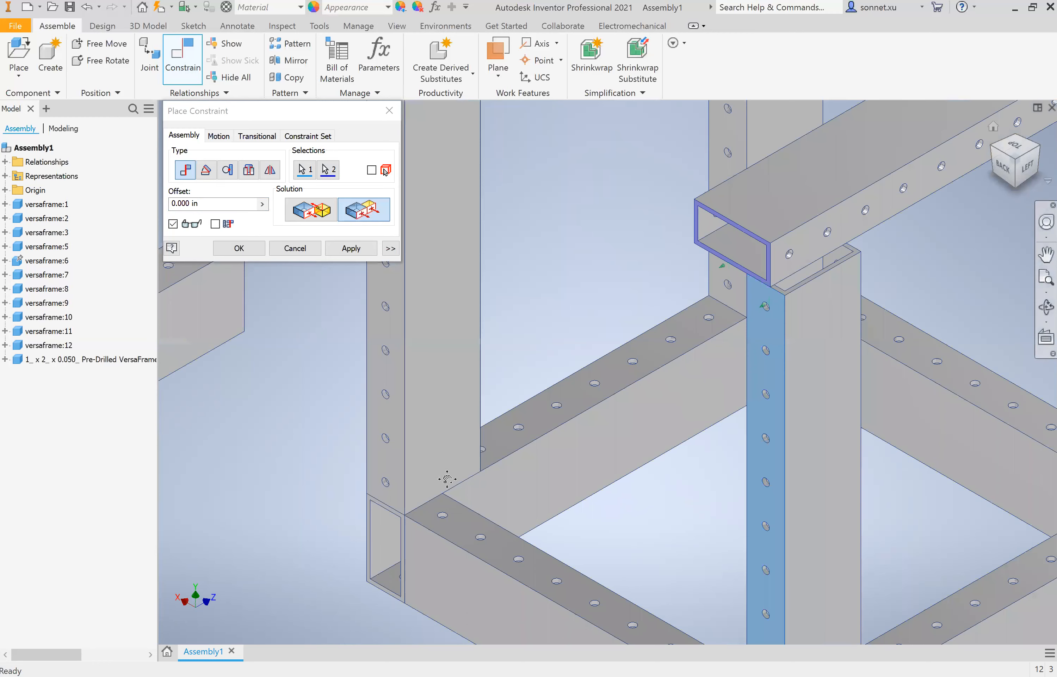
middle_drag(917, 312, 447, 479)
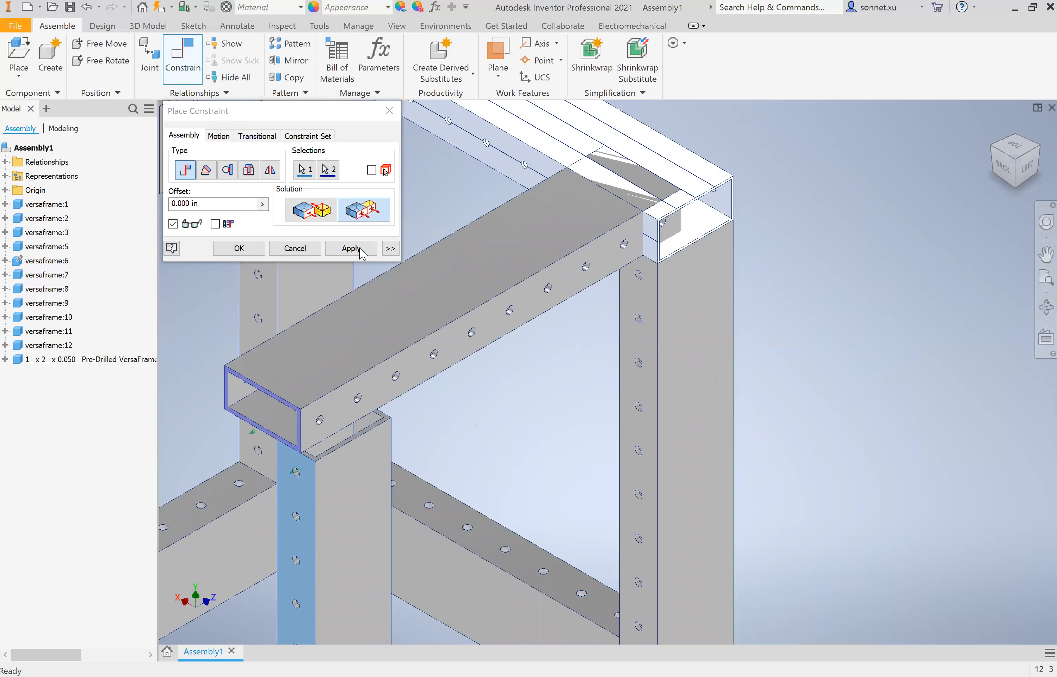
click(238, 251)
drag(413, 280, 399, 262)
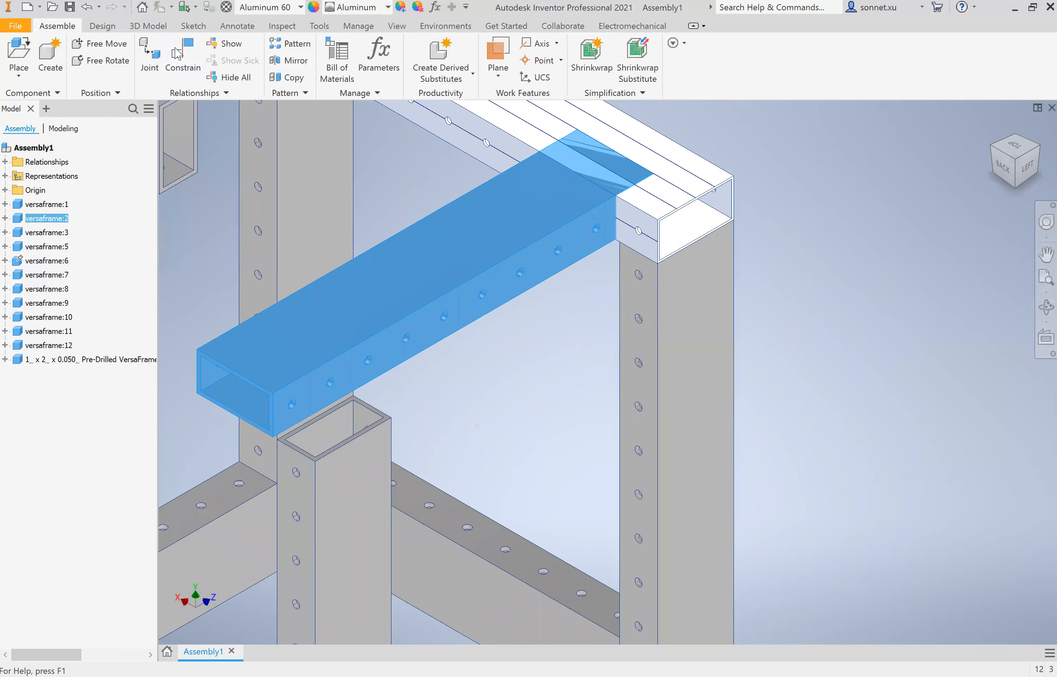
key(c)
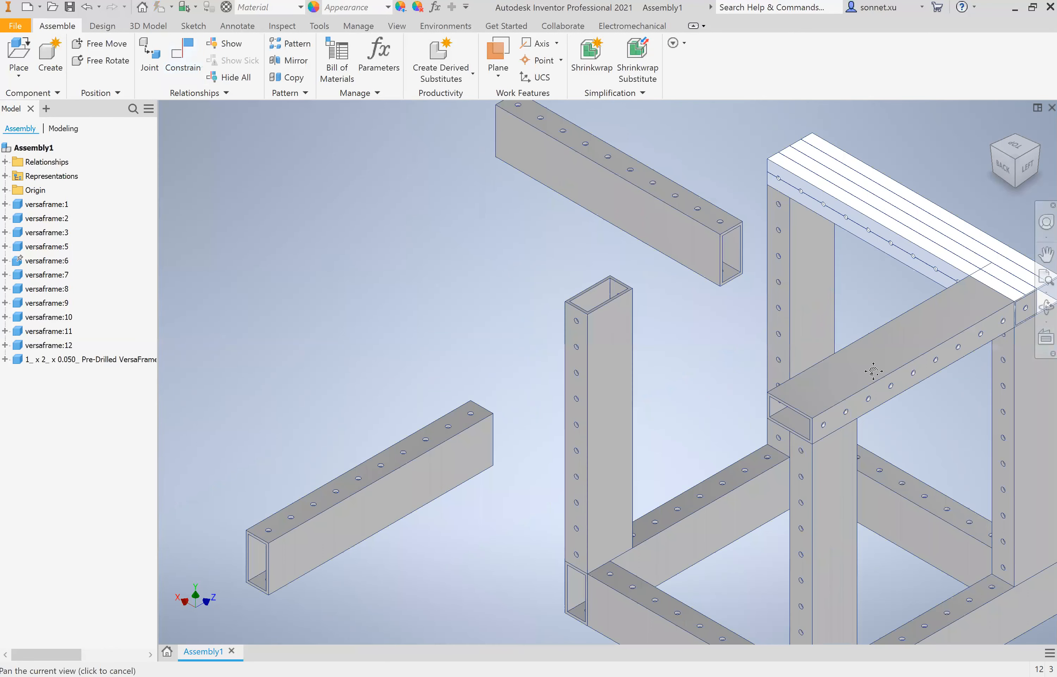
- Seat the next loose tube on versaframe:9's top end and mate its end to versaframe:2's drilled side at a -1 in offset
drag(873, 371, 528, 198)
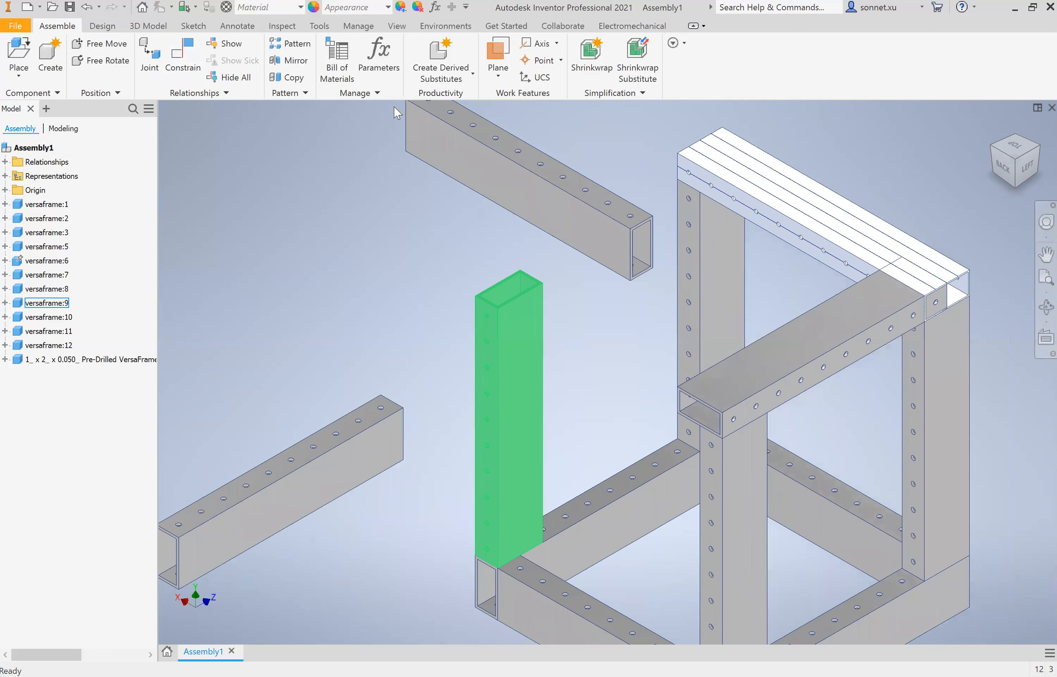
key(c)
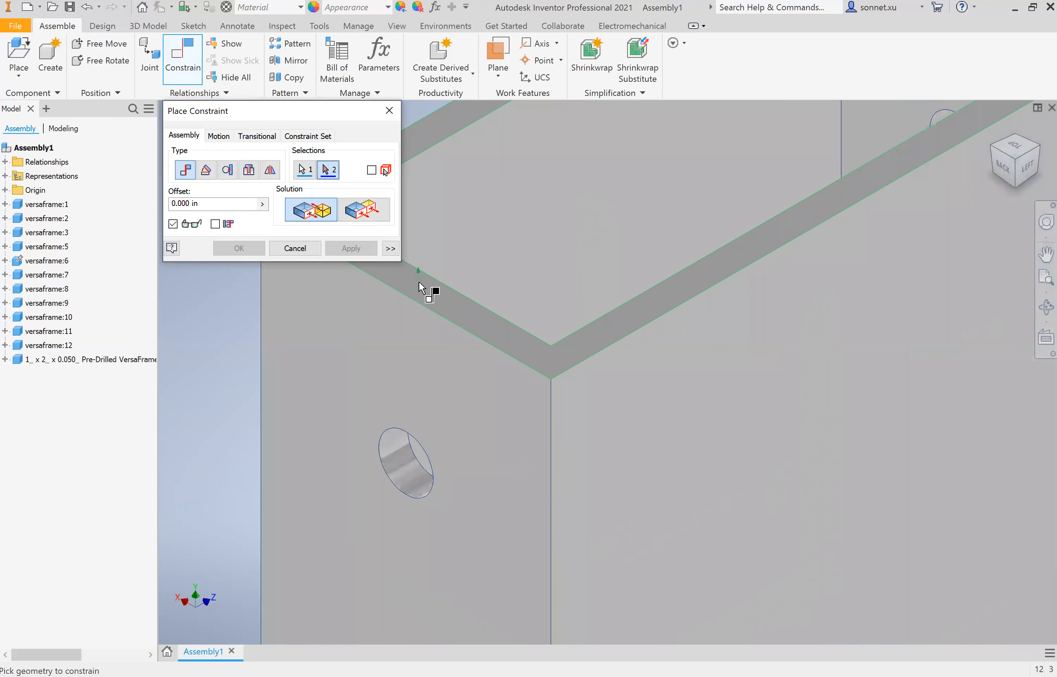
click(566, 341)
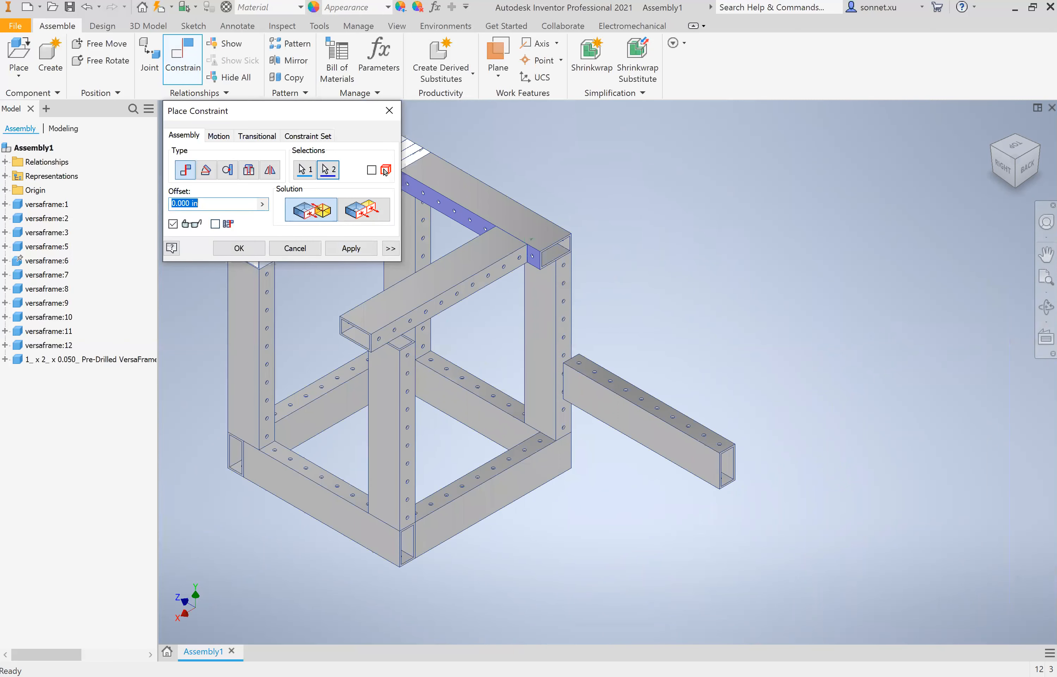
text(1)
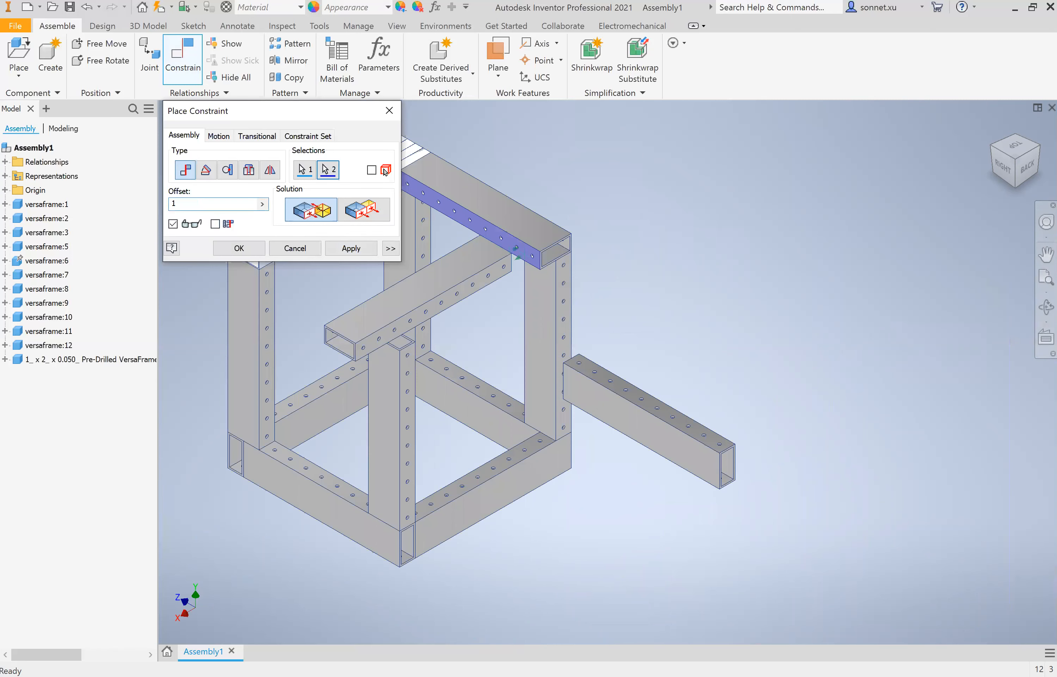
text(-)
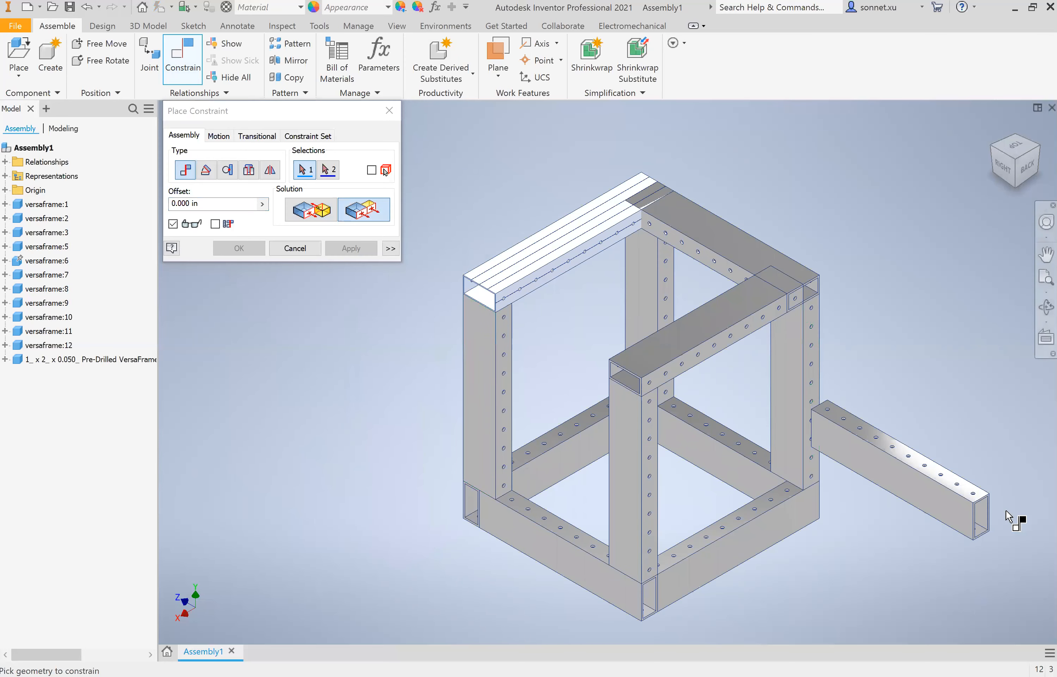
- Try to add another constraint to the remaining loose tube, versaframe:1, and cancel the conflicting operation
scroll(1009, 517, up, 3)
scroll(899, 502, up, 3)
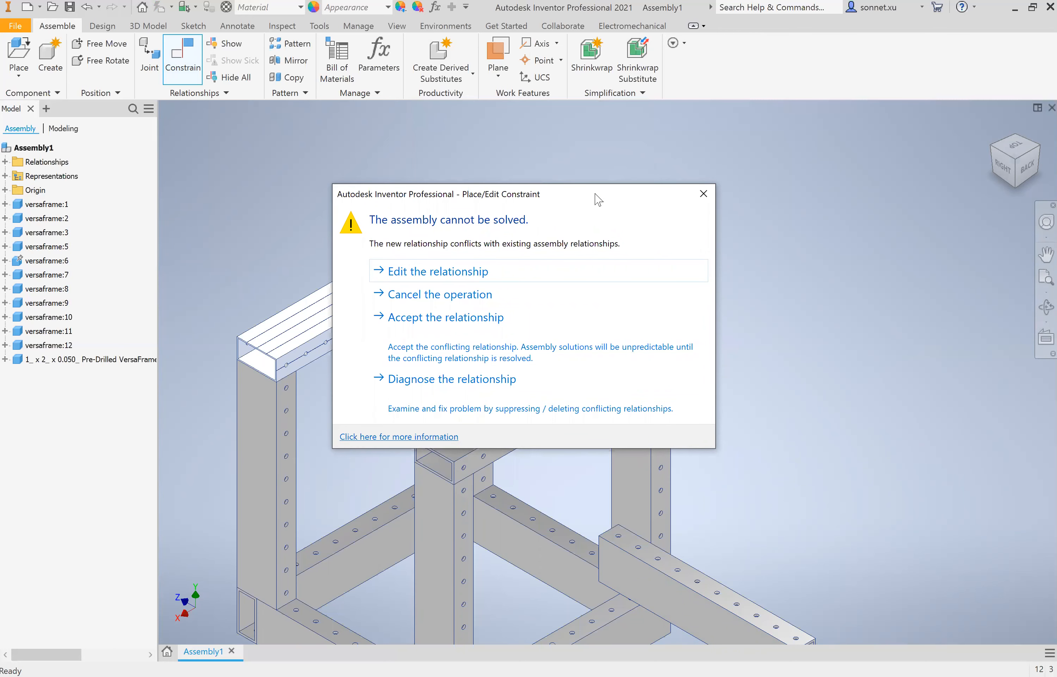
drag(611, 193, 710, 178)
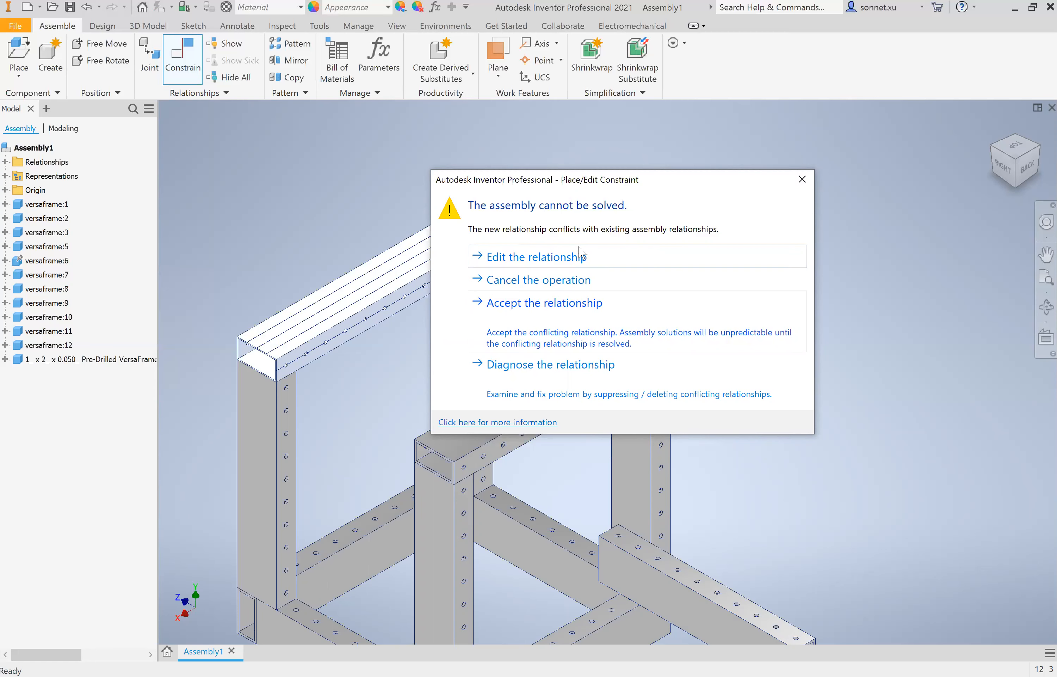
click(247, 250)
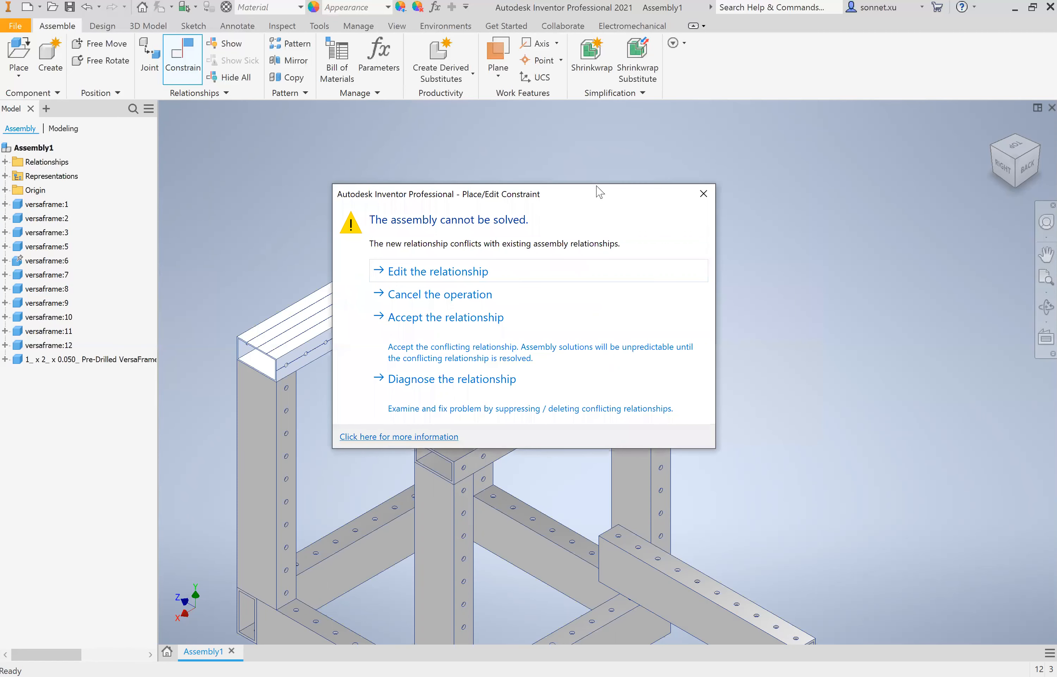
drag(596, 186, 745, 167)
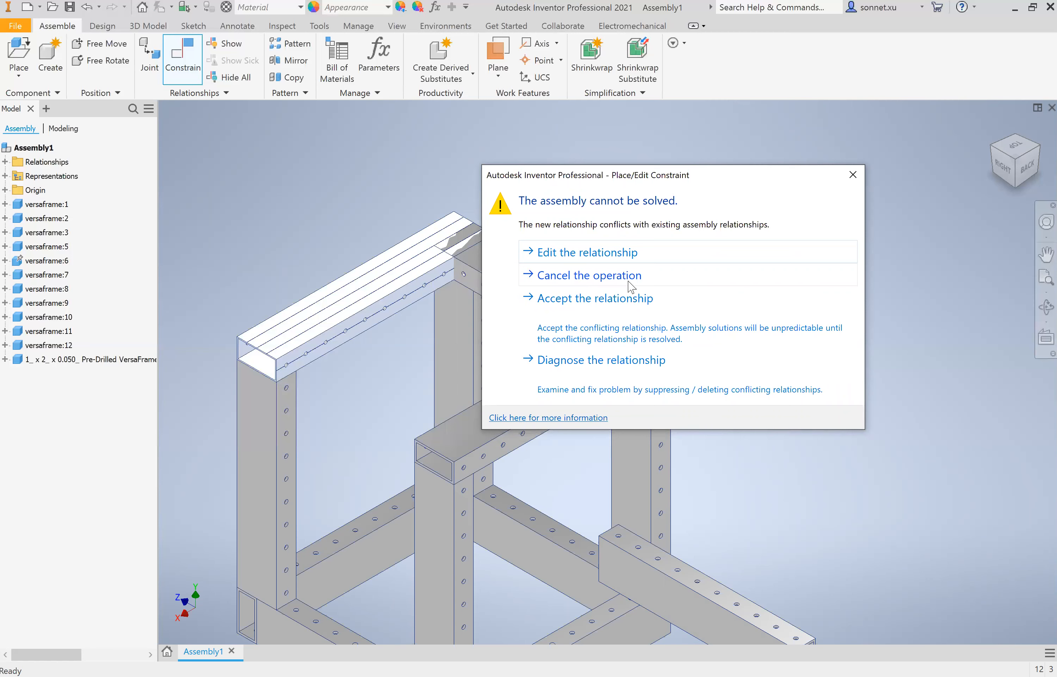
click(594, 282)
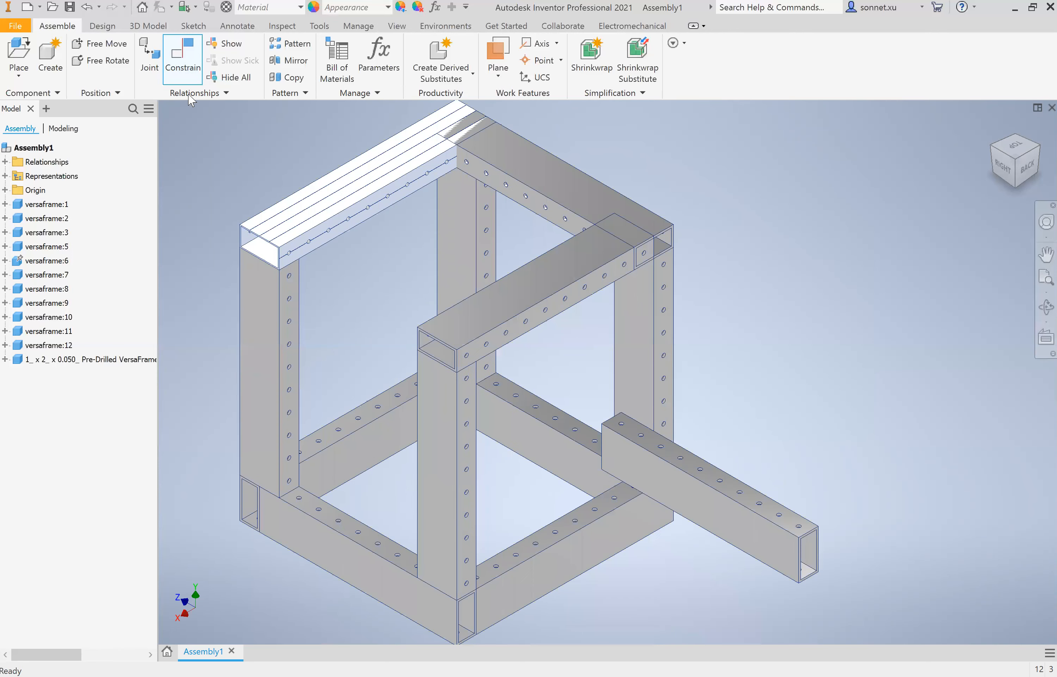
- Delete the Flush:28 constraint from versaframe:1
click(199, 59)
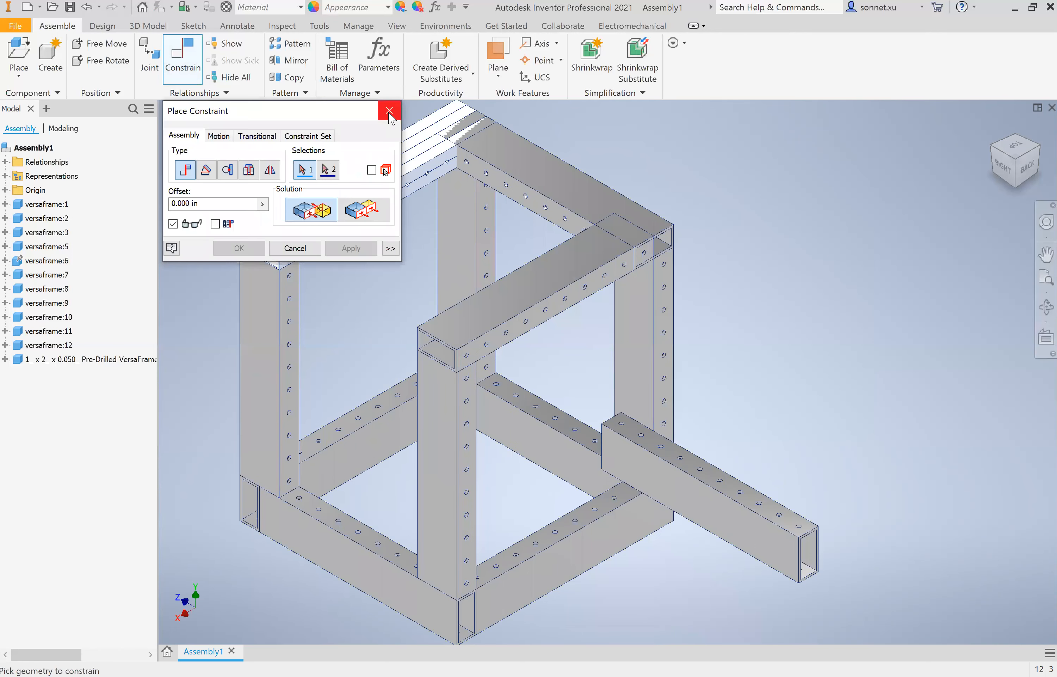
click(391, 117)
click(5, 204)
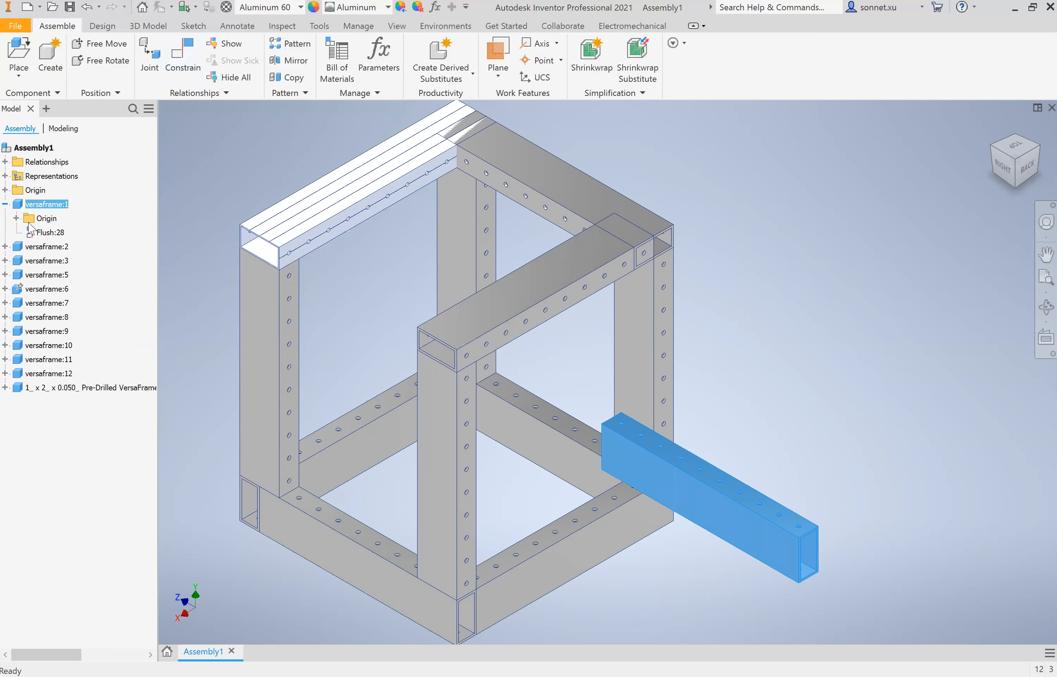
right_click(71, 257)
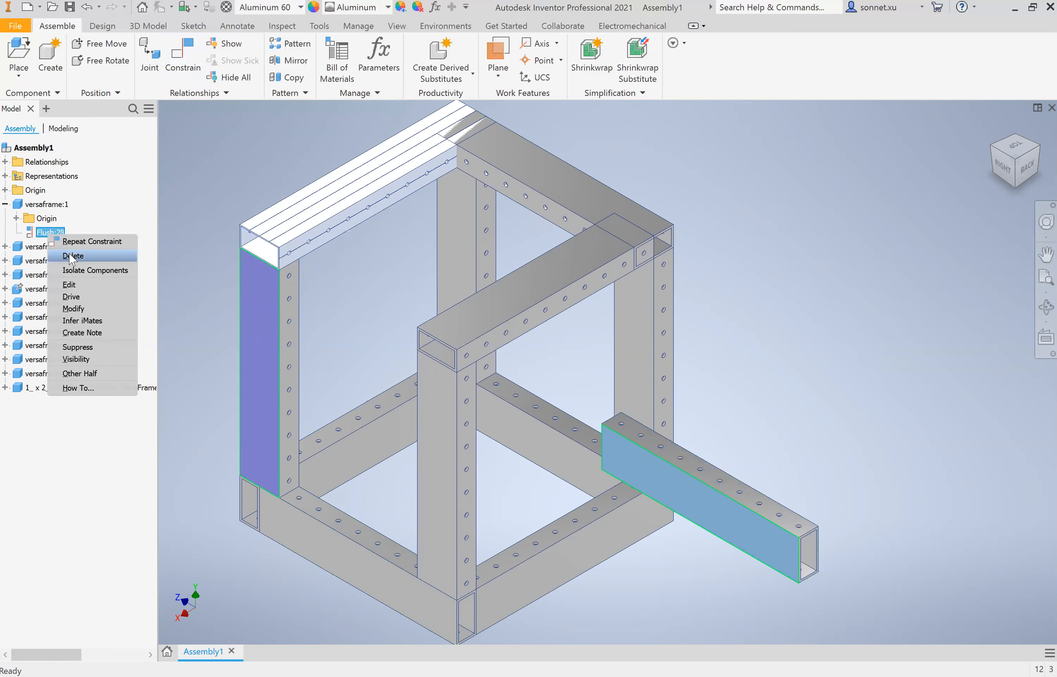
click(71, 257)
- Make versaframe:1's wide face flush with the upper wide face of the top tube resting on versaframe:9
key(c)
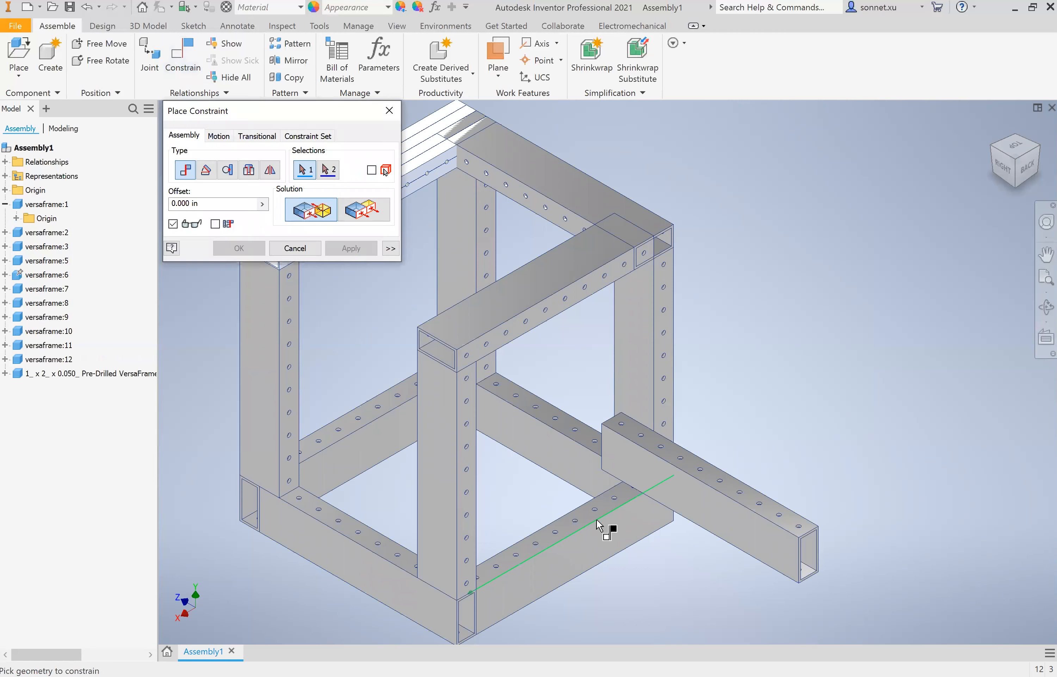
scroll(725, 410, up, 5)
click(718, 326)
scroll(719, 326, down, 5)
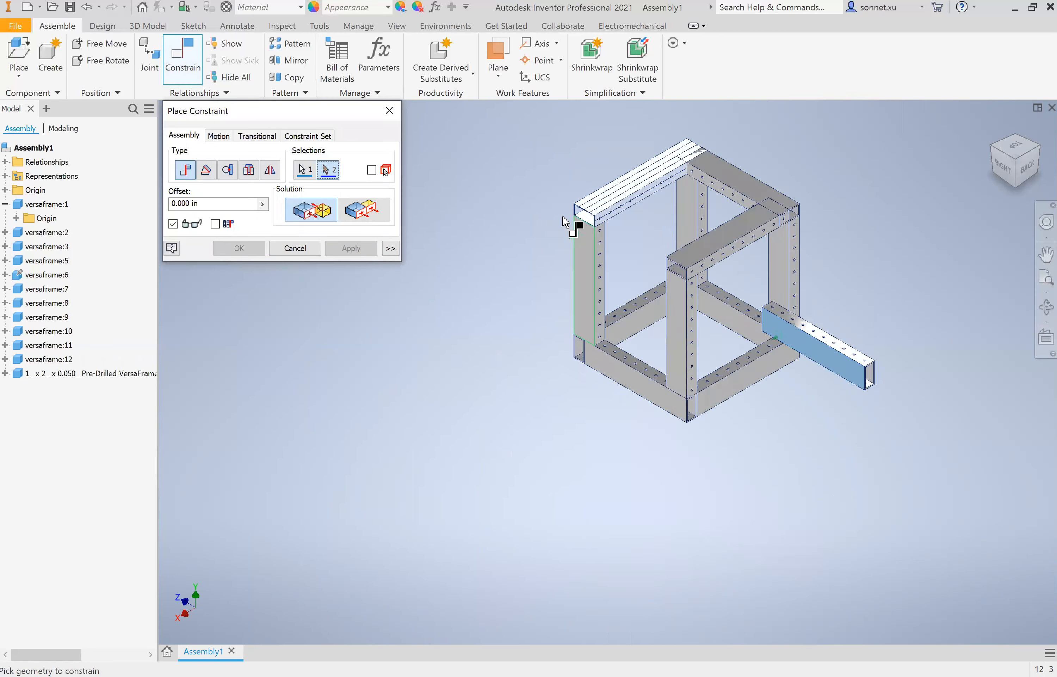
scroll(565, 217, up, 3)
scroll(643, 281, down, 2)
click(867, 328)
click(359, 217)
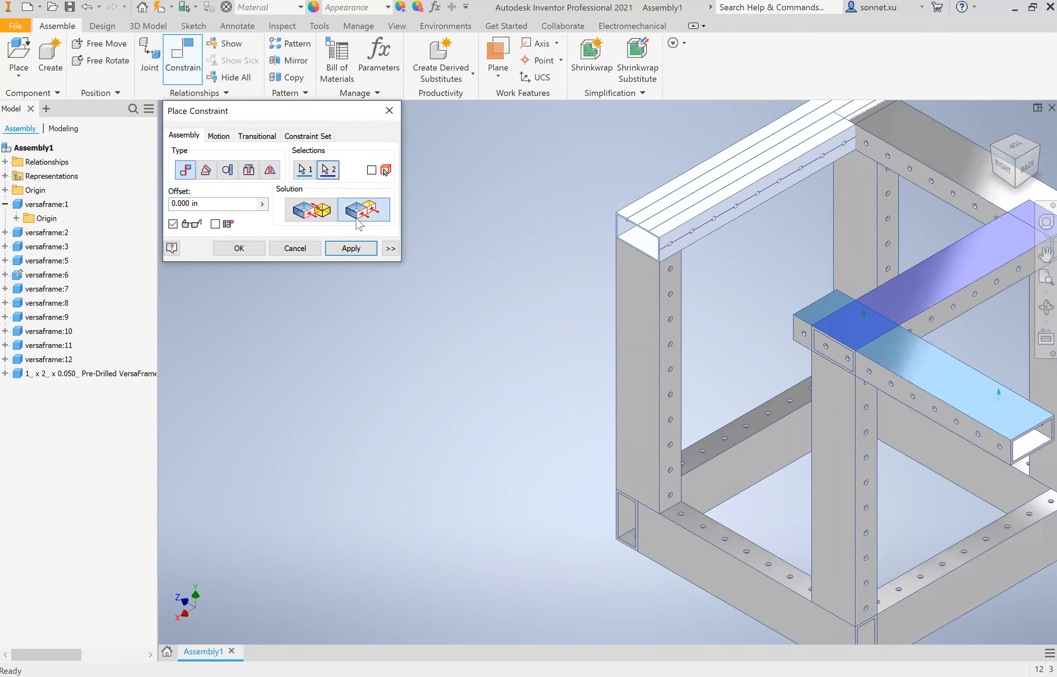
click(351, 248)
- Make versaframe:1's open end flush with the pre-drilled top tube's outer drilled side at a 9 in offset
scroll(673, 258, up, 5)
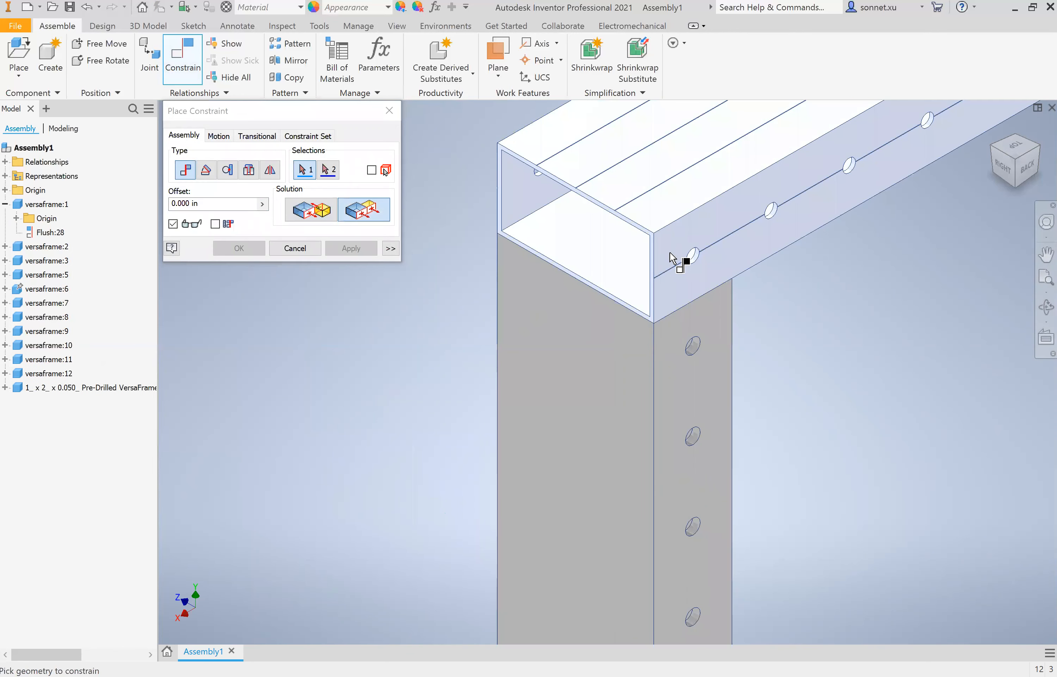
scroll(673, 258, up, 3)
click(678, 262)
scroll(977, 430, down, 8)
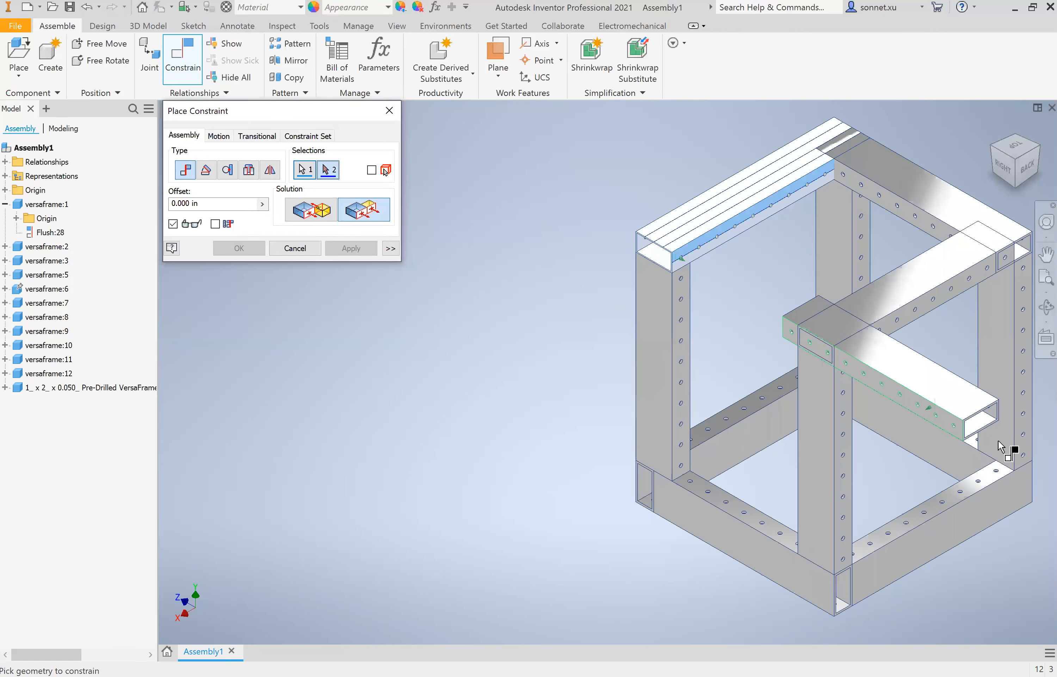
scroll(969, 433, up, 6)
click(968, 432)
scroll(969, 433, down, 6)
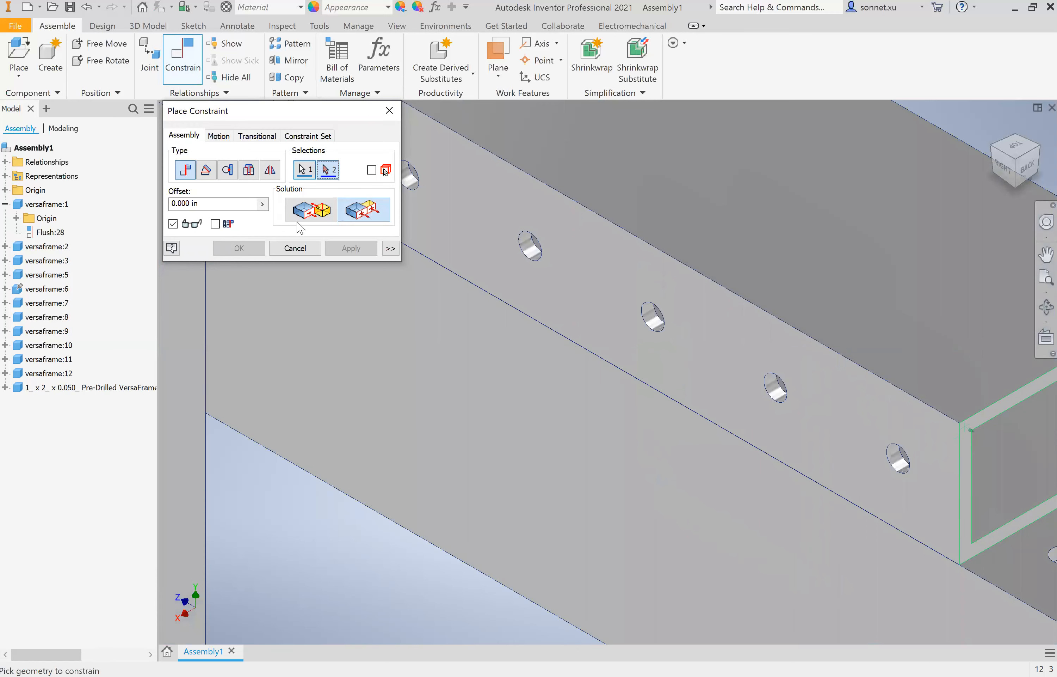
text(10)
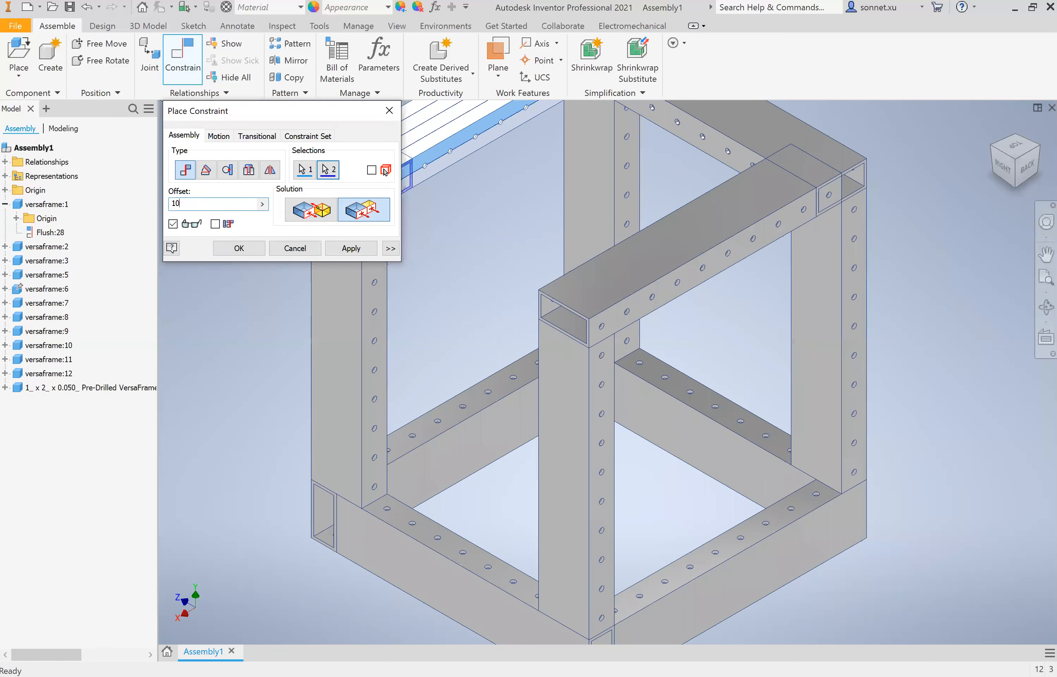
key(BackSpace)
key(BackSpace)
text(9)
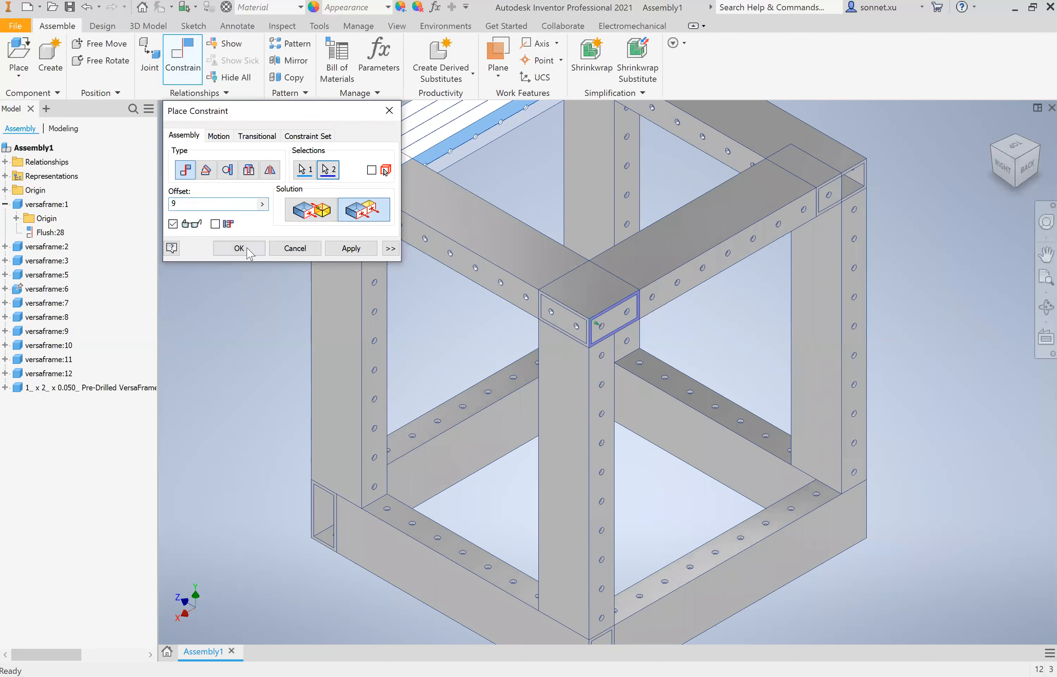
click(239, 247)
- Examine the closed tube frame from above and below, and try moving the top tubes to test their constraints
shift+middle_drag(799, 311, 377, 271)
key(F6)
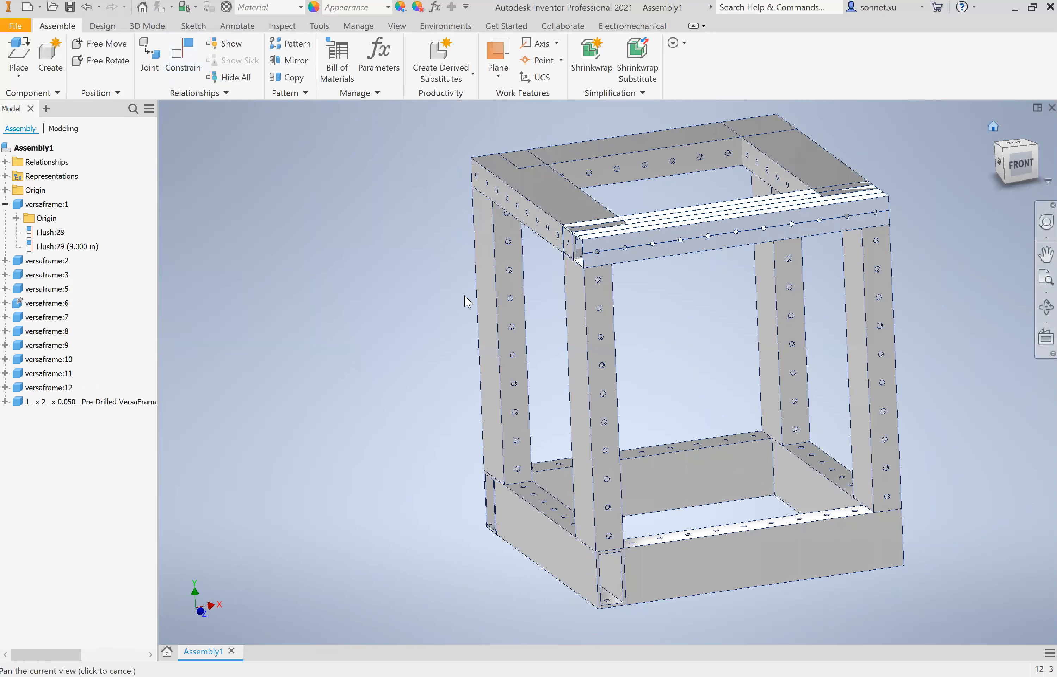
click(519, 294)
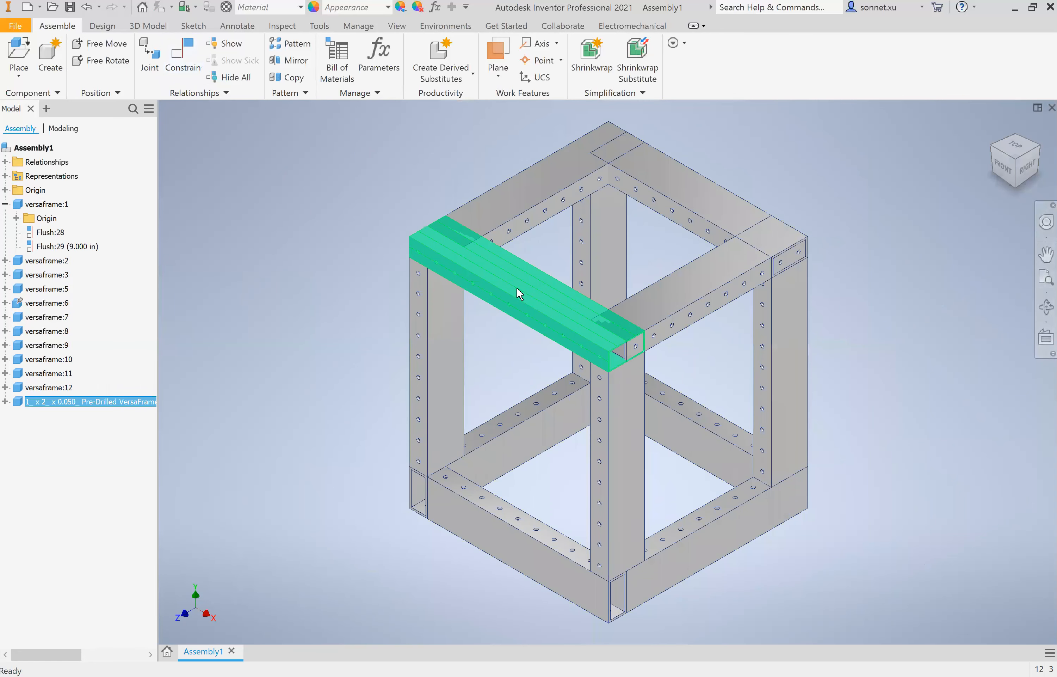
drag(515, 289, 691, 473)
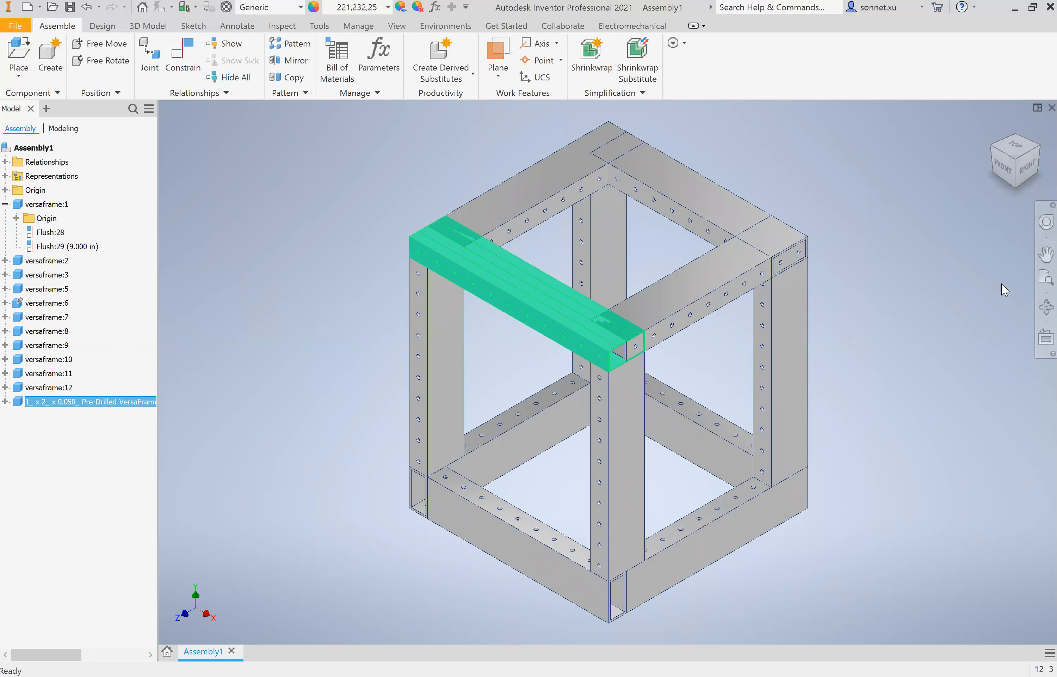
click(653, 316)
drag(866, 291, 599, 131)
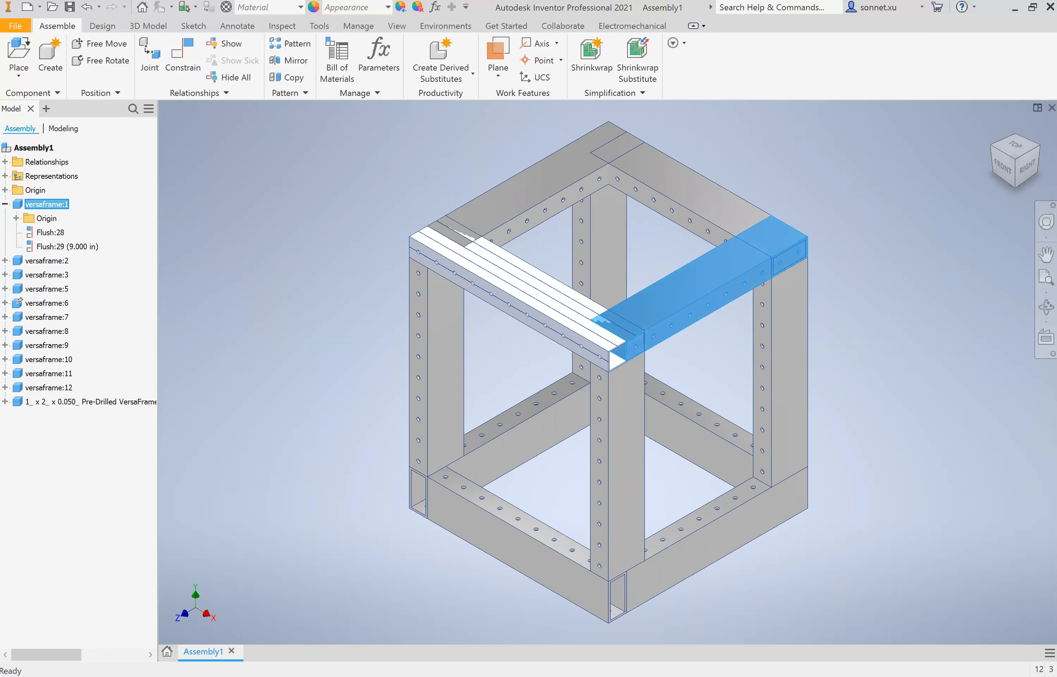
shift+middle_drag(1008, 235, 986, 123)
click(995, 130)
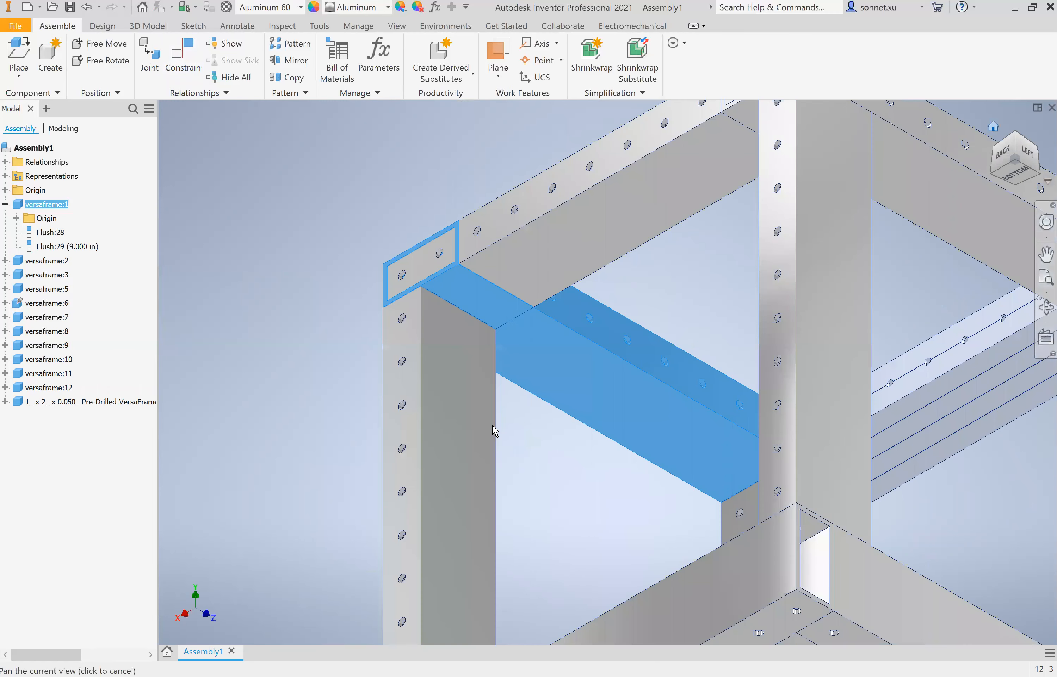
key(Escape)
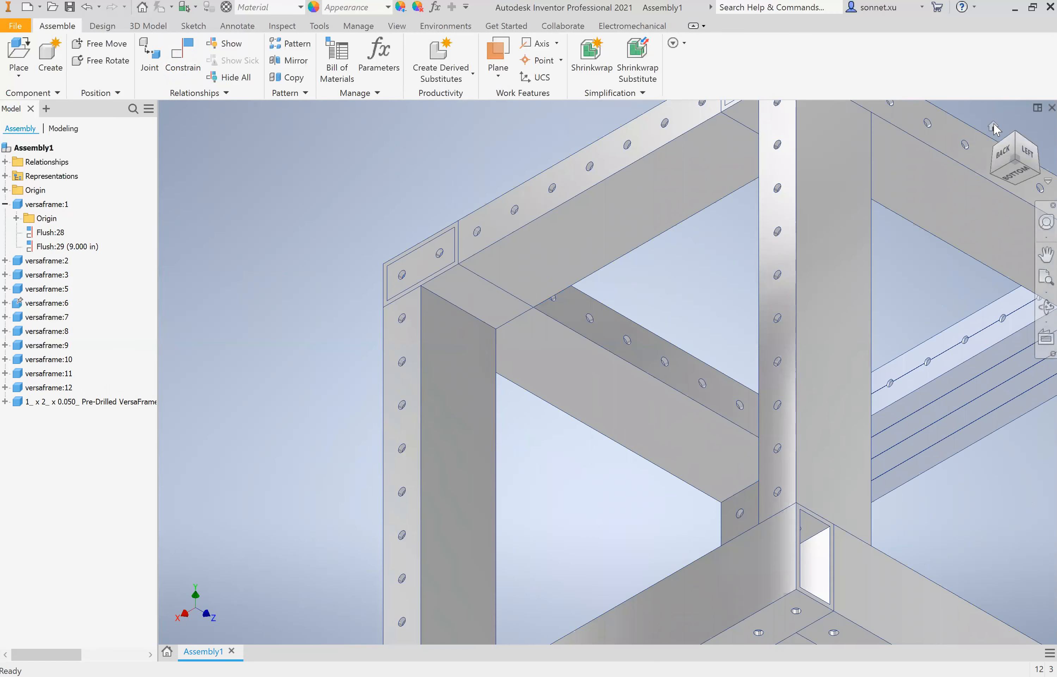
click(993, 127)
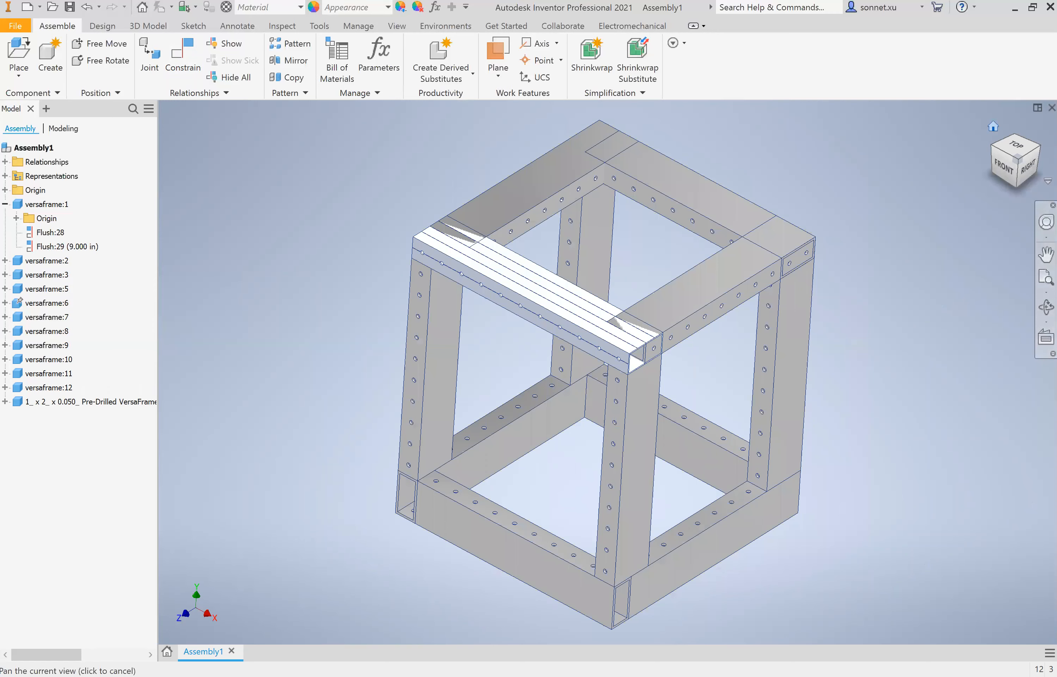
key(F2)
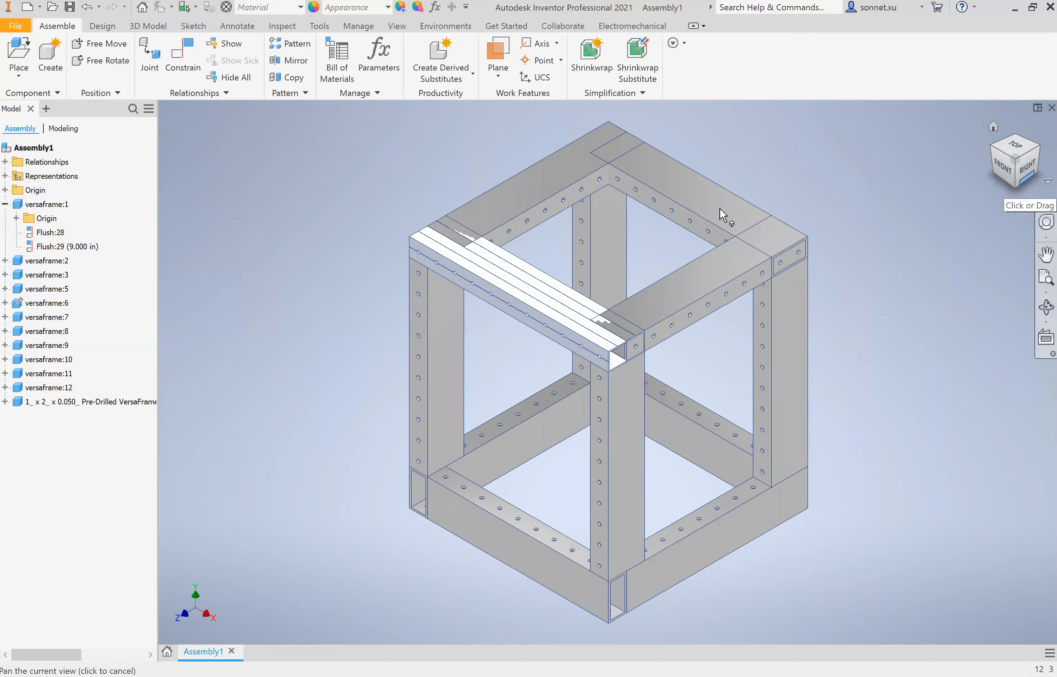
- Save the assembly as versafamecube in the CAD 2020 Bootcamp folder, including its initial save
key(ctrl+s)
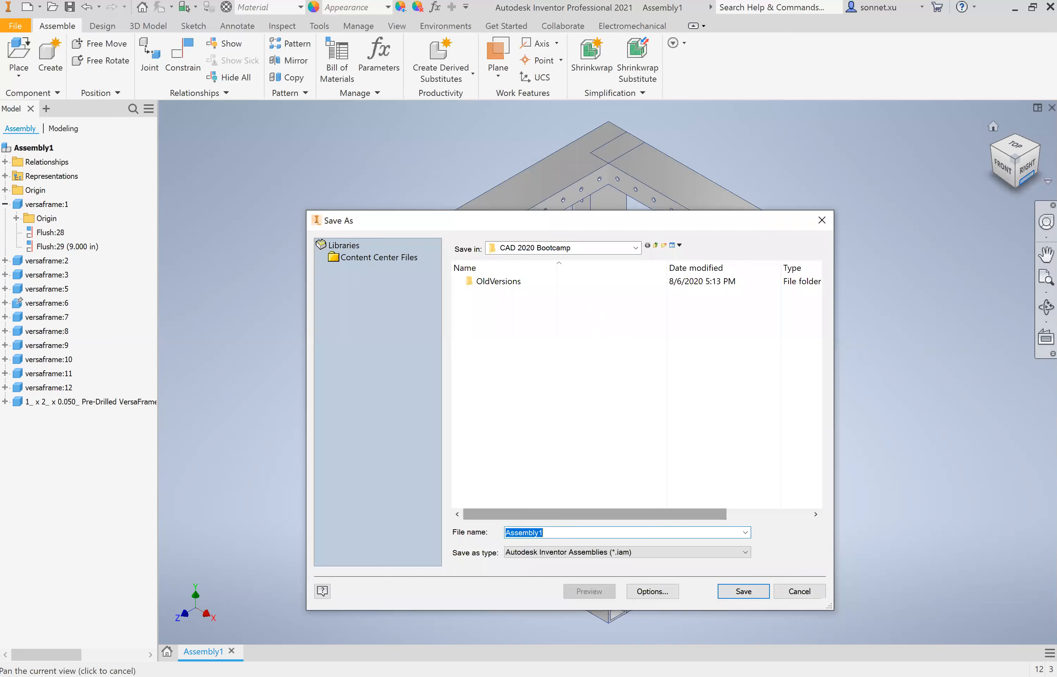
text(versafamecube)
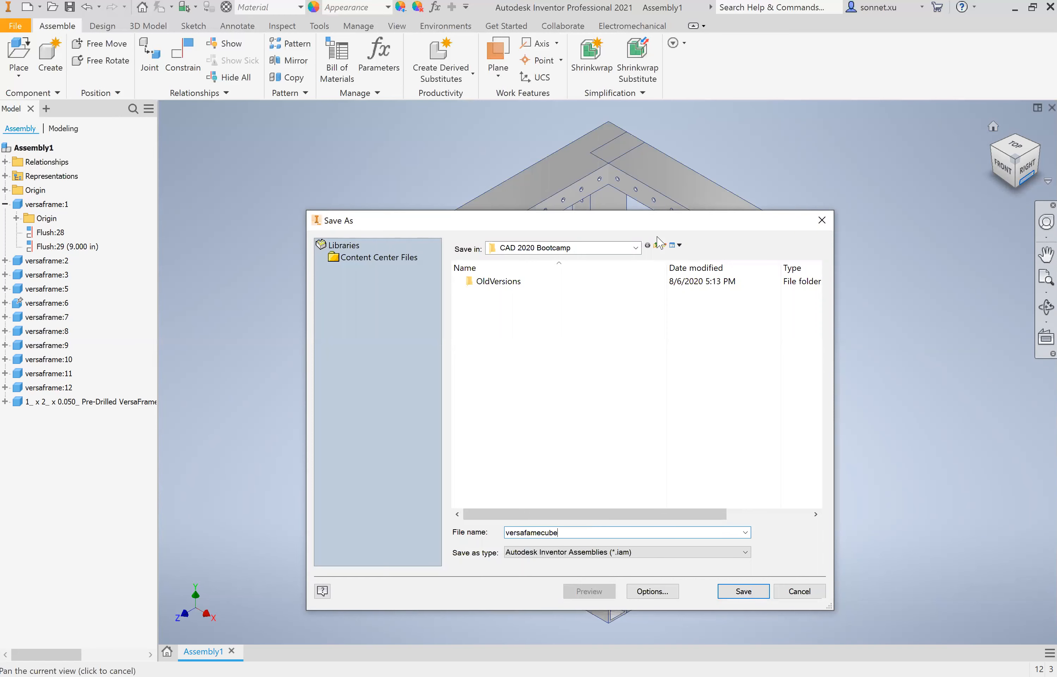
key(Return)
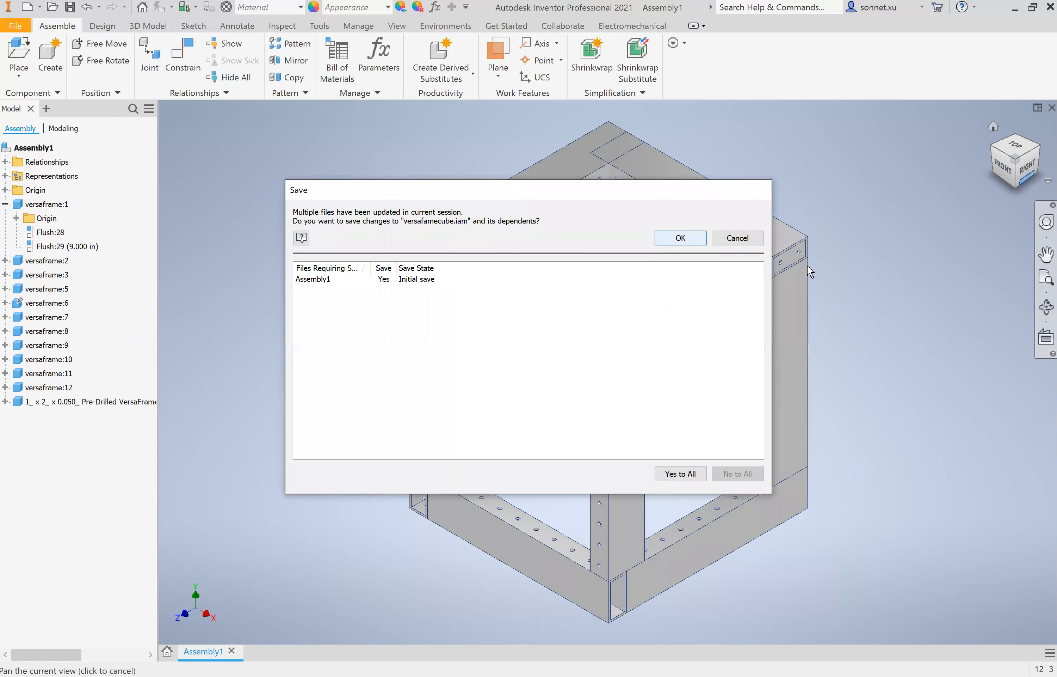
key(Return)
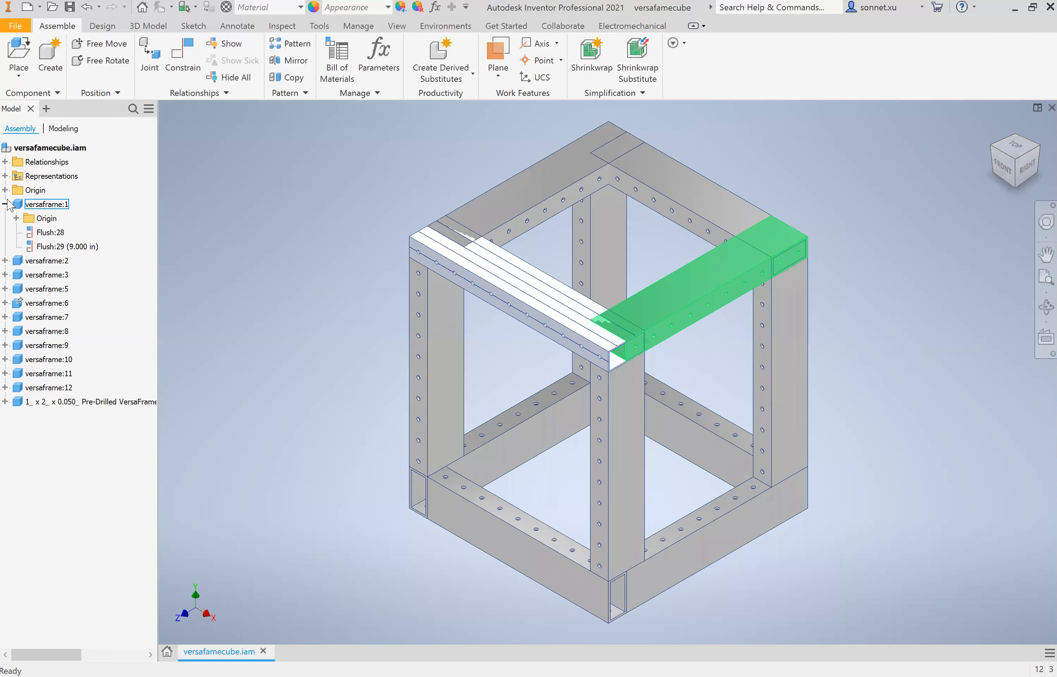
click(464, 324)
scroll(331, 271, down, 3)
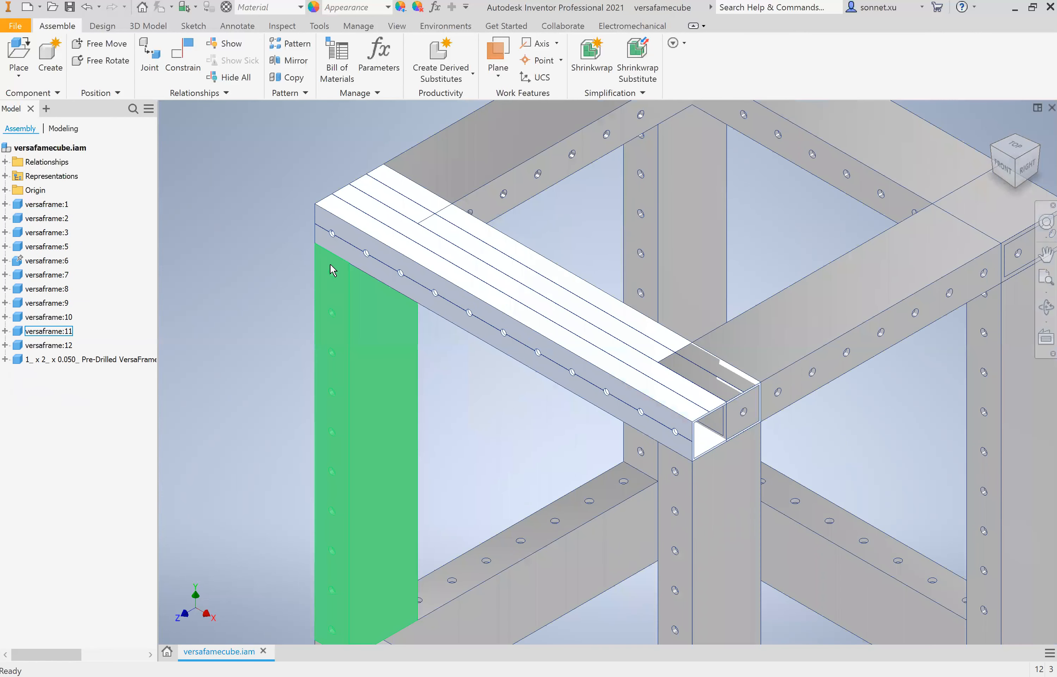
click(324, 213)
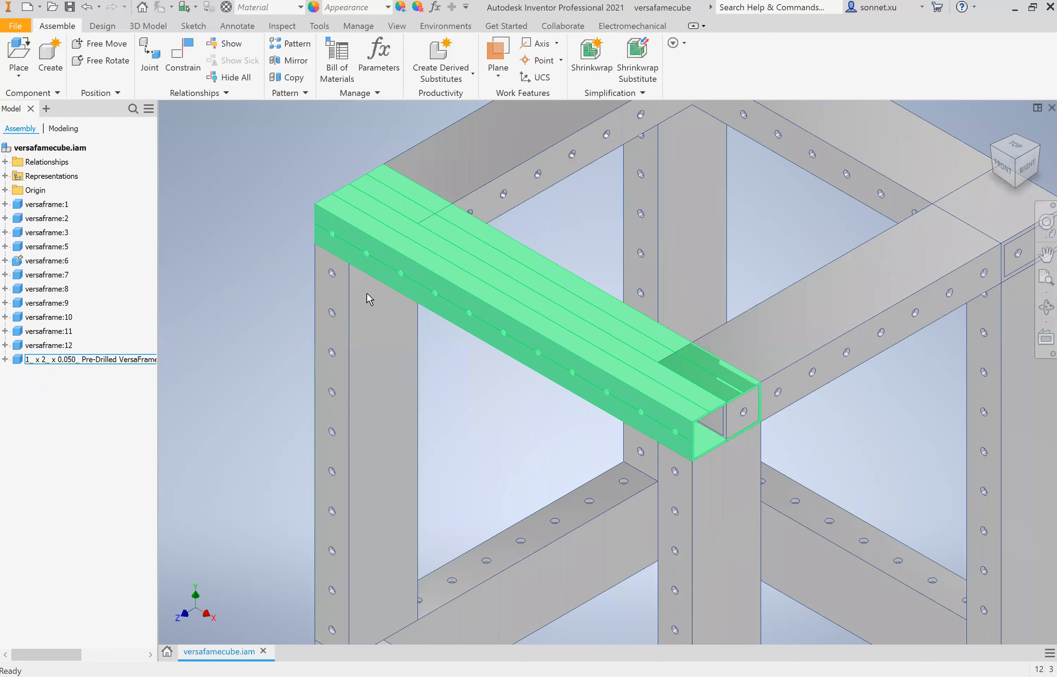
scroll(513, 531, up, 3)
middle_drag(513, 531, 499, 424)
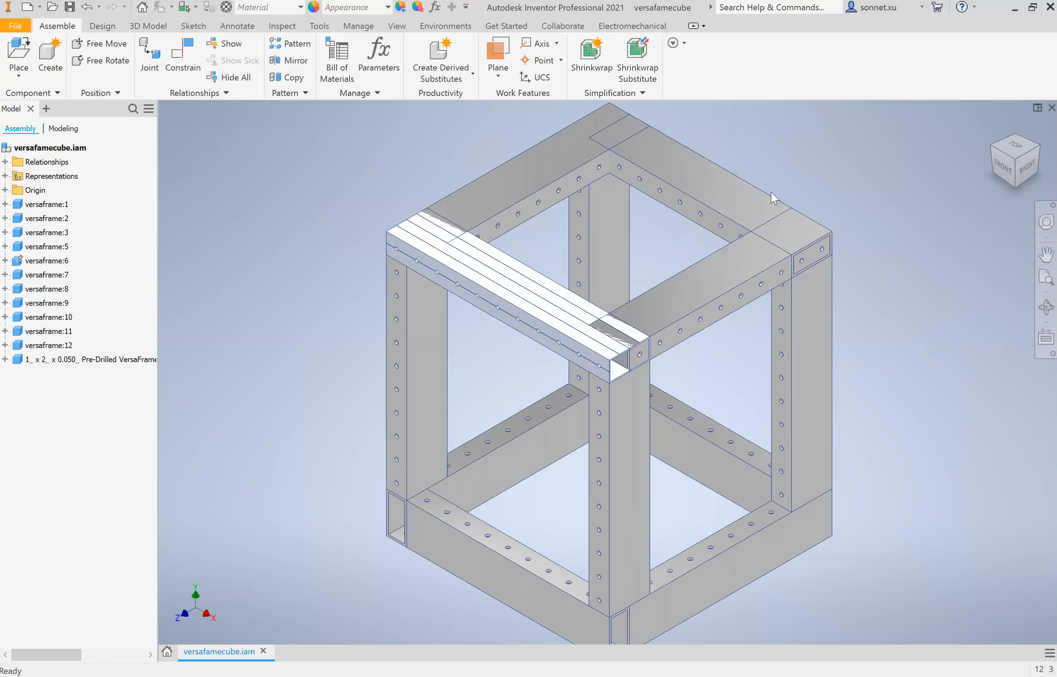